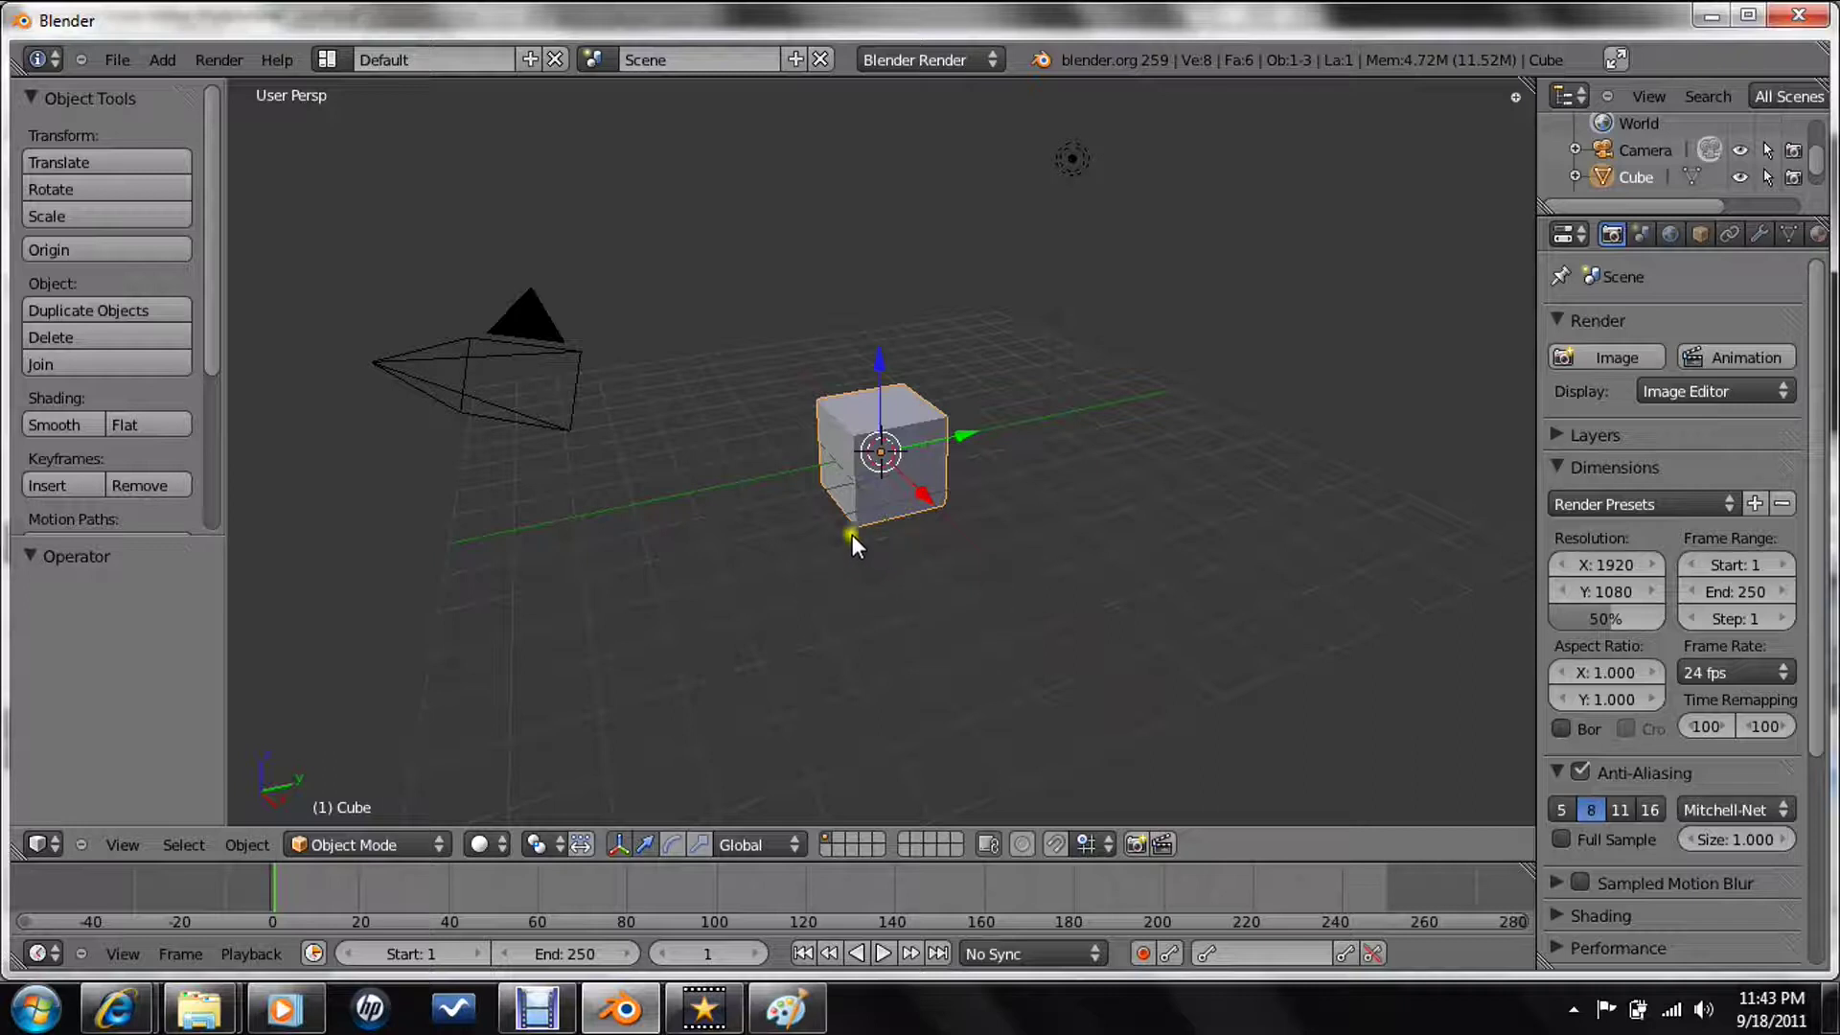
- Set the 3D viewport to the right-side view with orthographic projection
mouse_move(827, 627)
middle_down()
mouse_move(904, 563)
mouse_move(913, 624)
mouse_move(1055, 630)
mouse_move(823, 652)
mouse_move(801, 636)
middle_up()
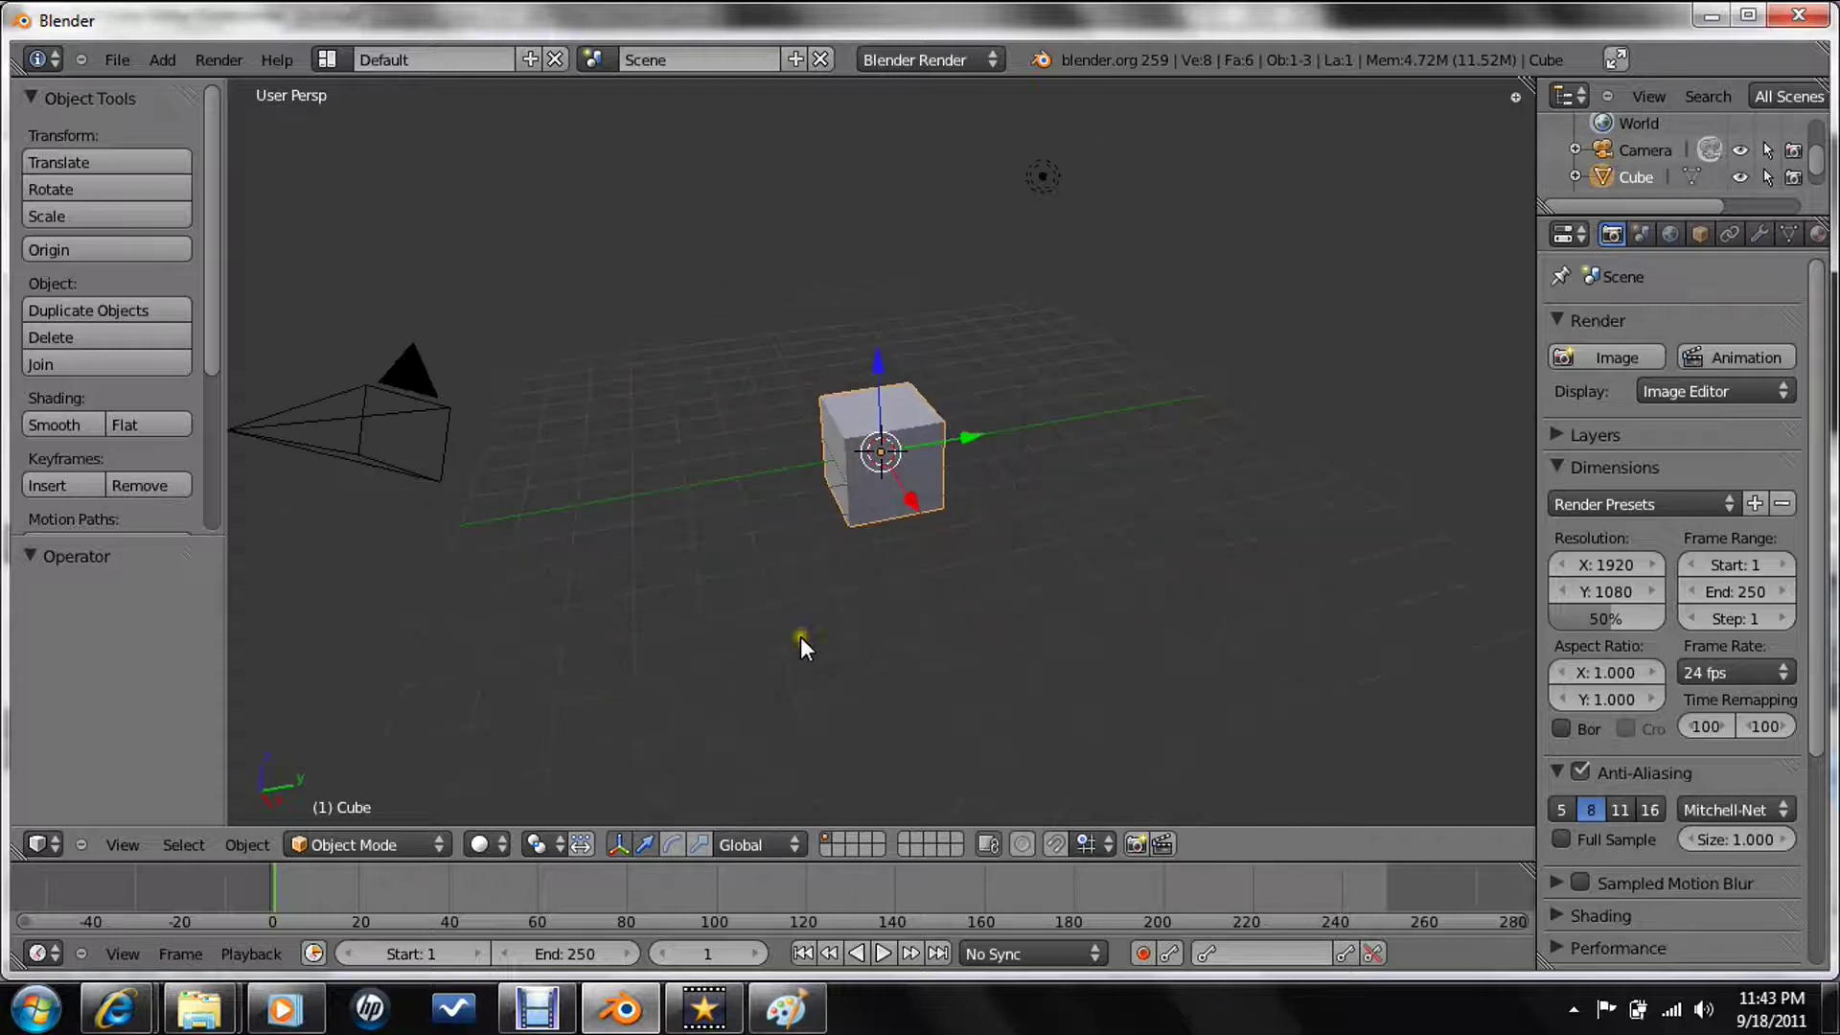
scroll(863, 577, up, 6)
scroll(875, 562, down, 8)
middle_drag(855, 577, 236, 679)
scroll(910, 506, down, 3)
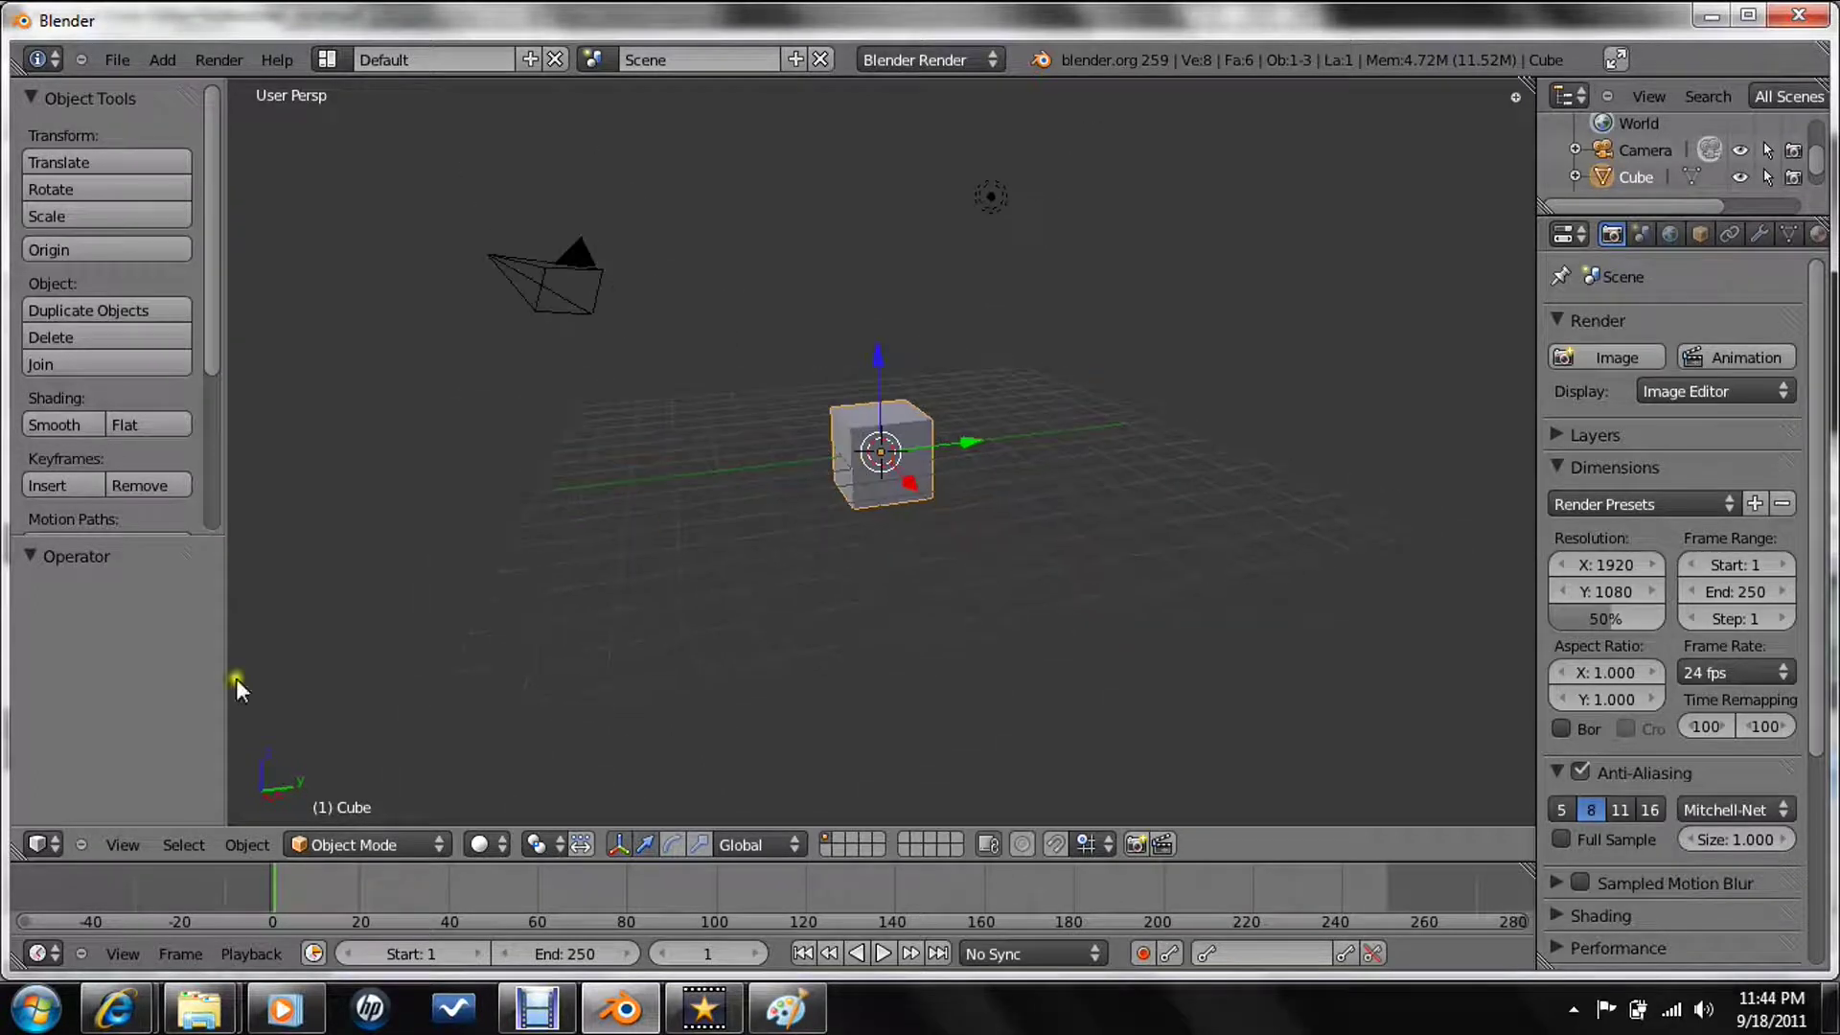
click(144, 849)
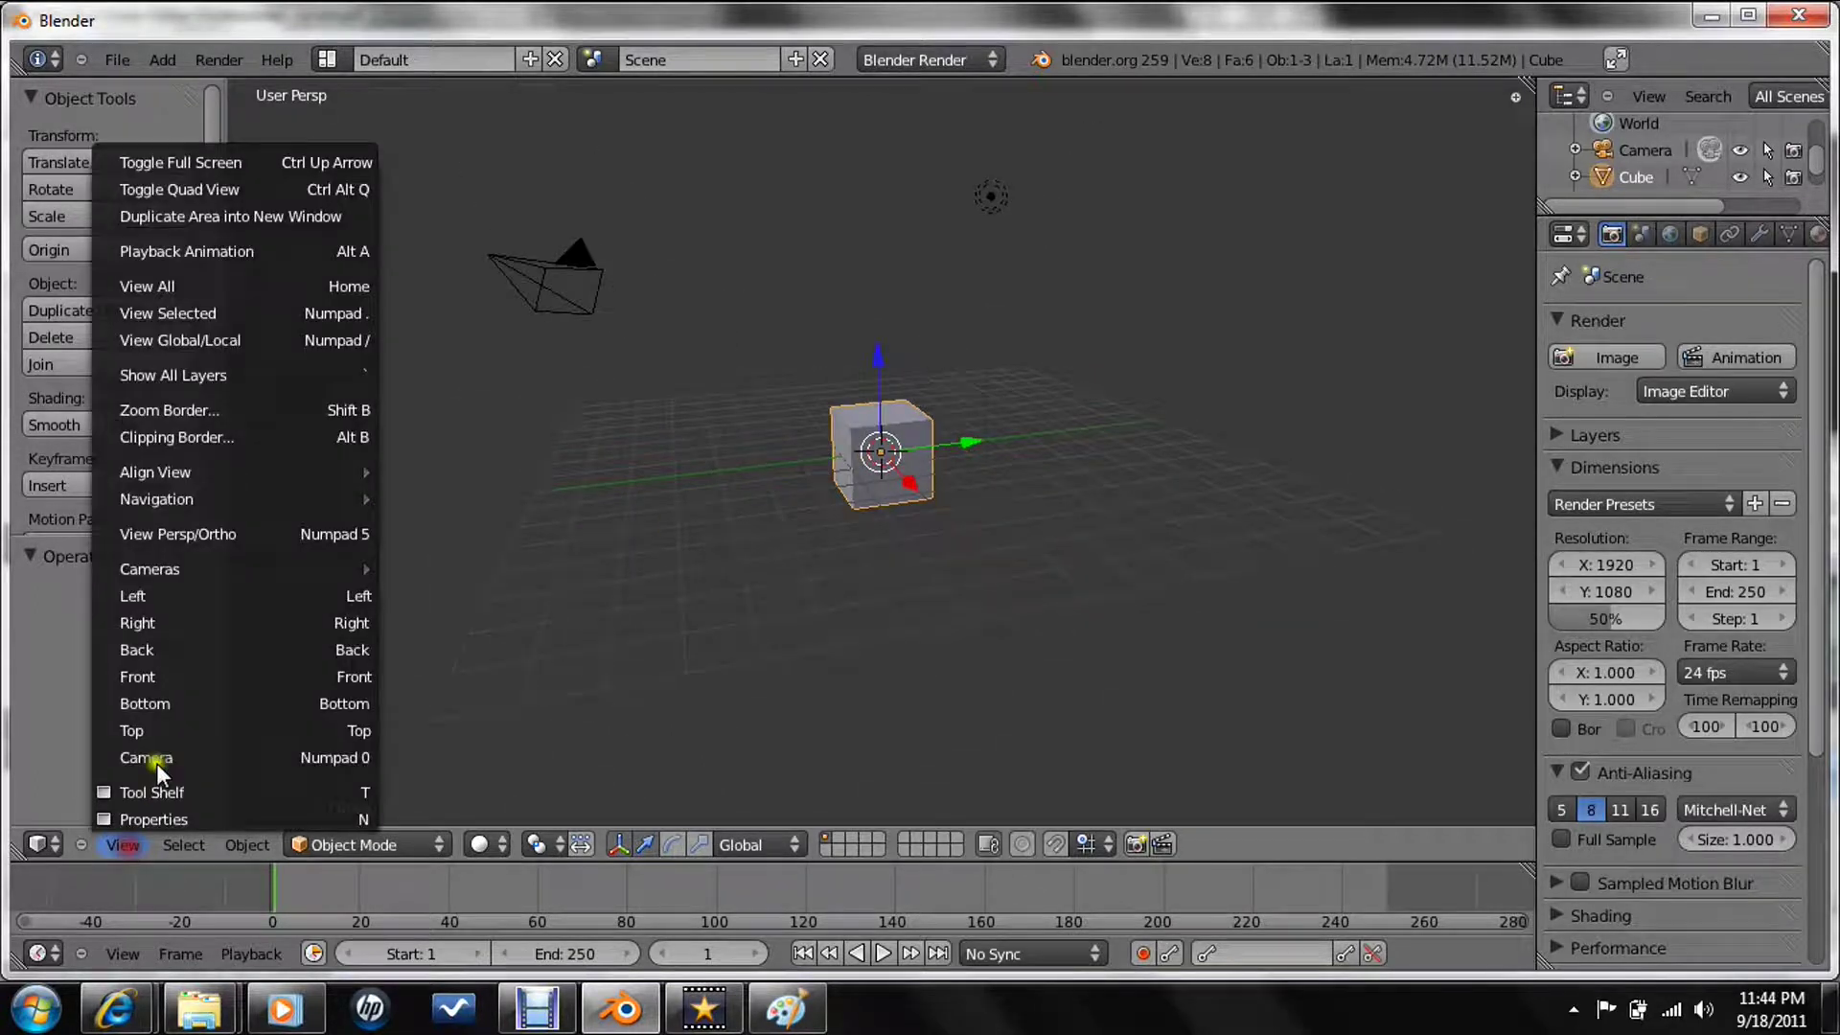
click(192, 622)
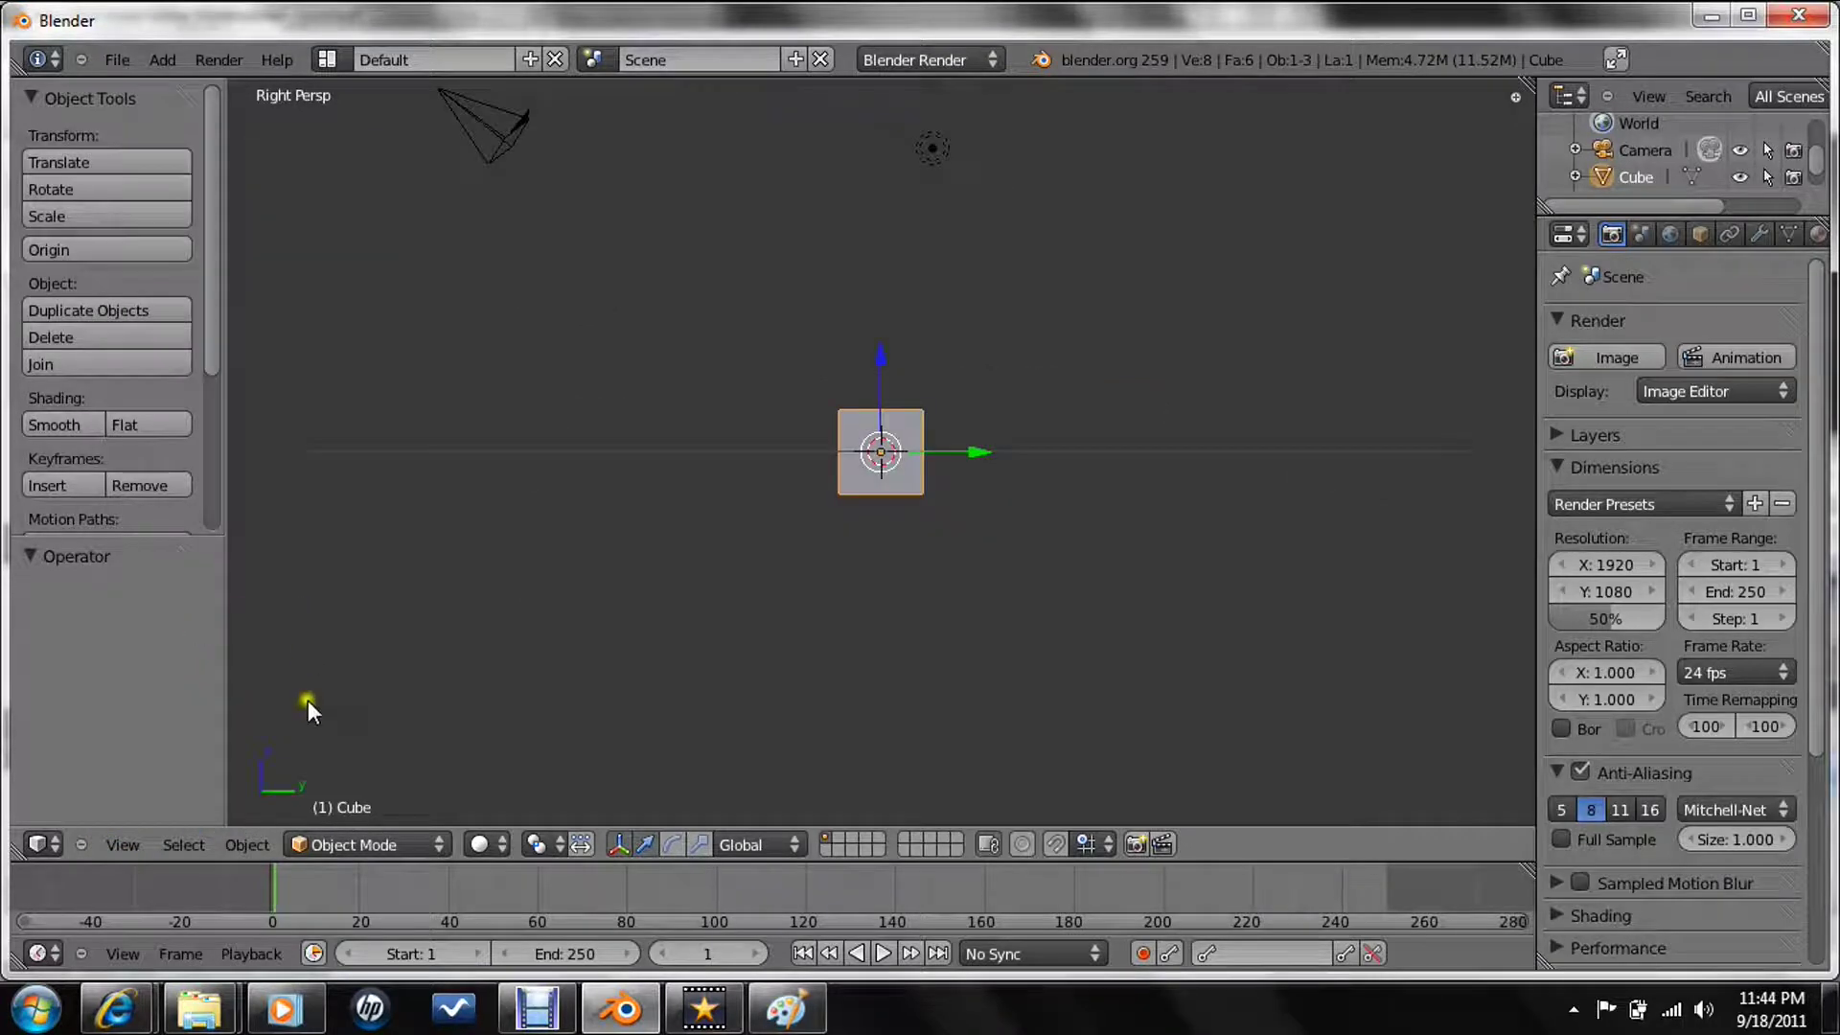
click(128, 841)
click(221, 537)
scroll(717, 433, down, 1)
scroll(790, 418, up, 3)
- Clear the camera's rotation and location, and rotate it -90° about the X axis
right_click(577, 225)
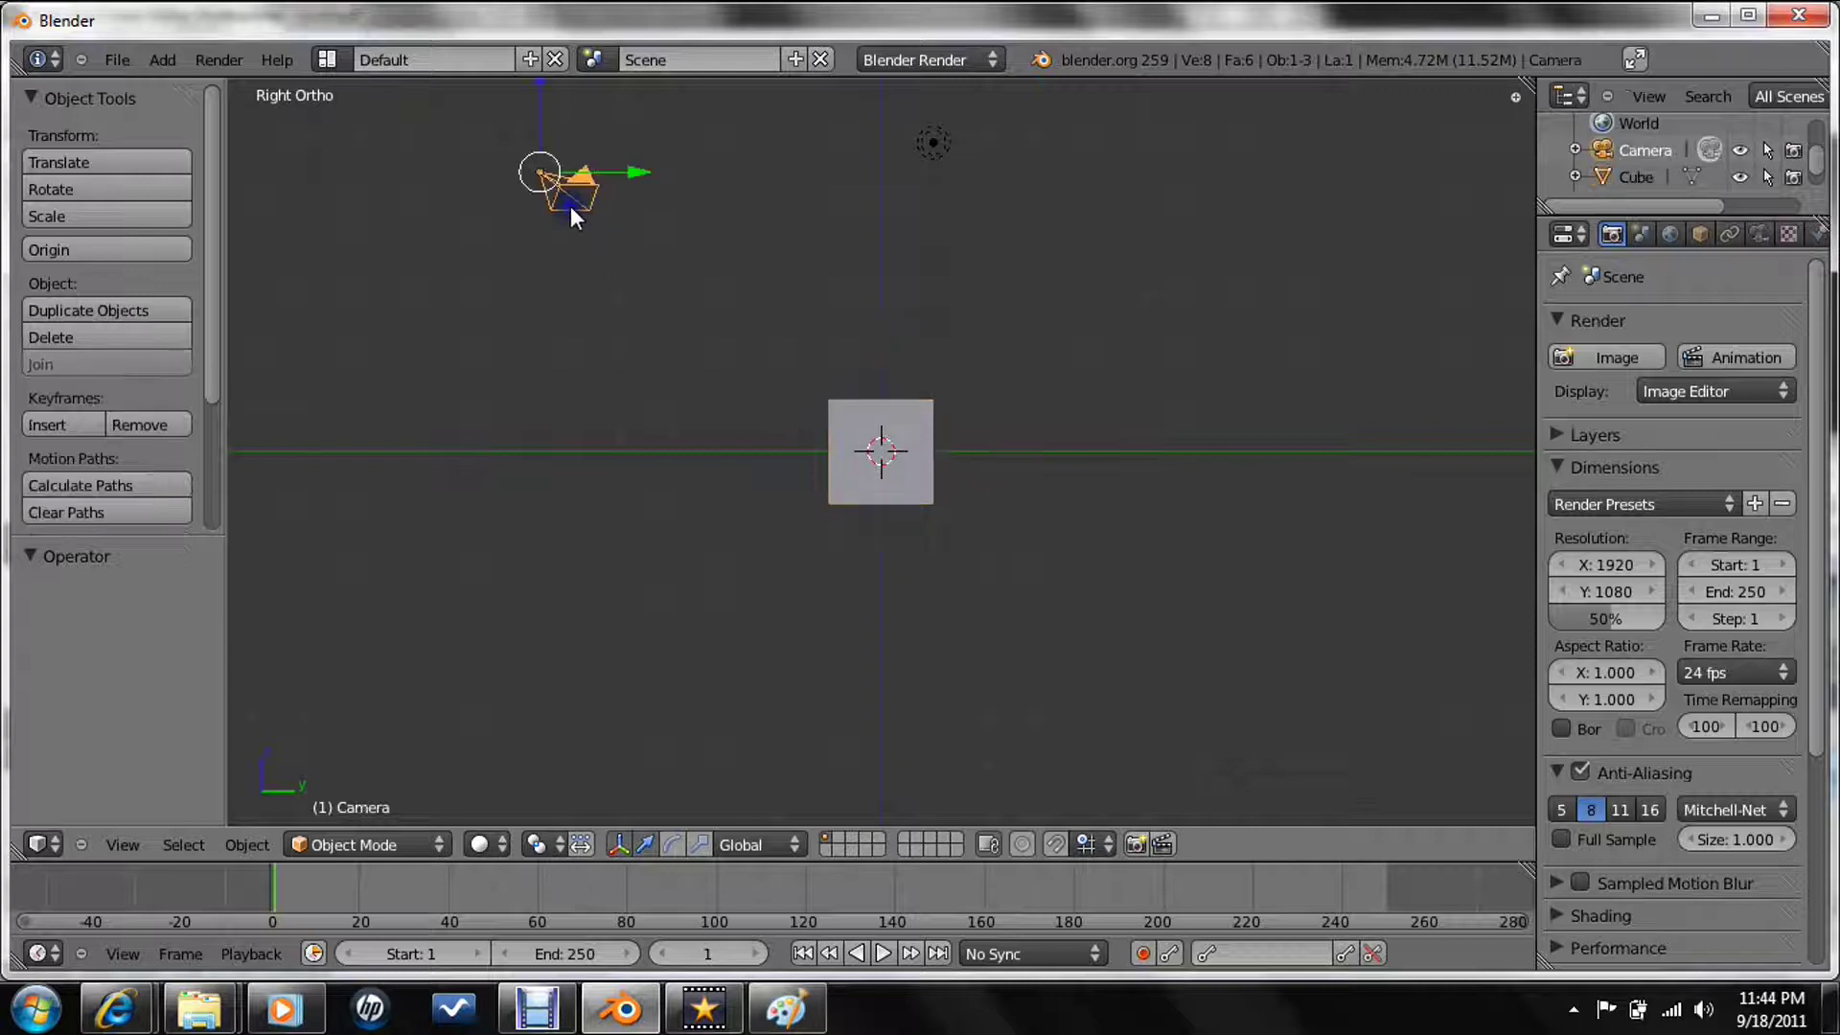
key(alt+r)
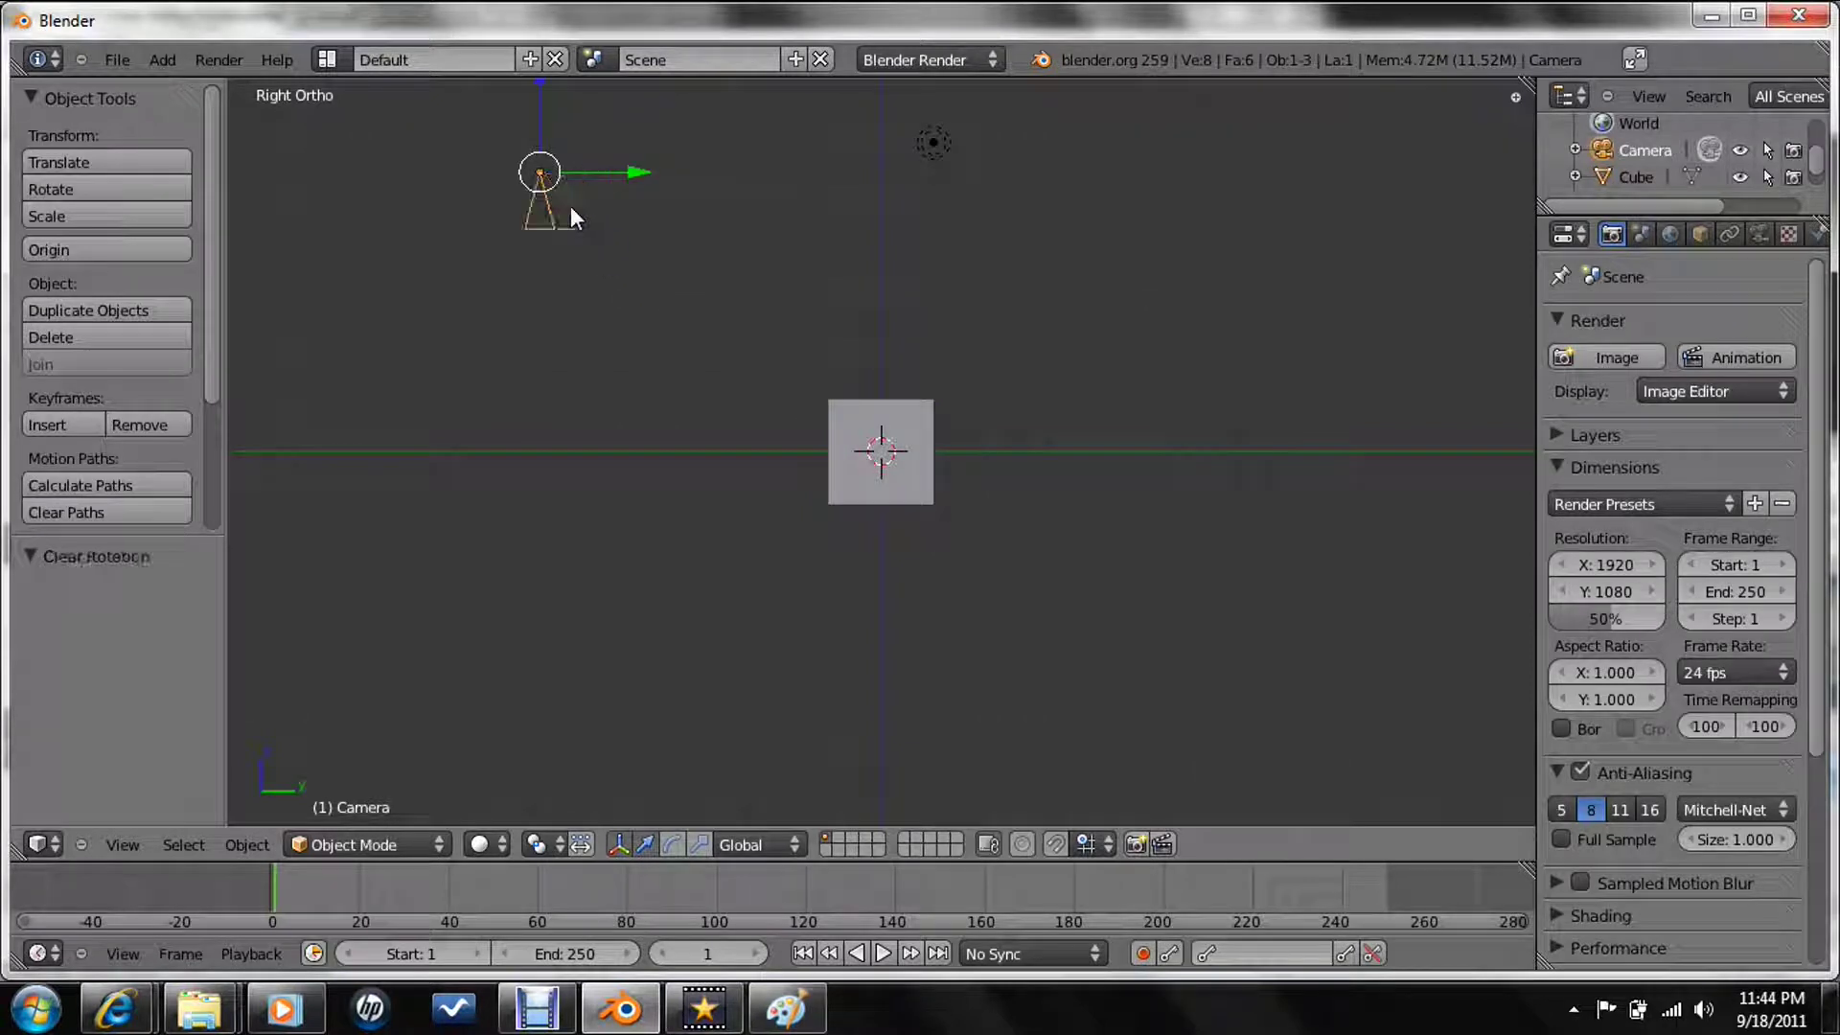
key(alt+g)
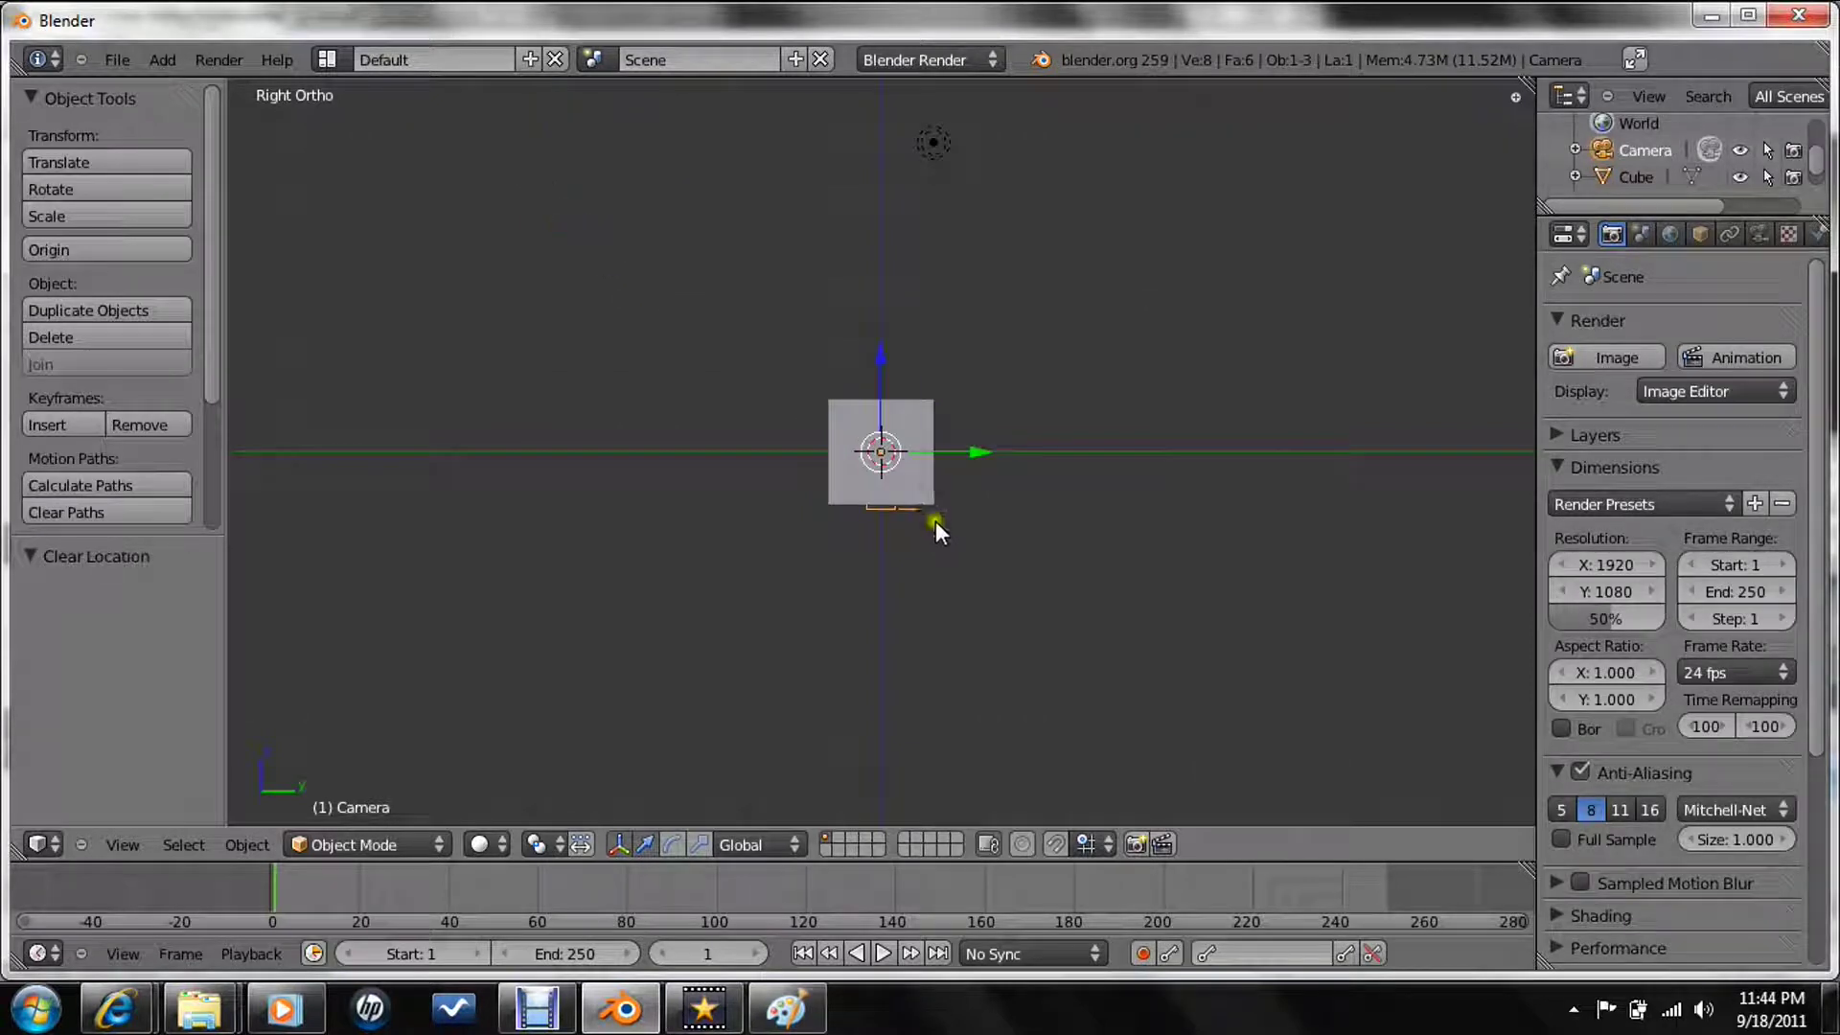
text(rx-90)
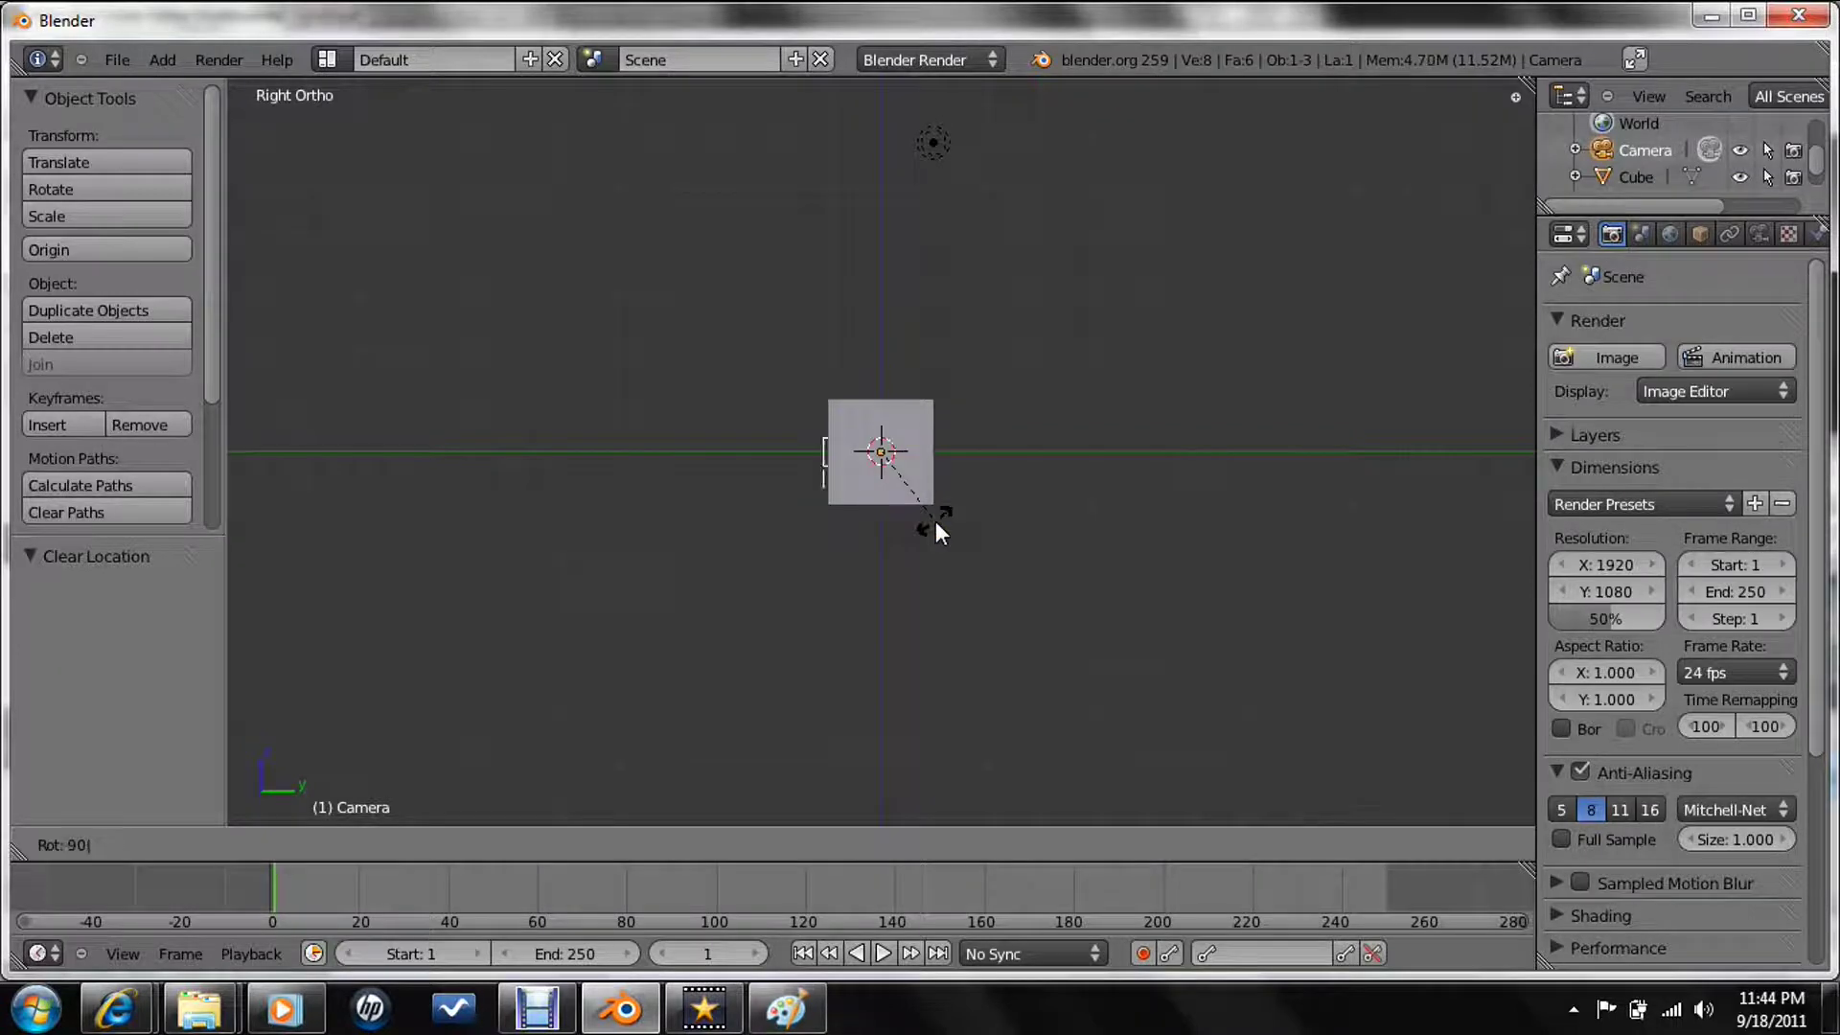
key(Return)
- Move the camera up about 2.98 units along Z and about 0.9 units along Y
key(g)
key(z)
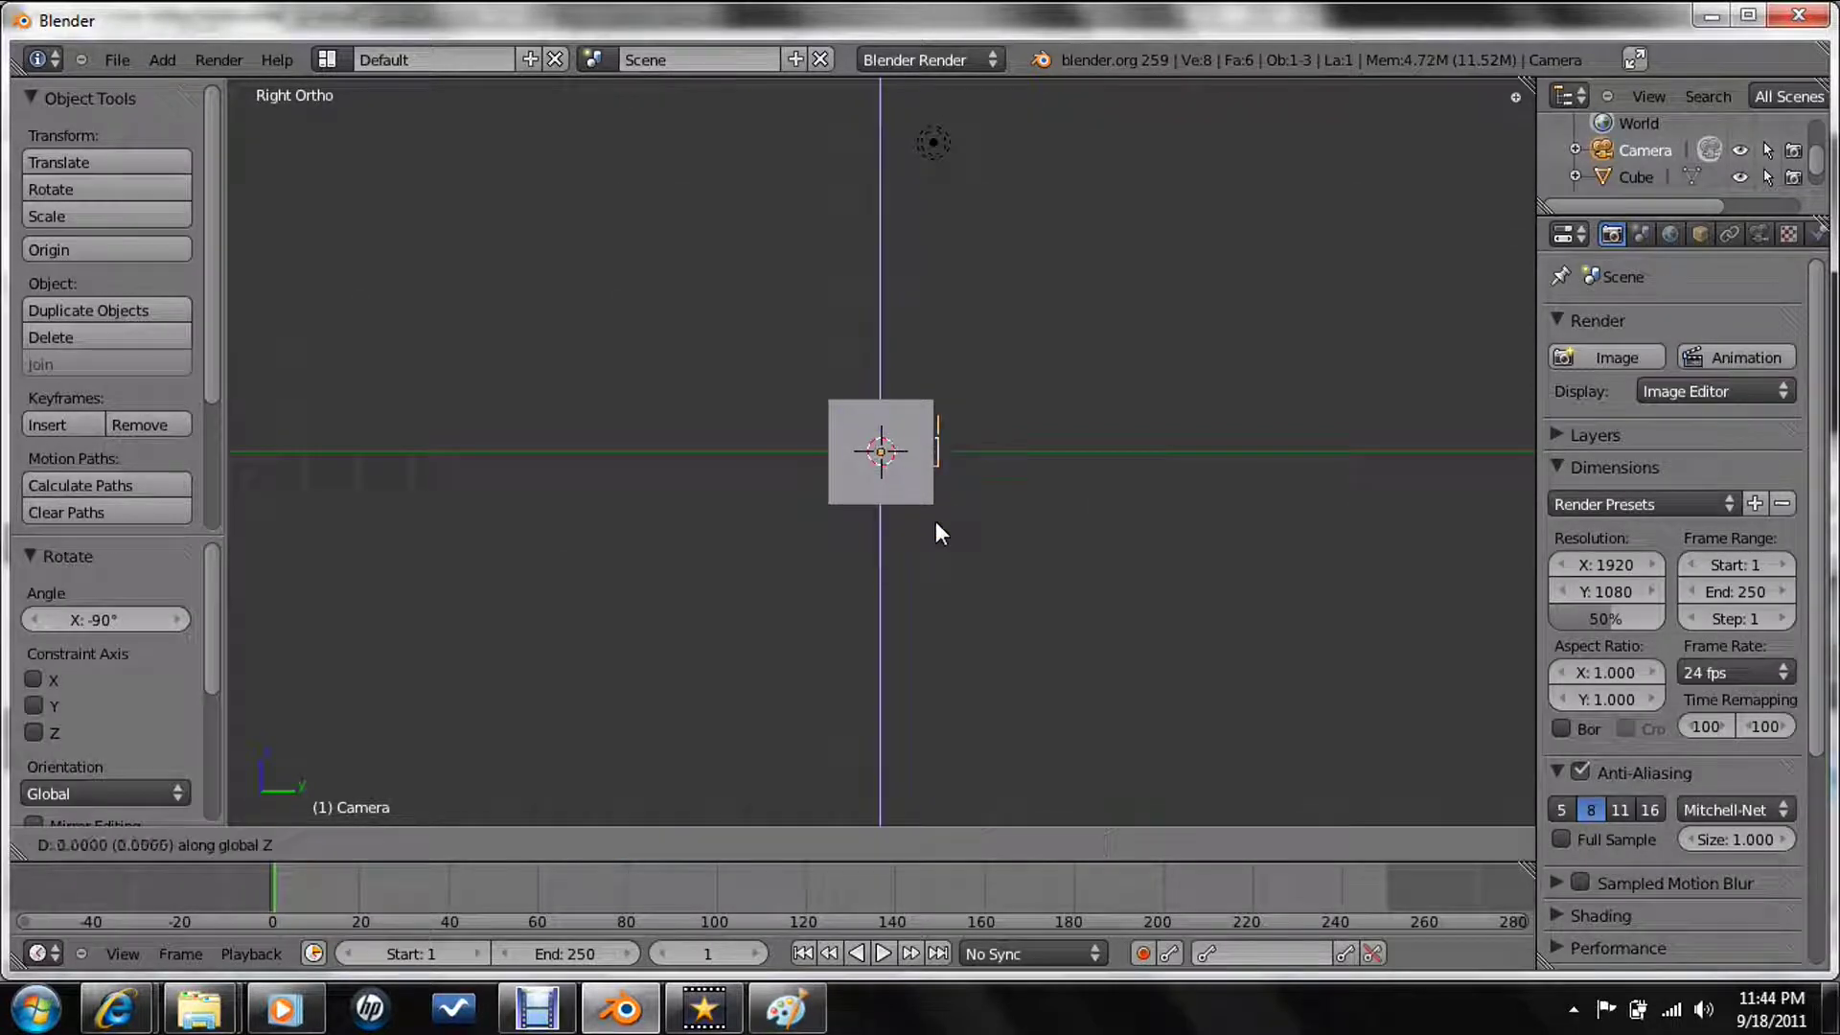
click(929, 366)
key(g)
key(y)
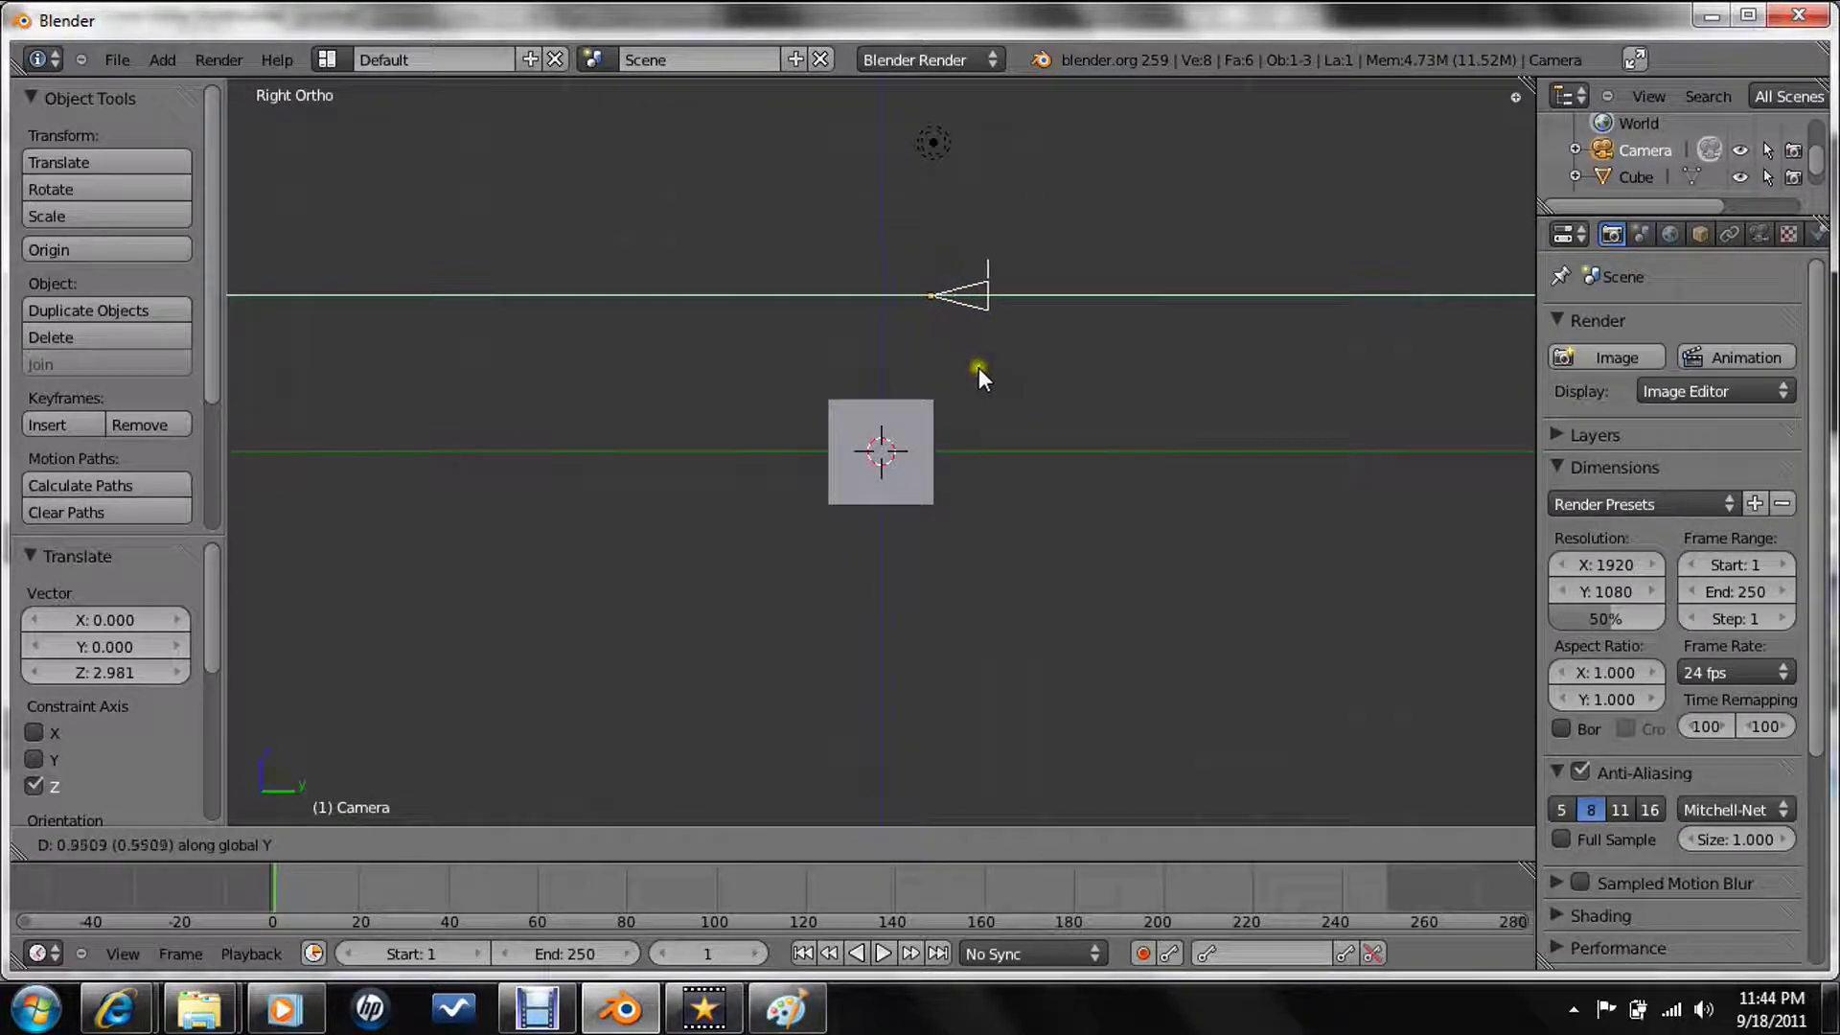
click(975, 366)
- Raise the cube along the Z axis until its upper edge is level with the camera
right_click(928, 467)
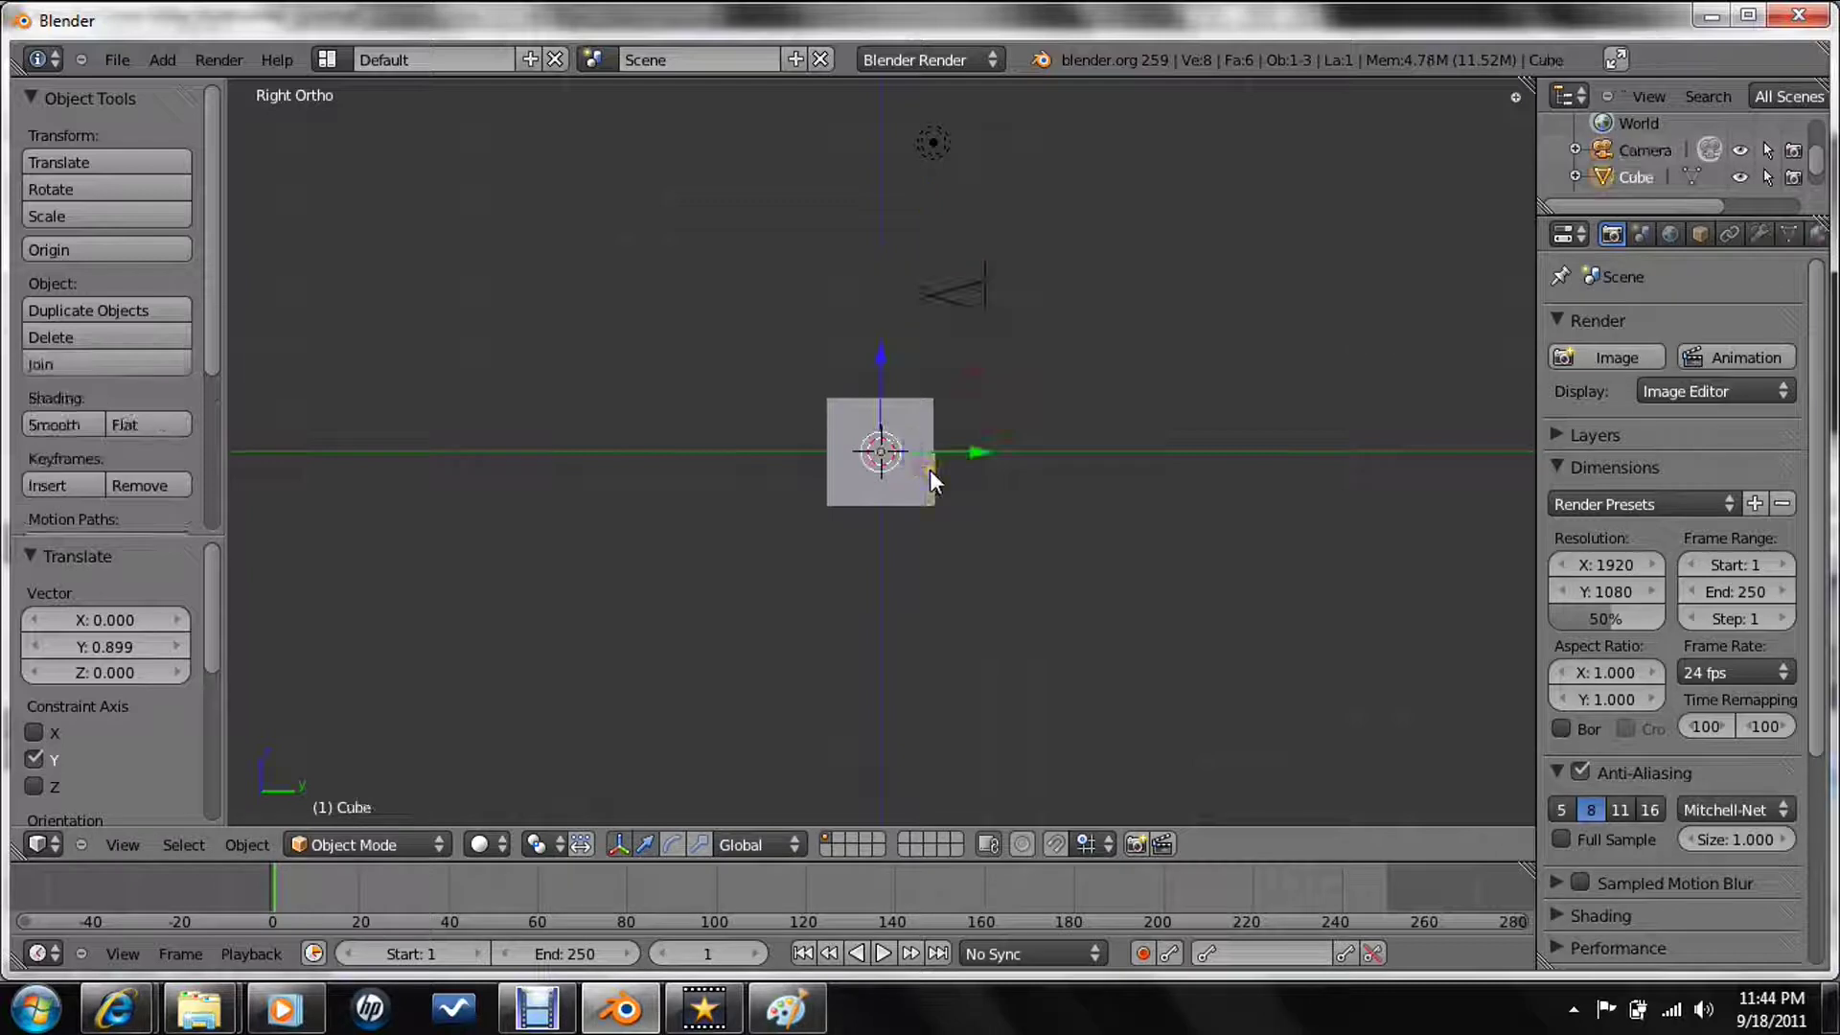
key(g)
key(z)
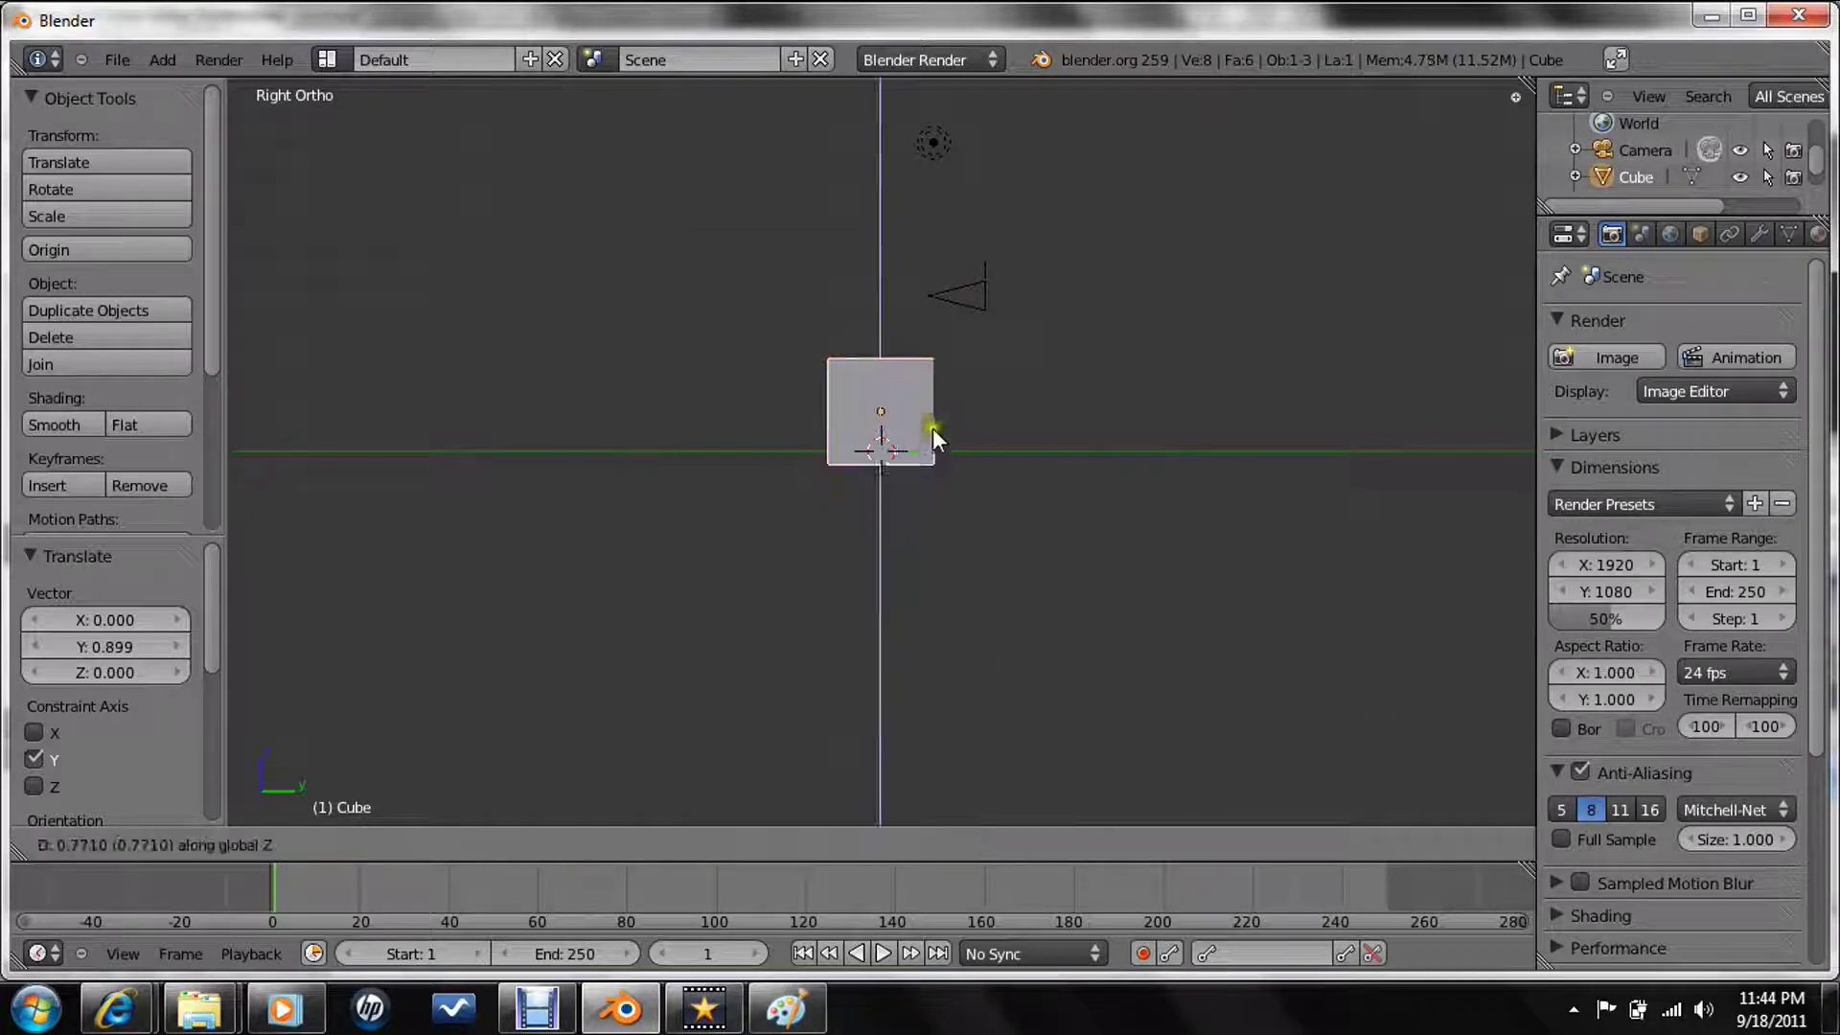
click(928, 364)
- Scale the cube's mesh by 2 along the Z axis in Edit Mode and return to Object Mode
key(Tab)
key(s)
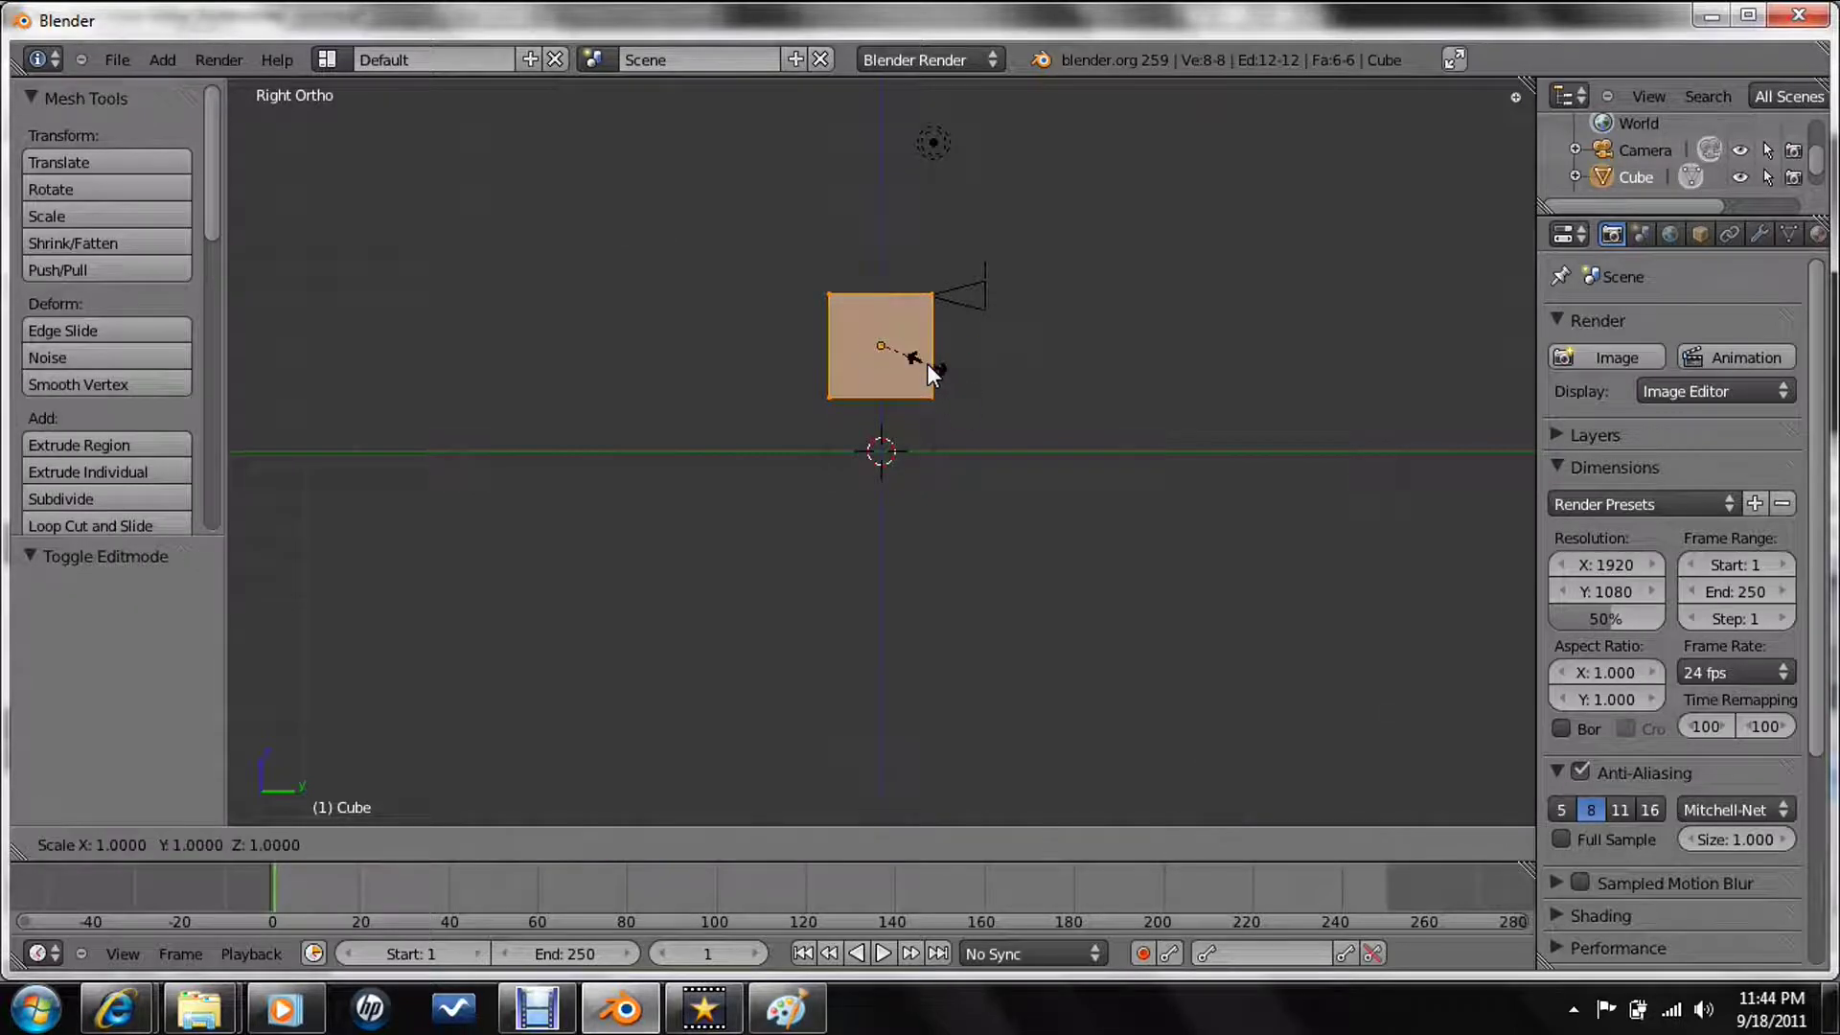
key(z)
key(2)
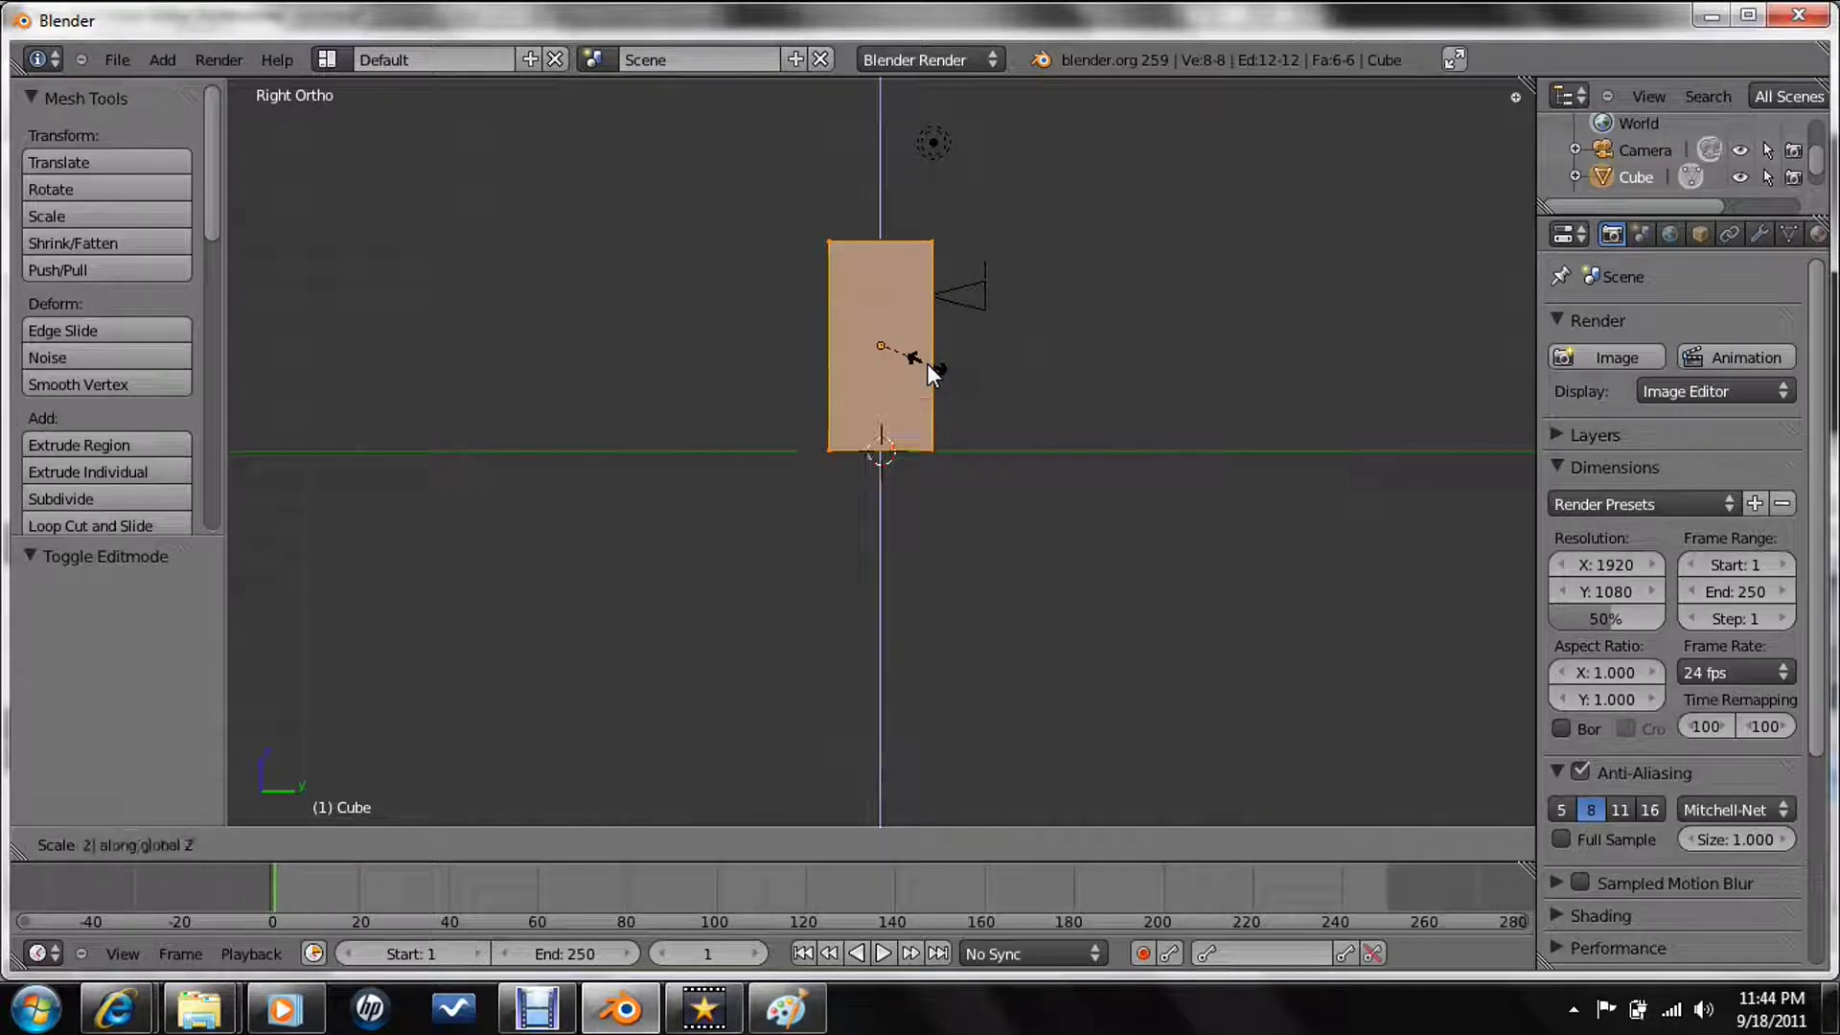
key(Return)
key(Tab)
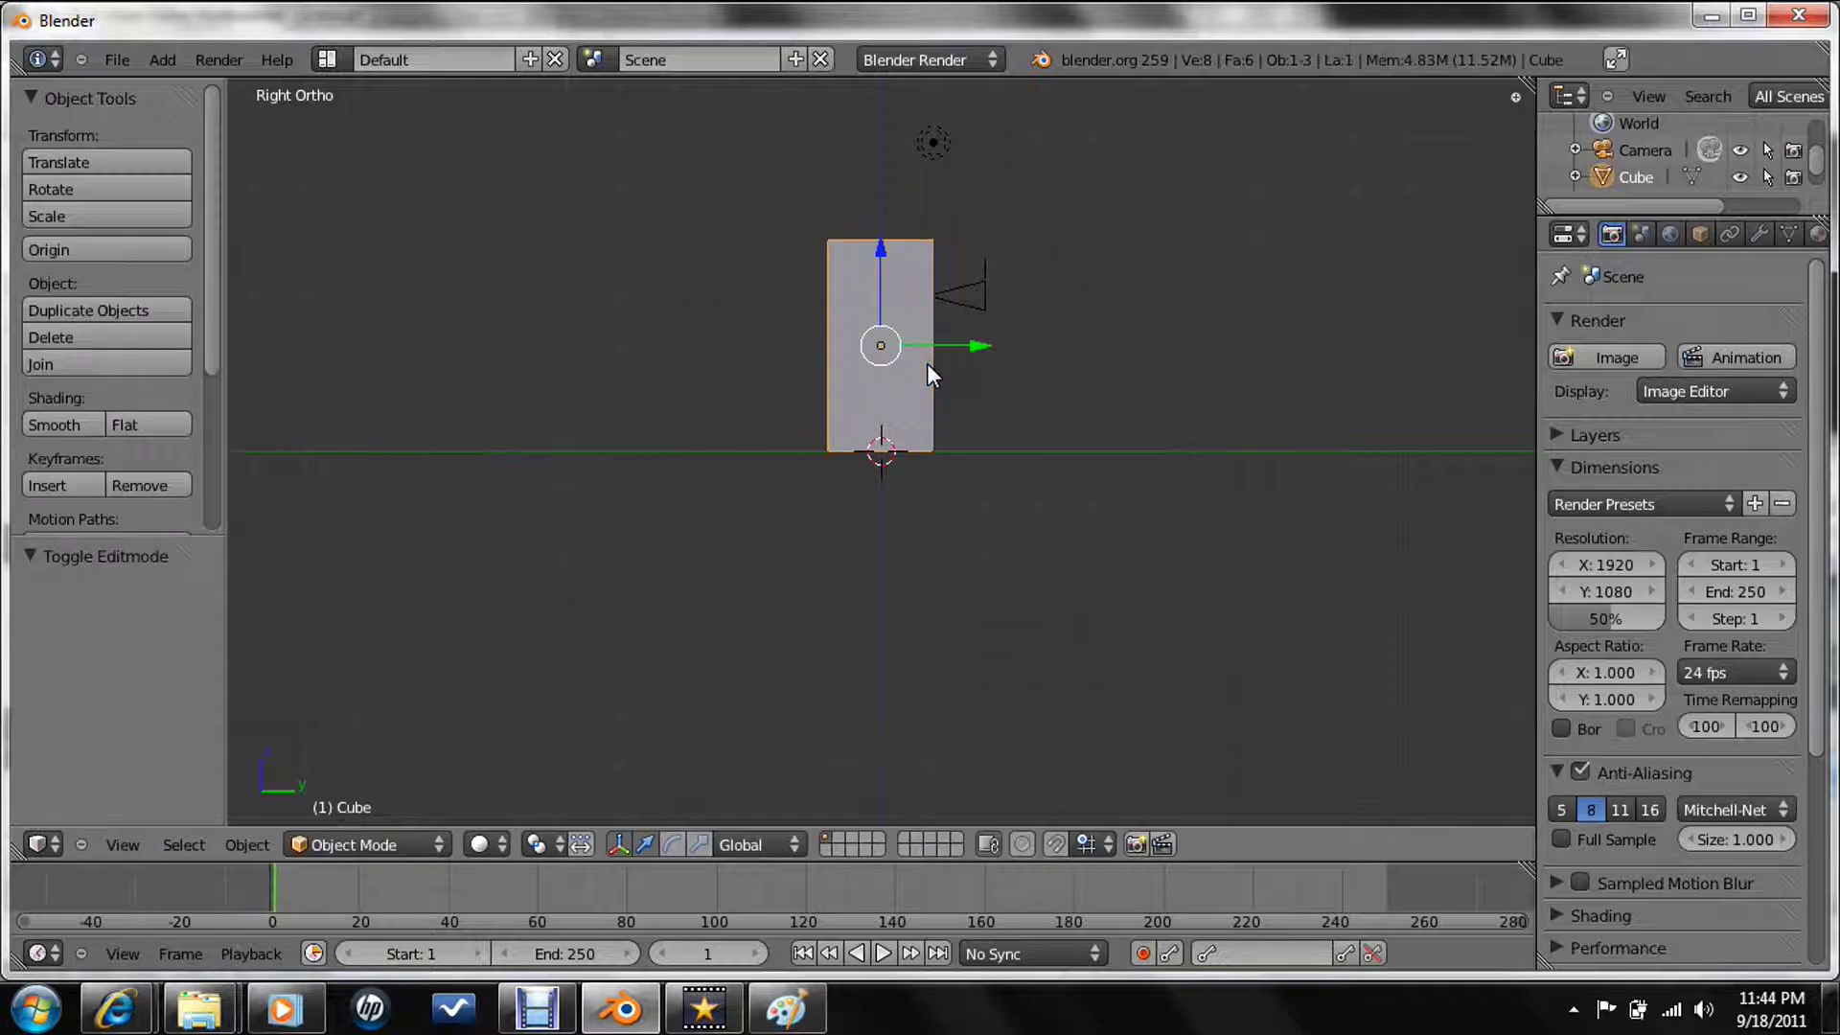
- Save the scene as untitled.blend in the folder C:\FPS
key(ctrl+s)
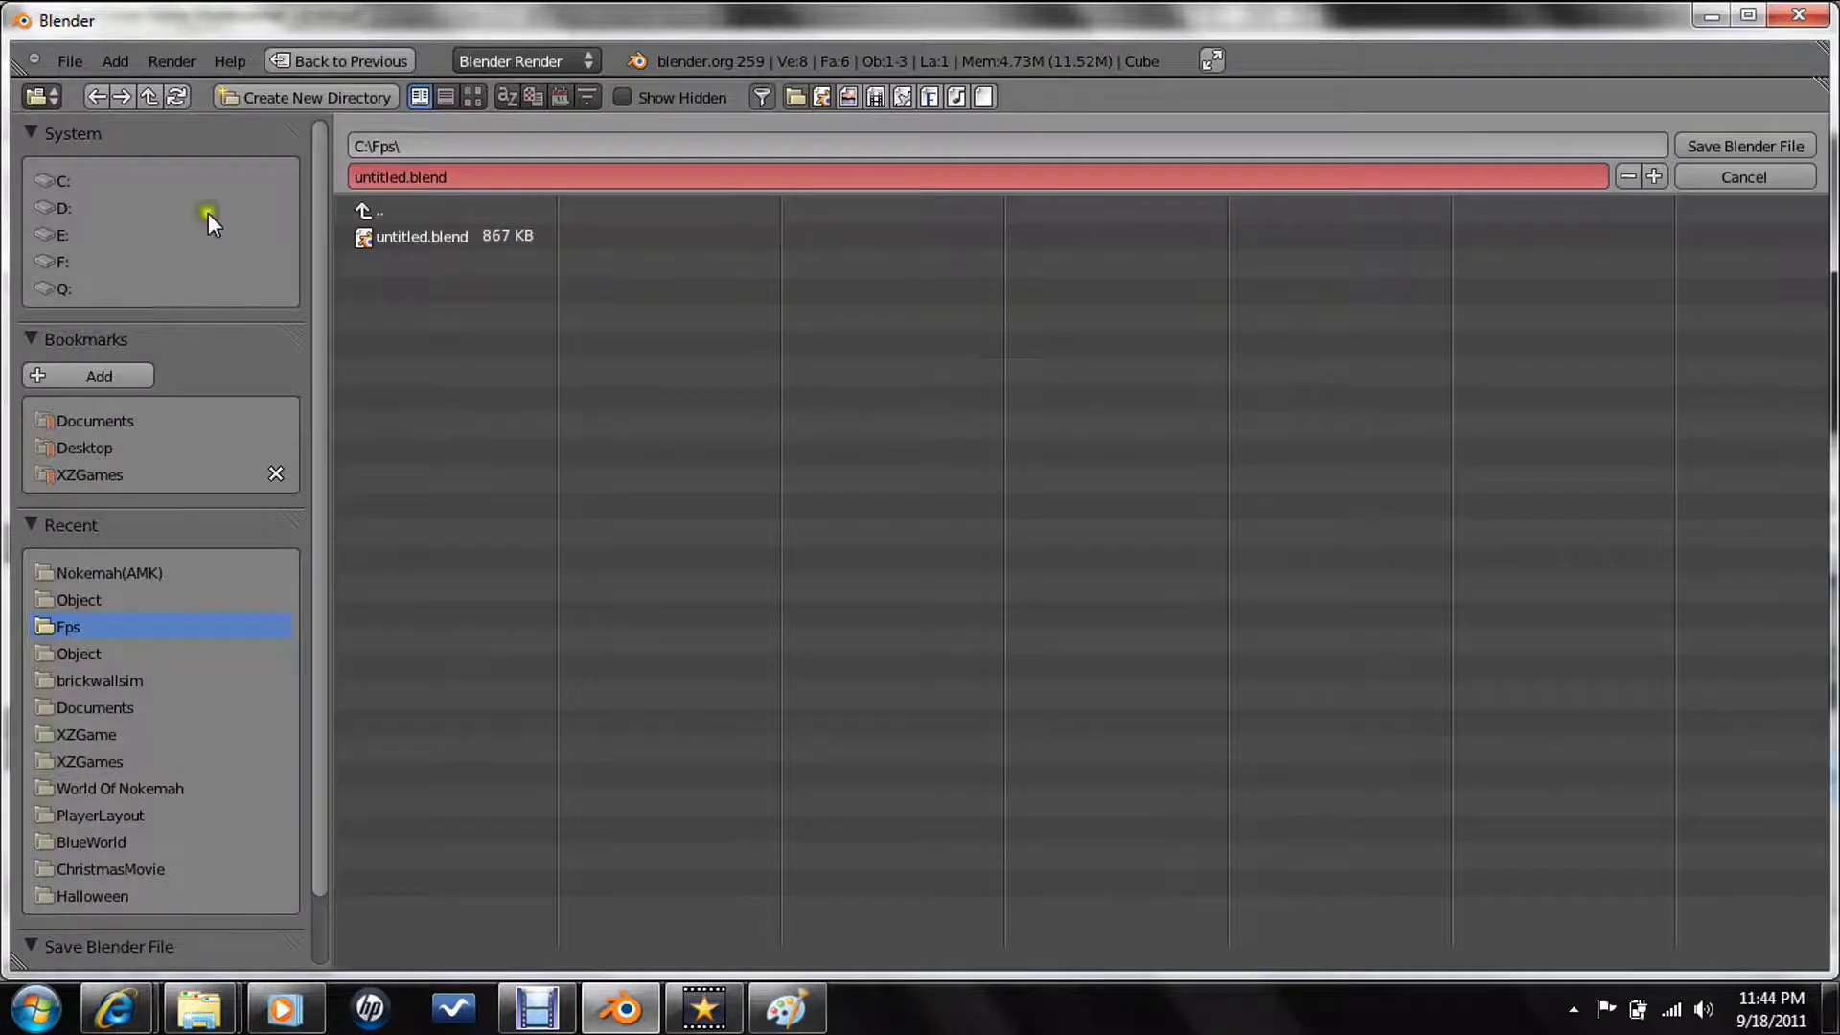
click(148, 180)
click(422, 148)
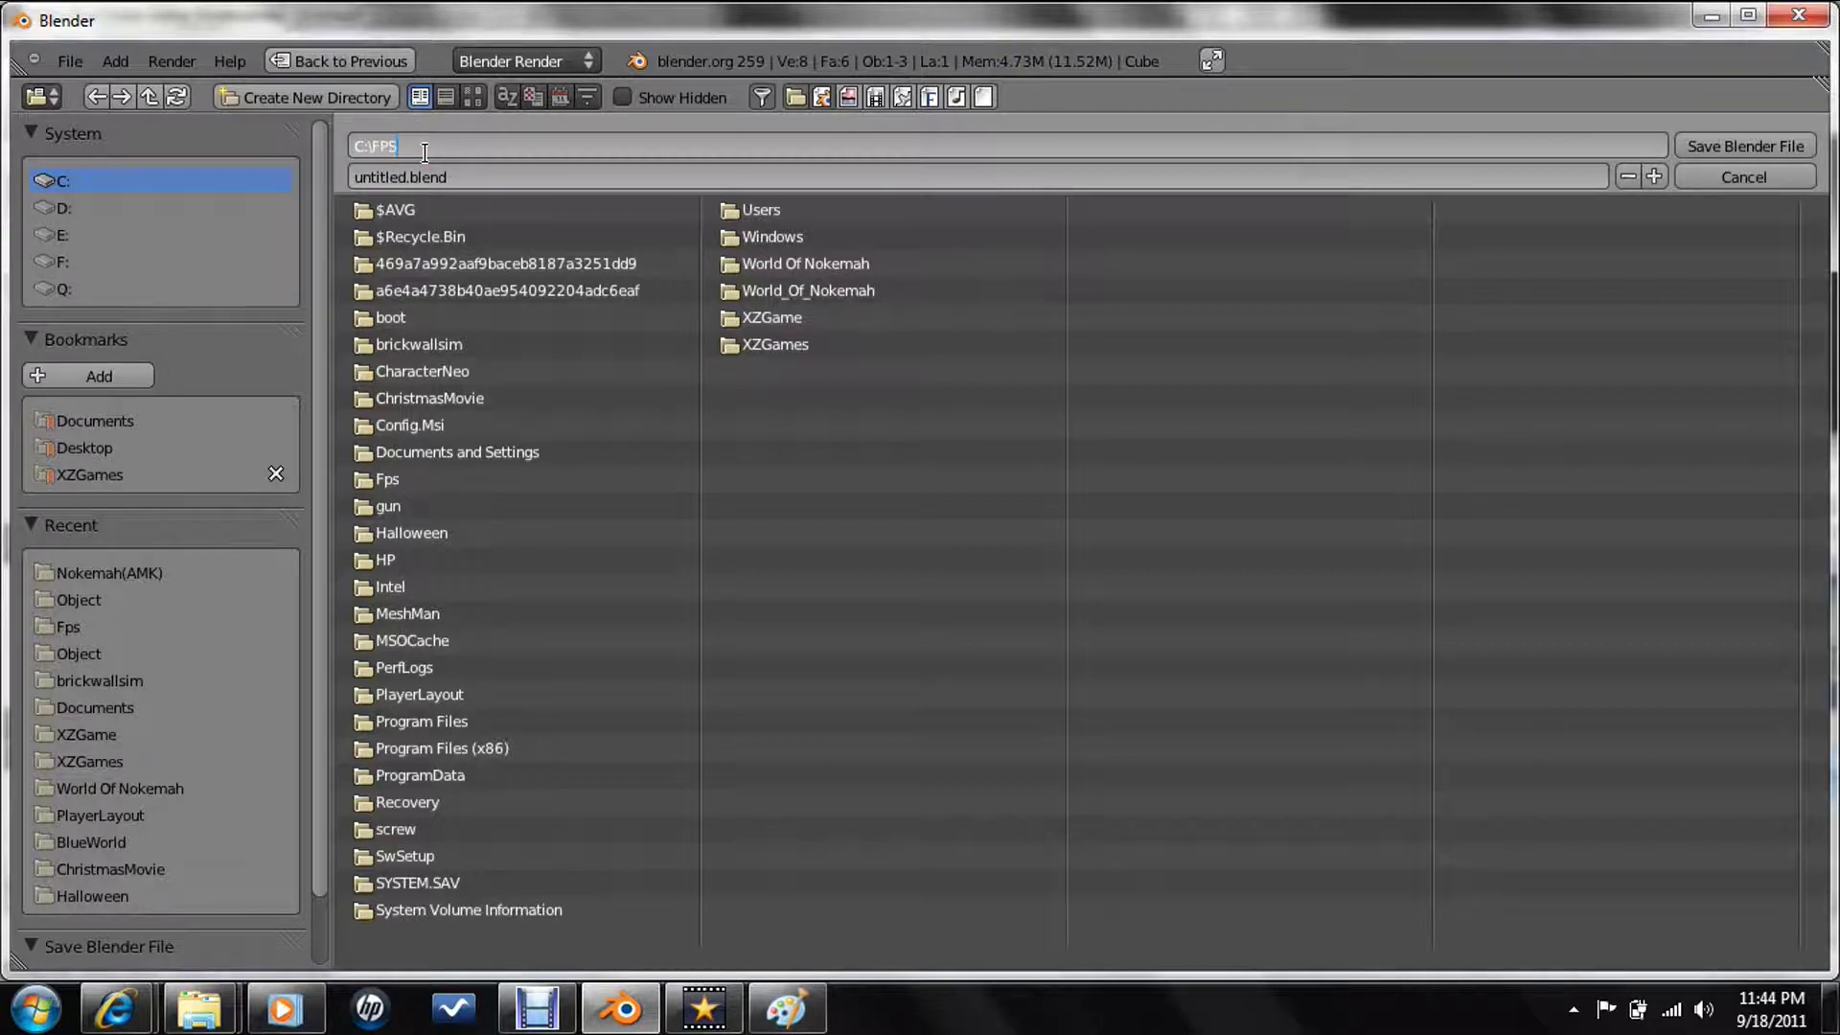
key(Return)
click(1742, 149)
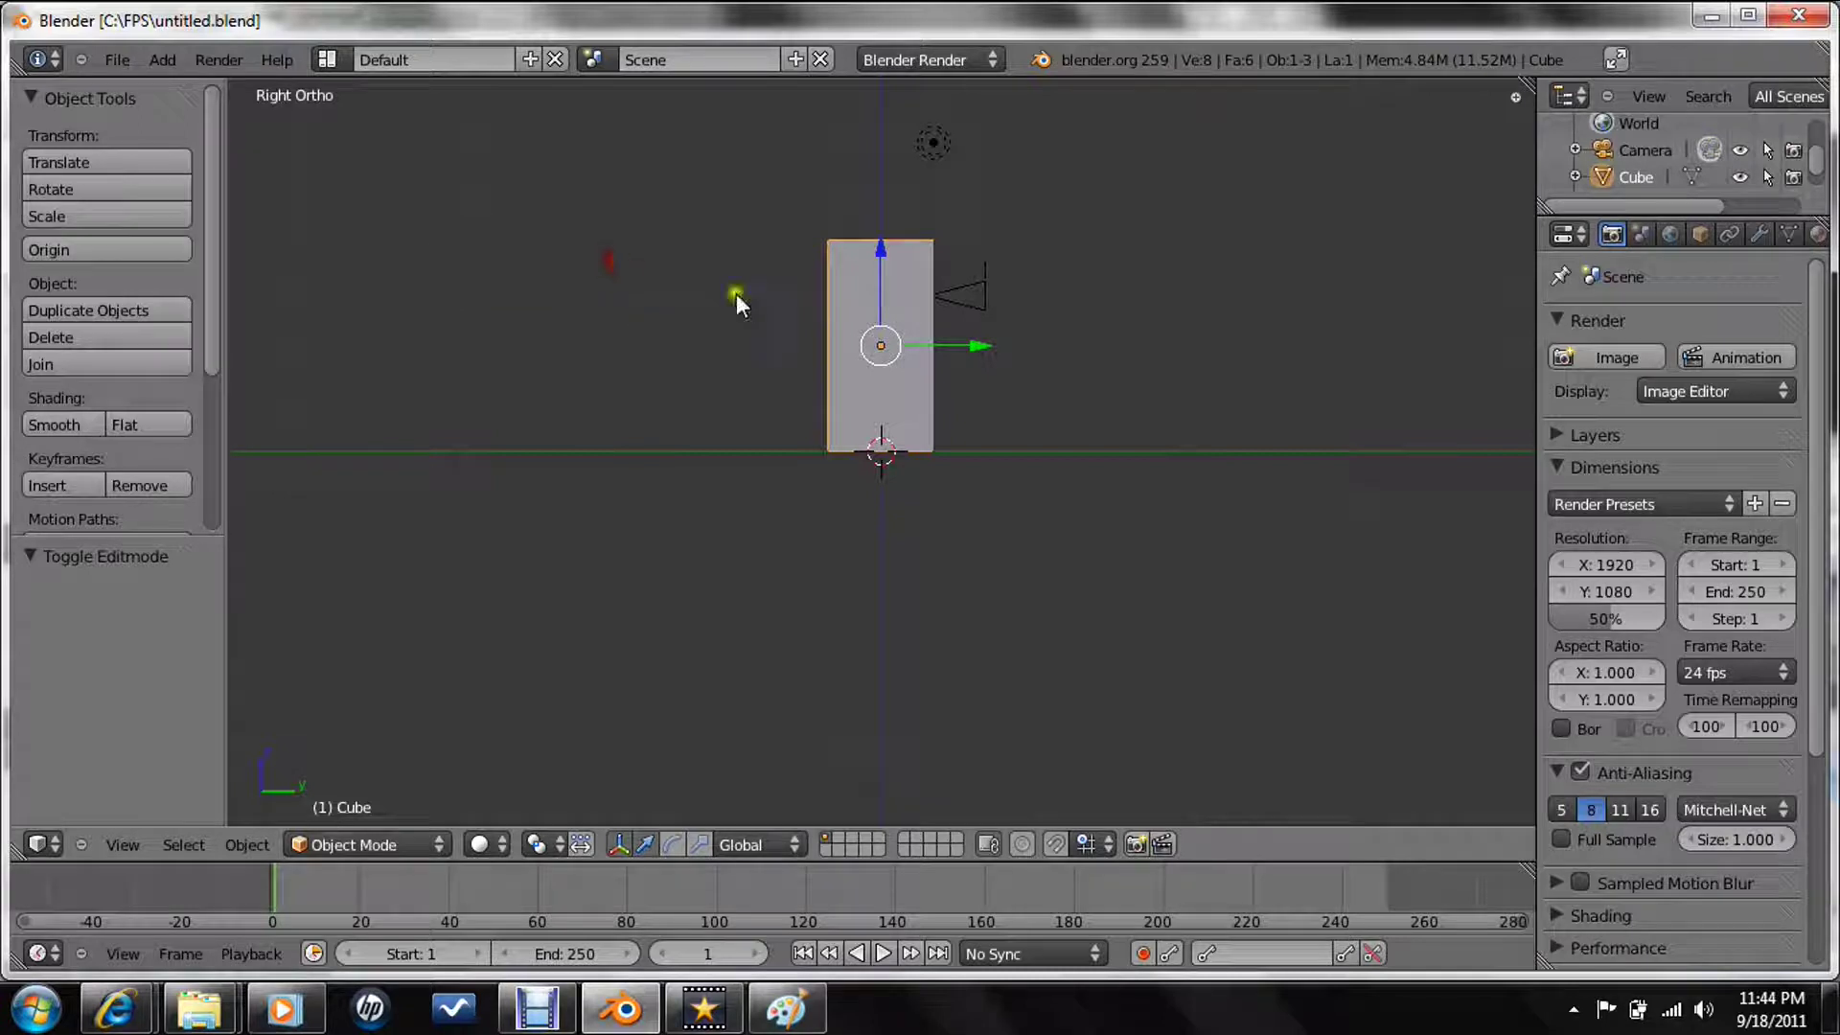
- Inspect the camera's placement against the tall box, and look at the scene through the camera
scroll(940, 376, up, 3)
scroll(947, 278, down, 2)
scroll(867, 382, up, 3)
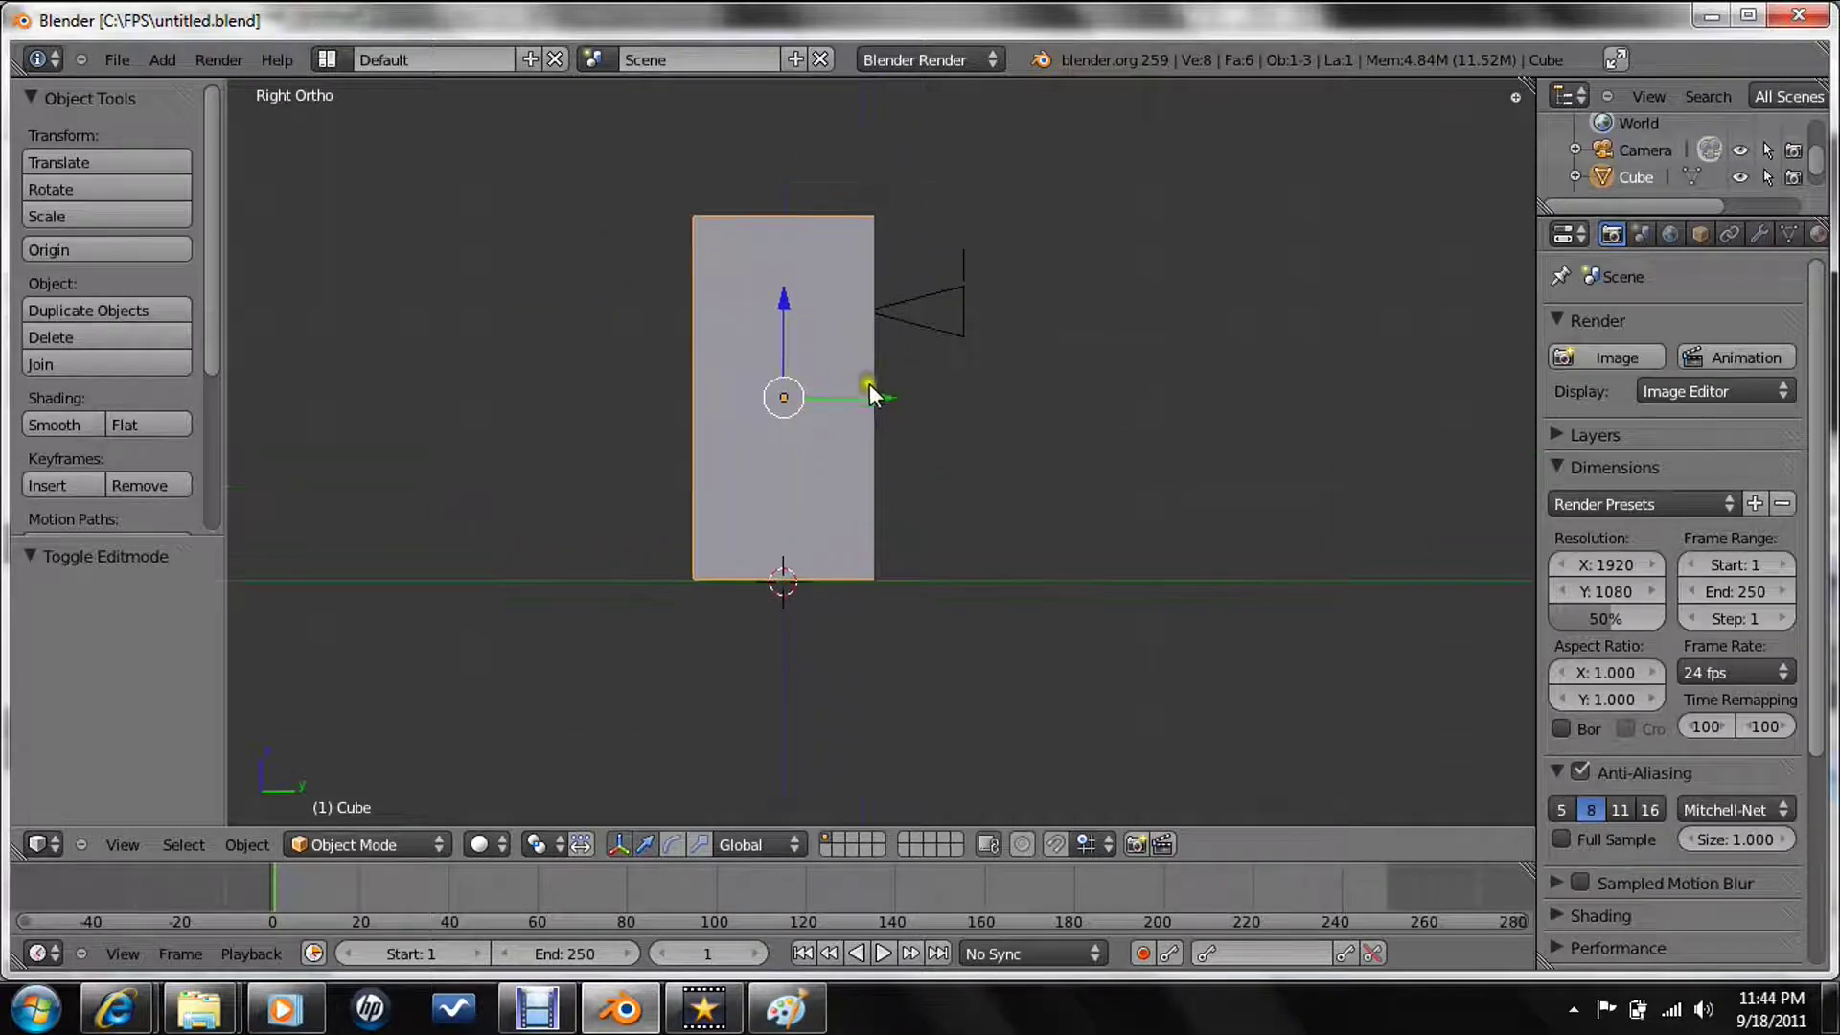
shift+scroll(893, 359, up, 2)
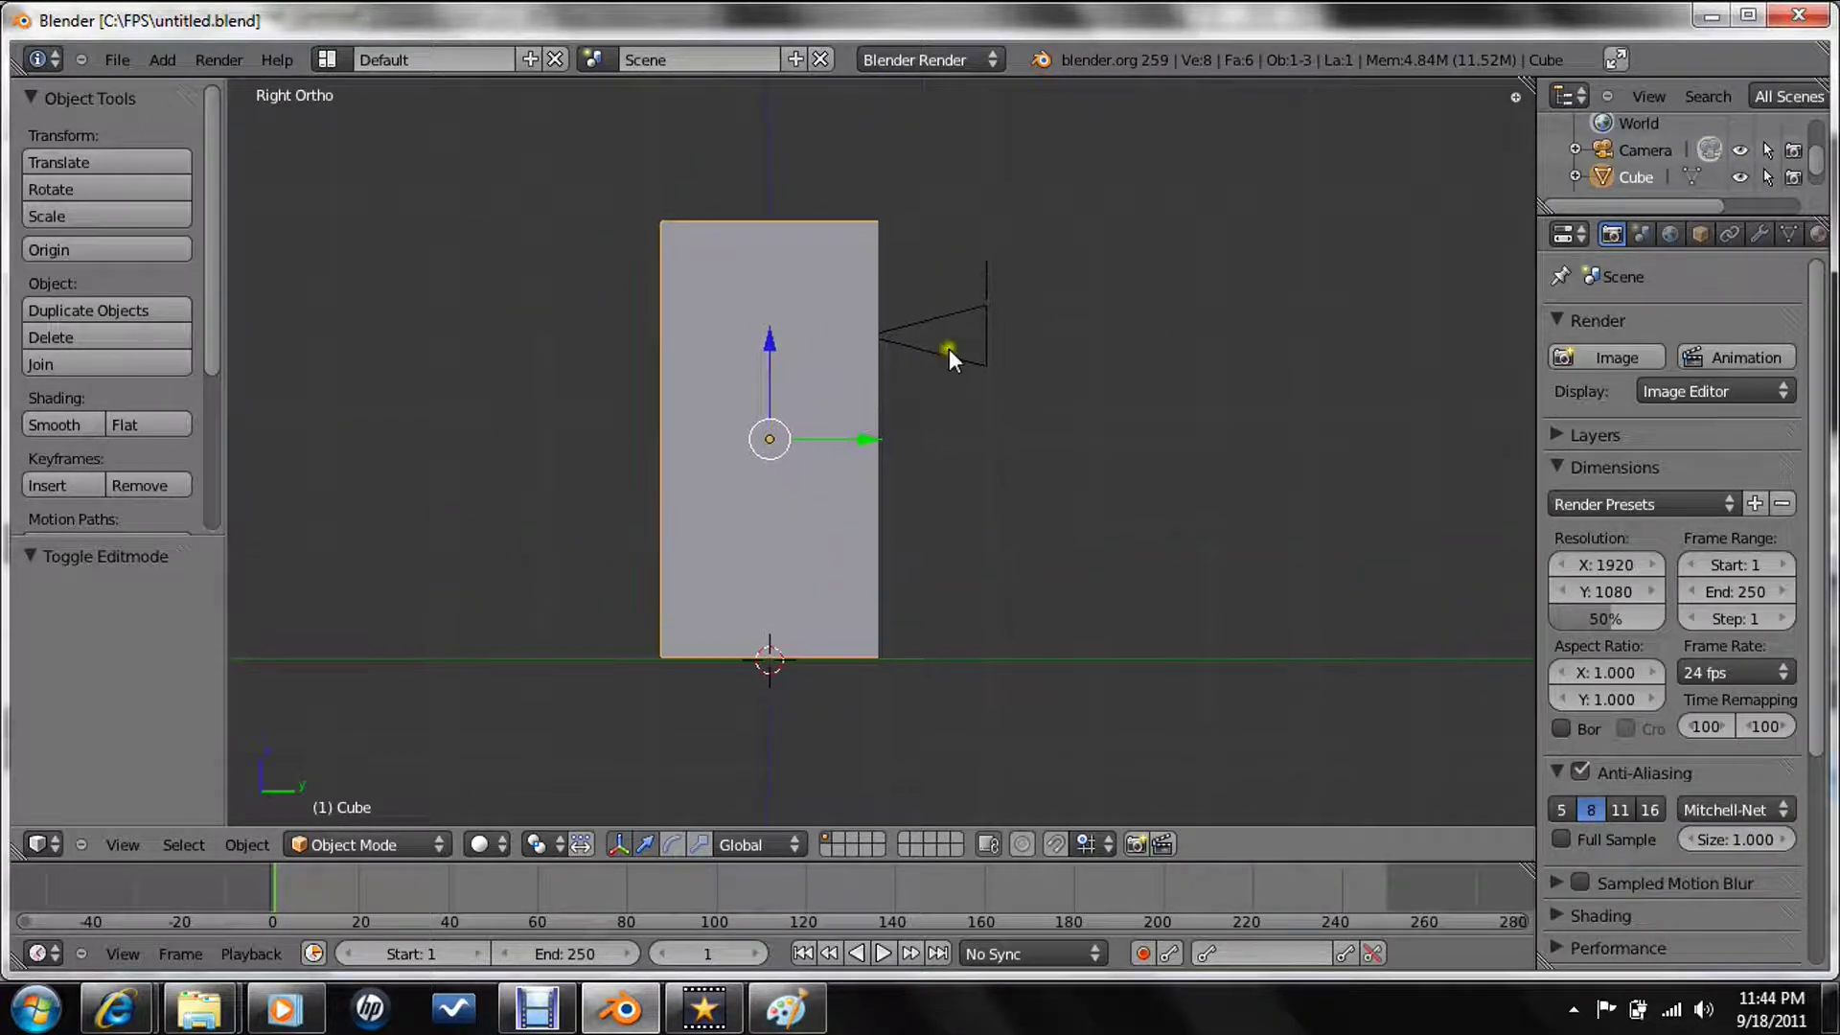
middle_drag(891, 425, 830, 421)
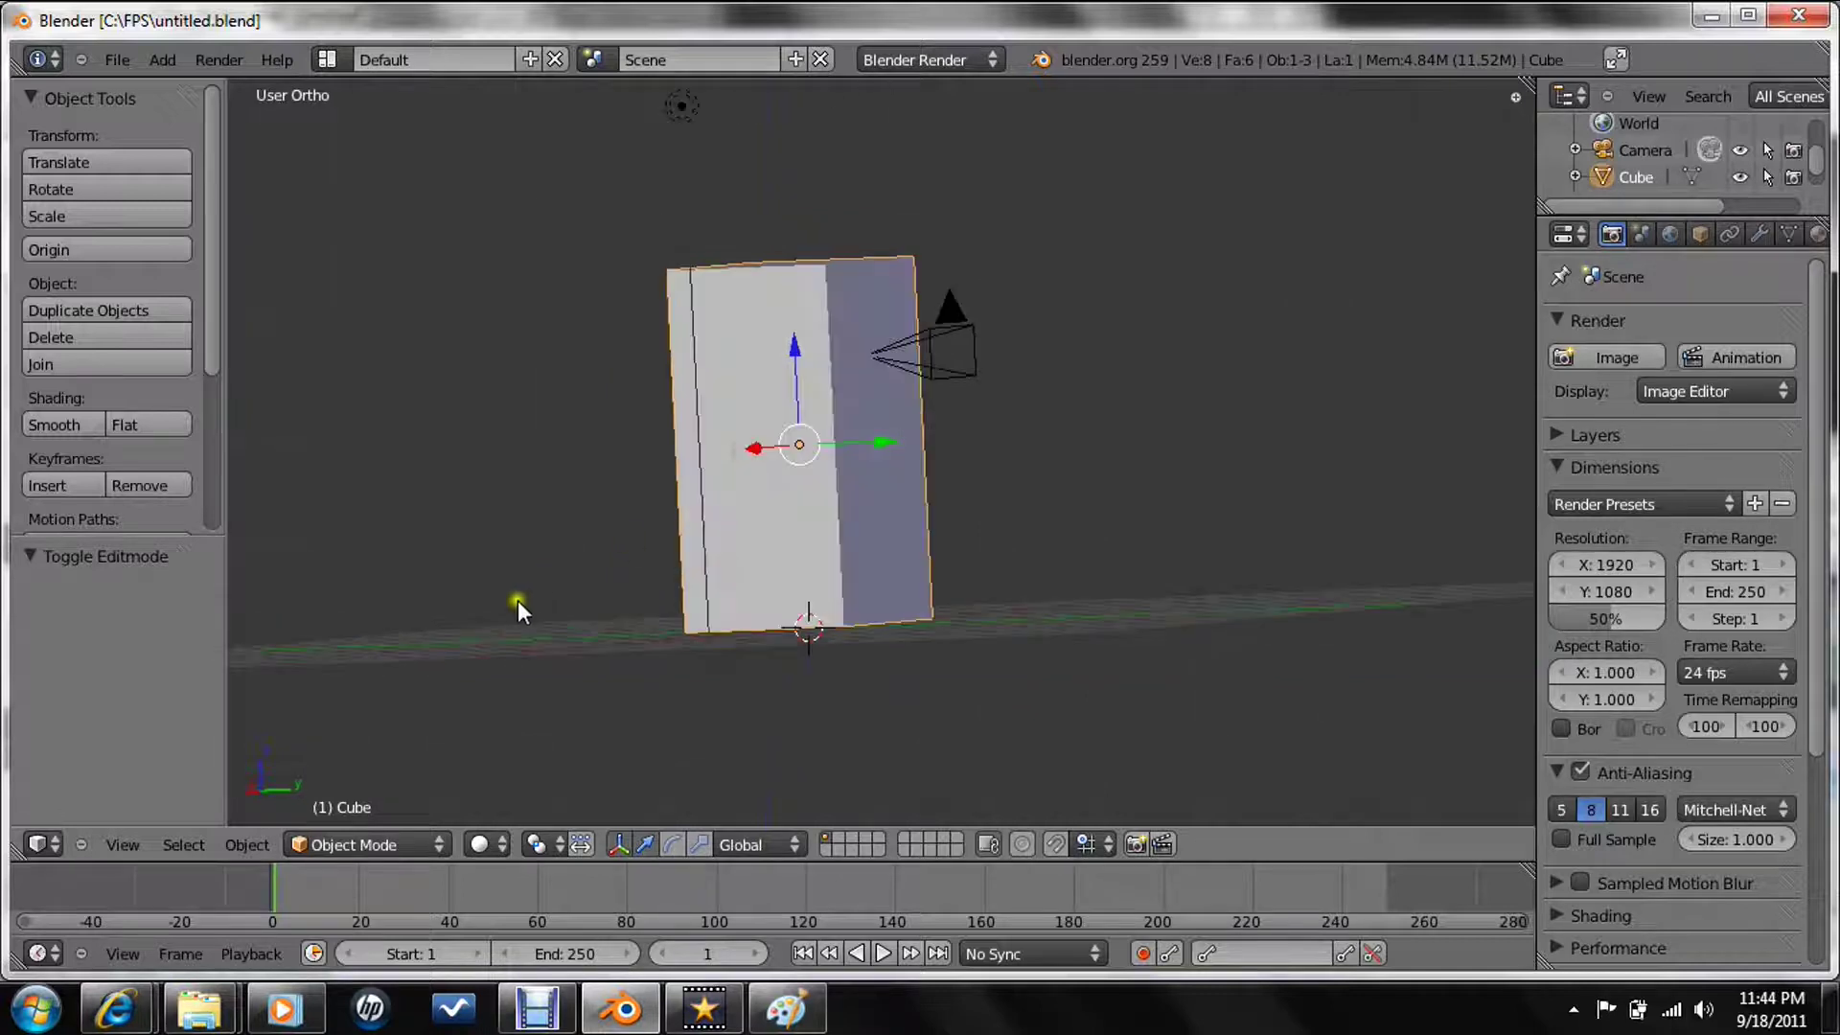
click(122, 845)
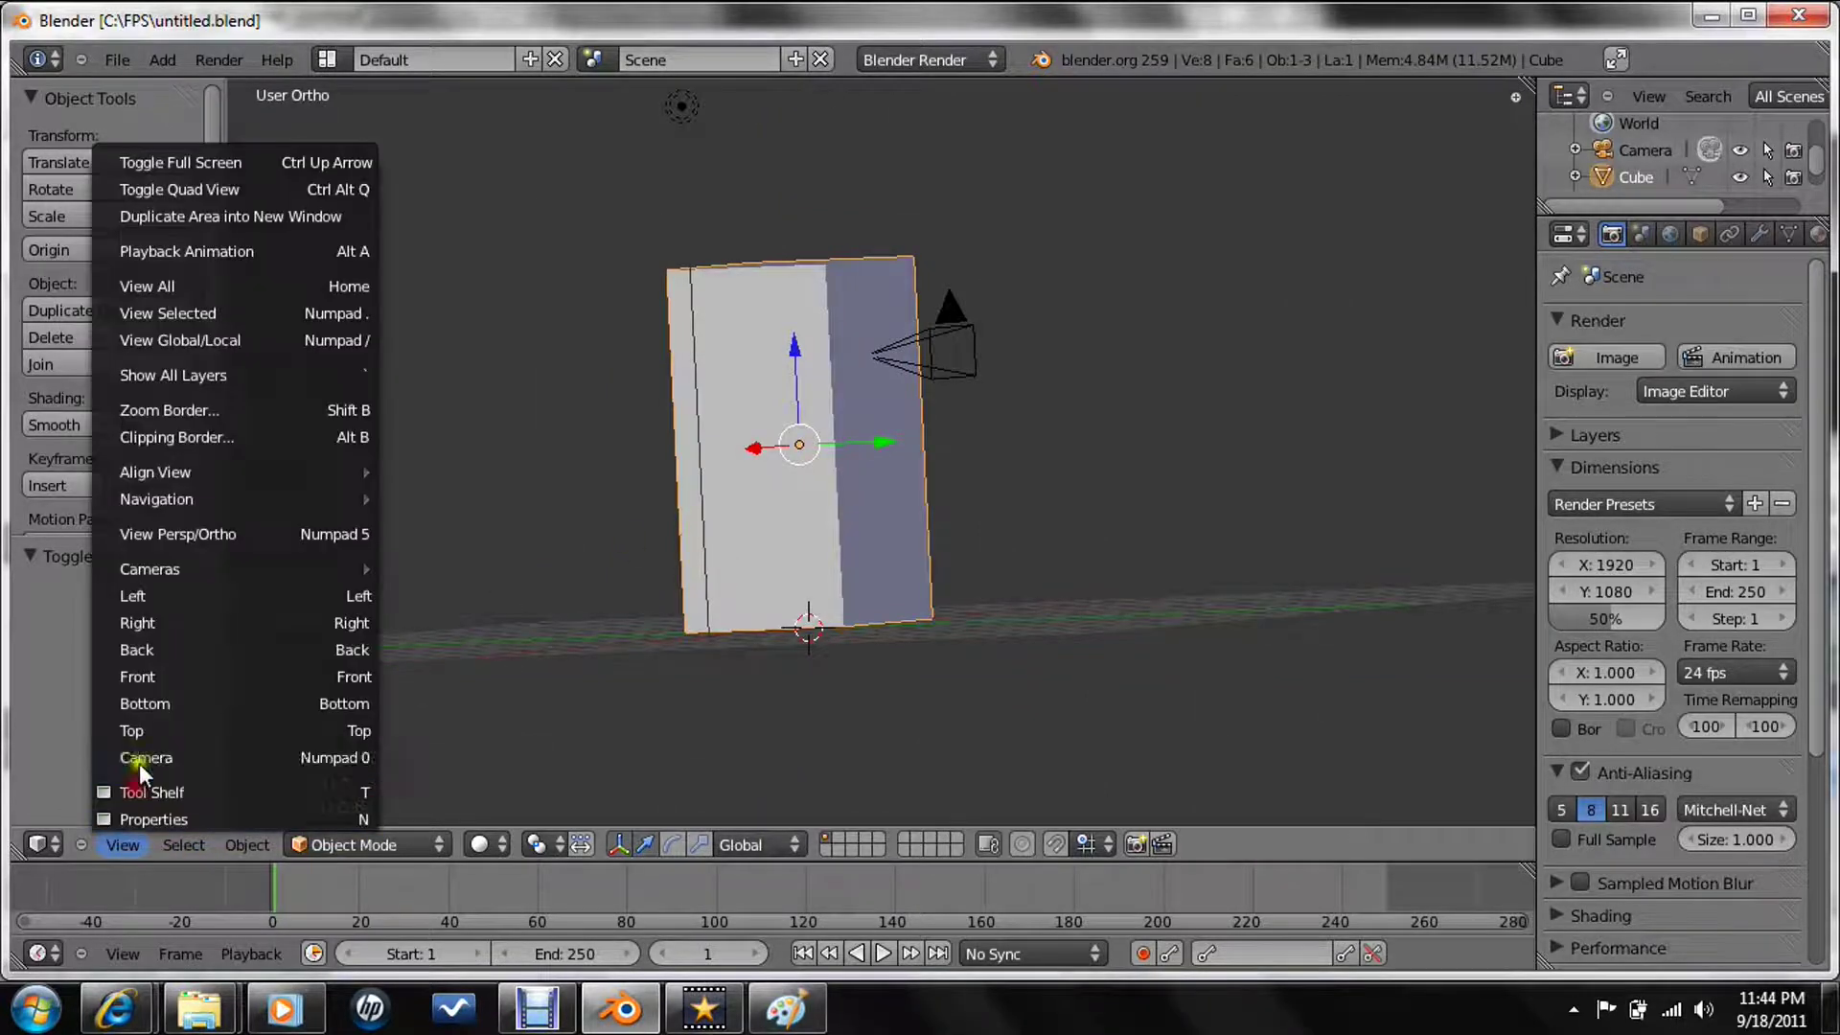
click(150, 749)
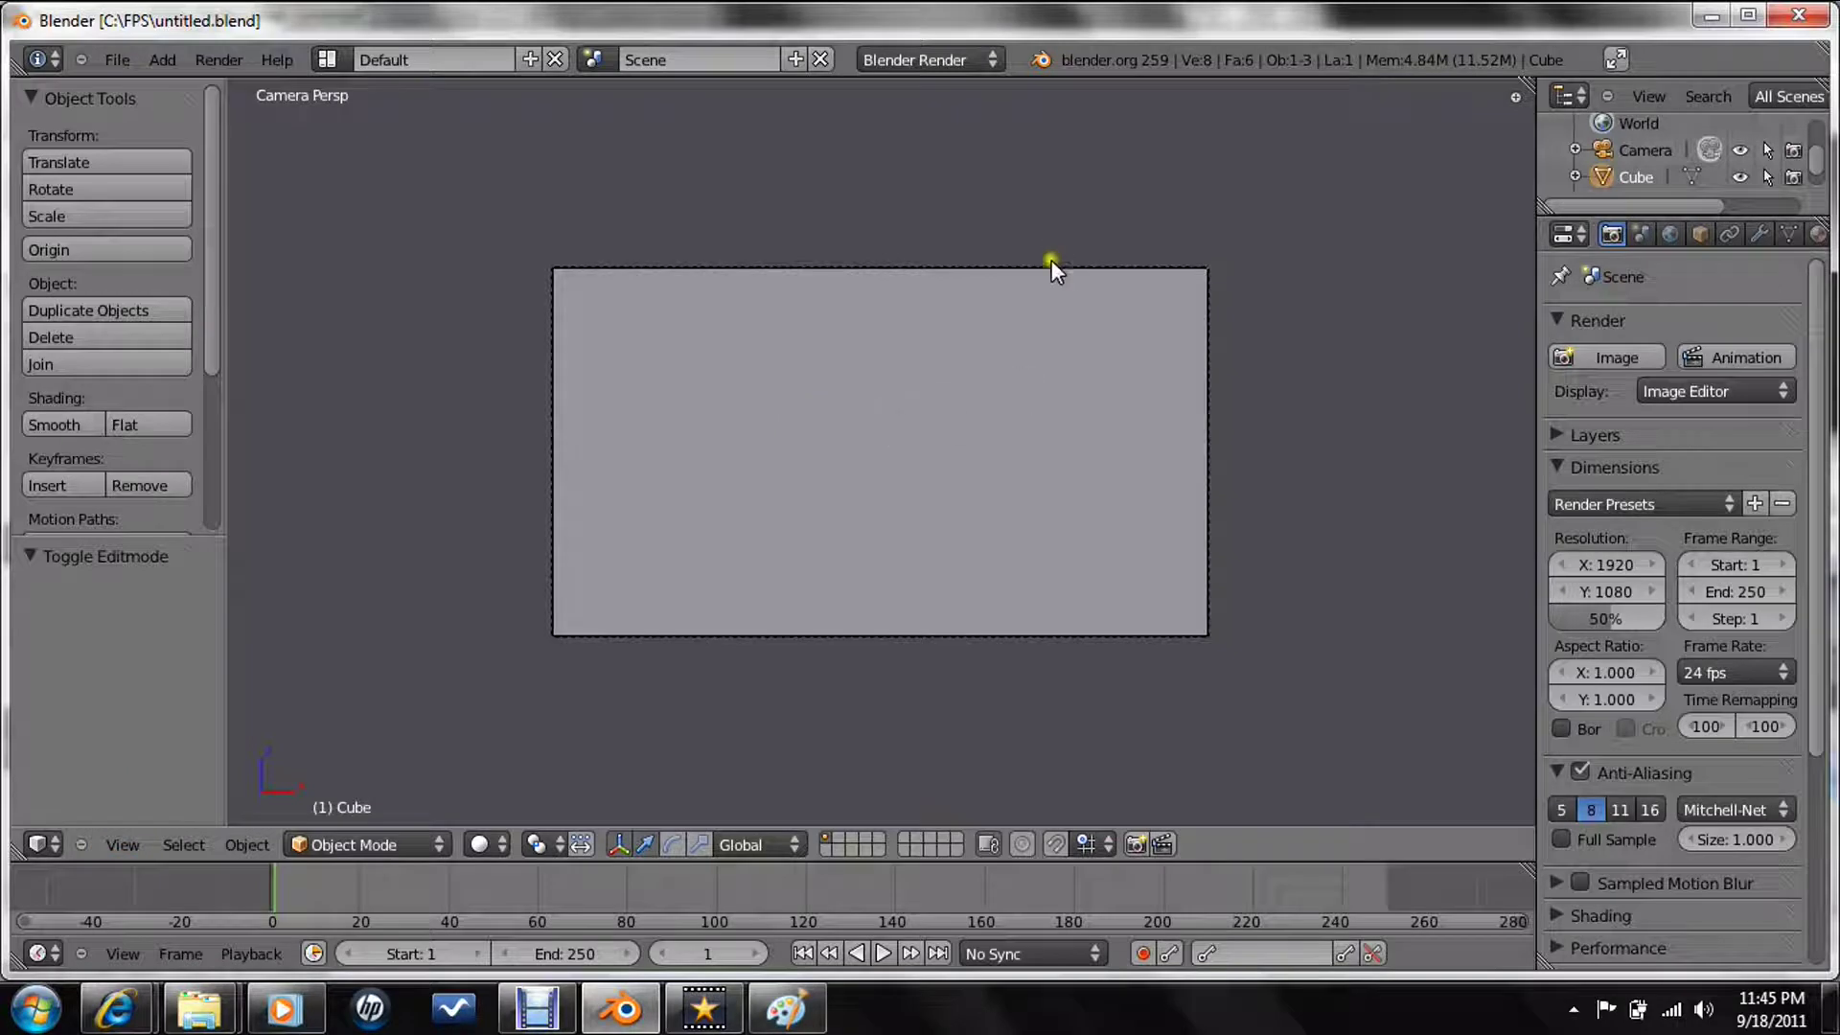
- Shift the camera about 0.04 units along the Y axis and save over the existing file
right_click(700, 274)
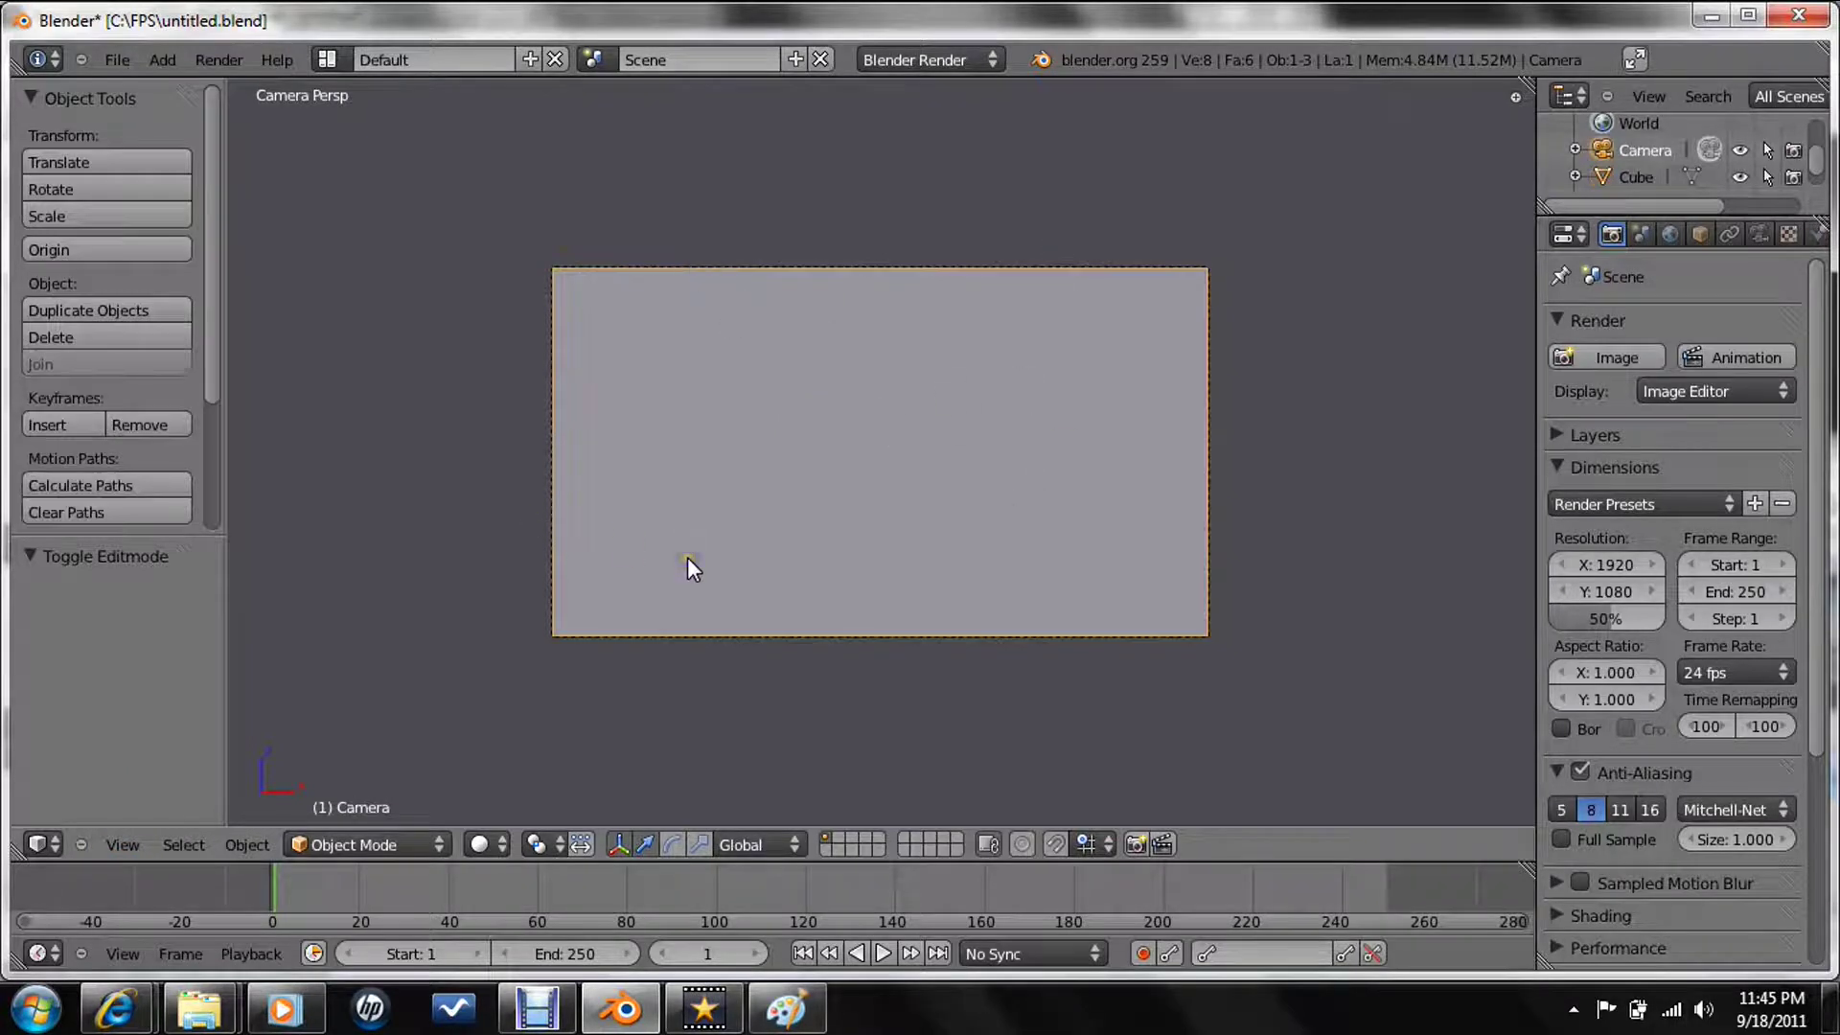
key(g)
key(y)
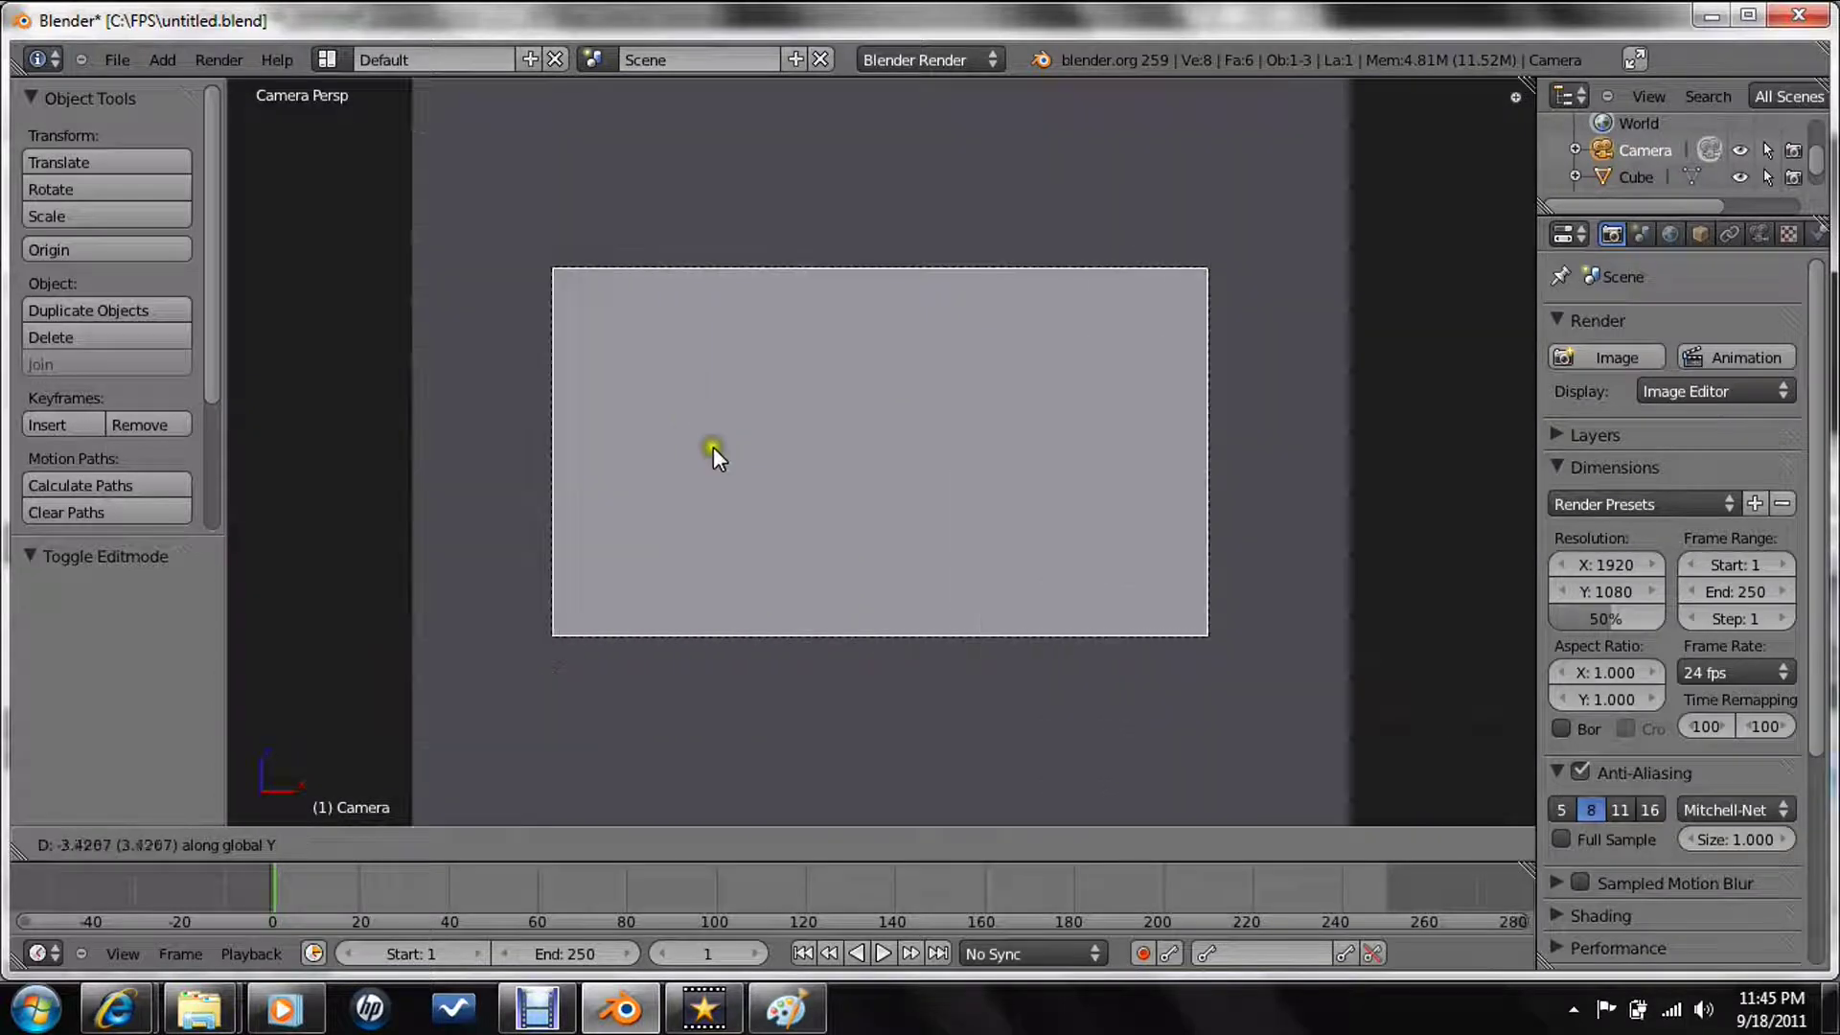
click(727, 556)
middle_drag(705, 549, 733, 494)
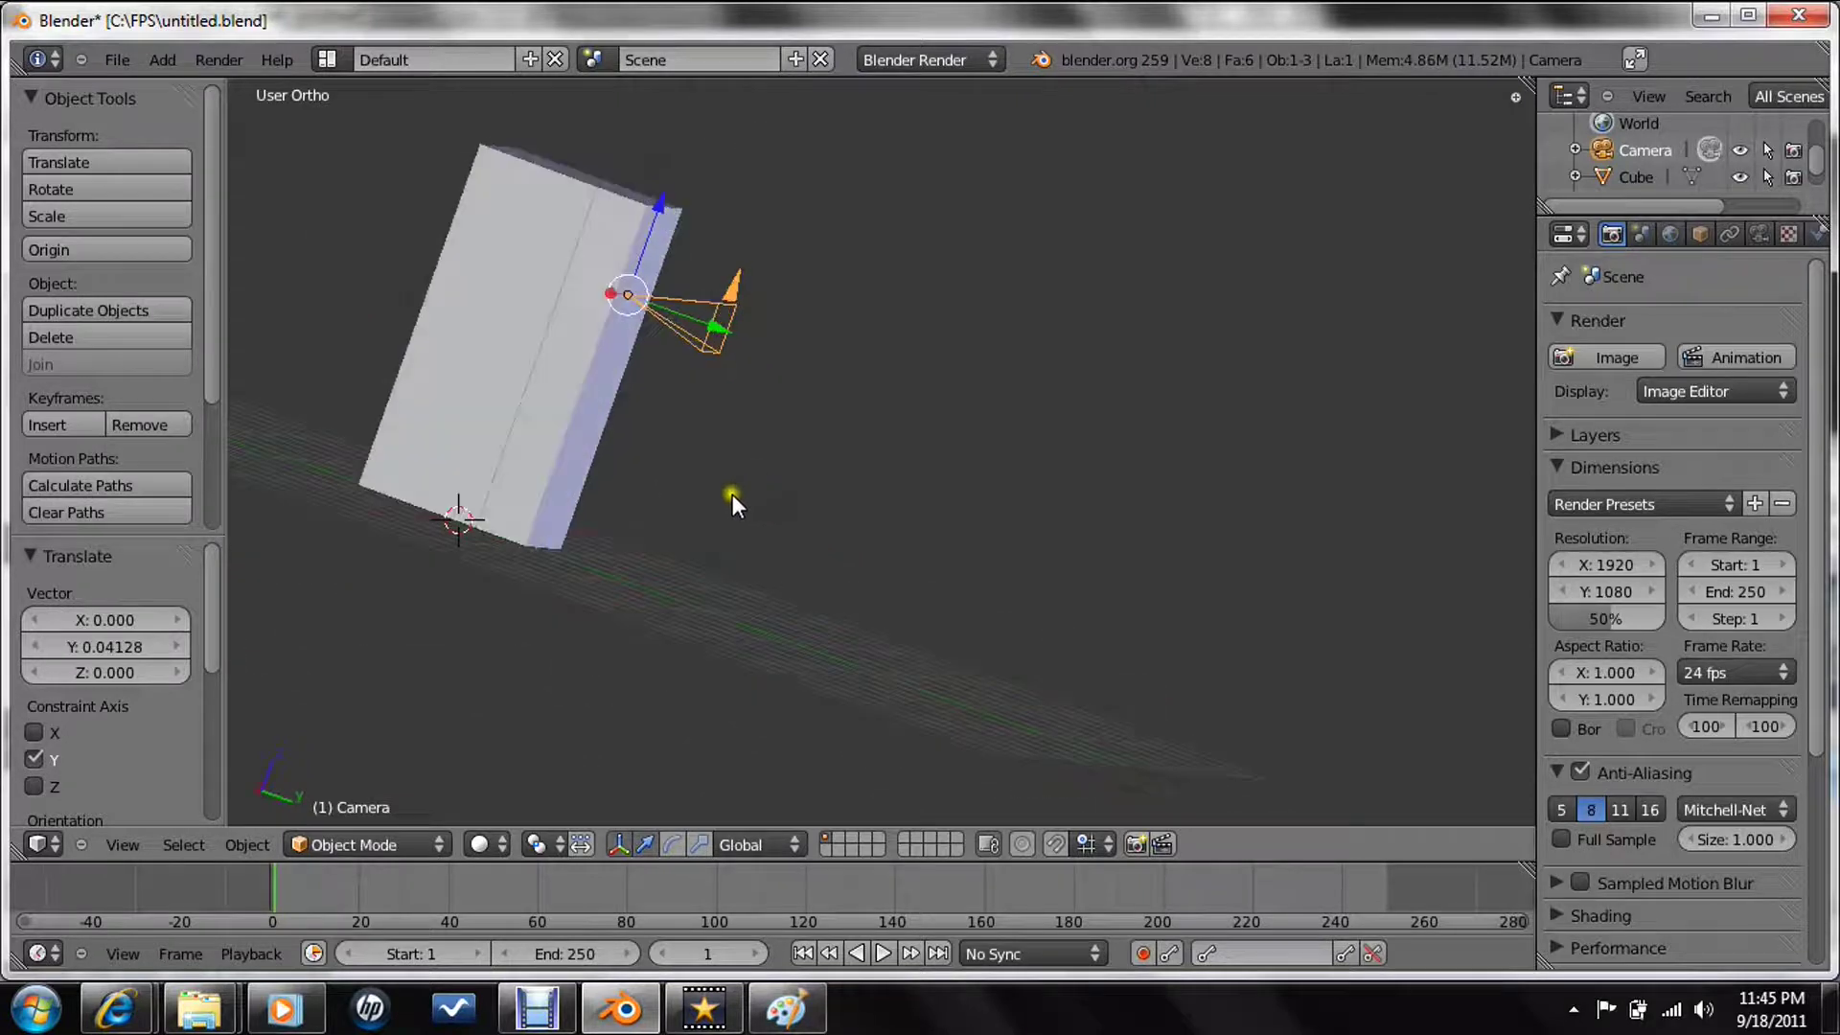
key(ctrl+s)
click(728, 493)
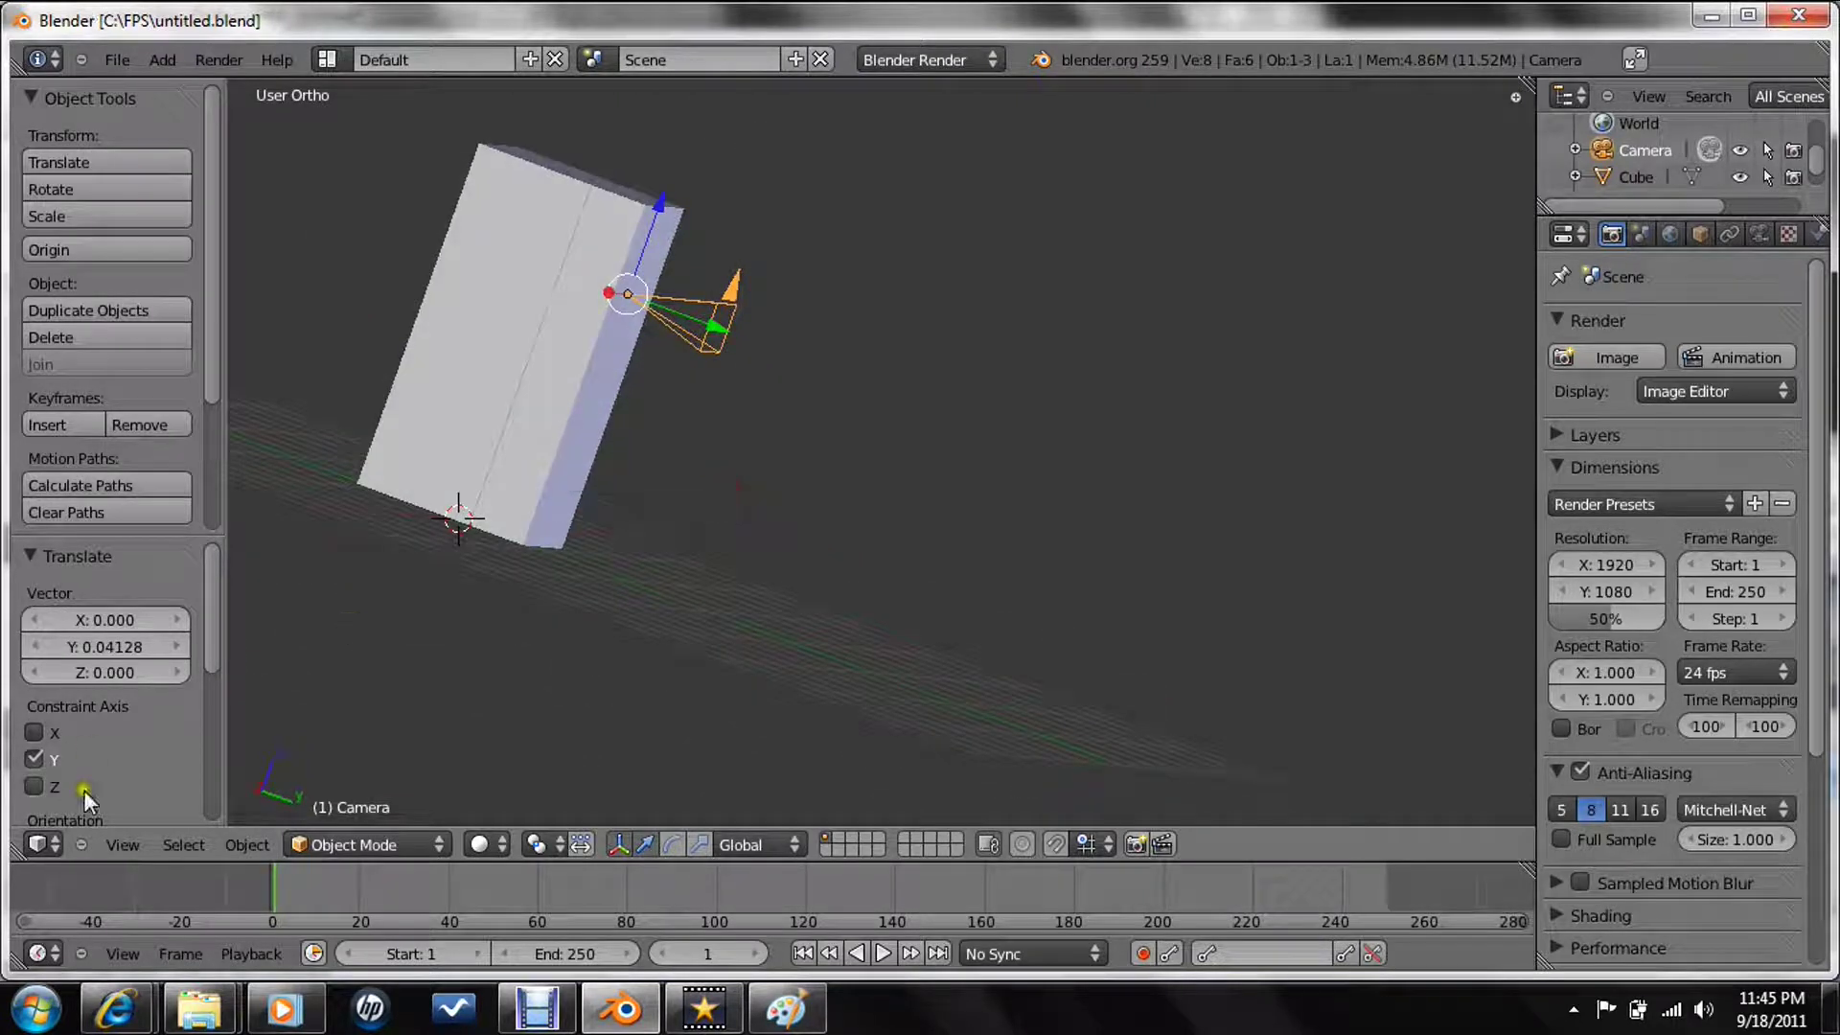
- Return the viewport to the right view and switch the screen layout to Game Logic
click(117, 843)
click(188, 623)
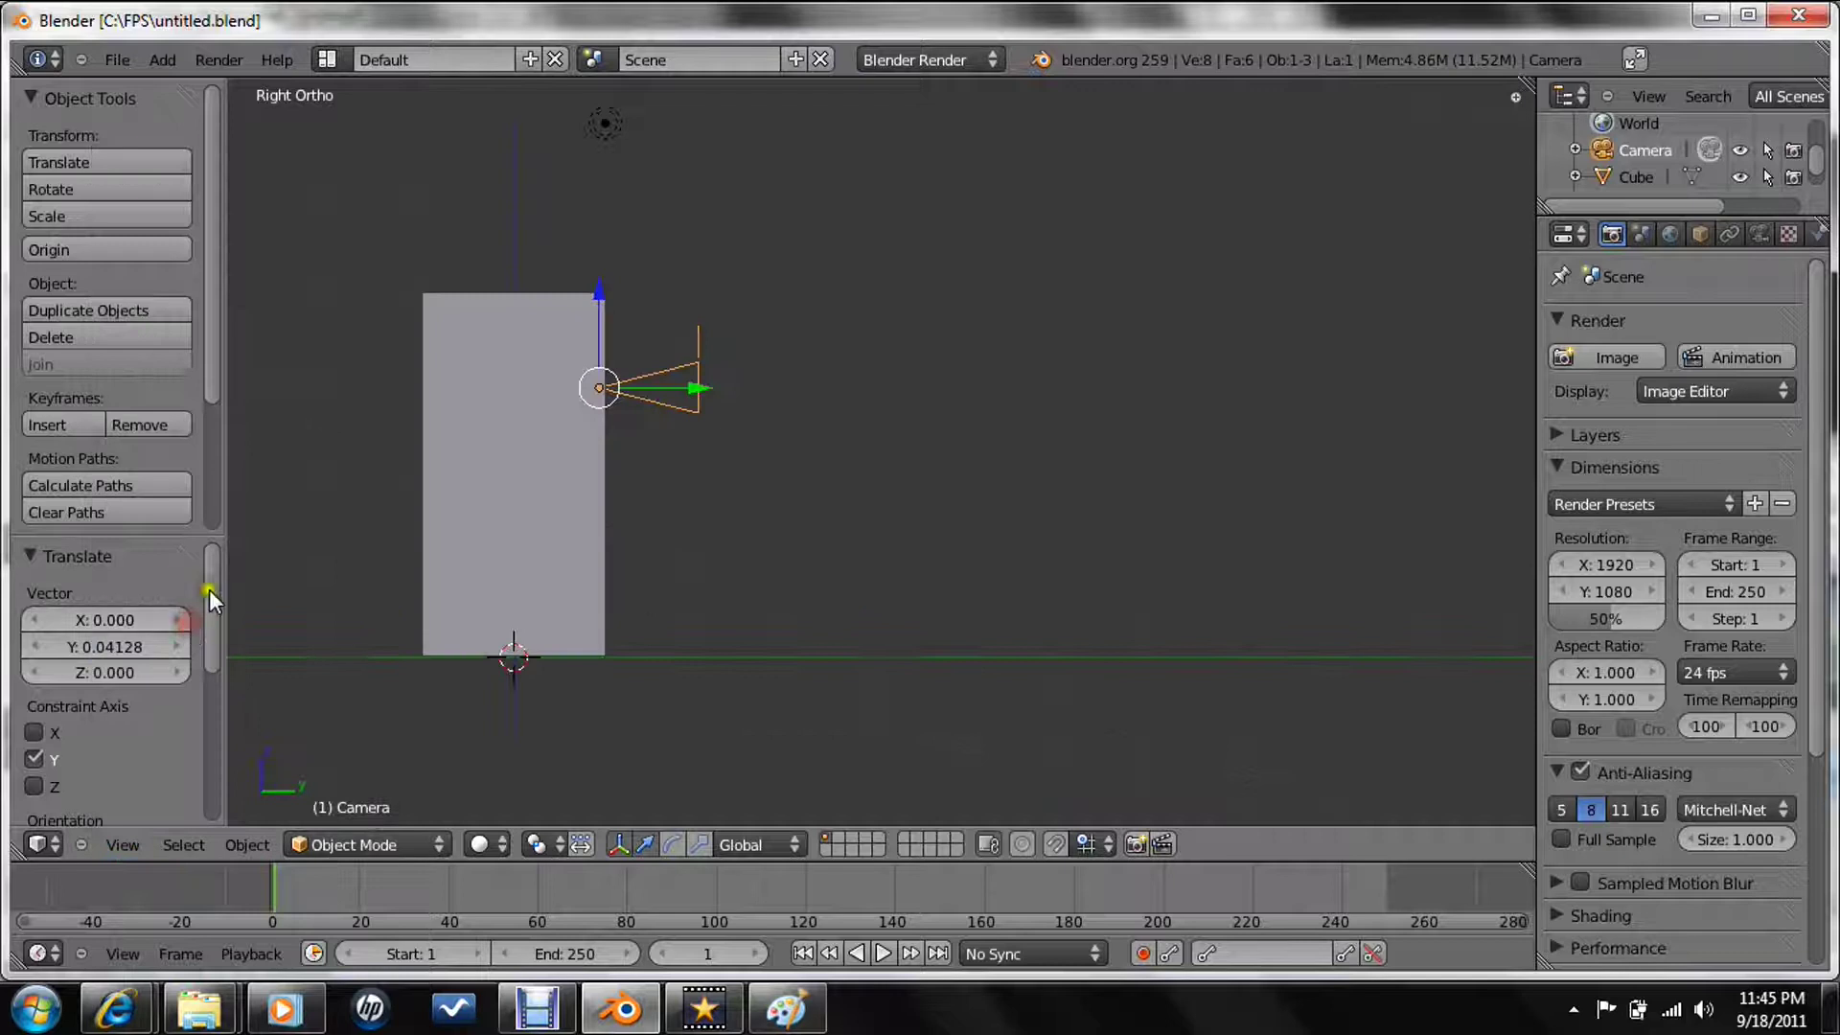
mouse_move(600, 534)
shift+middle_down()
mouse_move(575, 534)
mouse_move(812, 562)
shift+middle_up()
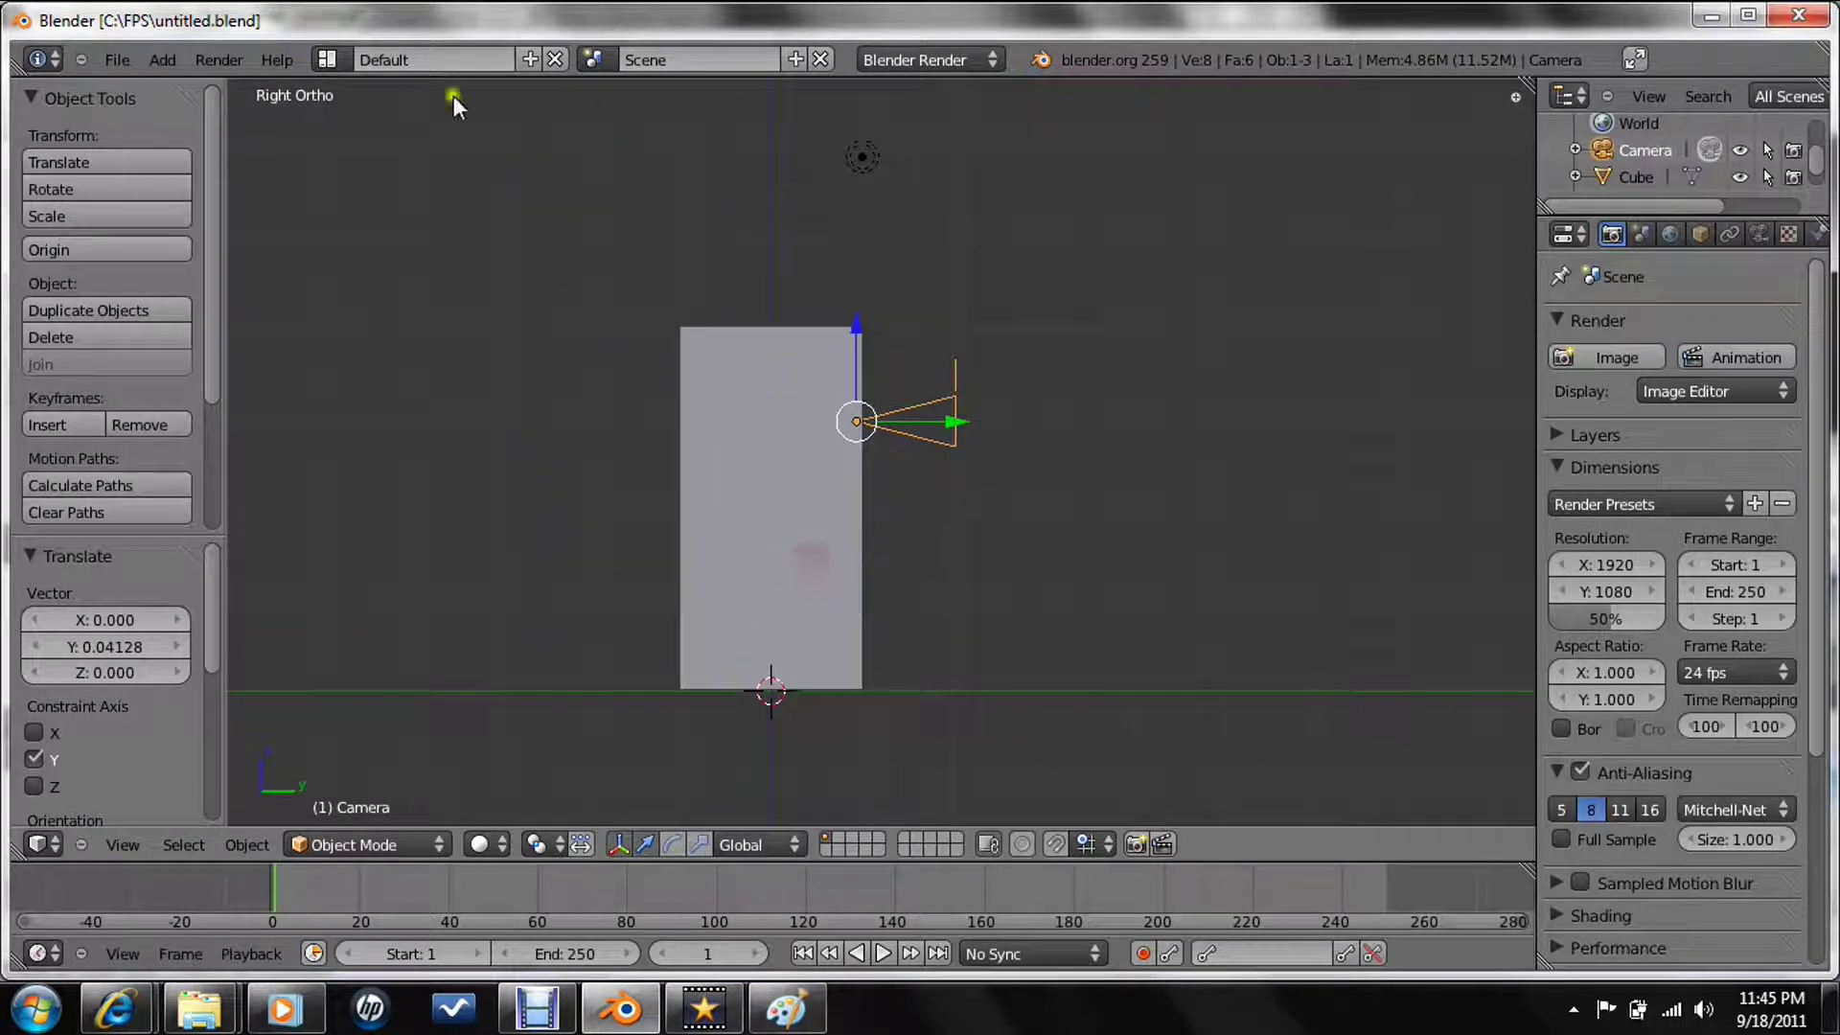
click(328, 58)
click(370, 181)
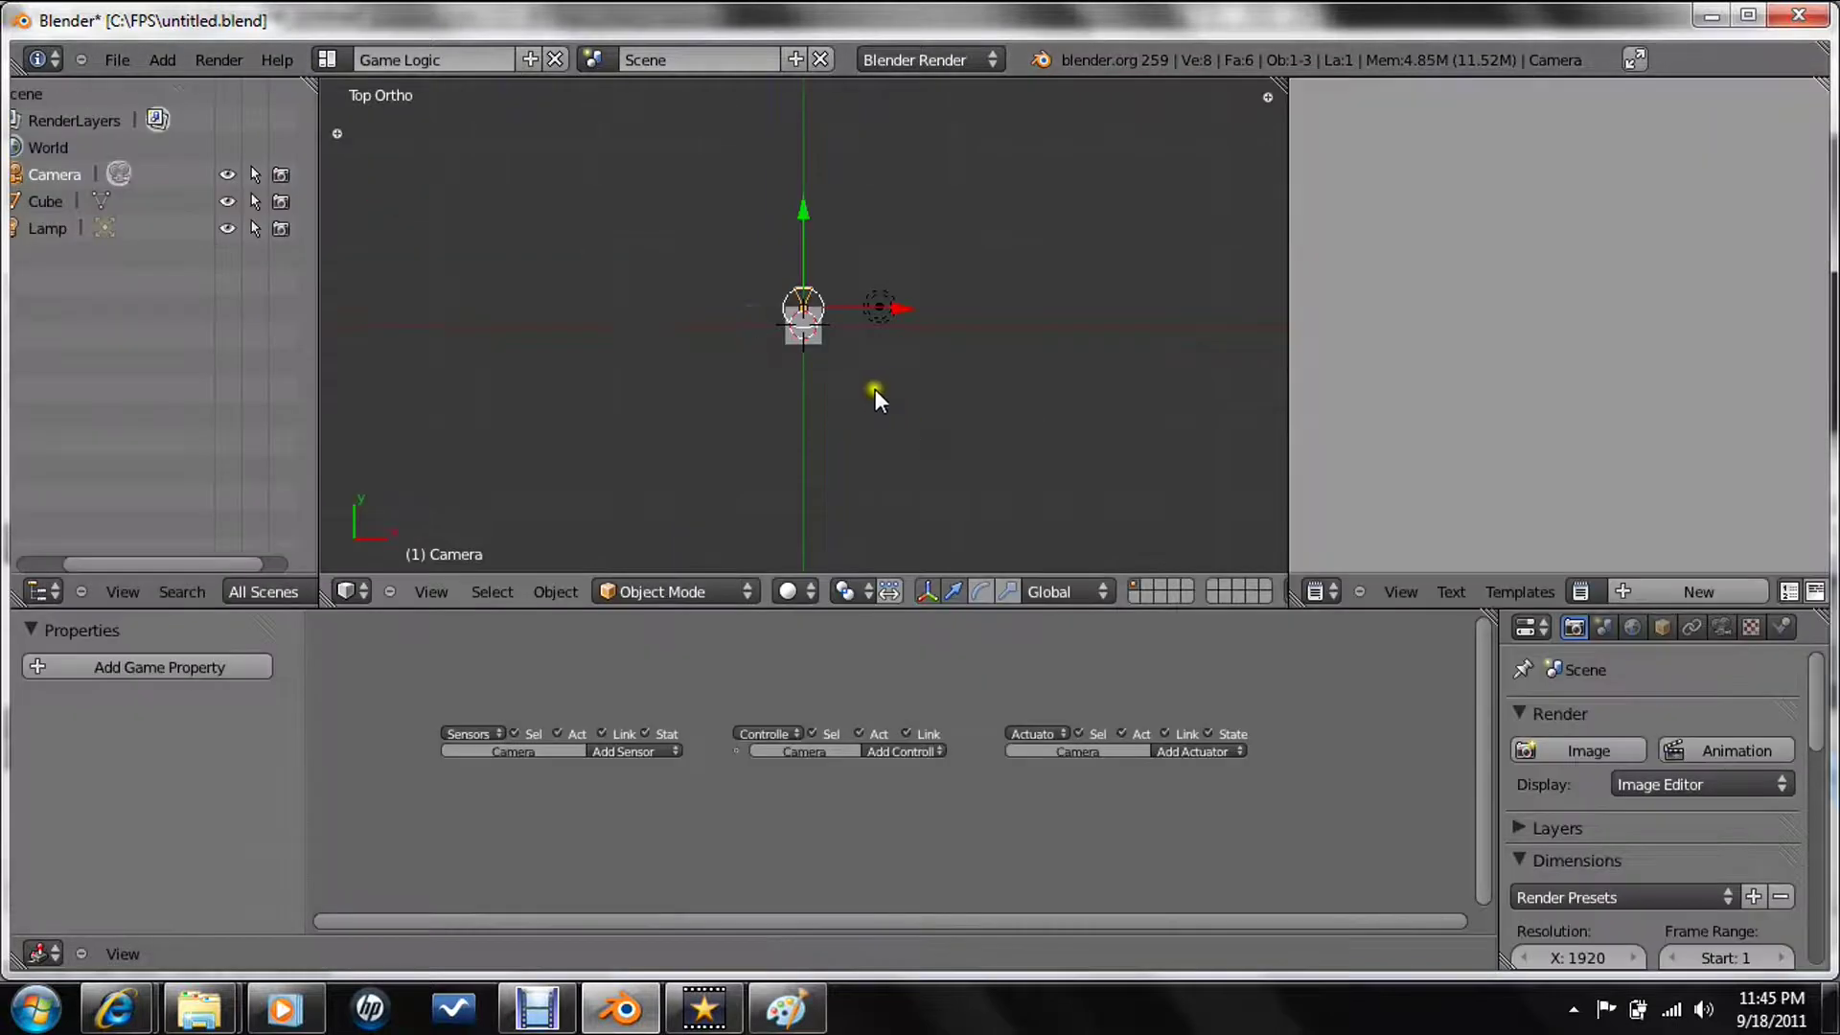
scroll(876, 389, up, 5)
scroll(1066, 411, up, 2)
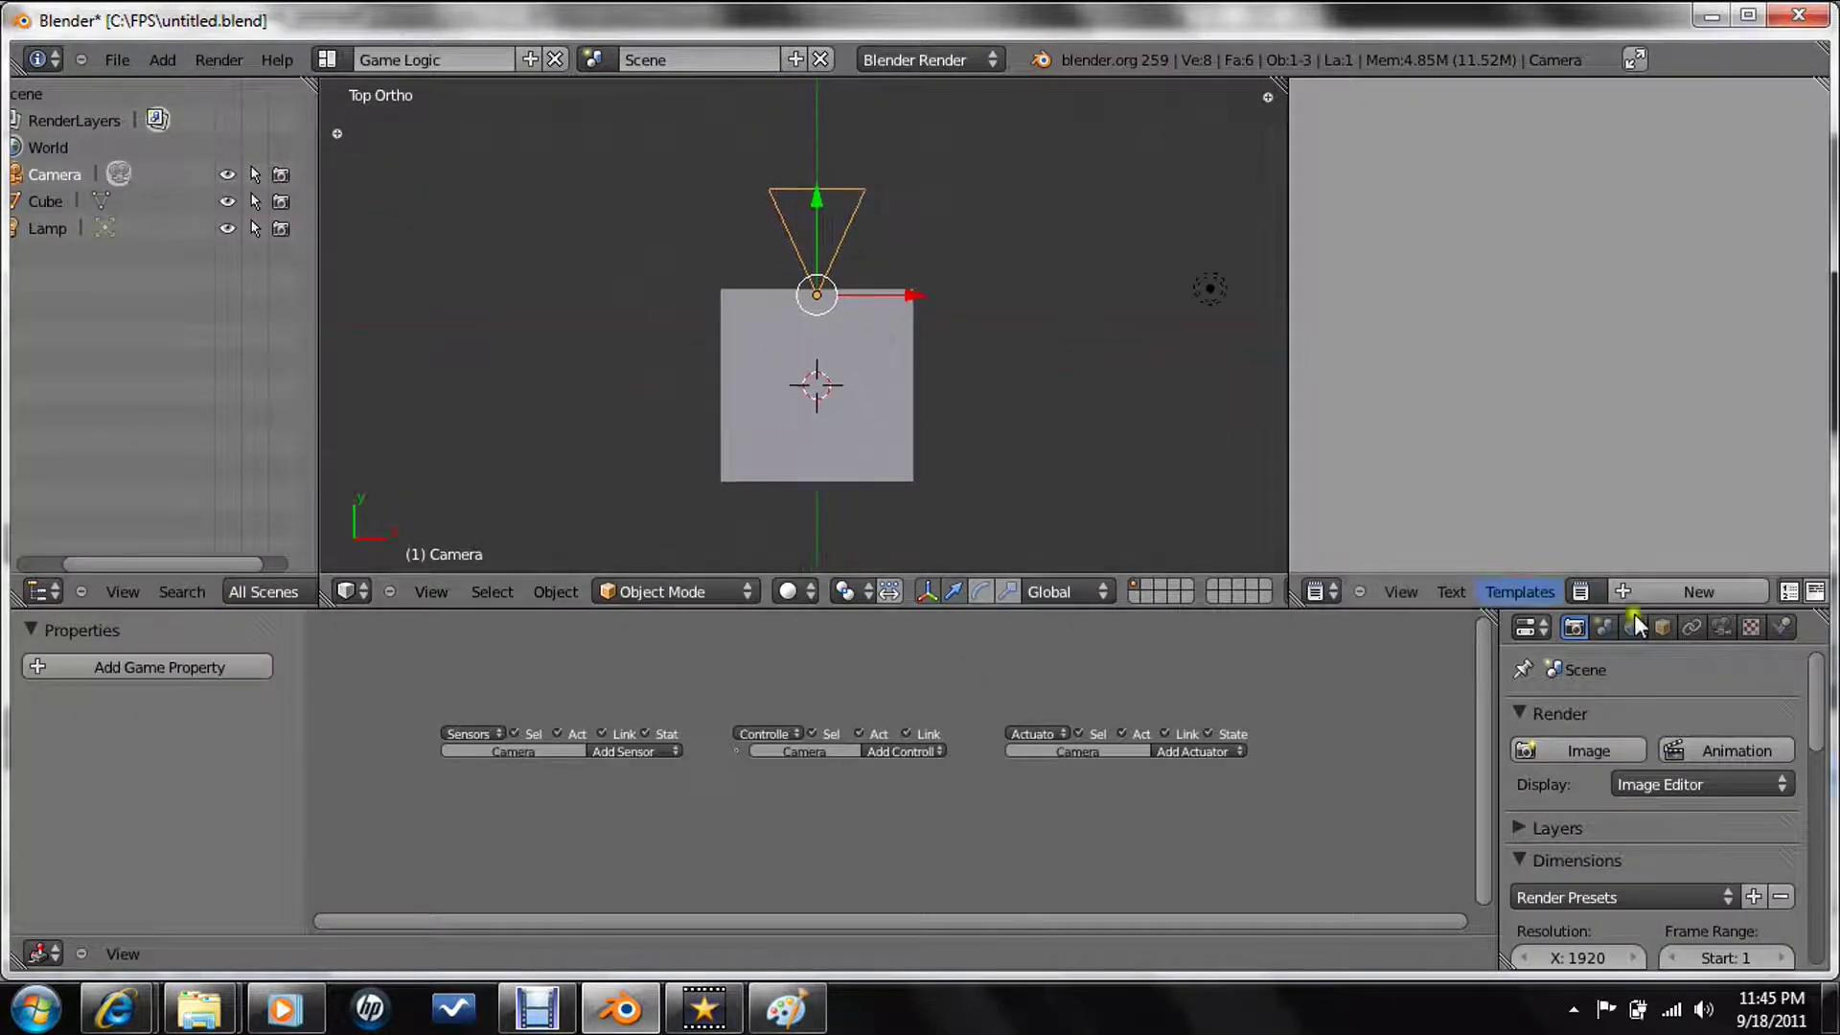
- Create a new text block, paste the copied mouse look script into it, and name it MouseLook.py
click(1698, 592)
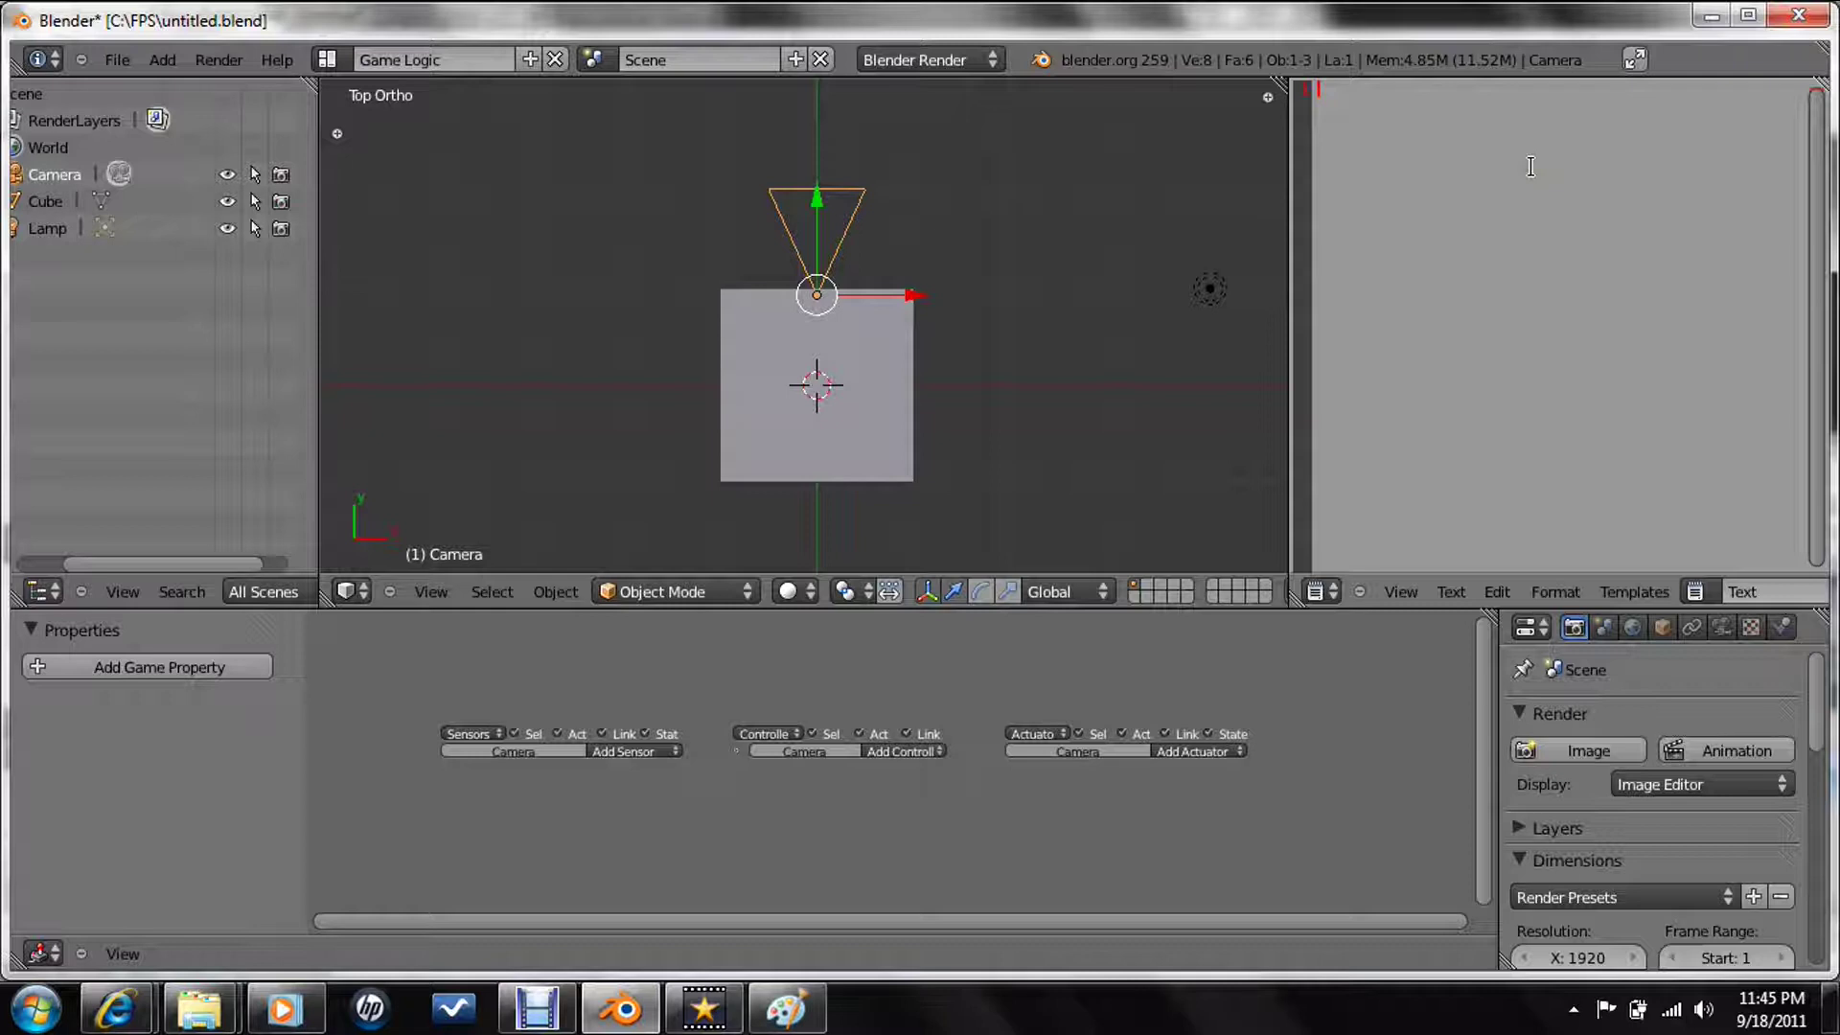
key(ctrl+v)
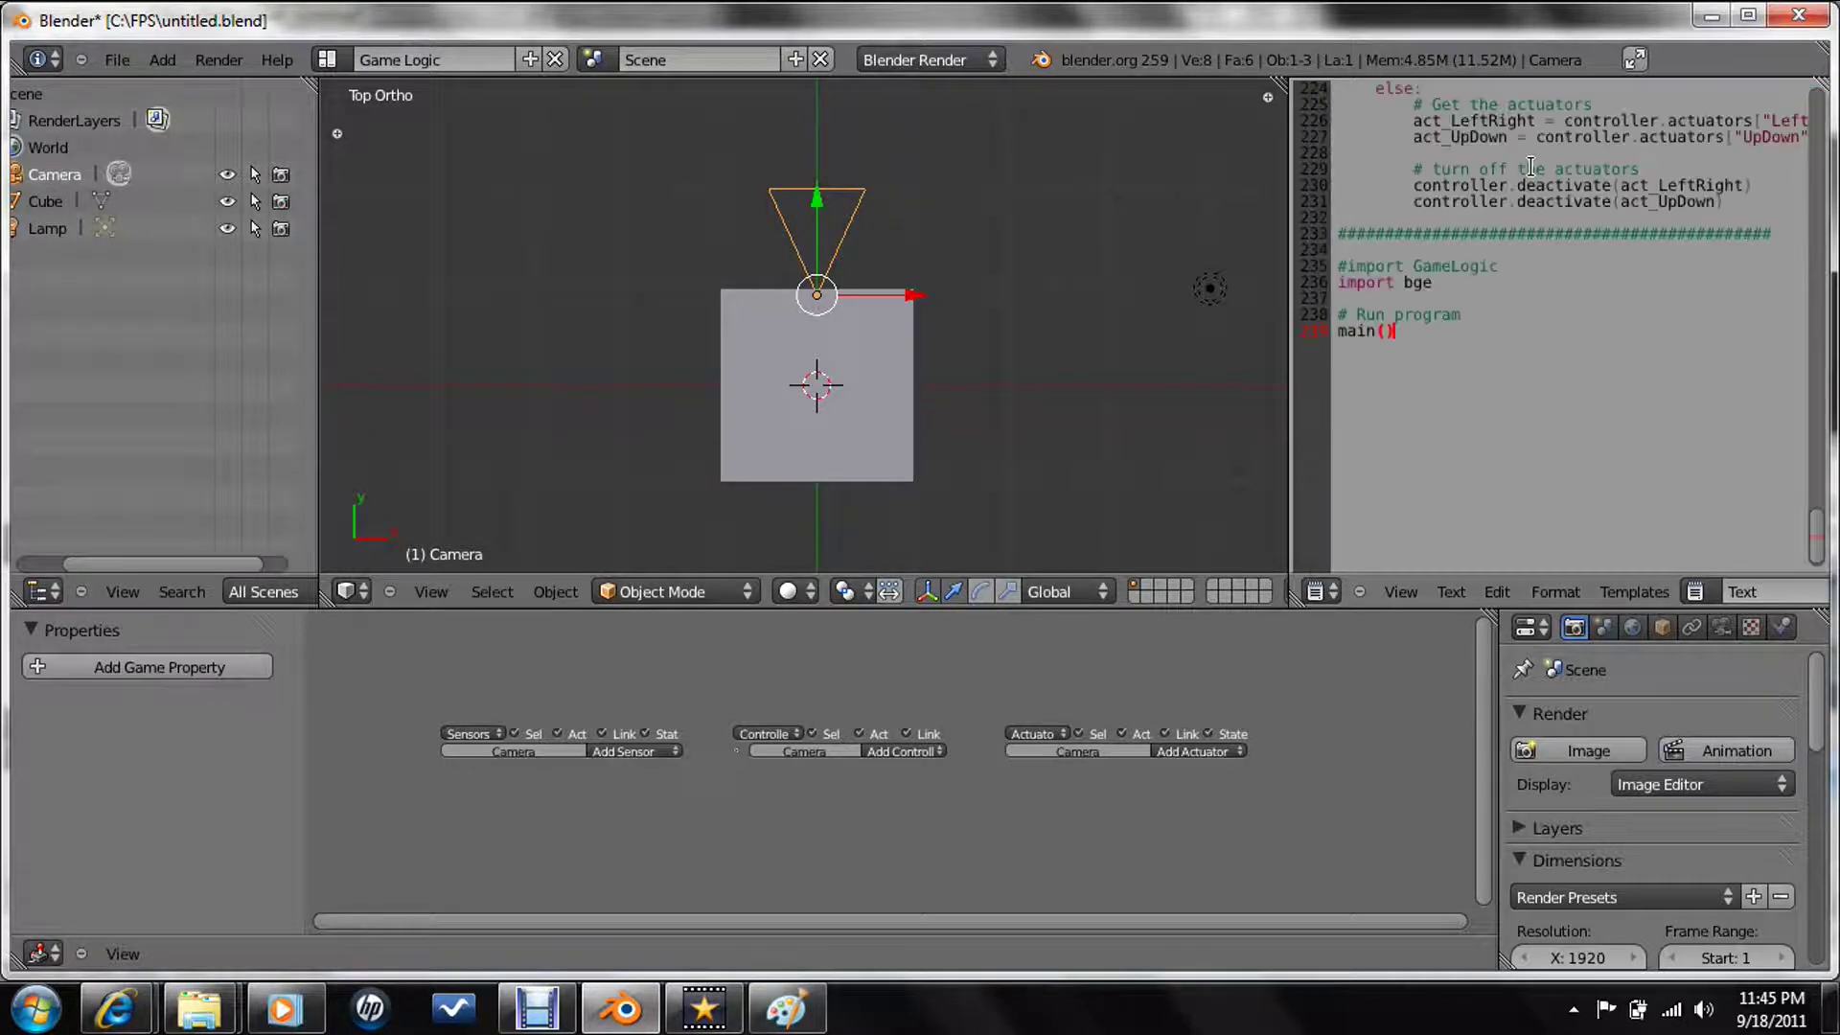
click(1800, 587)
key(BackSpace)
text(Move)
text(Look.py)
key(Return)
- Enlarge the logic bricks in the Logic Editor and widen its game properties region
middle_drag(737, 792, 832, 727)
scroll(735, 719, up, 1)
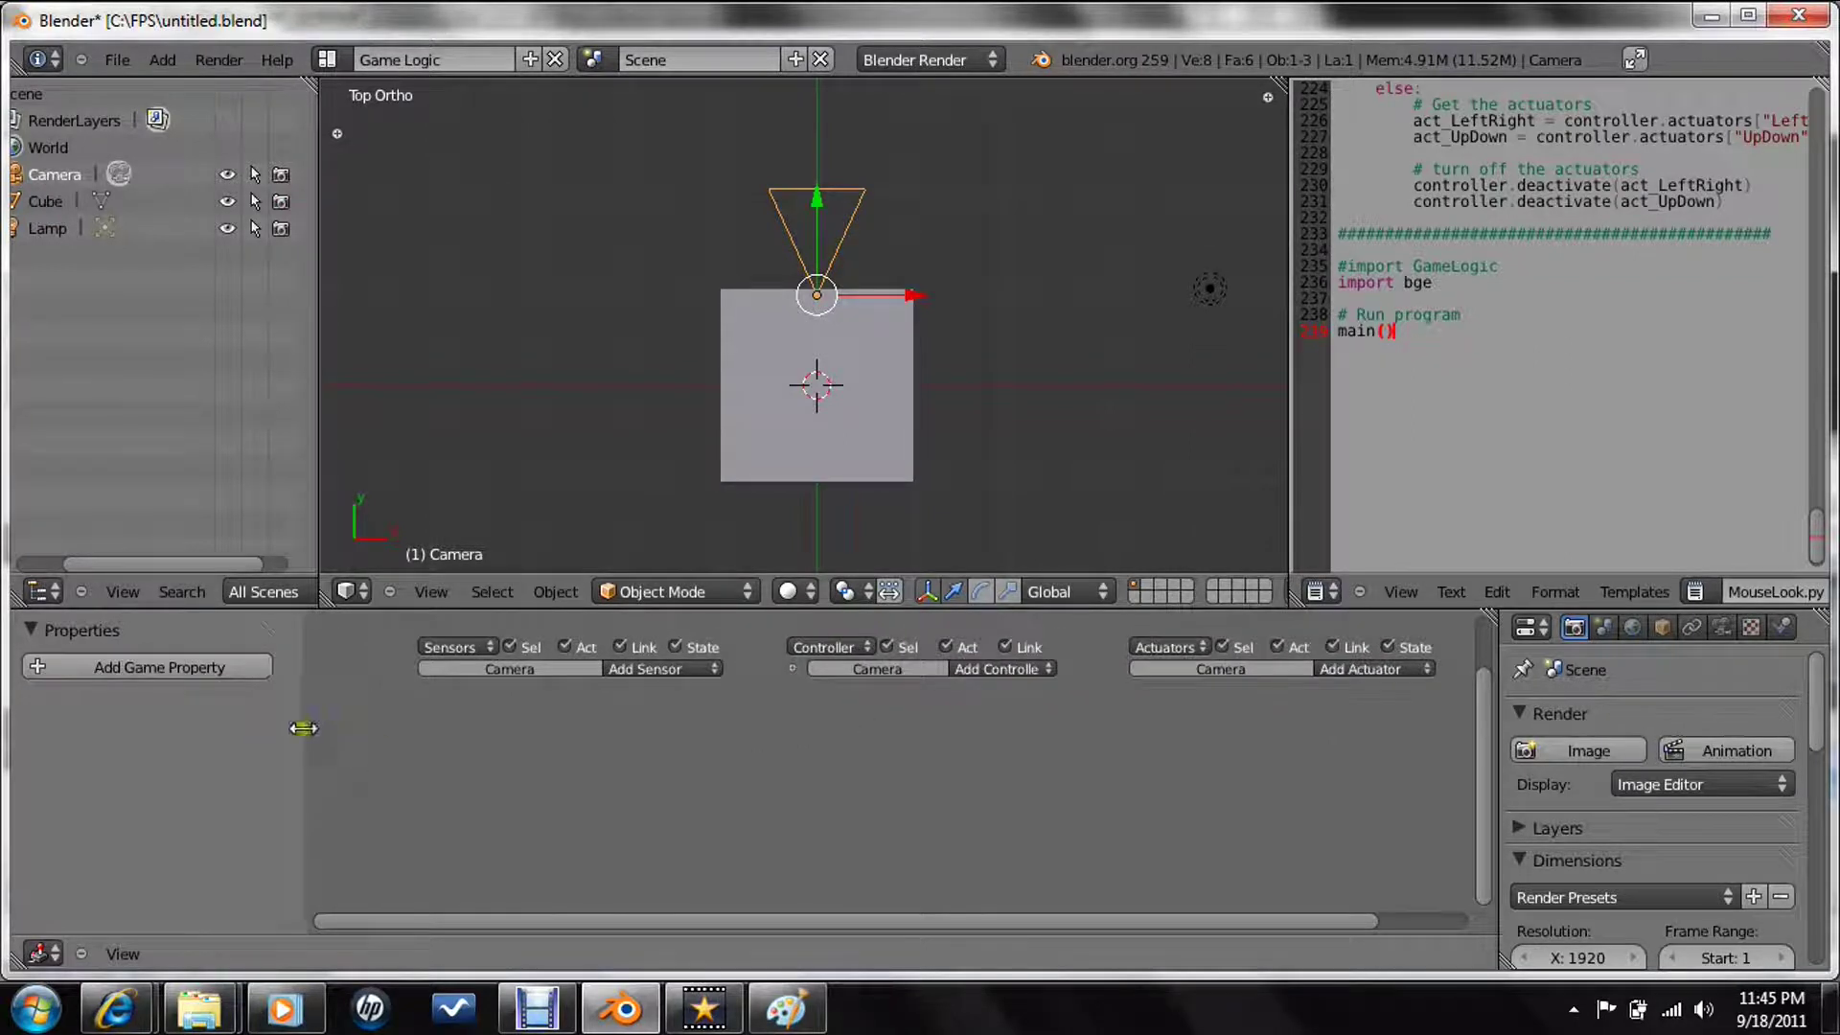
drag(309, 727, 466, 734)
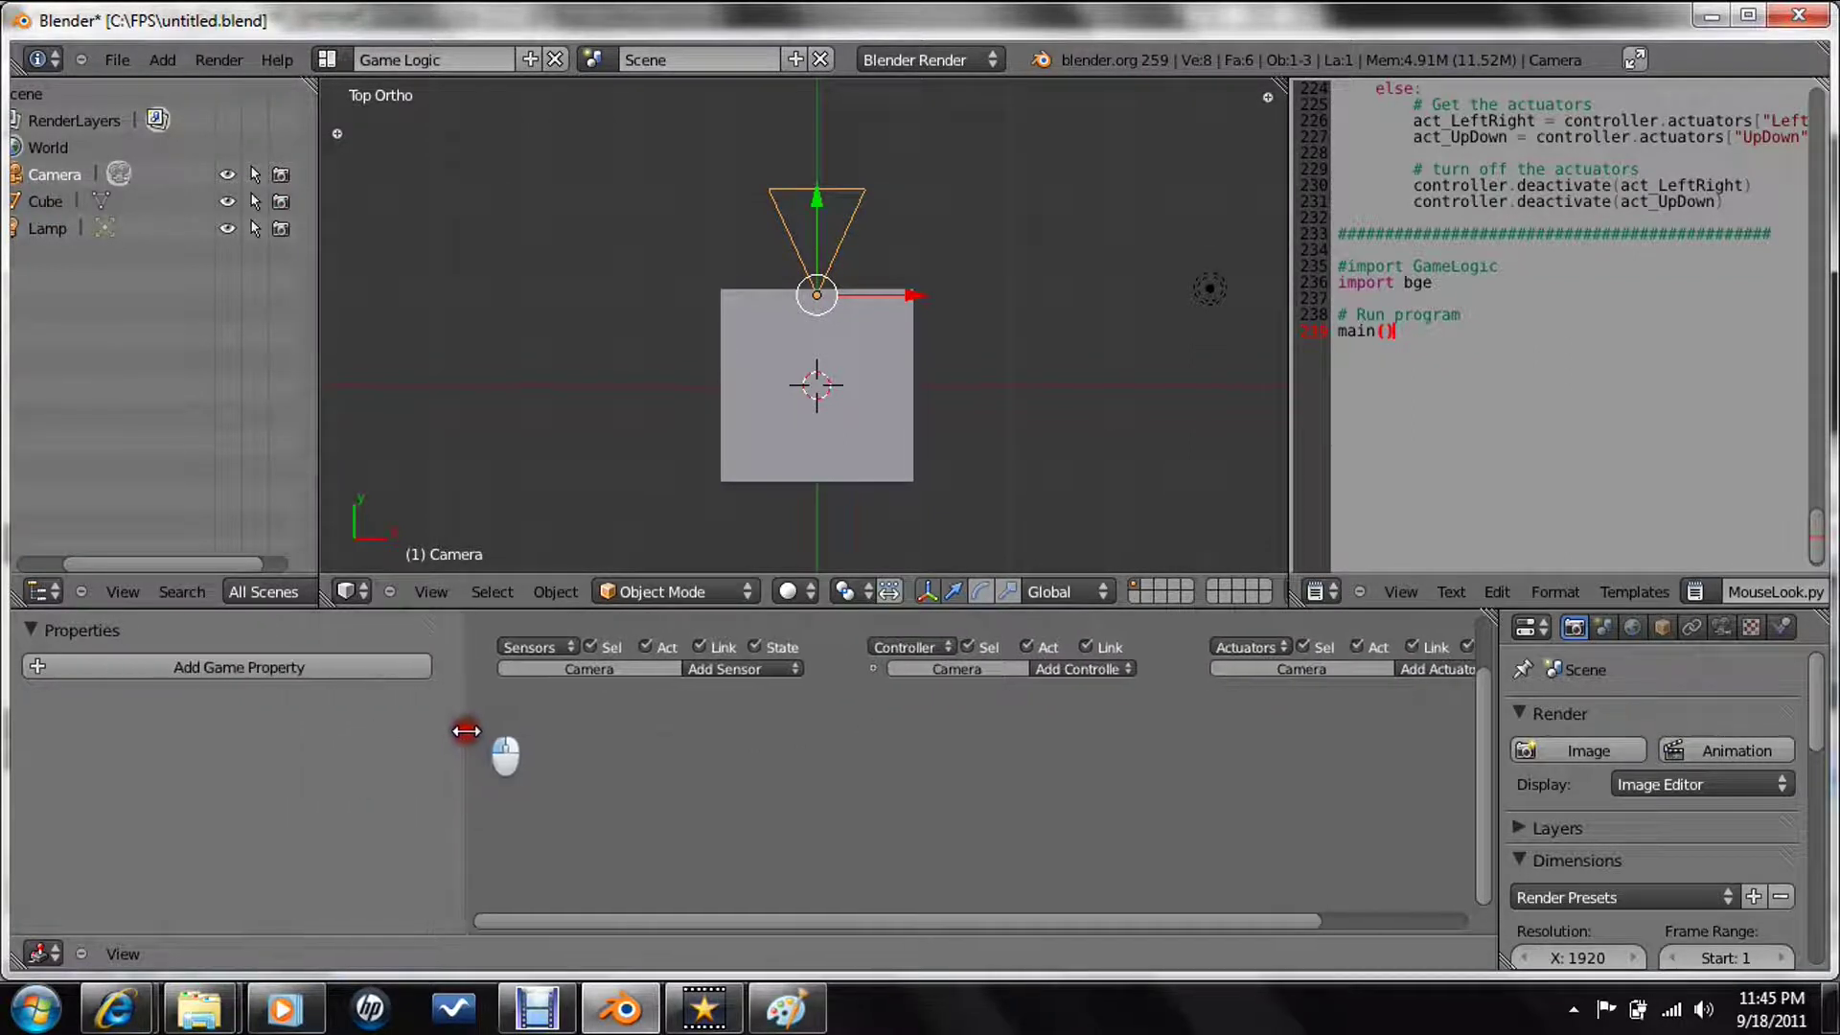
- Add a Mouse sensor named MouseLook to the camera, set its mouse event to Movement, and collapse it
middle_drag(1165, 786, 1141, 780)
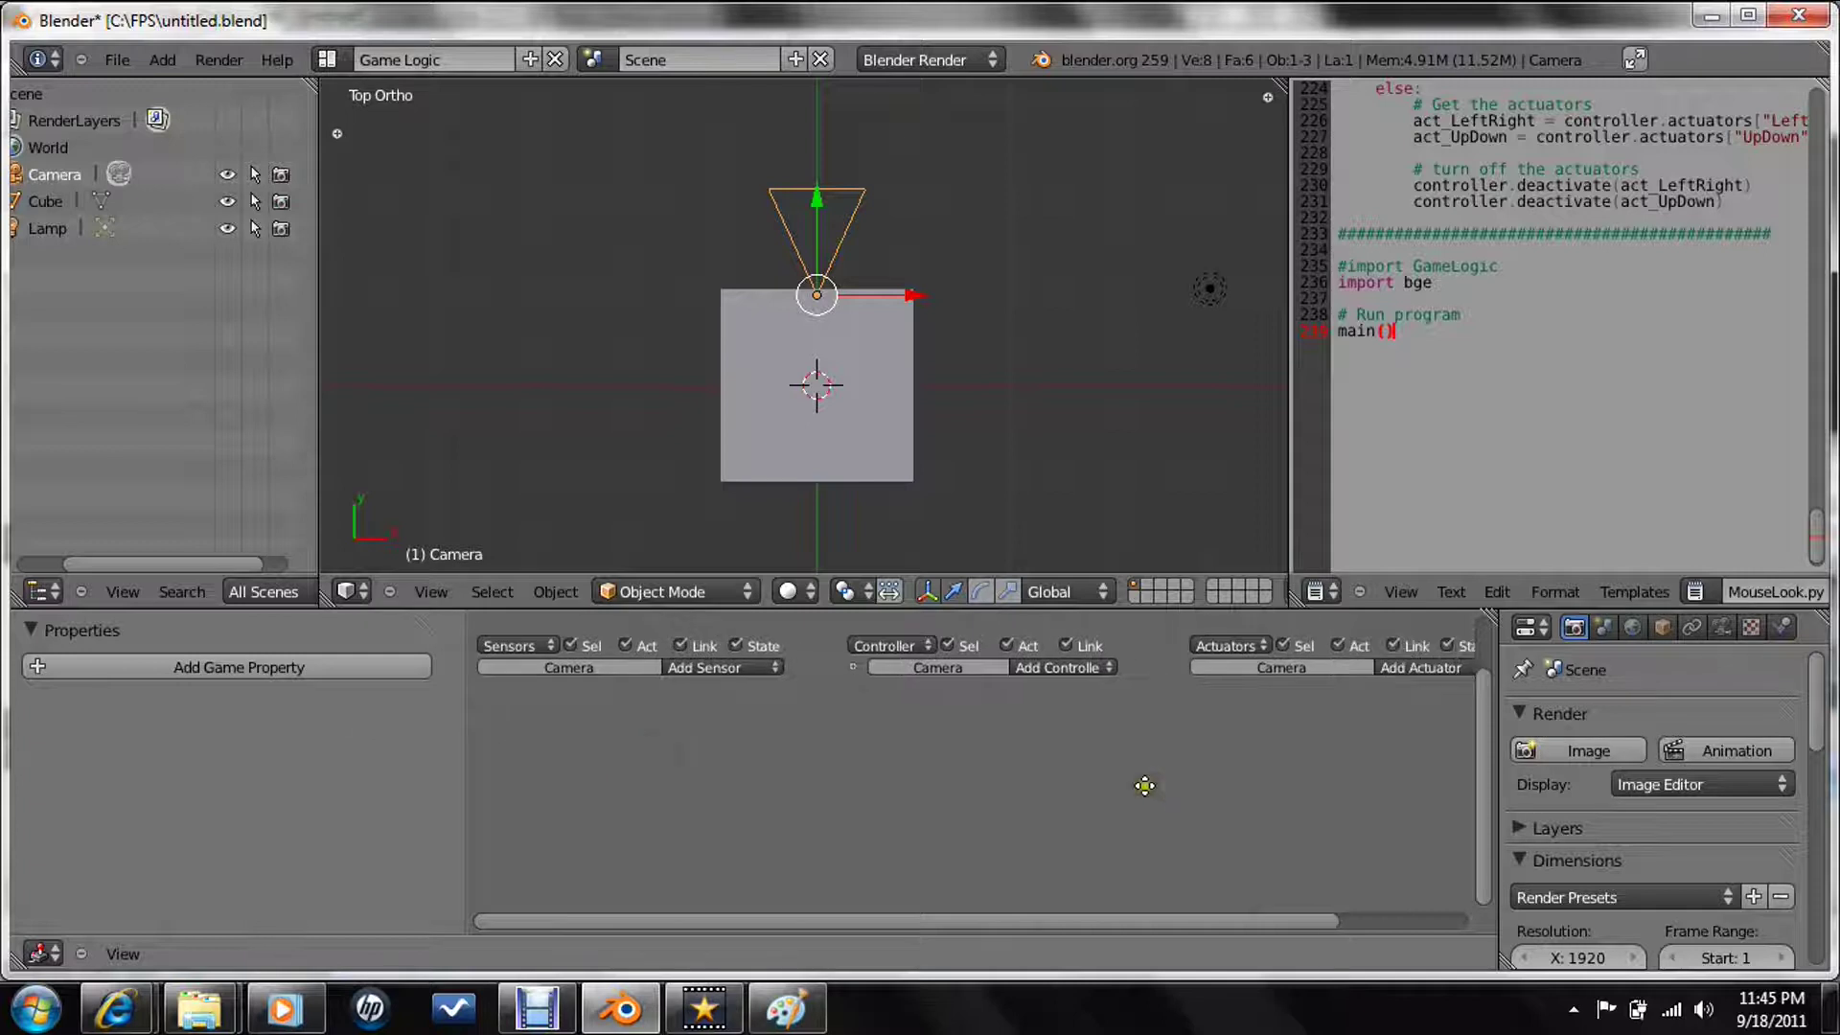
click(739, 663)
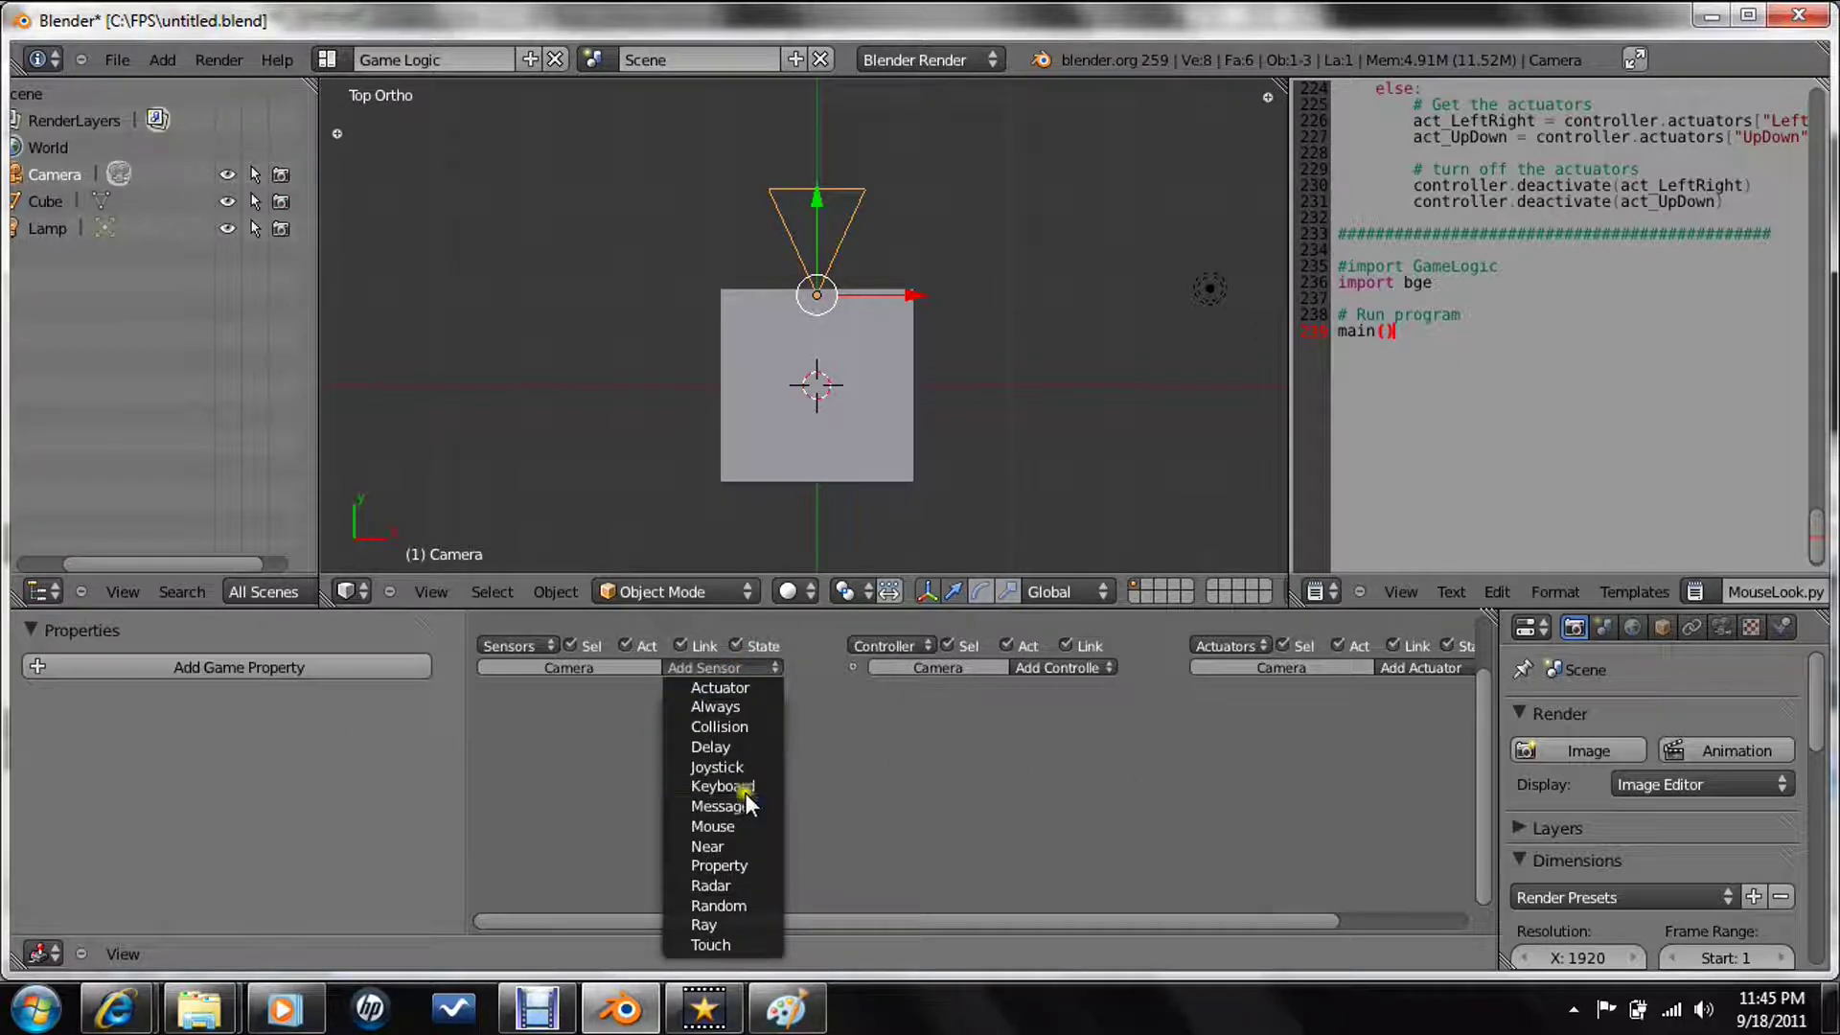
click(746, 825)
click(677, 708)
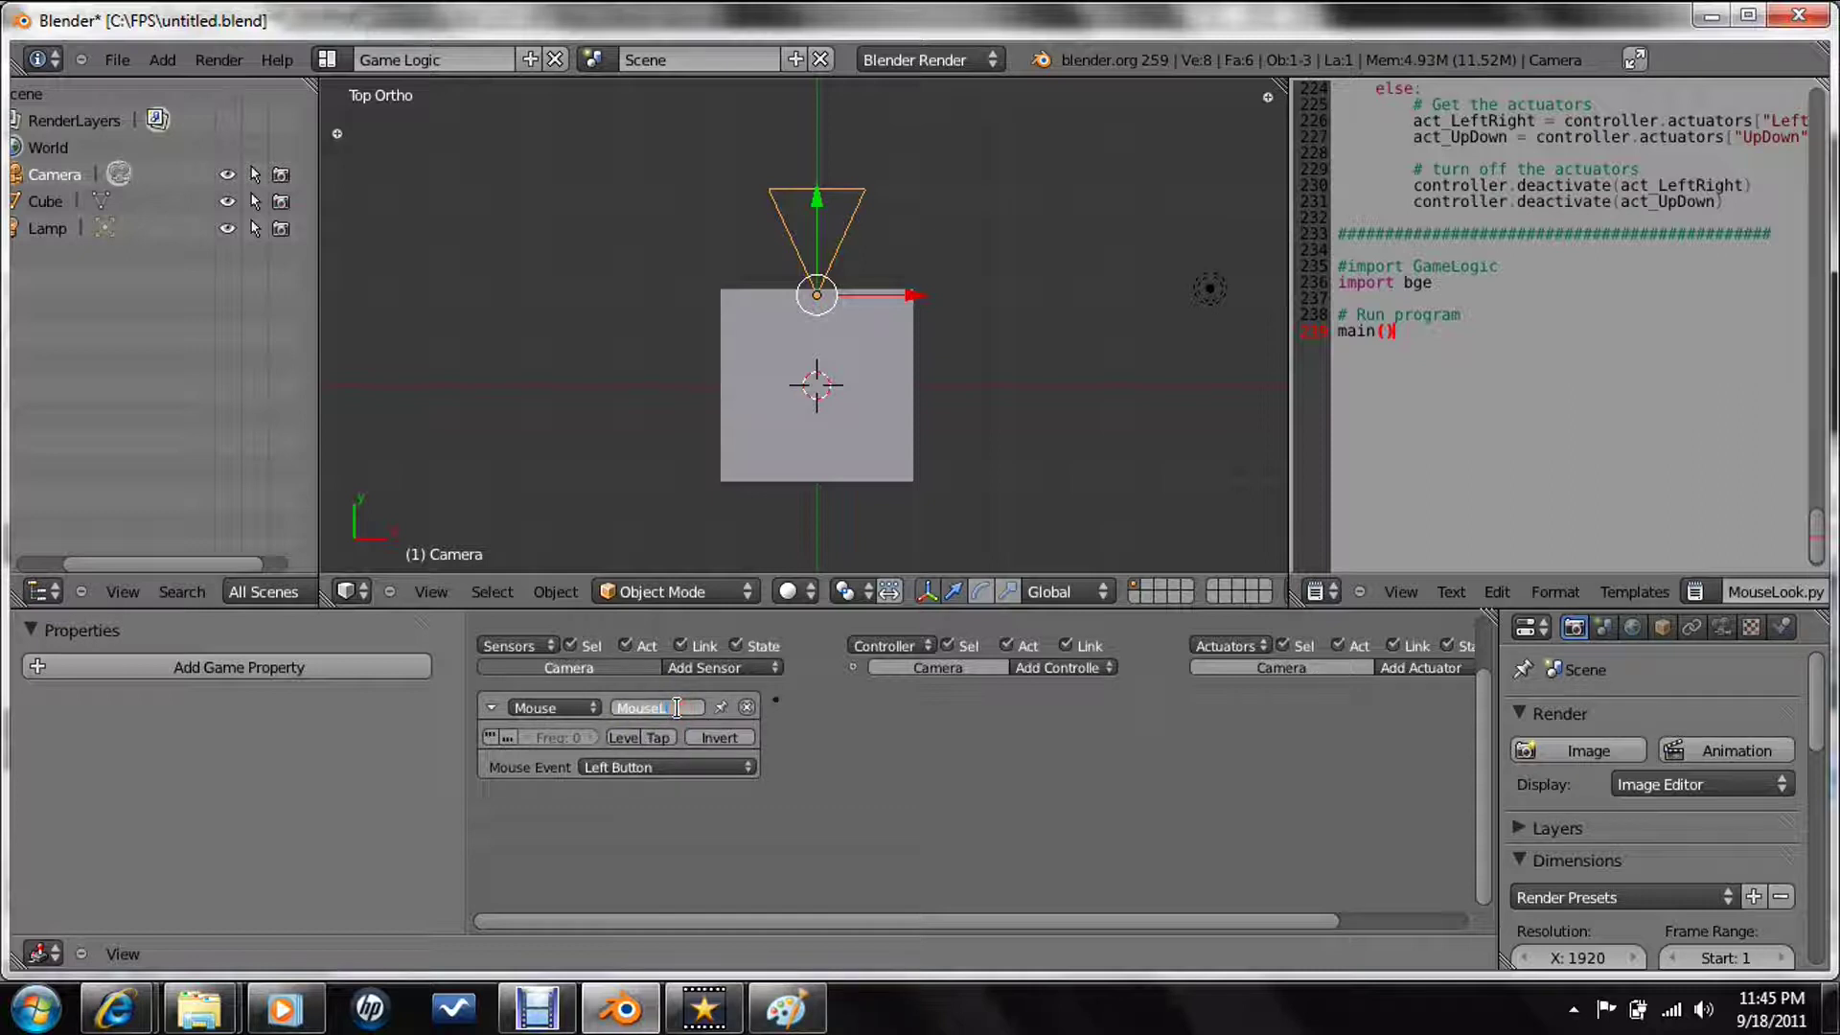
text(MouseLook)
click(669, 763)
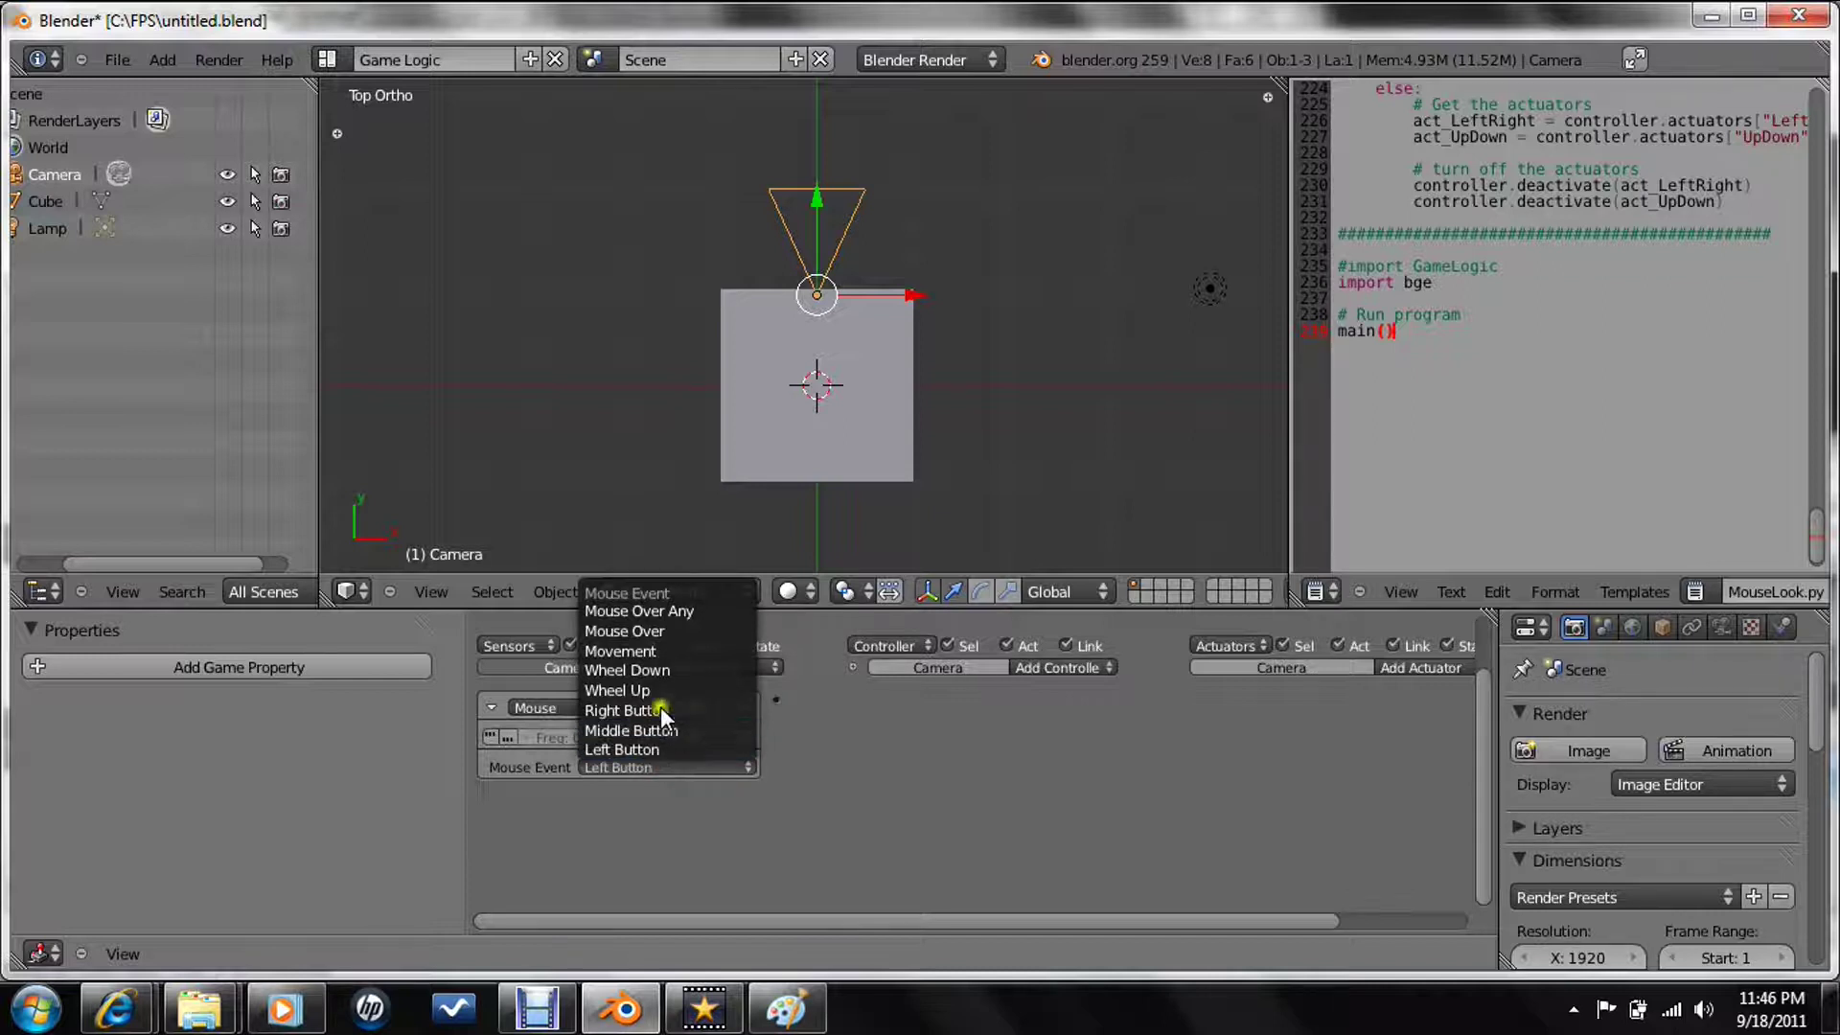
click(641, 650)
click(488, 709)
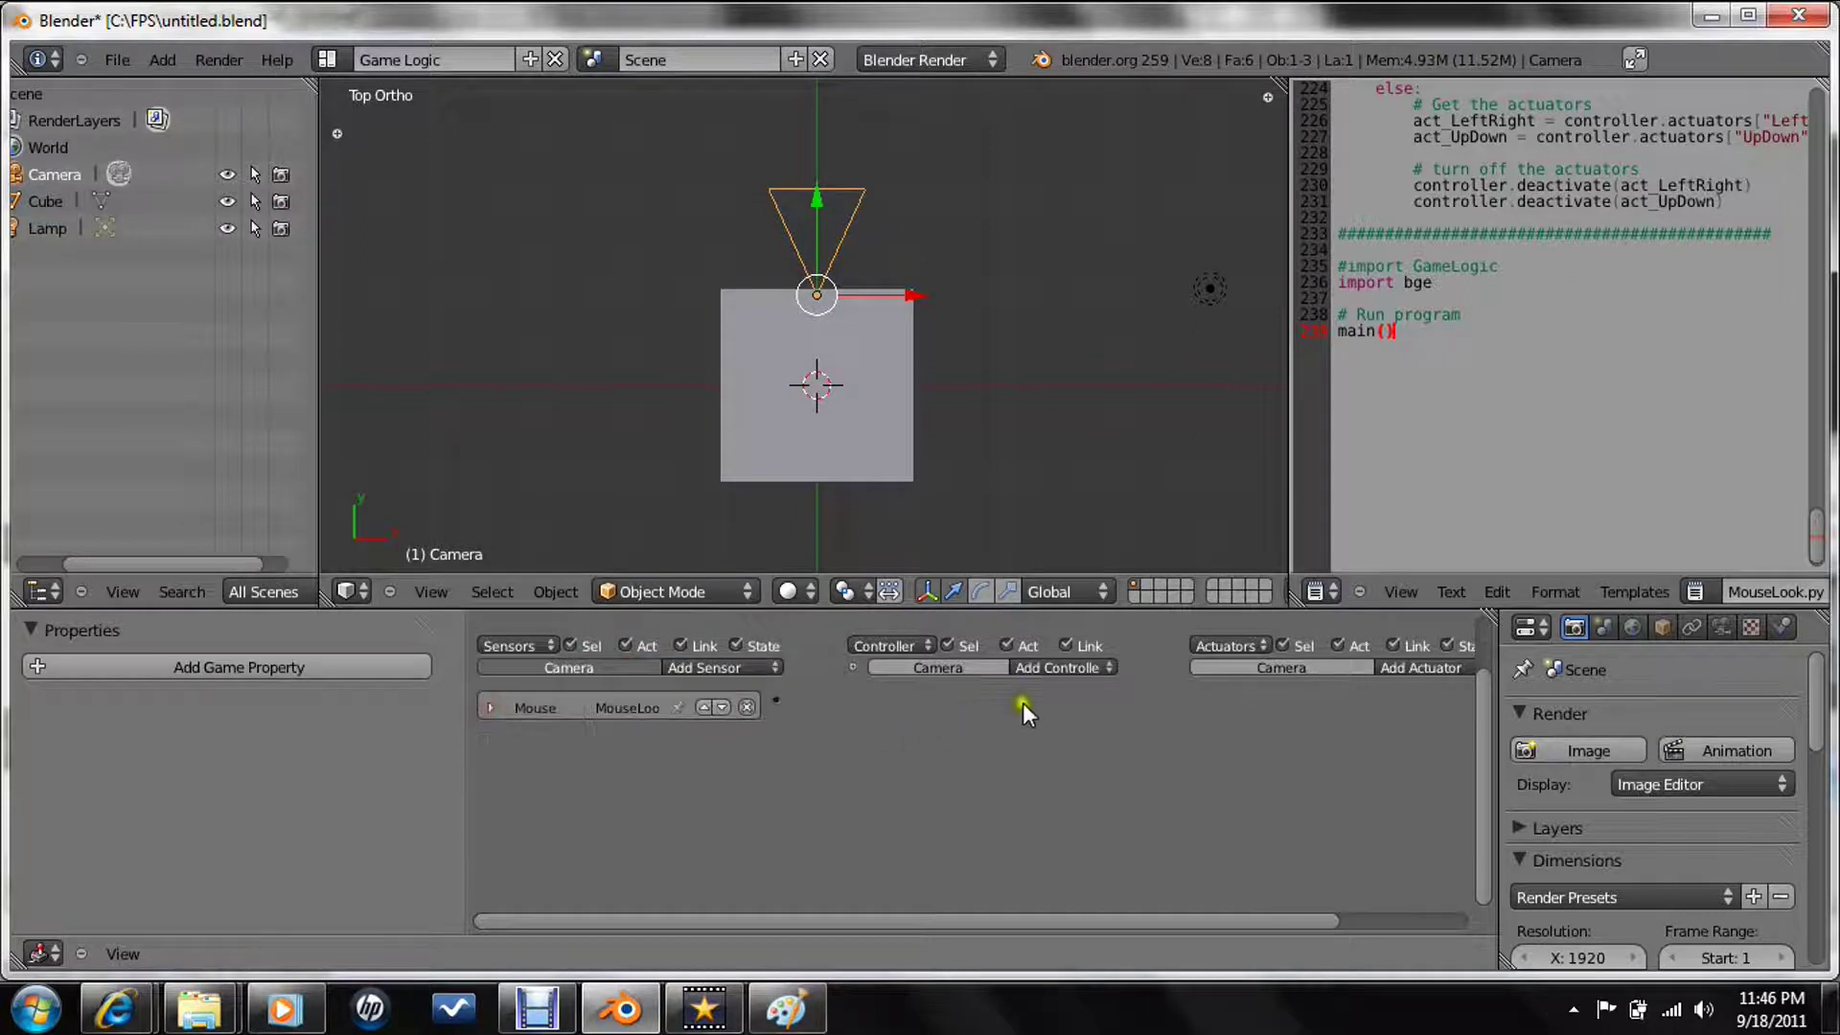
- Add a Python controller that runs MouseLook.py to the camera and link the Mouse sensor to it
click(1060, 665)
click(1070, 820)
click(1016, 738)
click(1014, 765)
drag(776, 706, 853, 702)
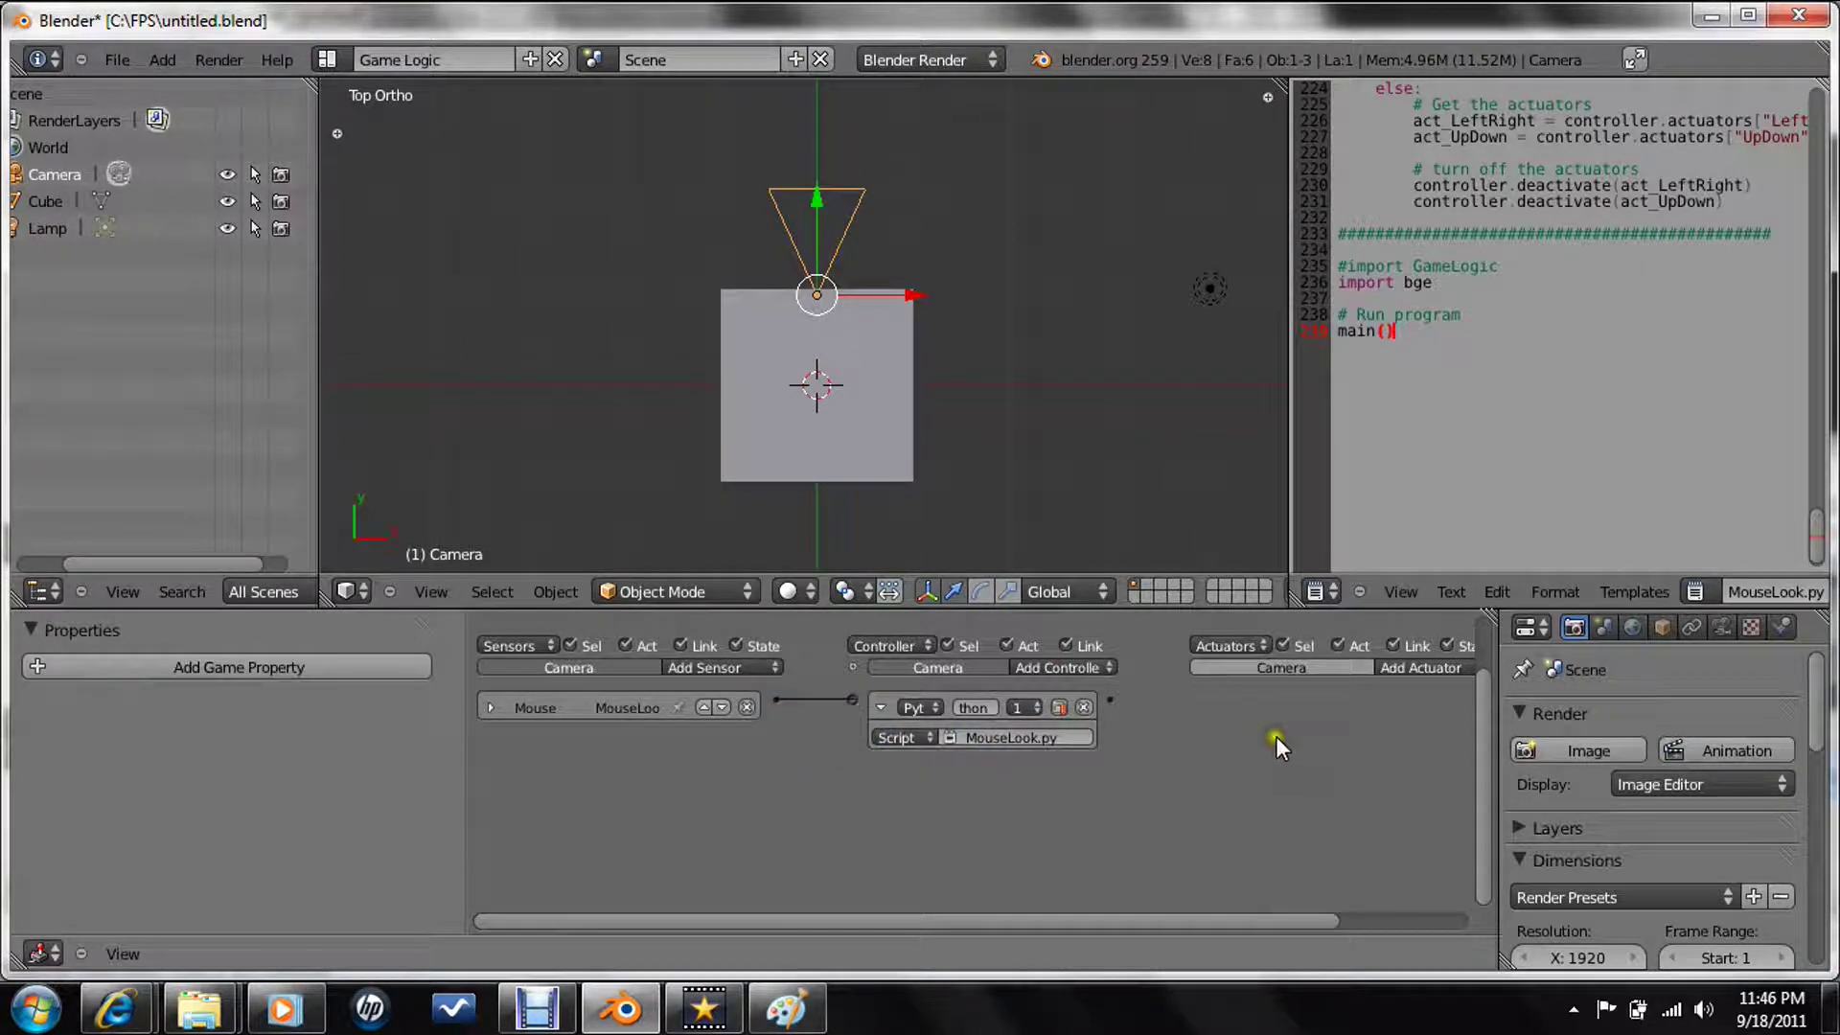
- Add a Motion actuator named UpDown to the camera, link the Python controller to it, and collapse it
click(1402, 680)
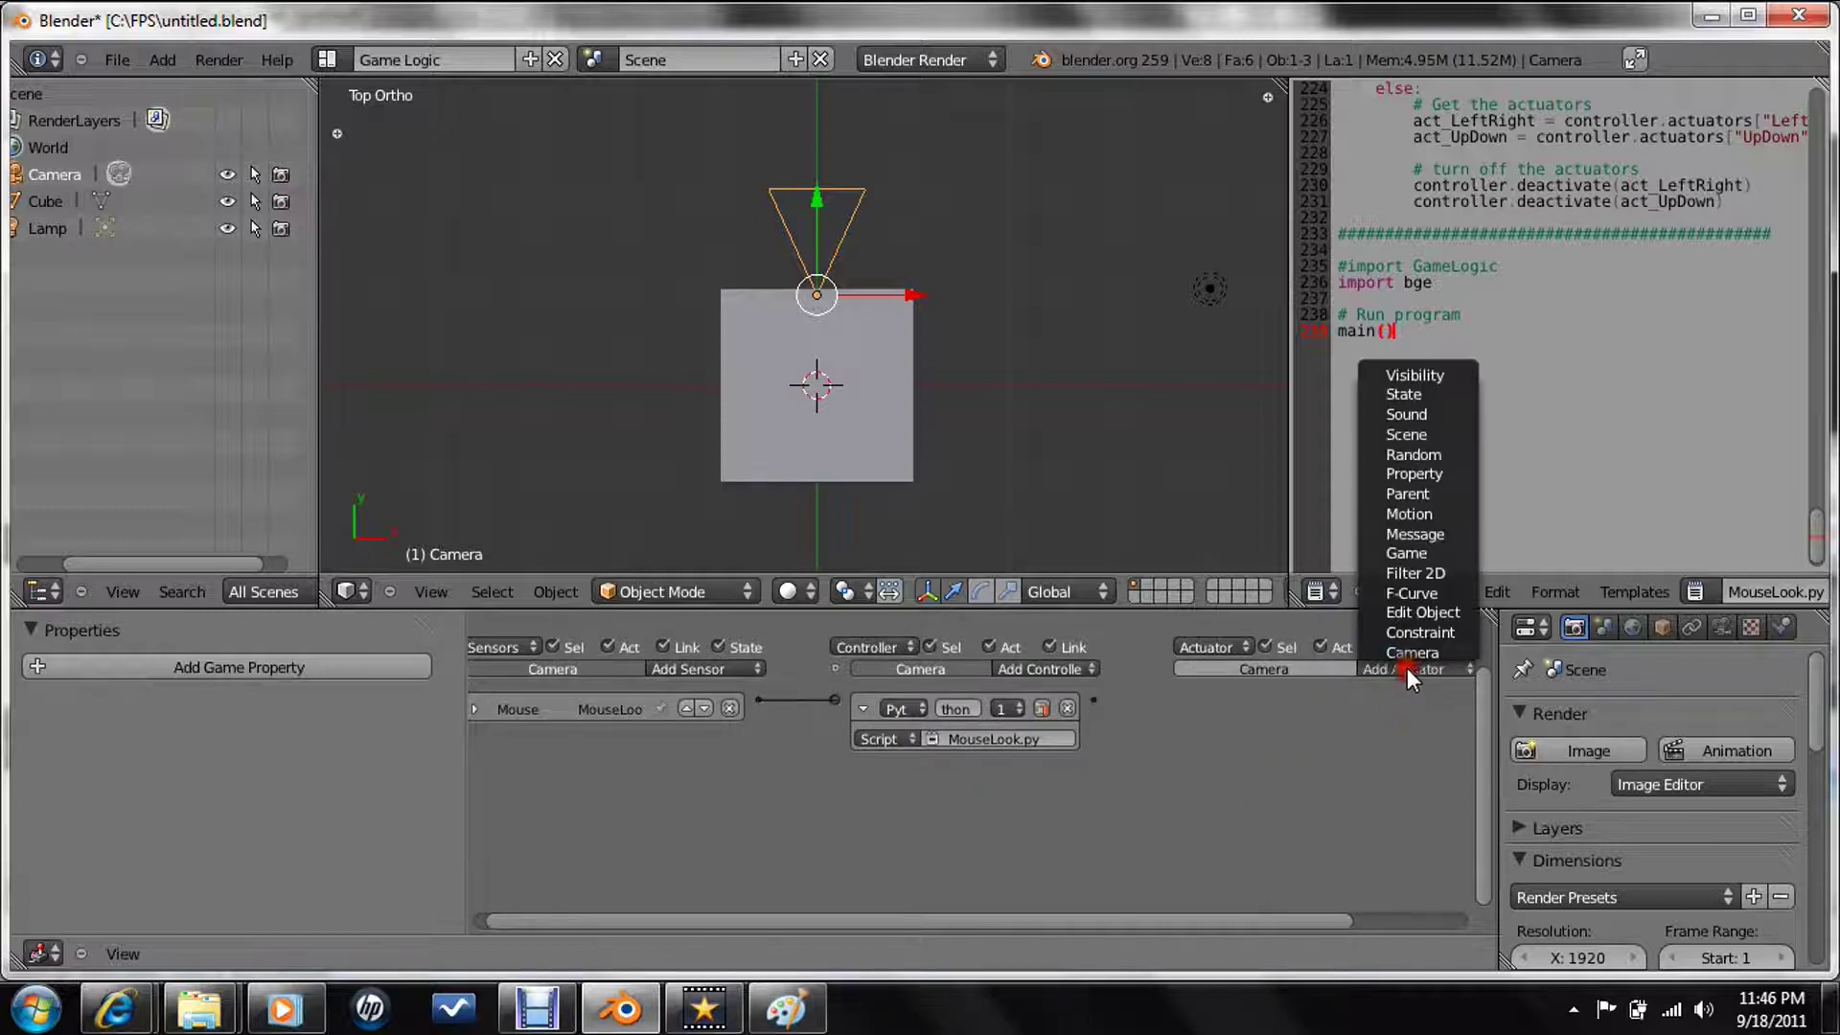
click(1427, 515)
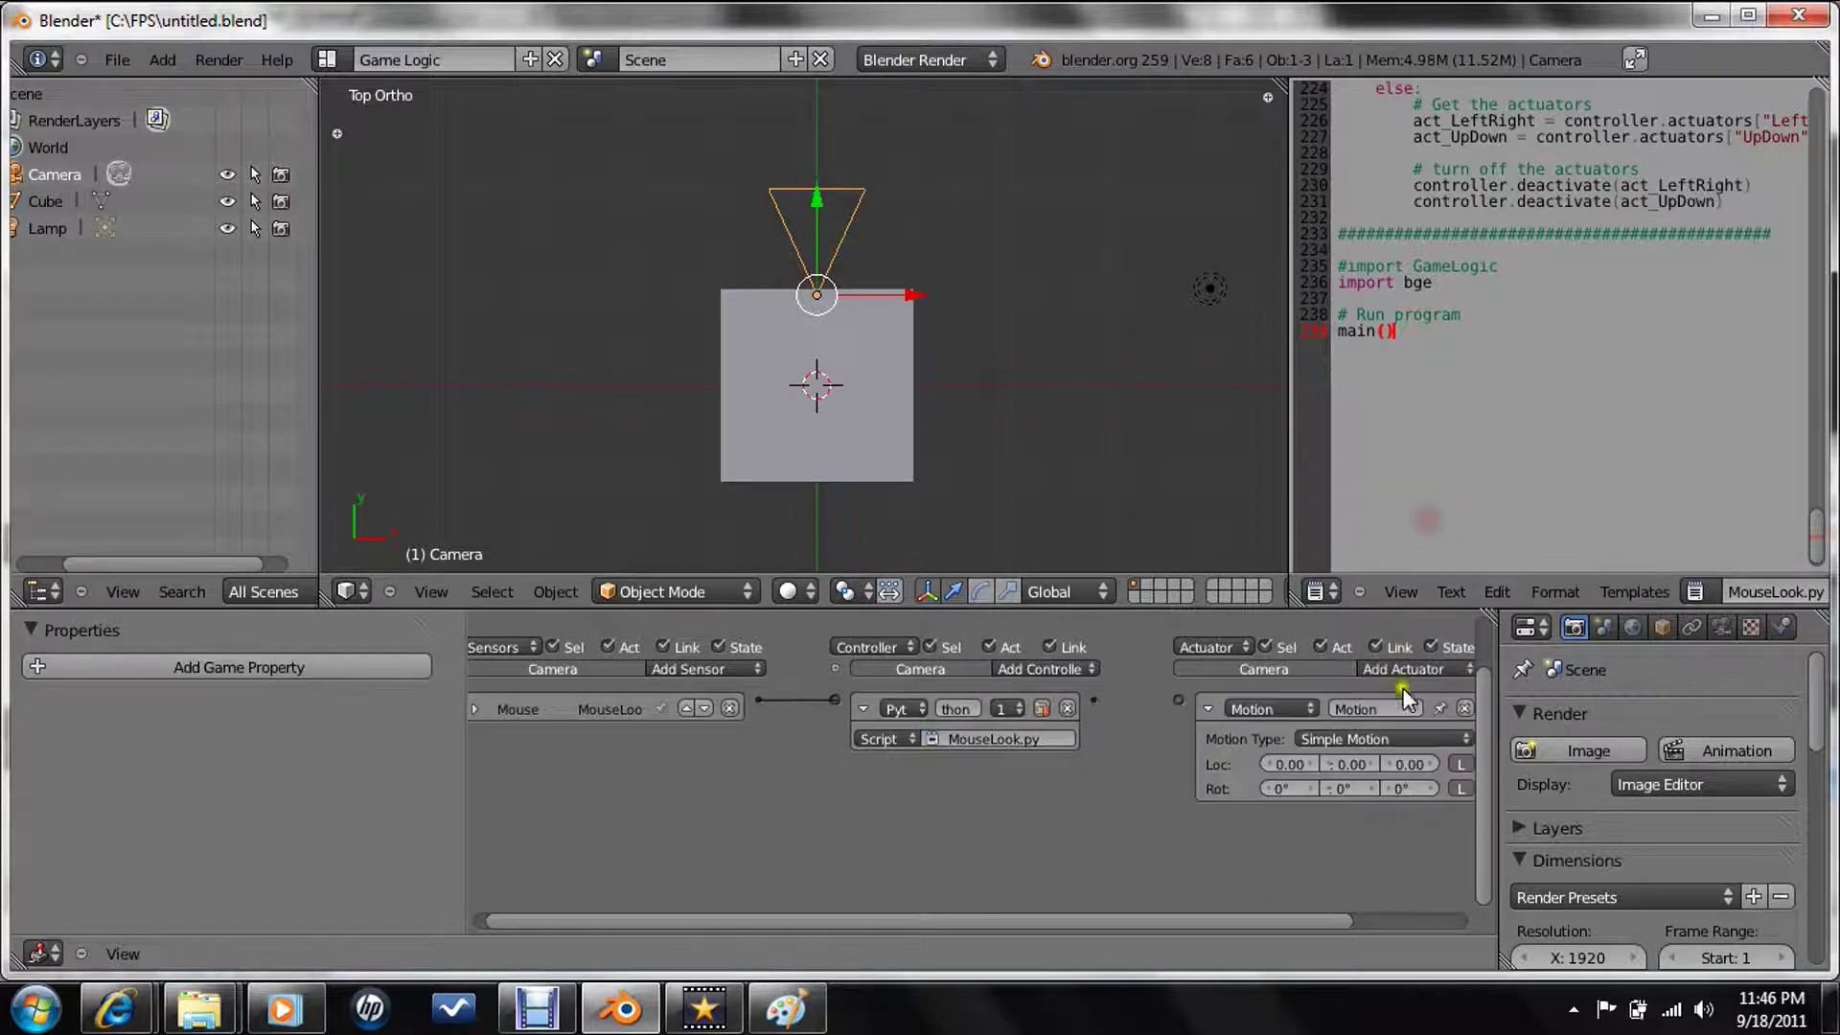
click(1385, 708)
key(BackSpace)
text(UpDown)
key(Return)
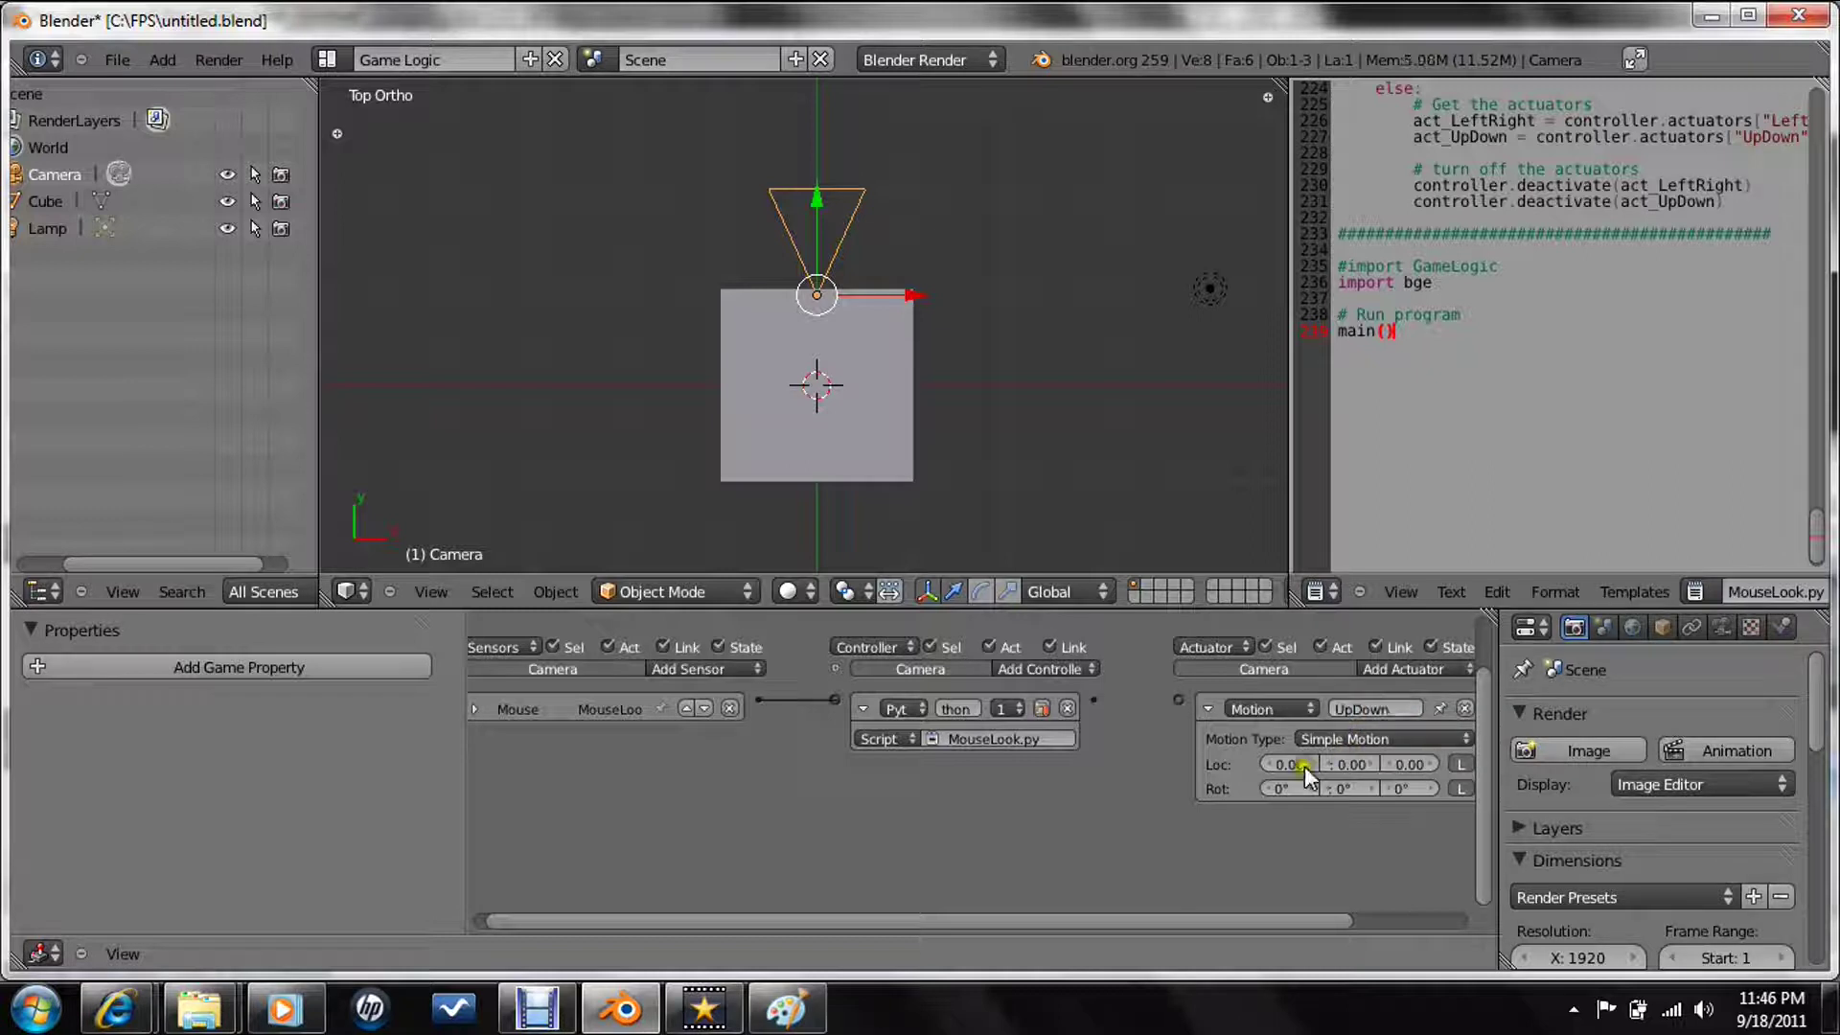
click(1118, 700)
mouse_move(1179, 699)
mouse_down()
mouse_move(1198, 699)
mouse_move(1100, 698)
mouse_move(1183, 699)
mouse_up()
click(1208, 708)
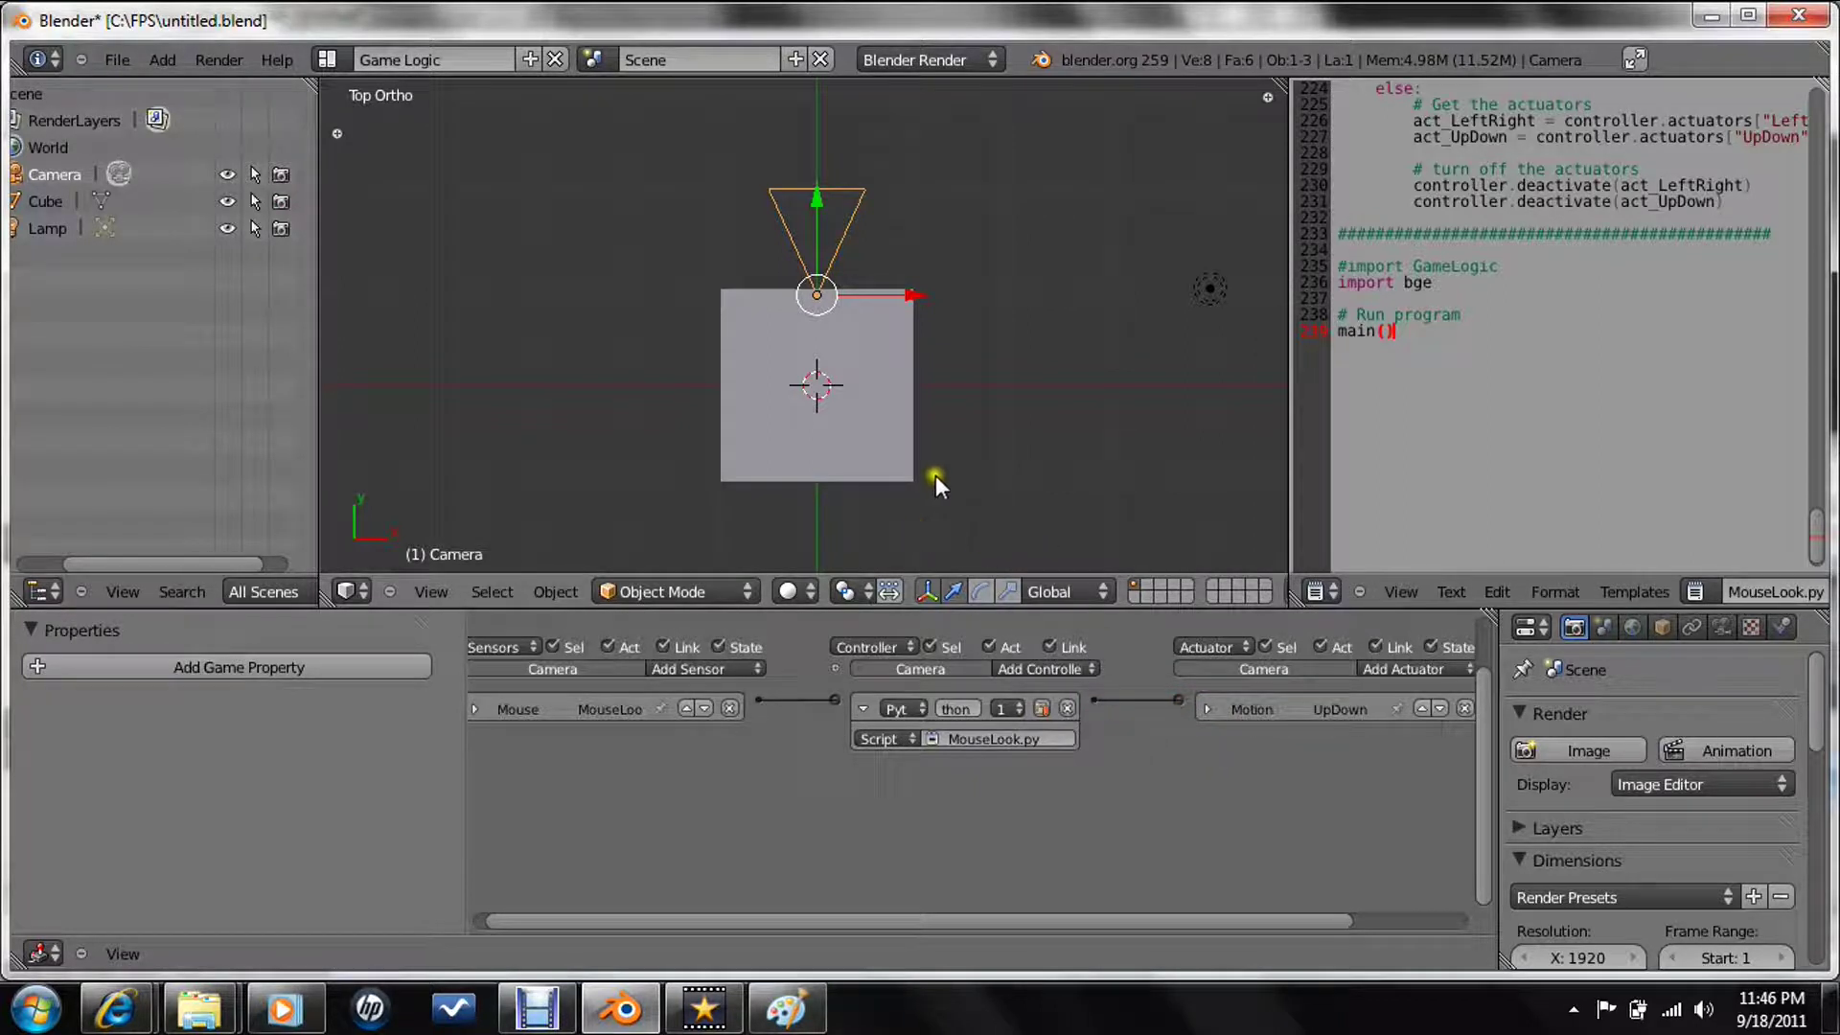
click(538, 1008)
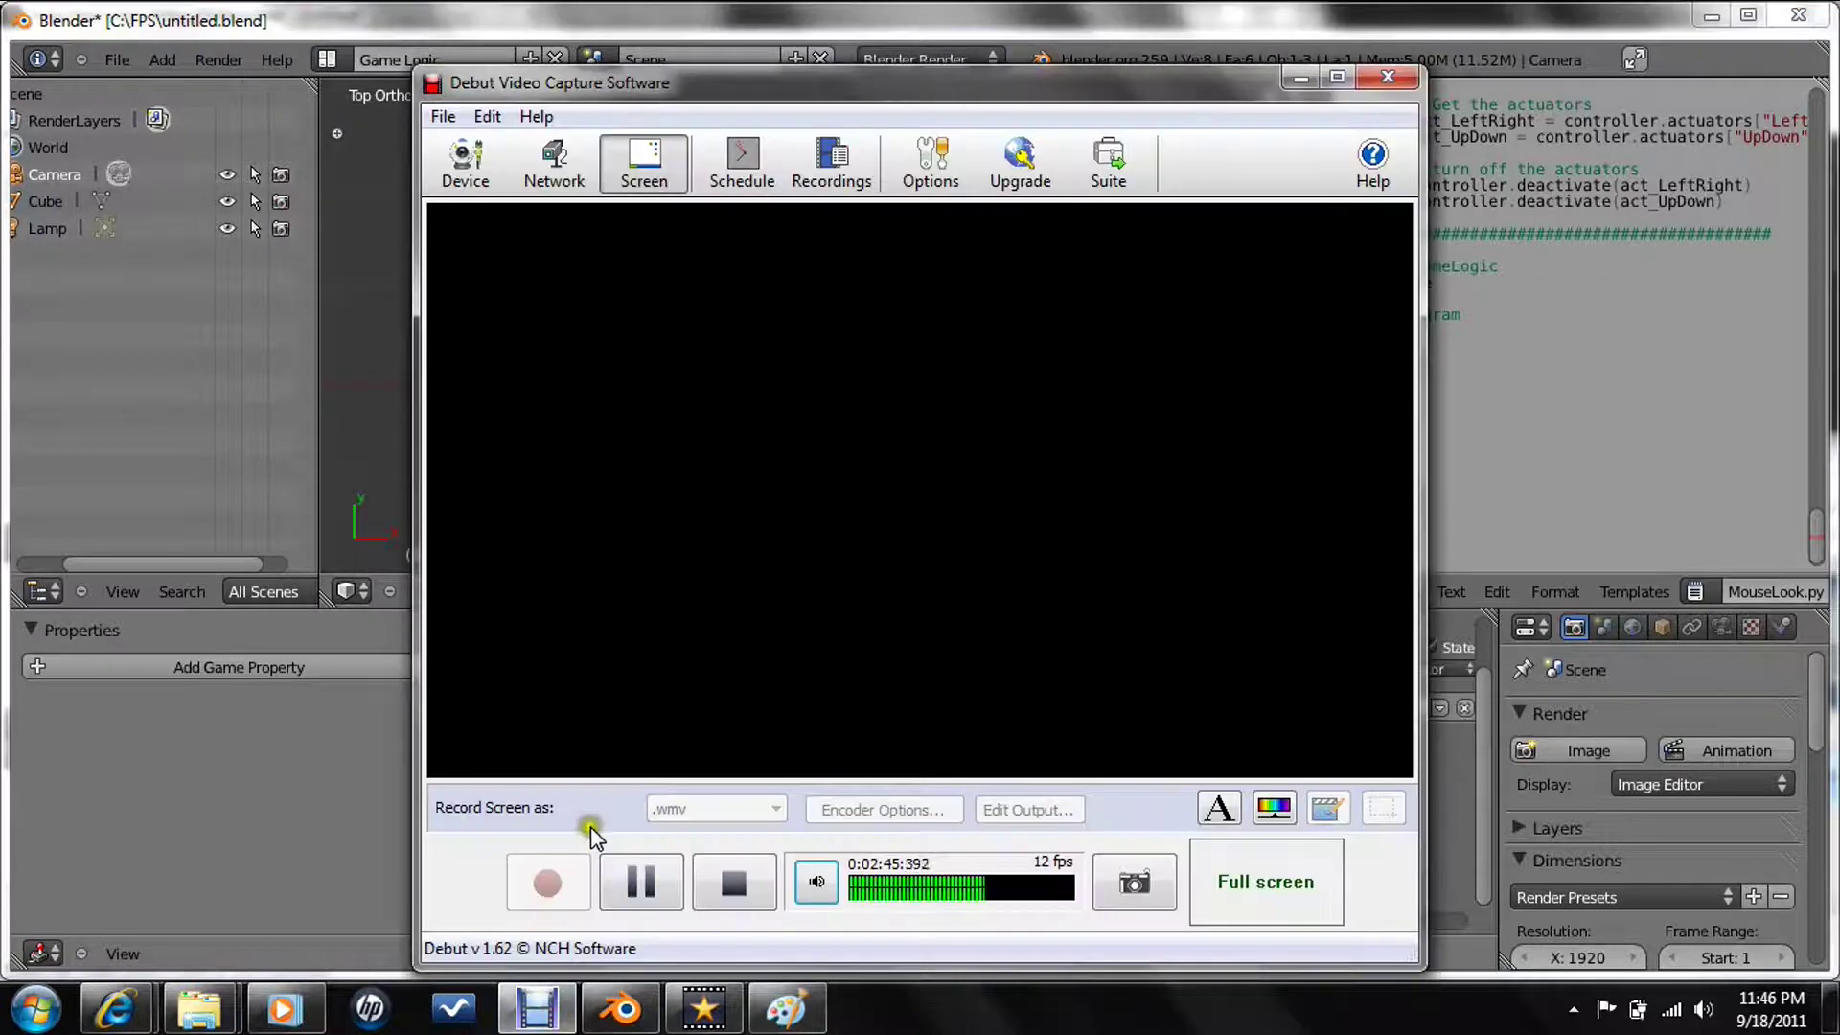
click(637, 876)
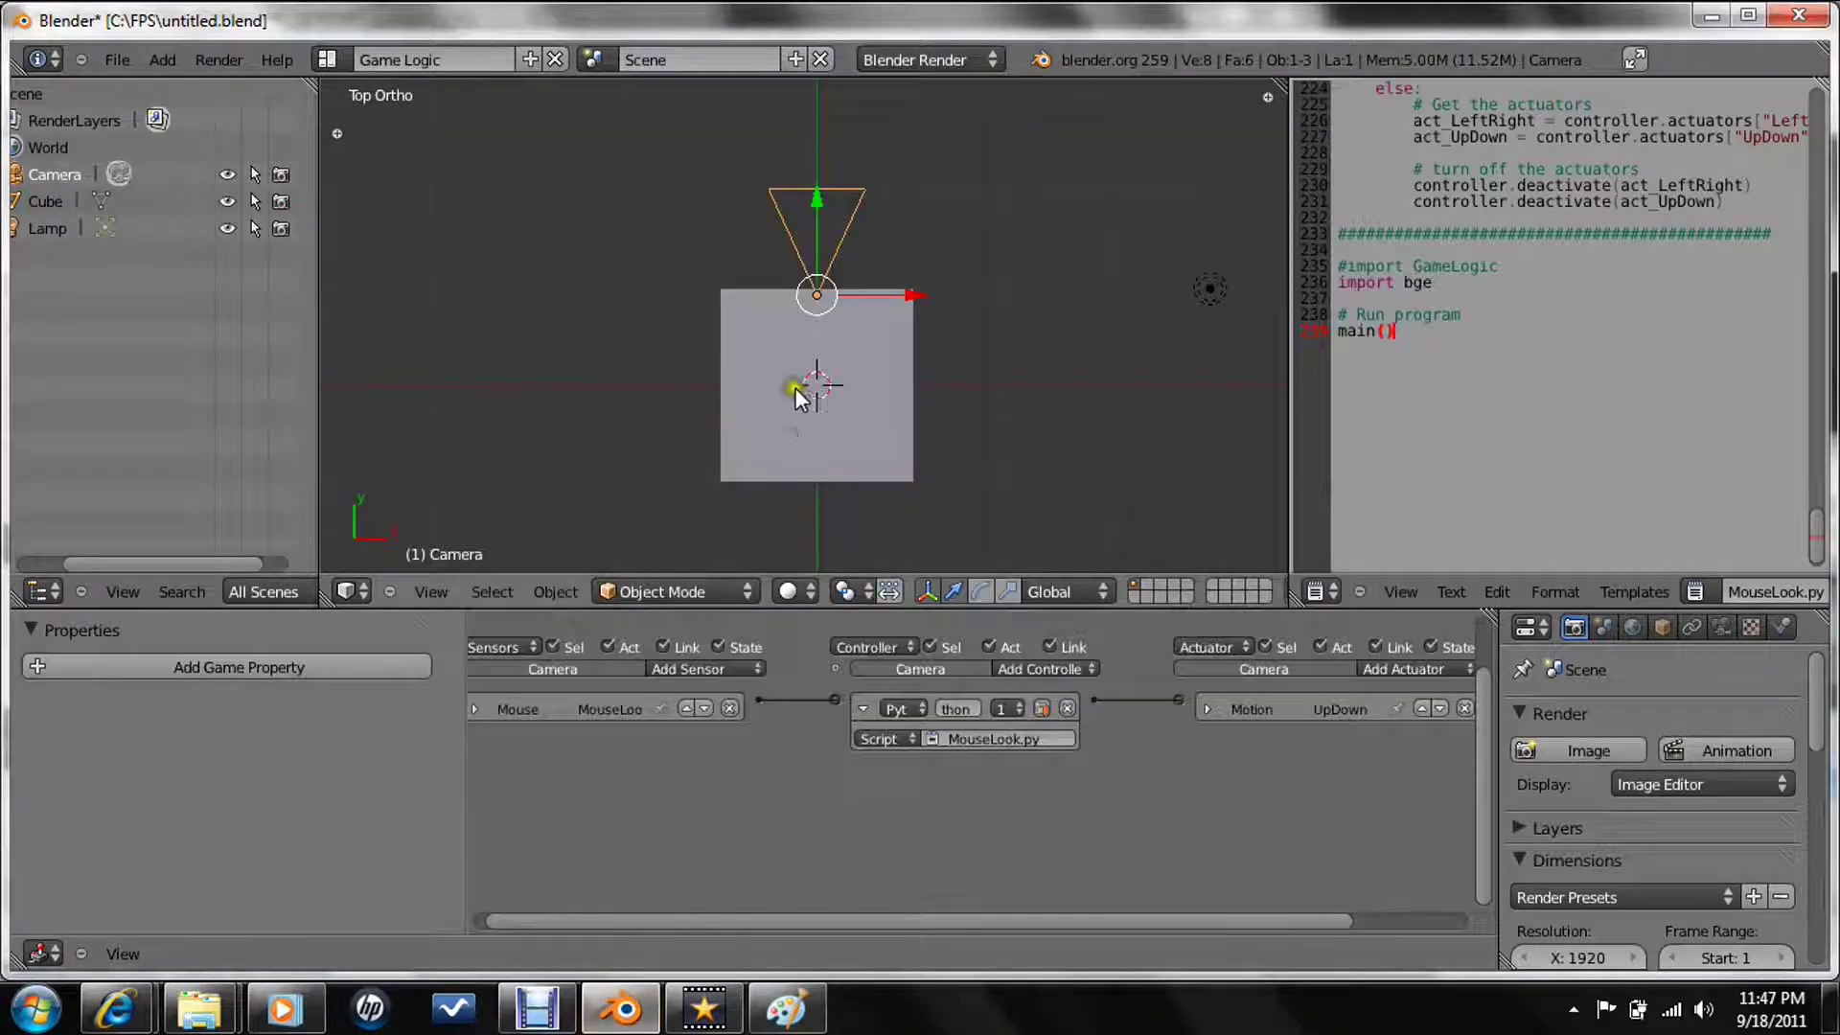
- Add a plane at the base of the box and scale it up into a large floor
middle_drag(797, 390, 795, 422)
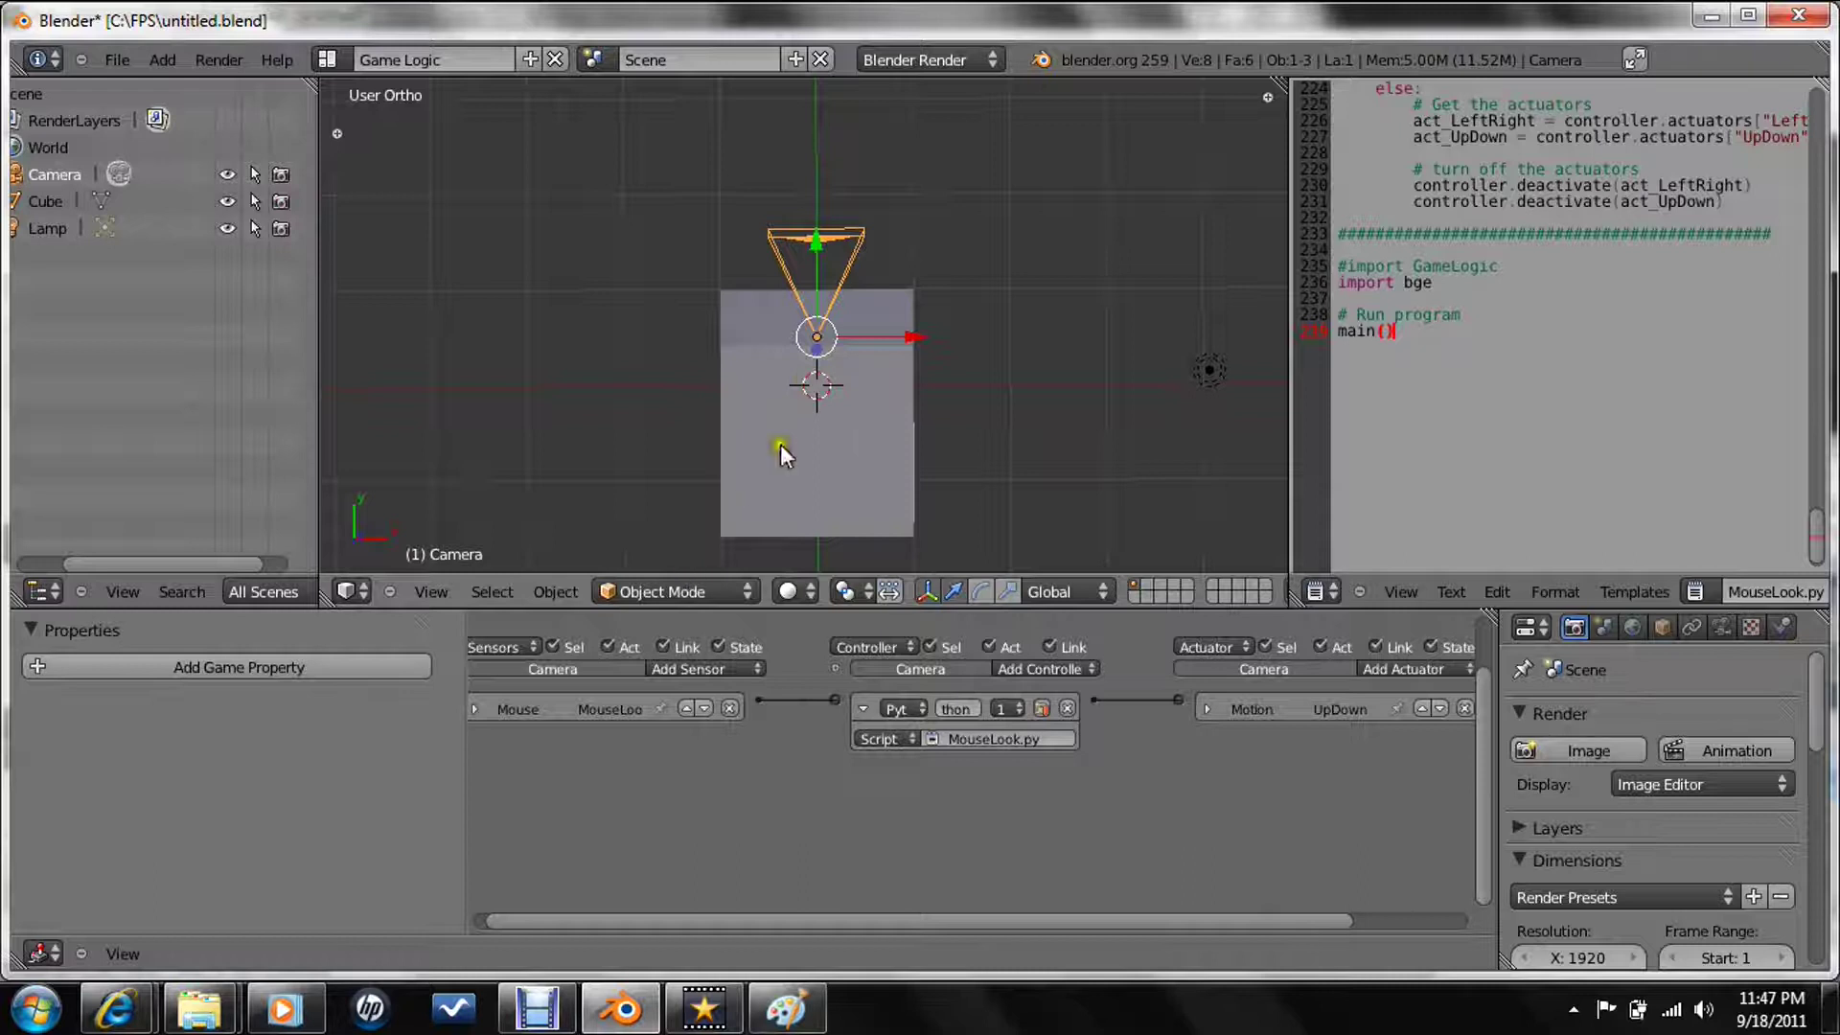
click(452, 590)
click(468, 498)
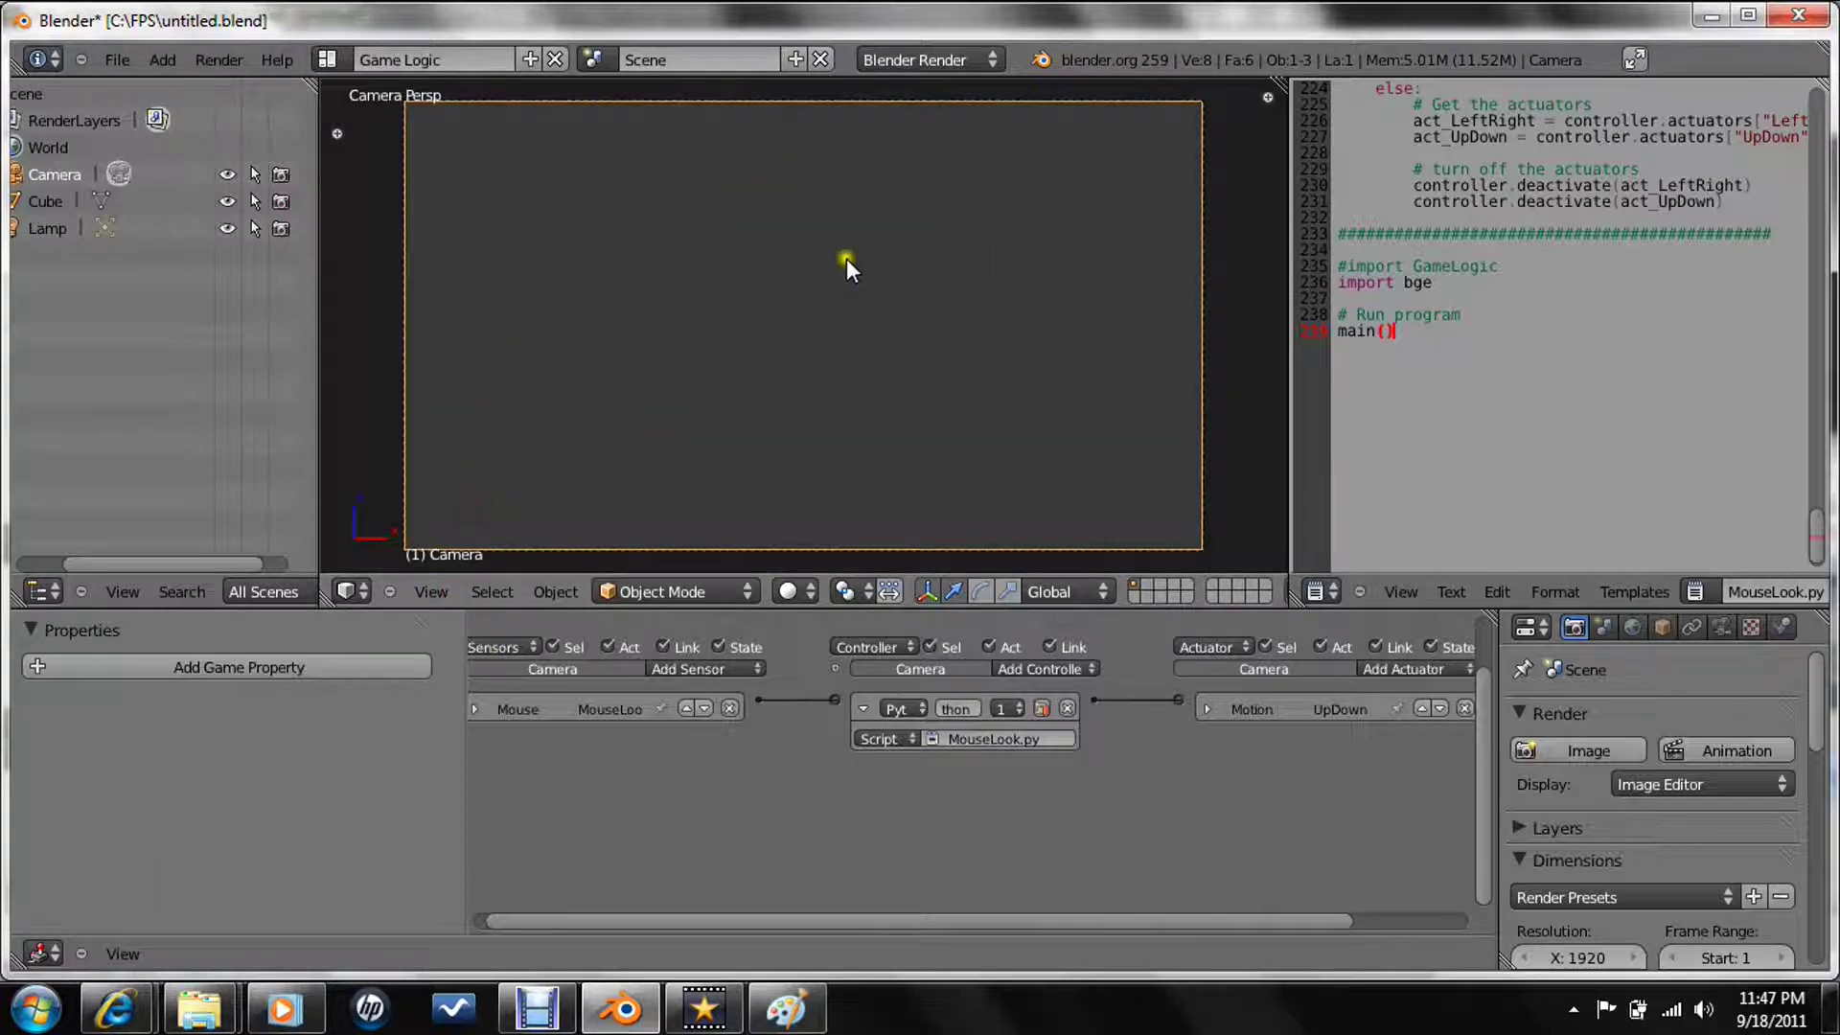
key(shift+a)
click(901, 393)
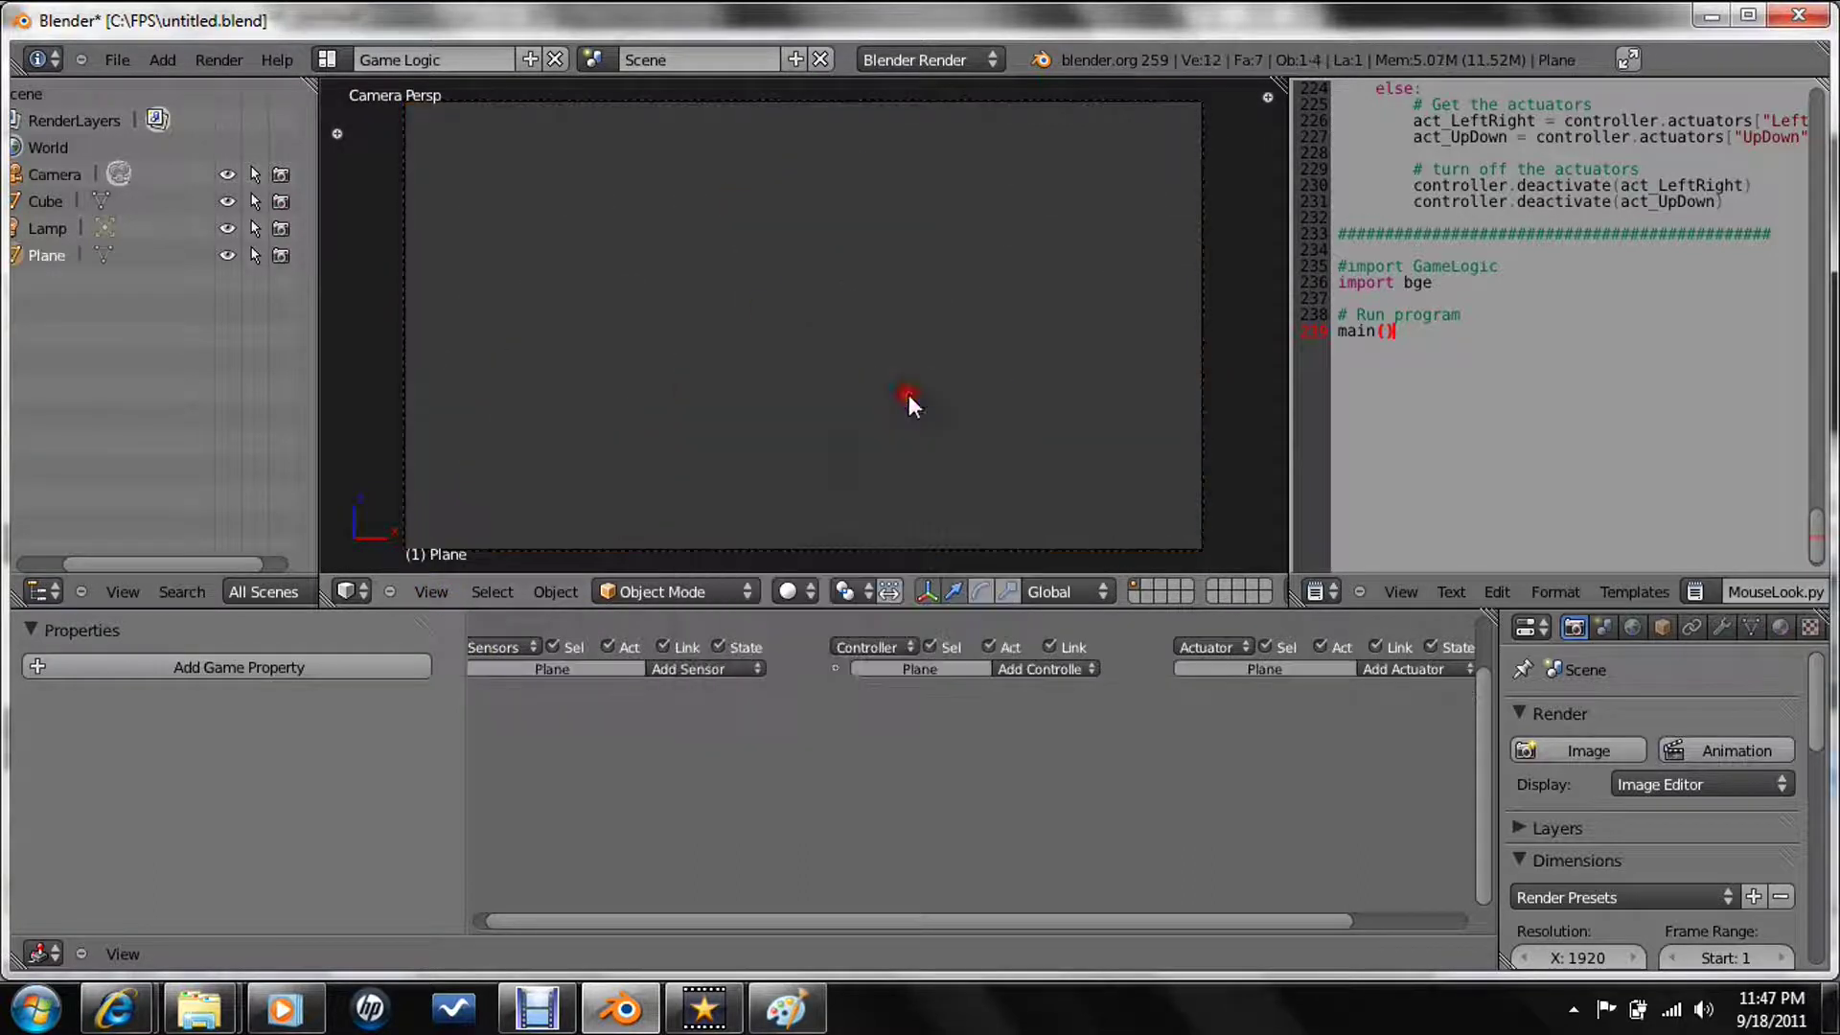
key(KP_0)
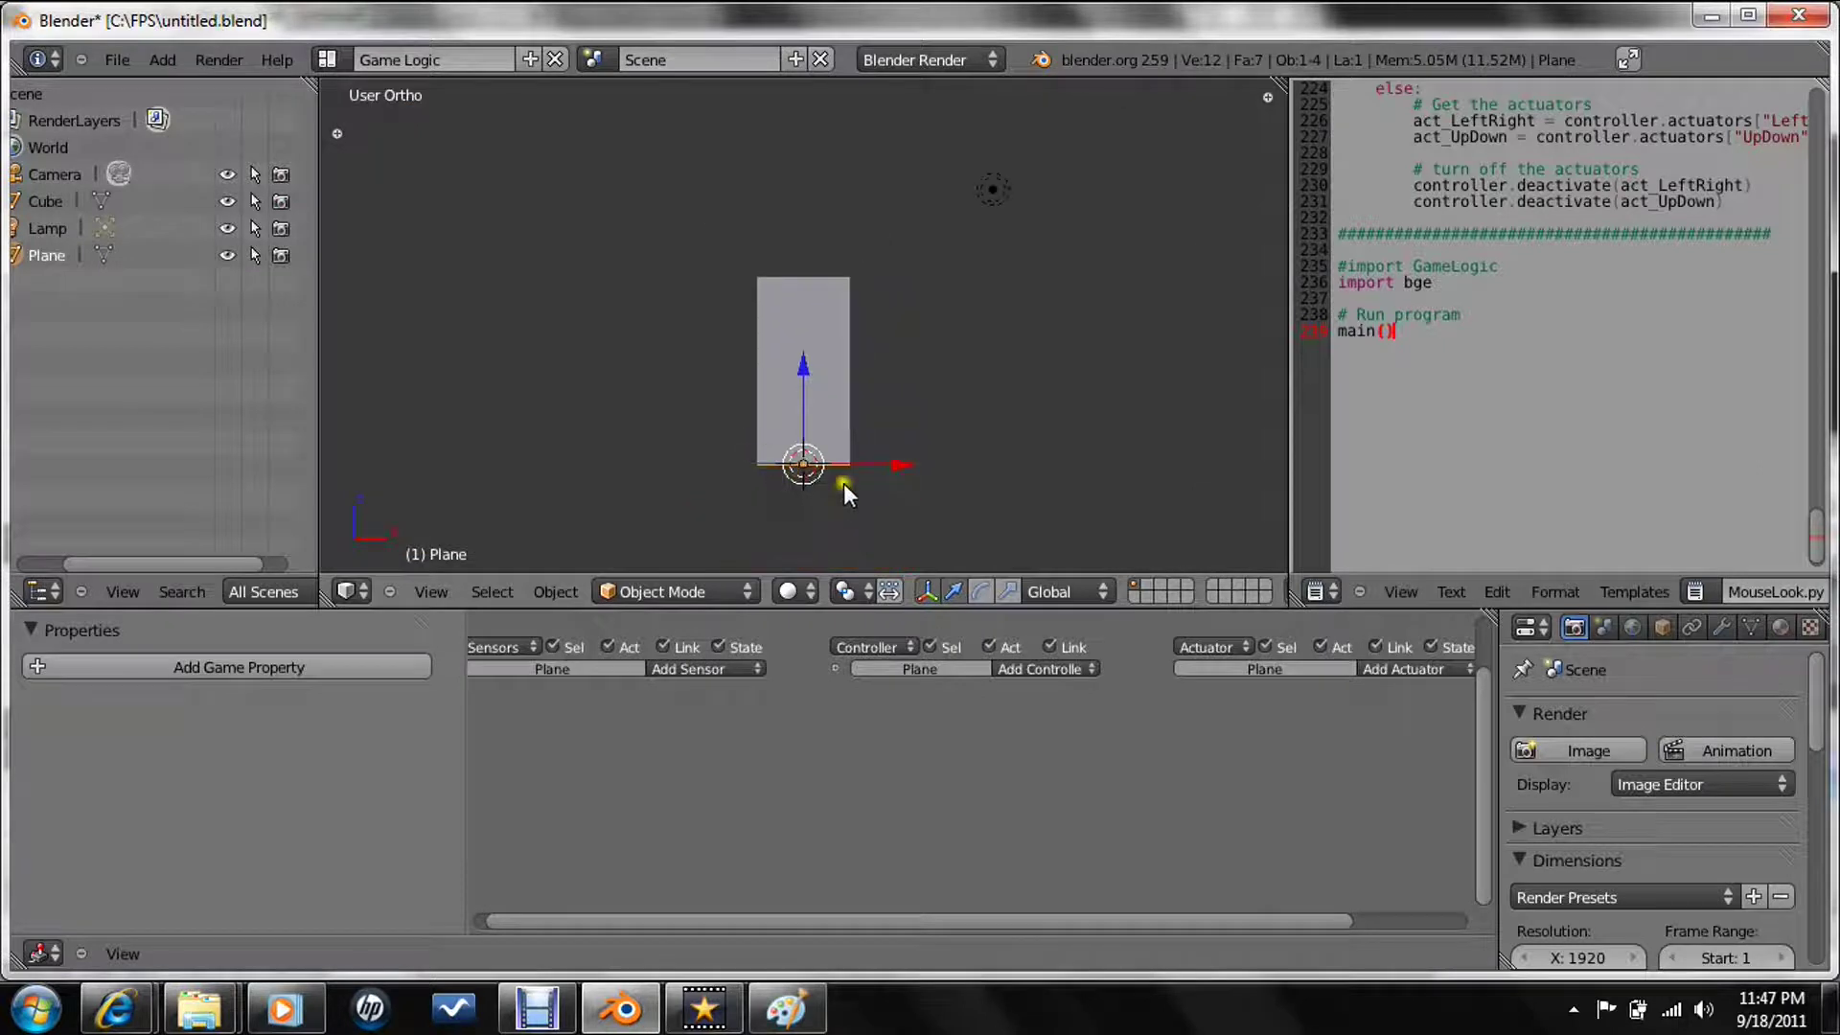
key(s)
key(x)
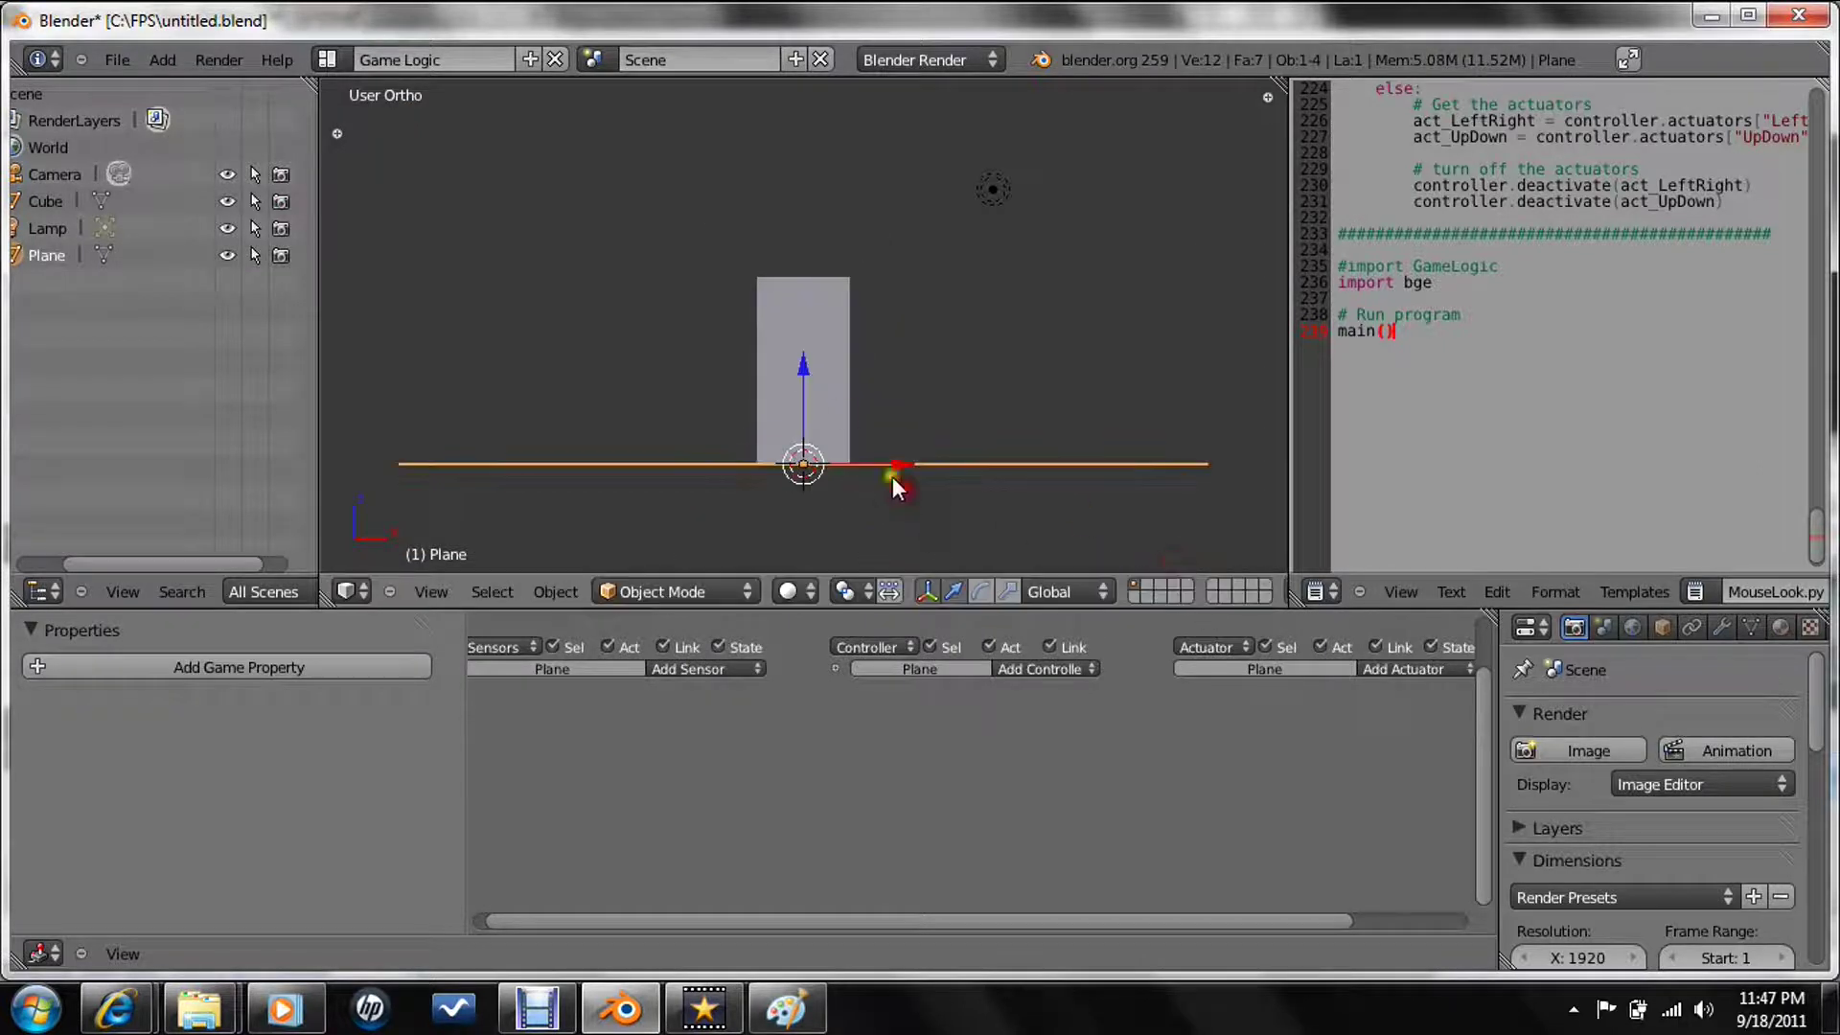
click(894, 475)
- Switch to the camera view and add a UV sphere in front of the camera
middle_drag(894, 475, 842, 406)
click(432, 591)
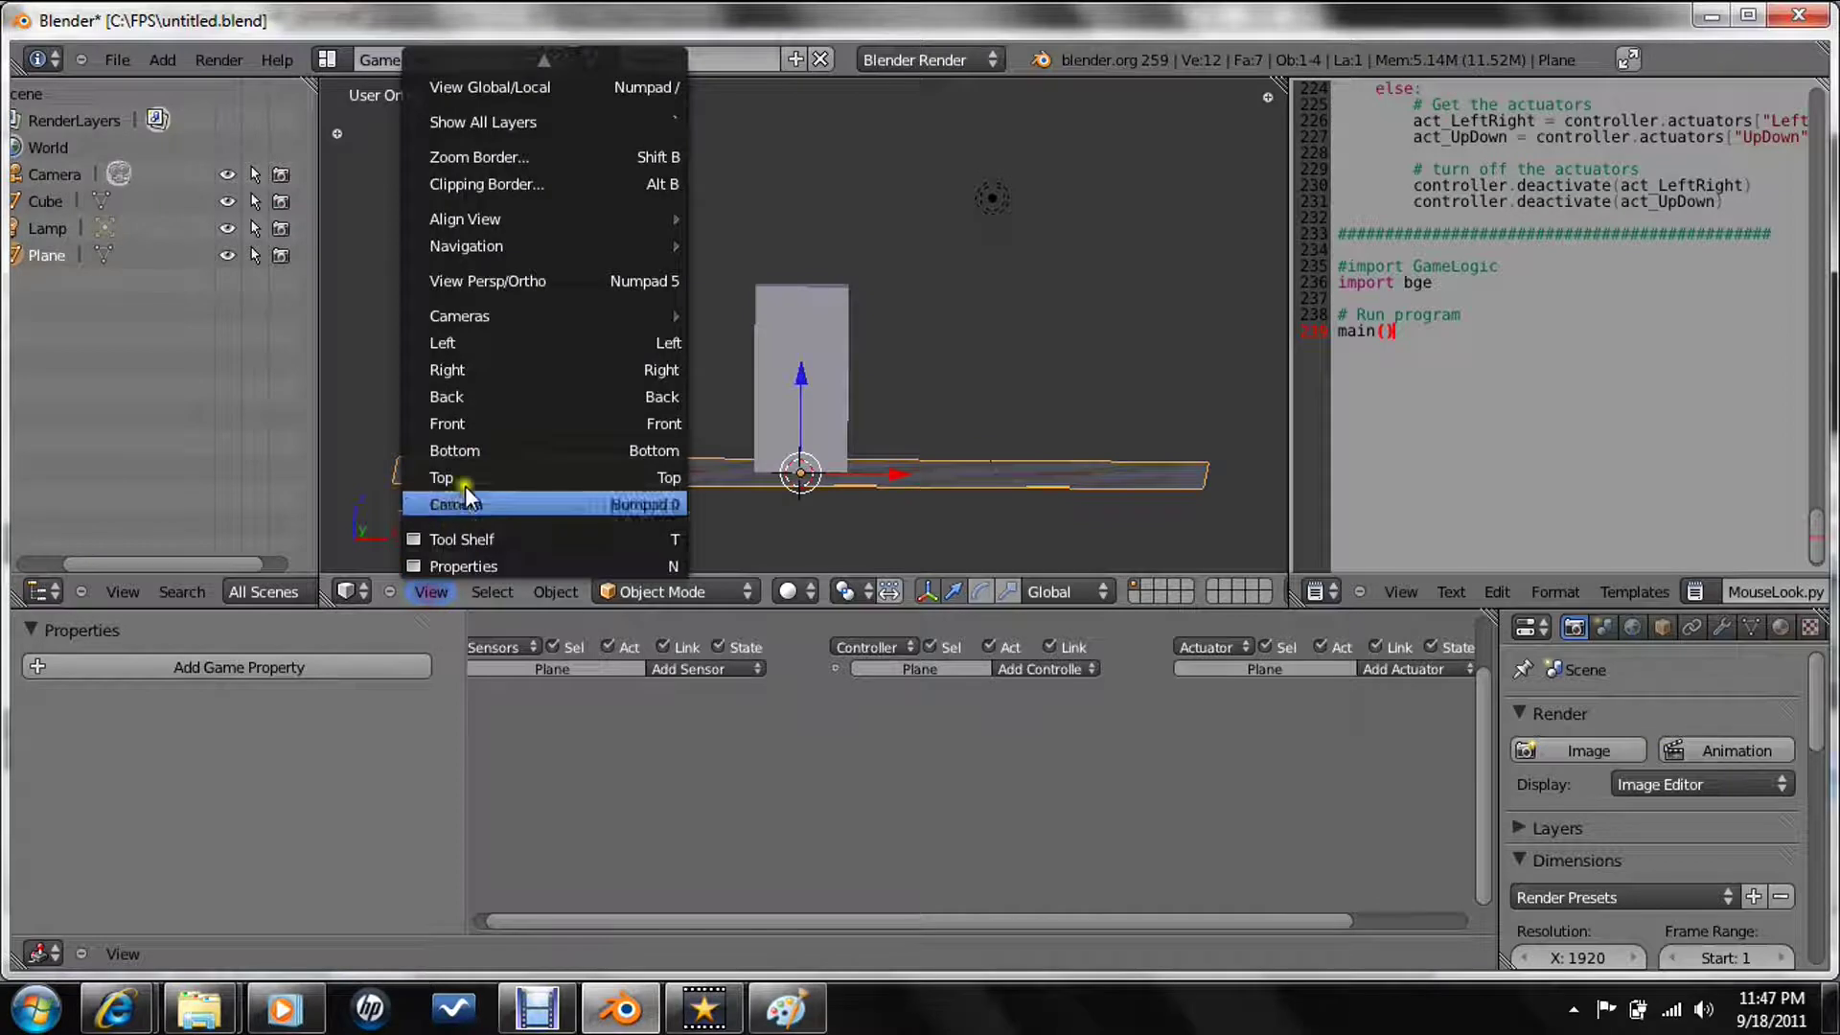
click(470, 481)
click(431, 587)
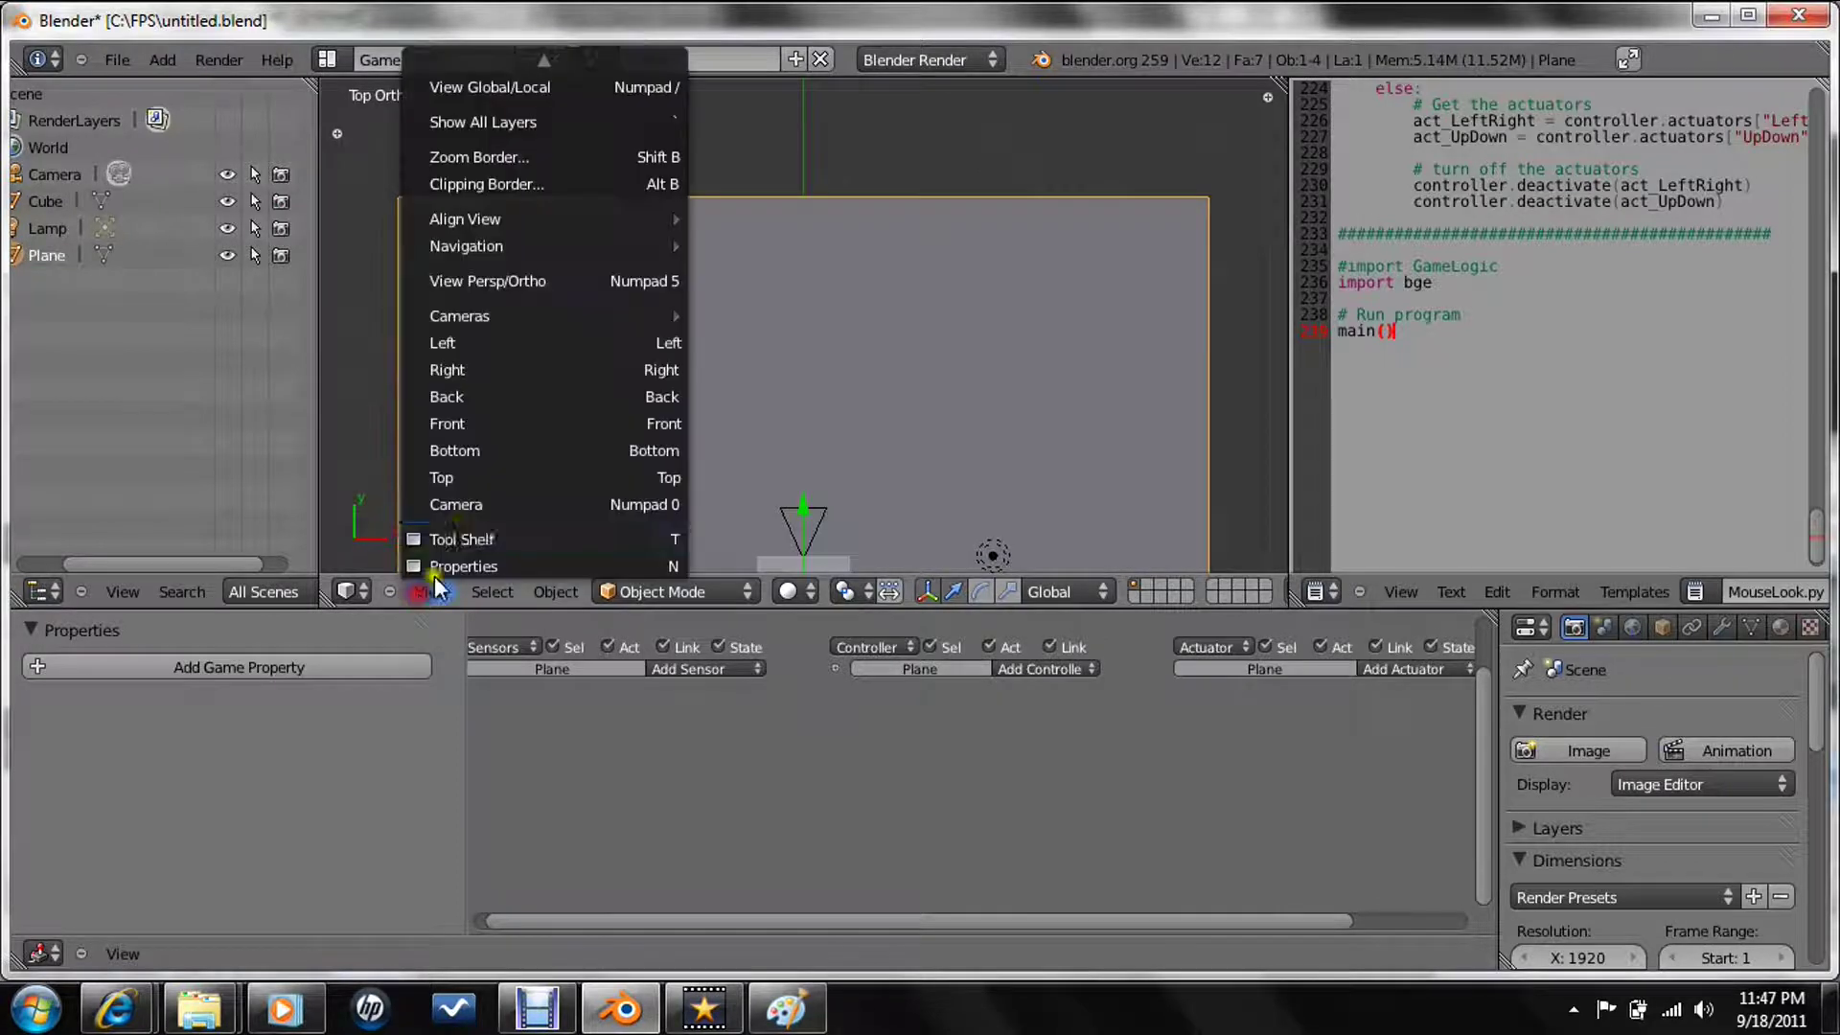
click(463, 506)
key(shift+a)
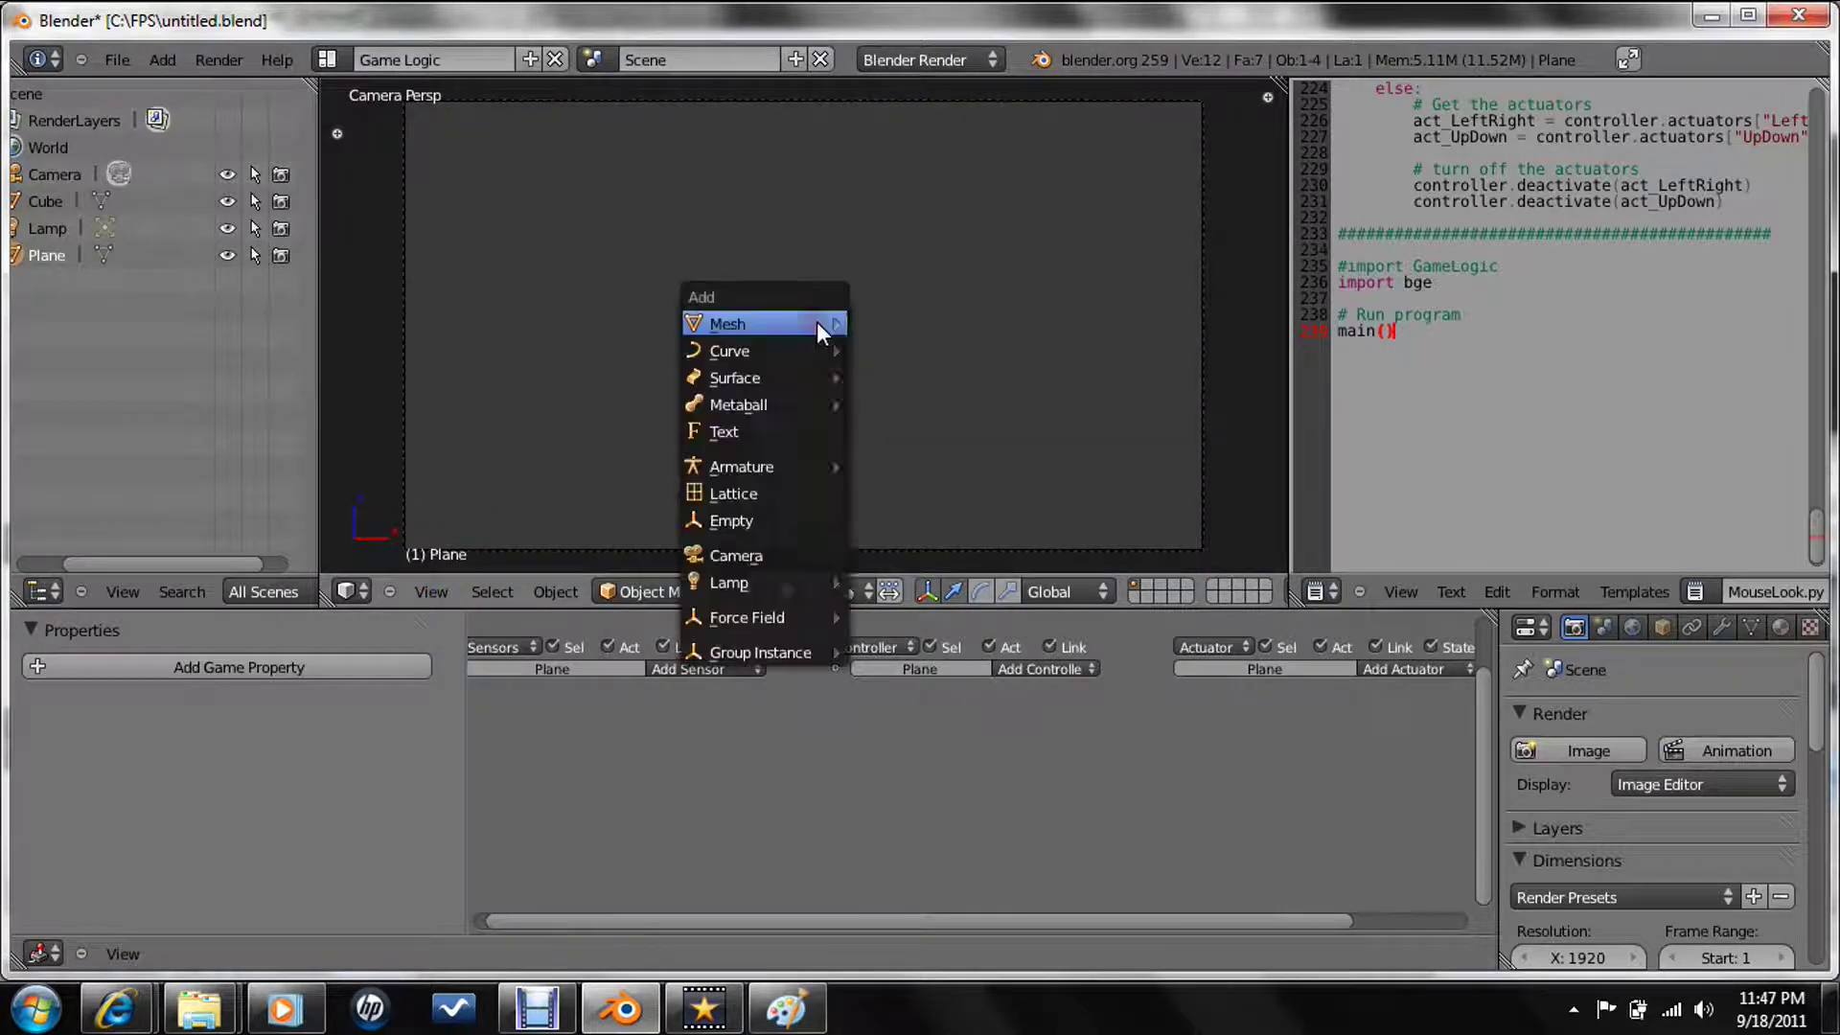
mouse_move(816, 320)
click(901, 395)
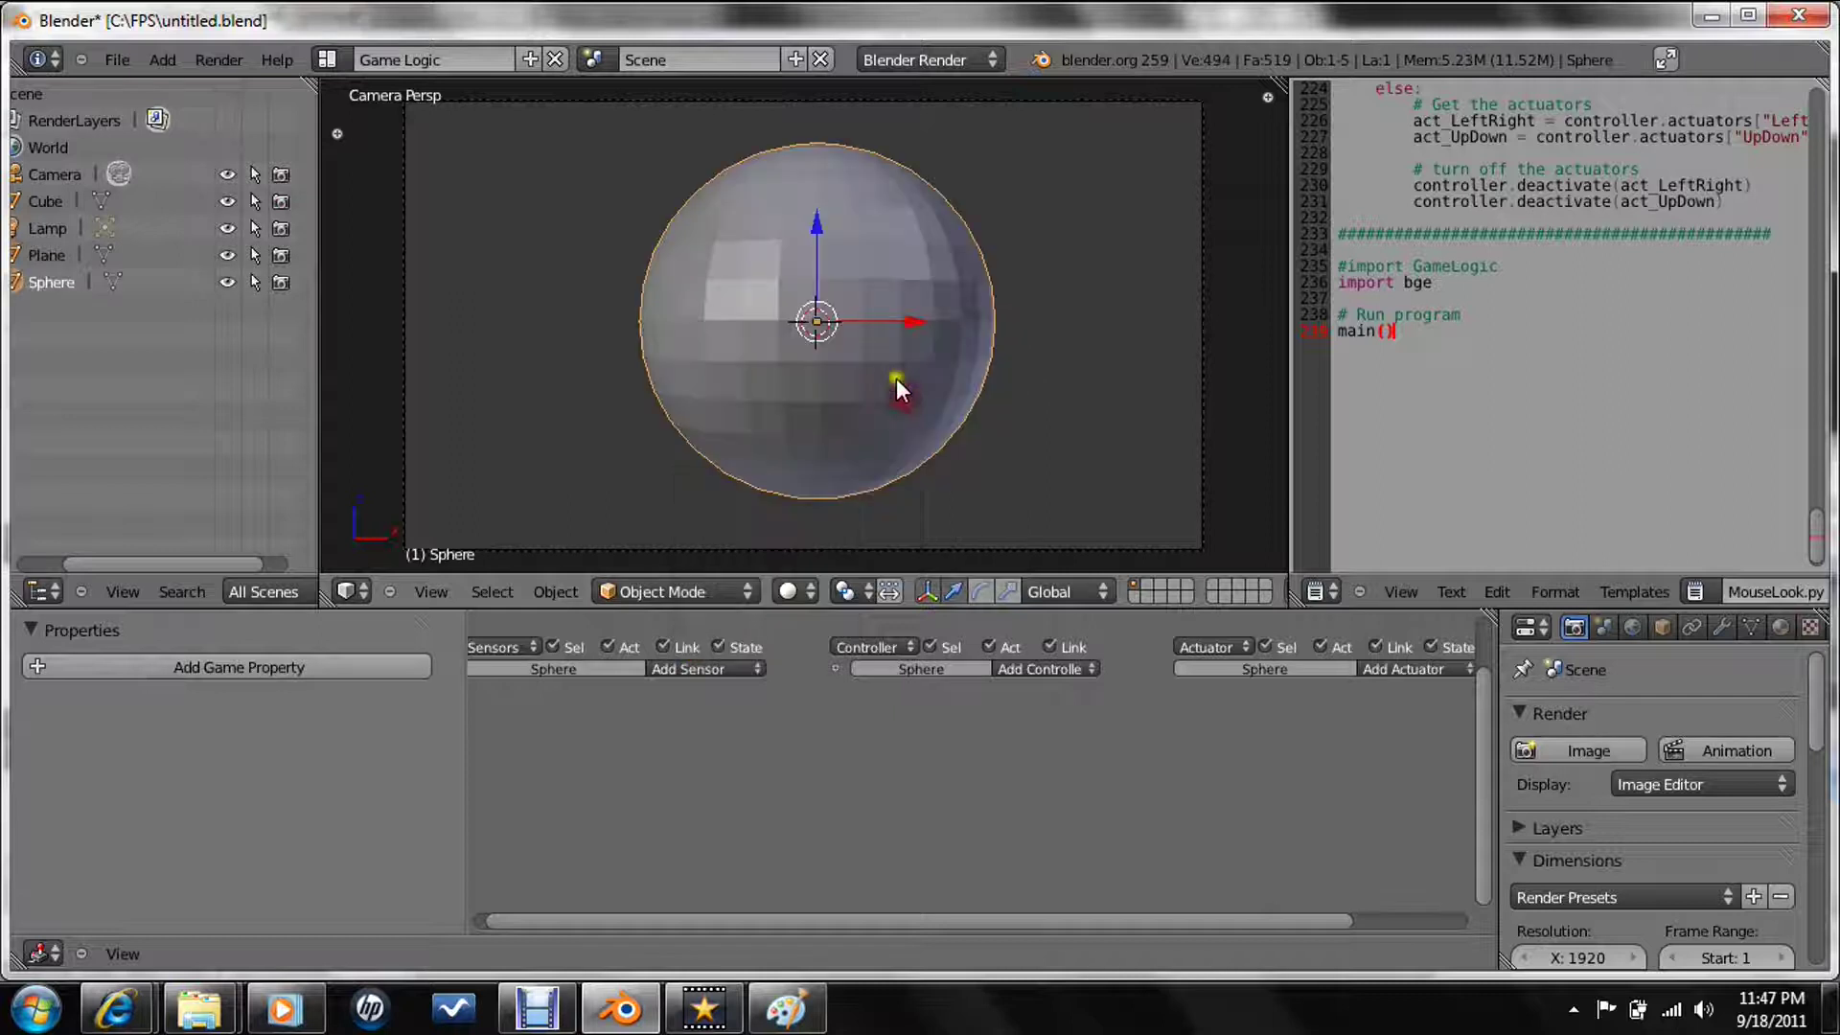
- Scale the sphere to about 0.53 near the centre of the camera view and test-run the game
key(g)
click(861, 344)
key(s)
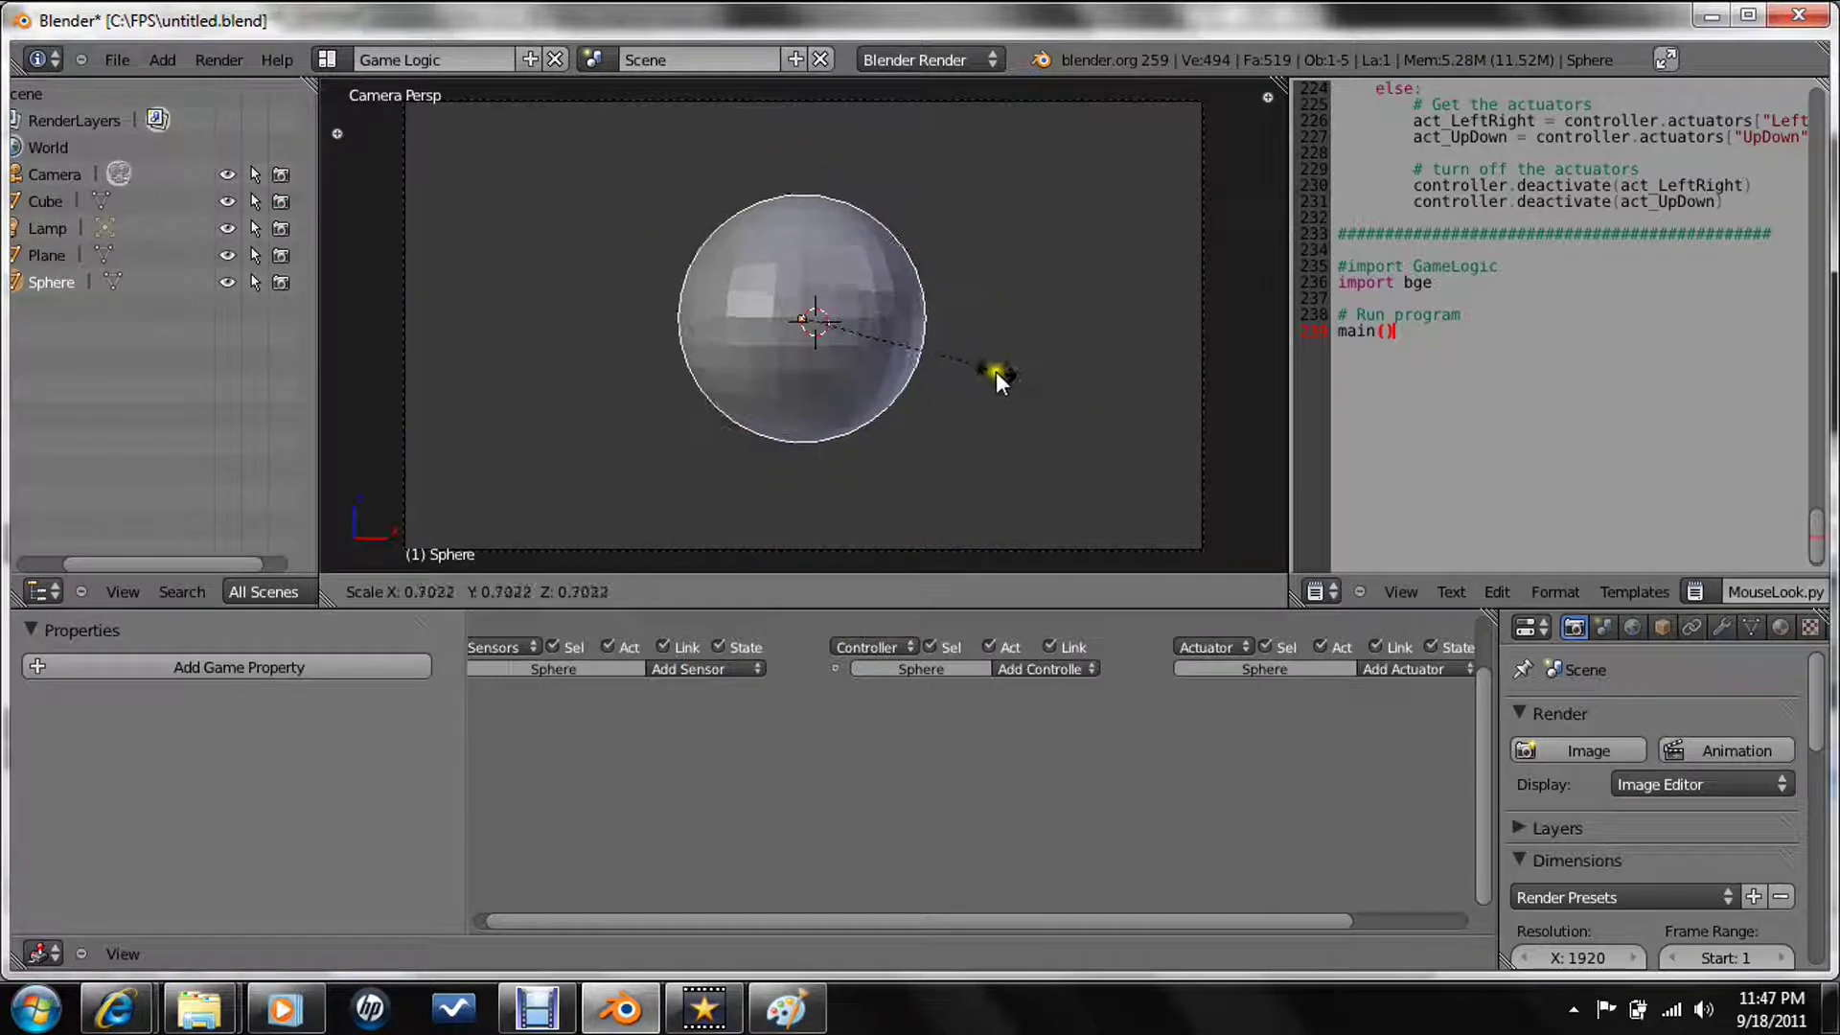
click(946, 365)
key(p)
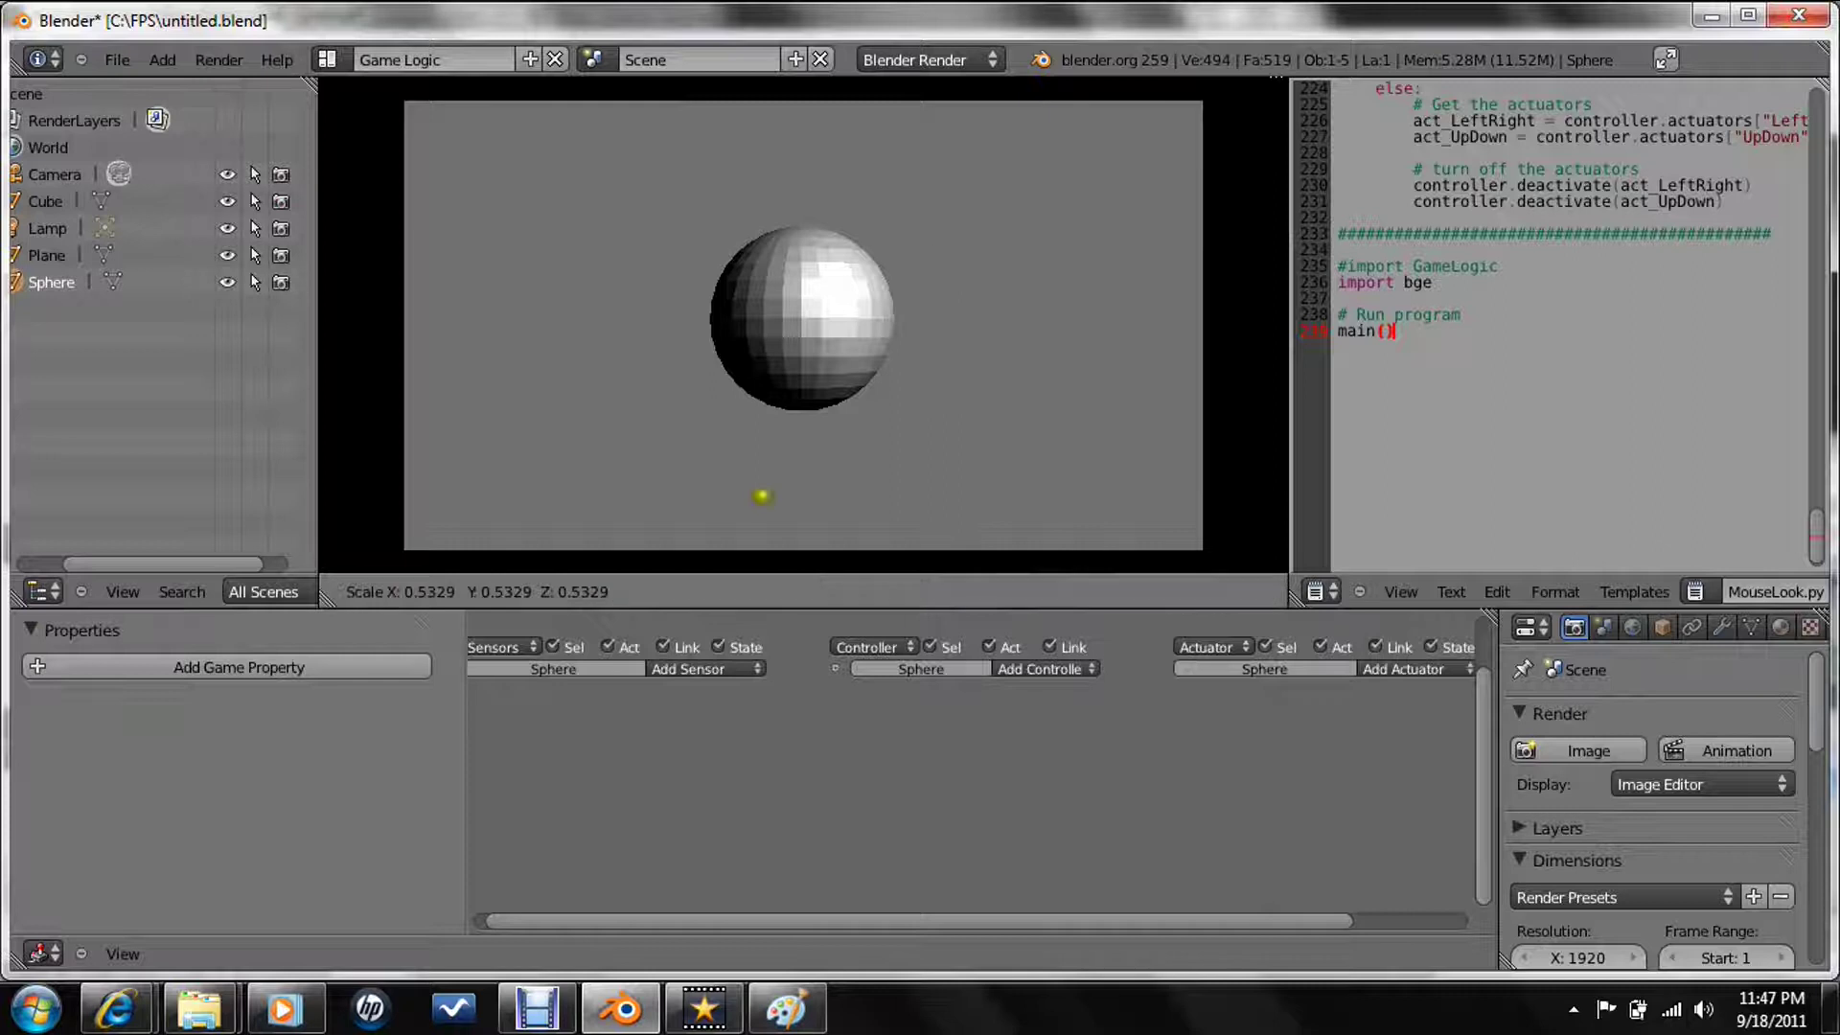
key(Escape)
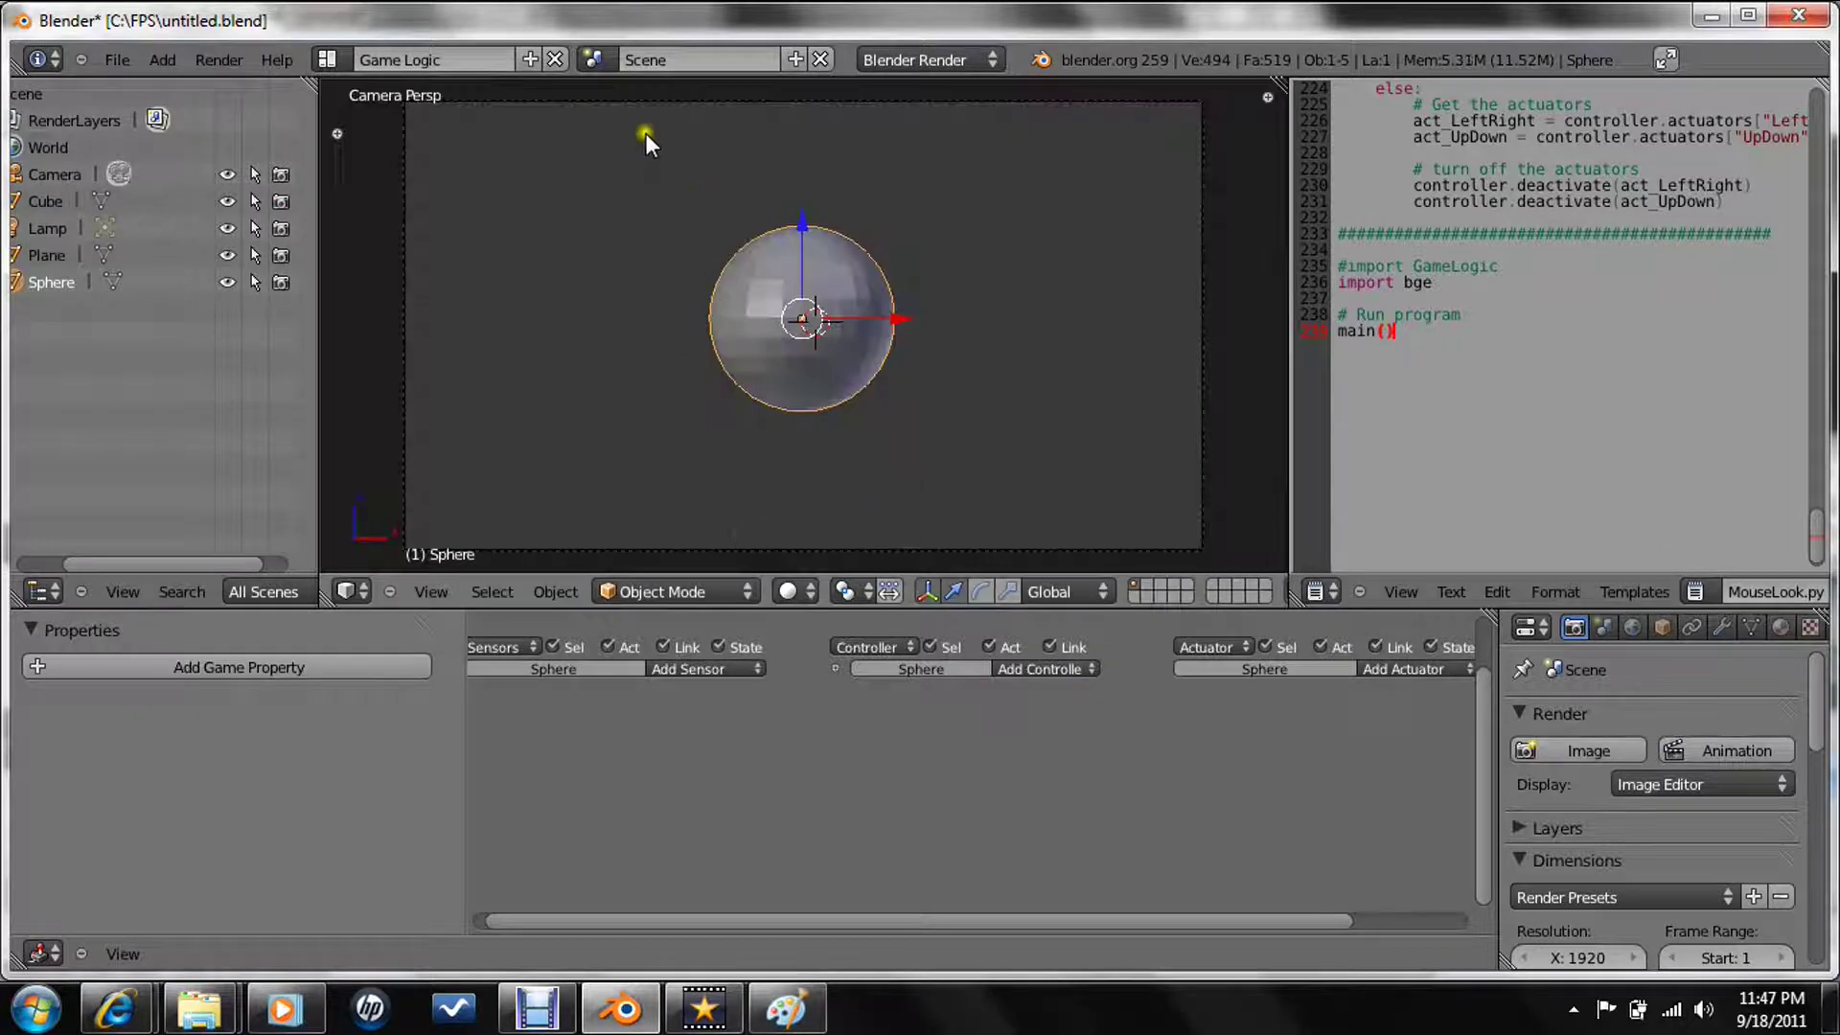
- Add three game properties to the camera and name the first one Adjust
right_click(665, 101)
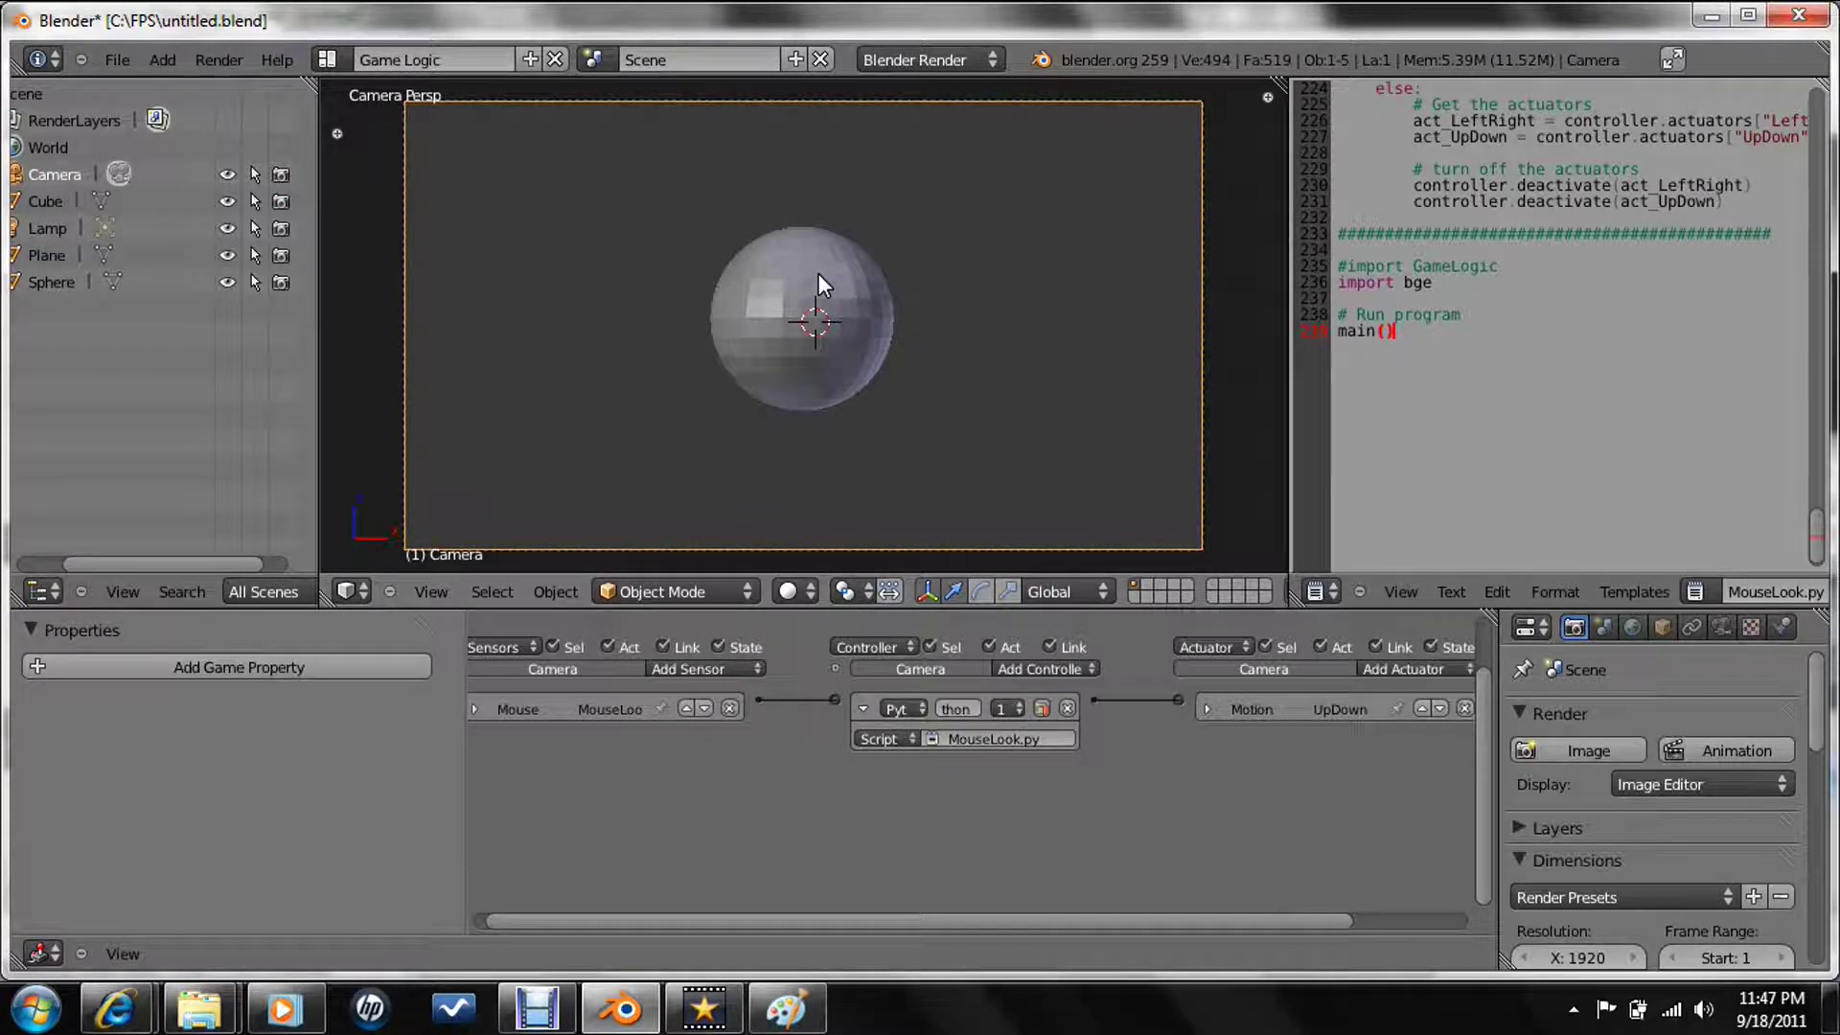
click(235, 680)
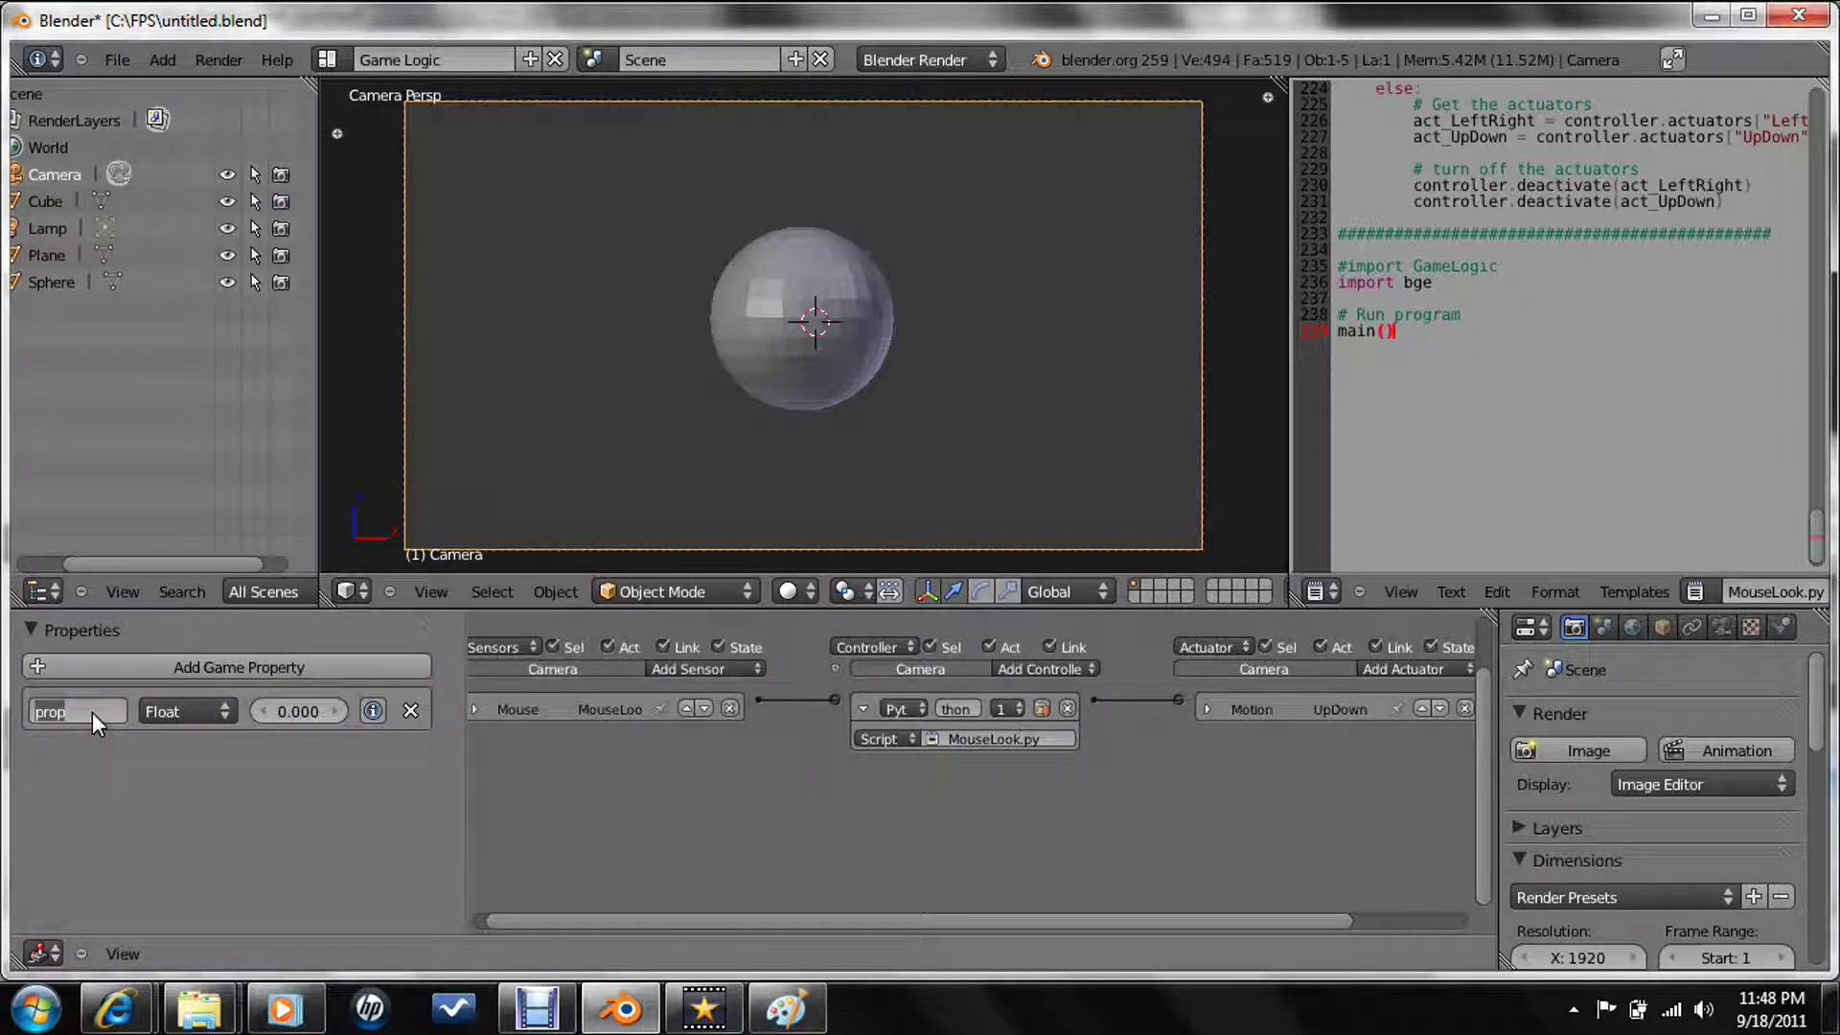
click(320, 789)
double_click(211, 661)
click(94, 709)
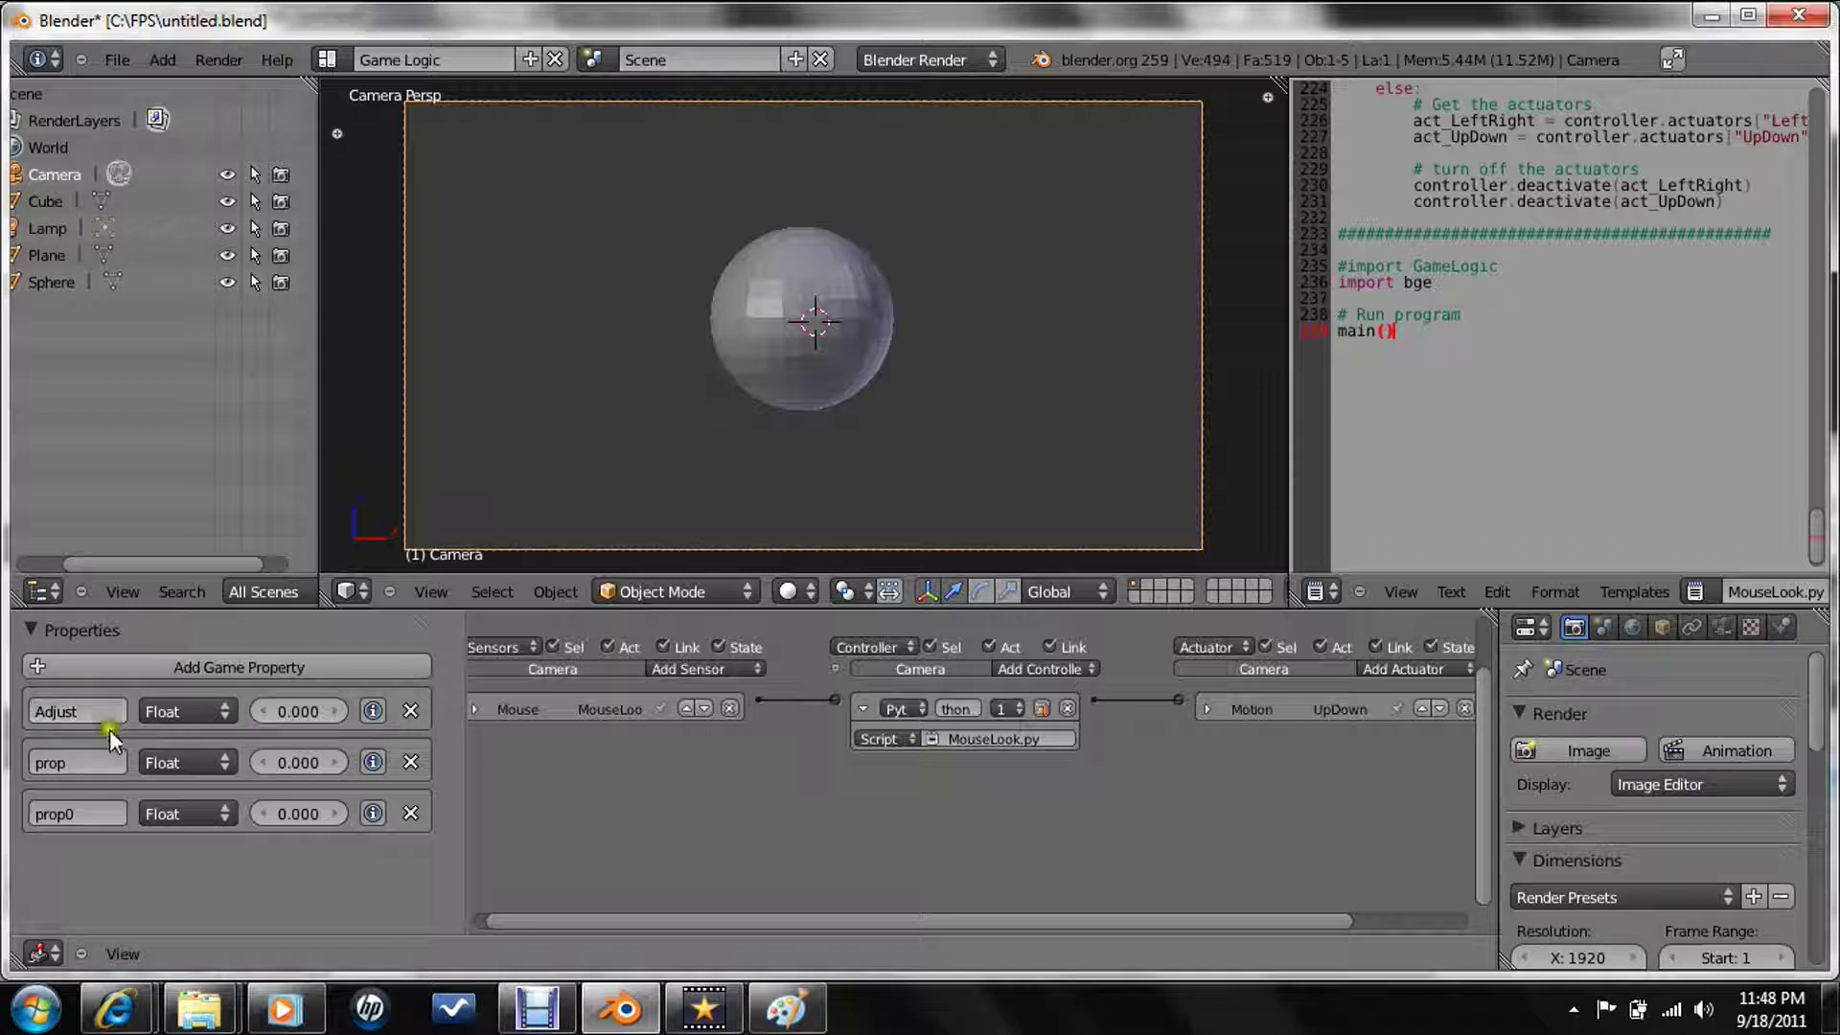
- Rename the camera's second game property Invert and set its type to Boolean
click(95, 762)
text(Invert)
click(145, 762)
click(156, 726)
- Rename the camera's third game property Cap, set its type to Integer, and give it the value 30
click(100, 817)
key(BackSpace)
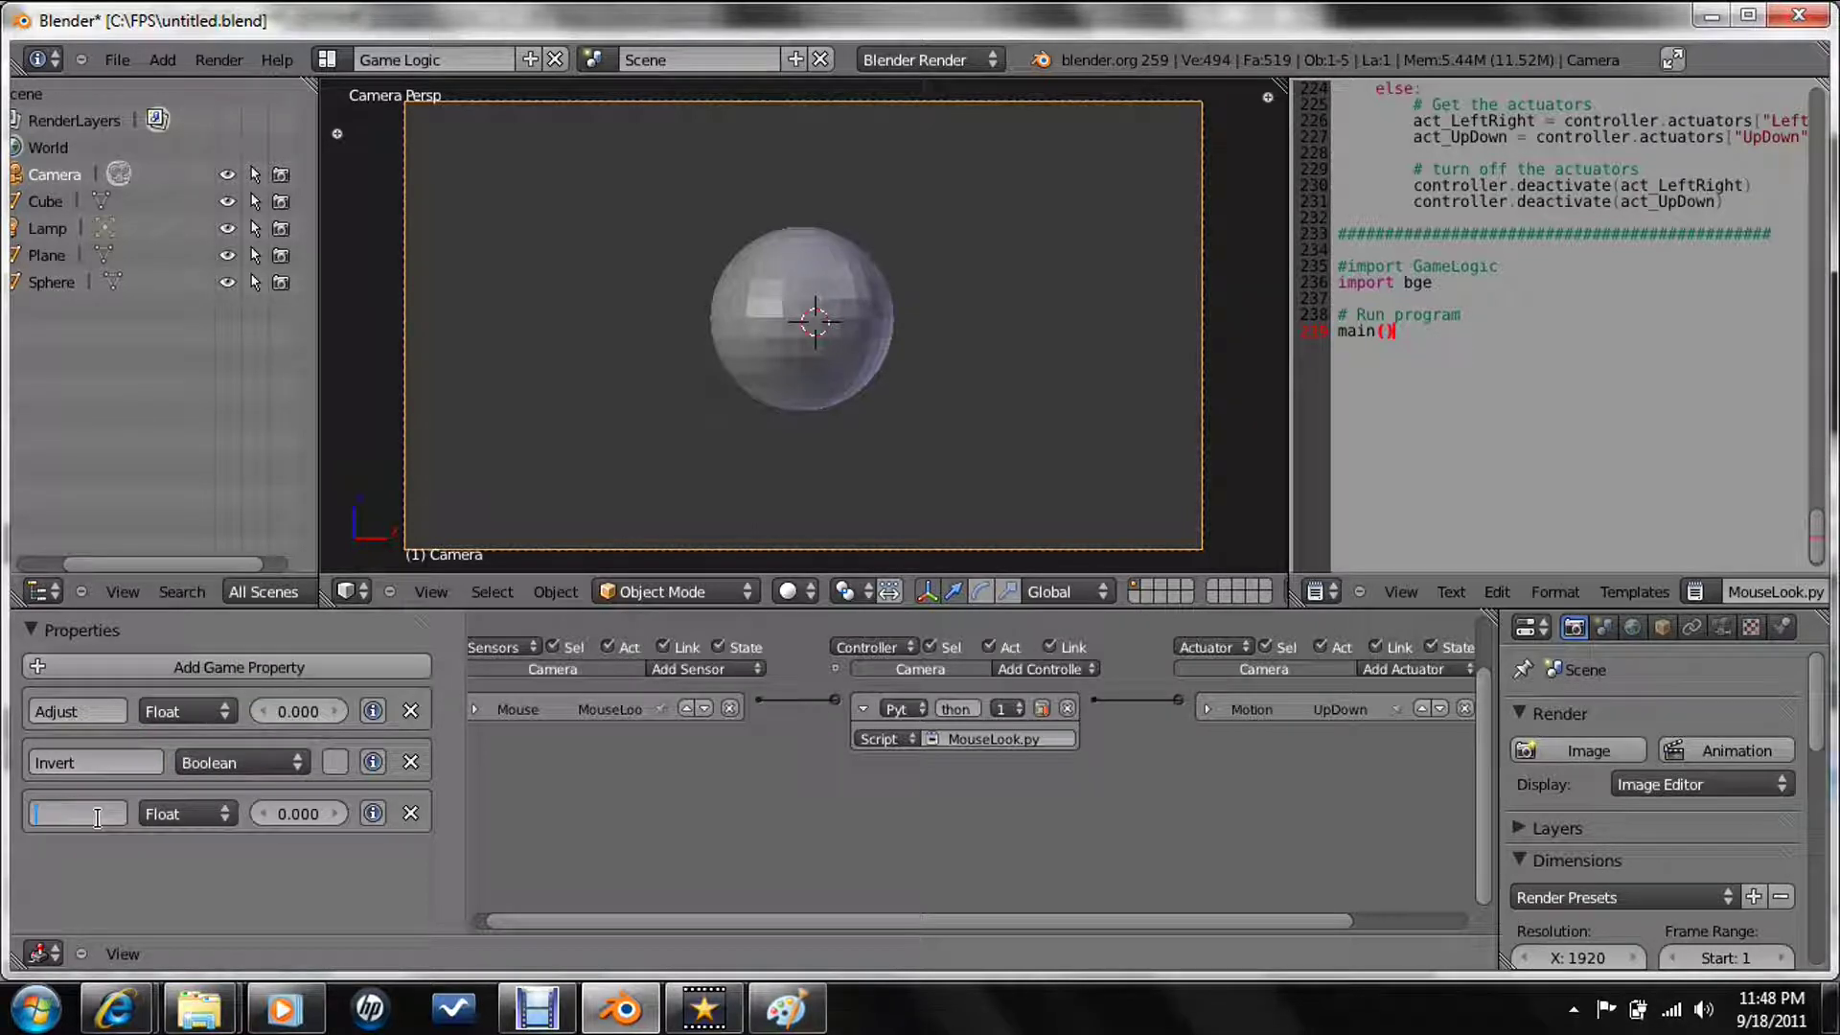
text(Cap)
key(Return)
click(178, 815)
click(165, 755)
click(313, 813)
text(30)
key(Return)
- Set the Adjust property to 1.0 and save over untitled.blend
click(303, 703)
text(1.0)
key(Return)
key(ctrl+s)
click(842, 397)
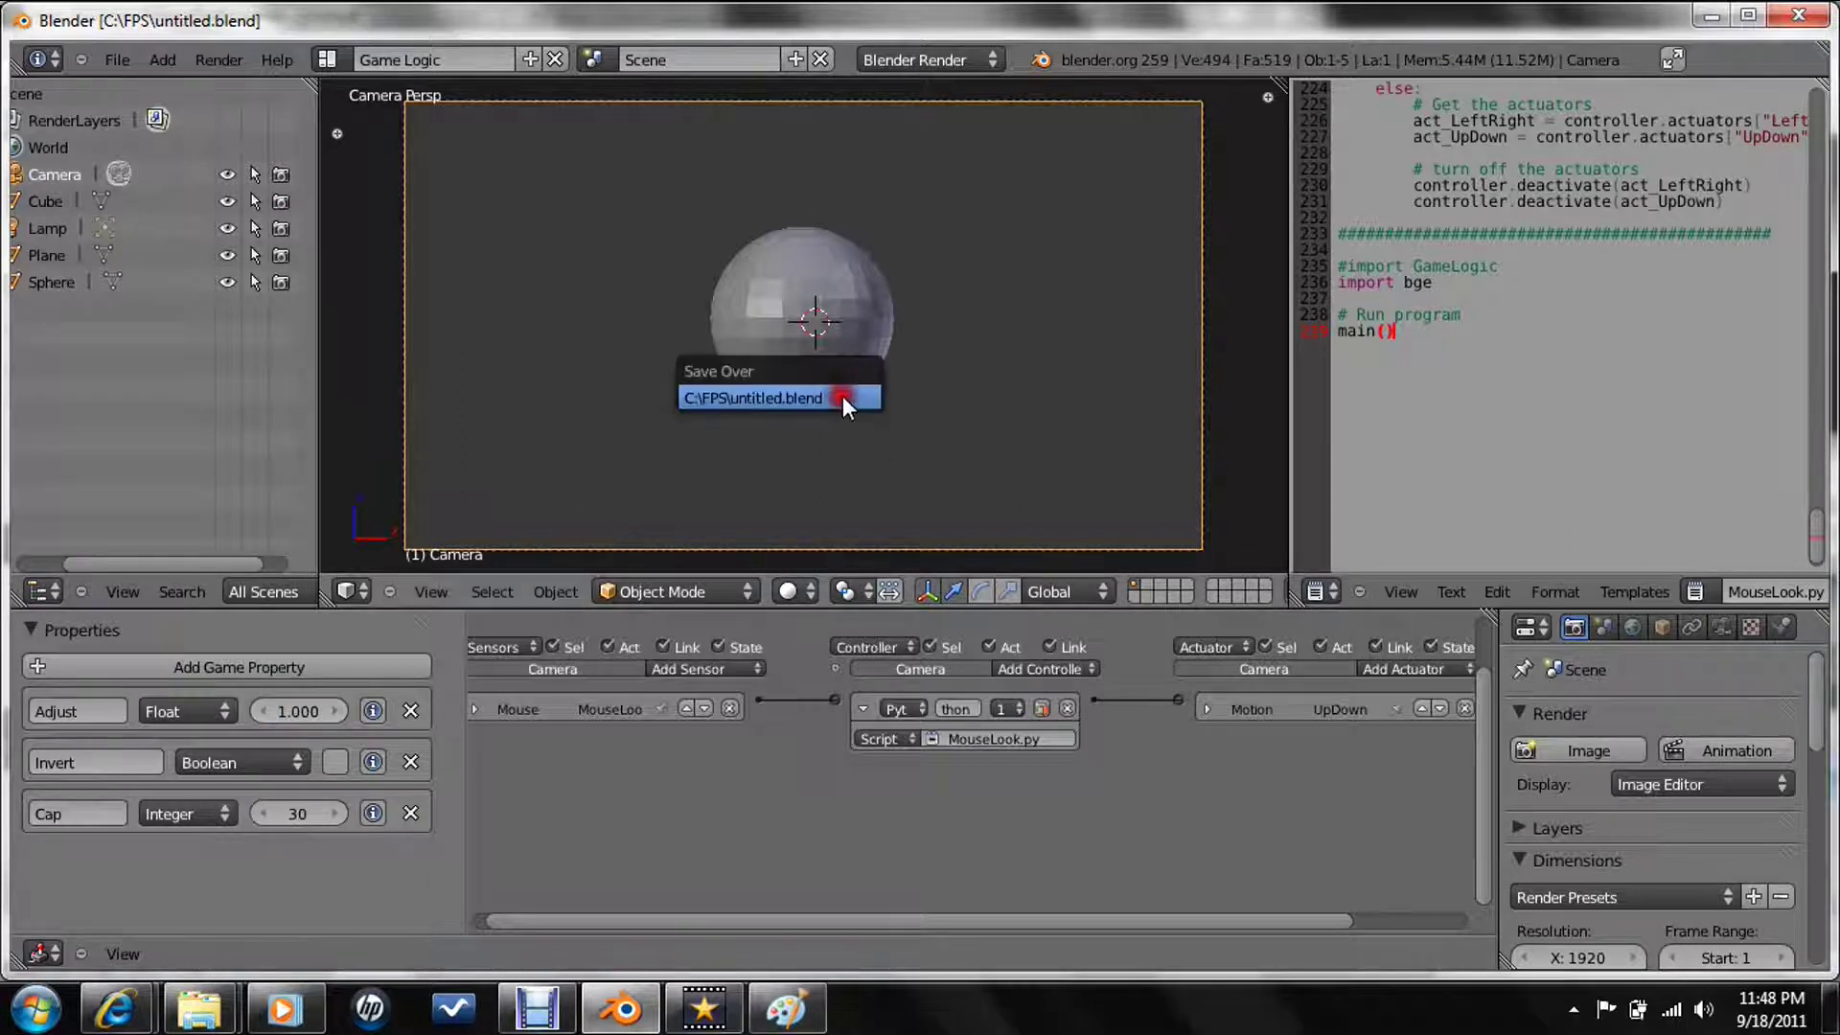
- Select the camera together with the box body so that both objects' logic bricks can be edited
middle_drag(929, 489, 371, 464)
right_click(516, 436)
middle_drag(671, 387, 678, 227)
right_click(623, 213)
right_click(621, 210)
right_click(682, 240)
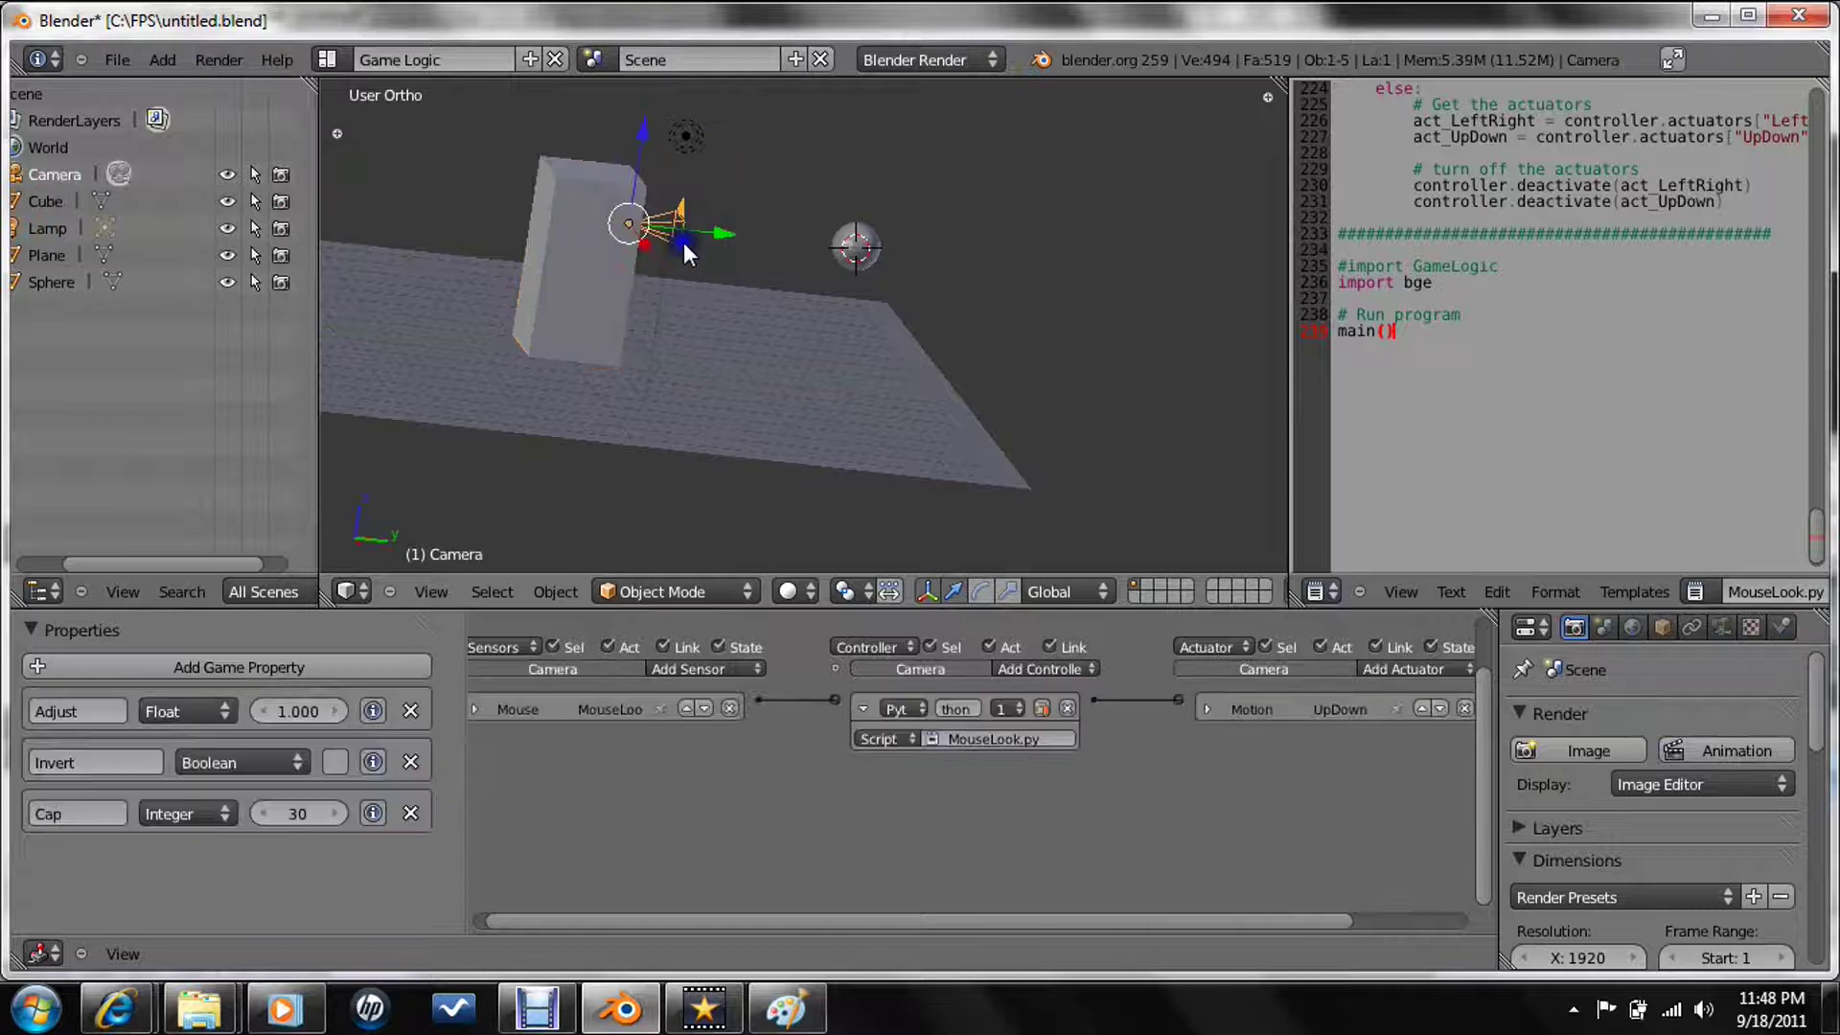
shift+right_click(554, 221)
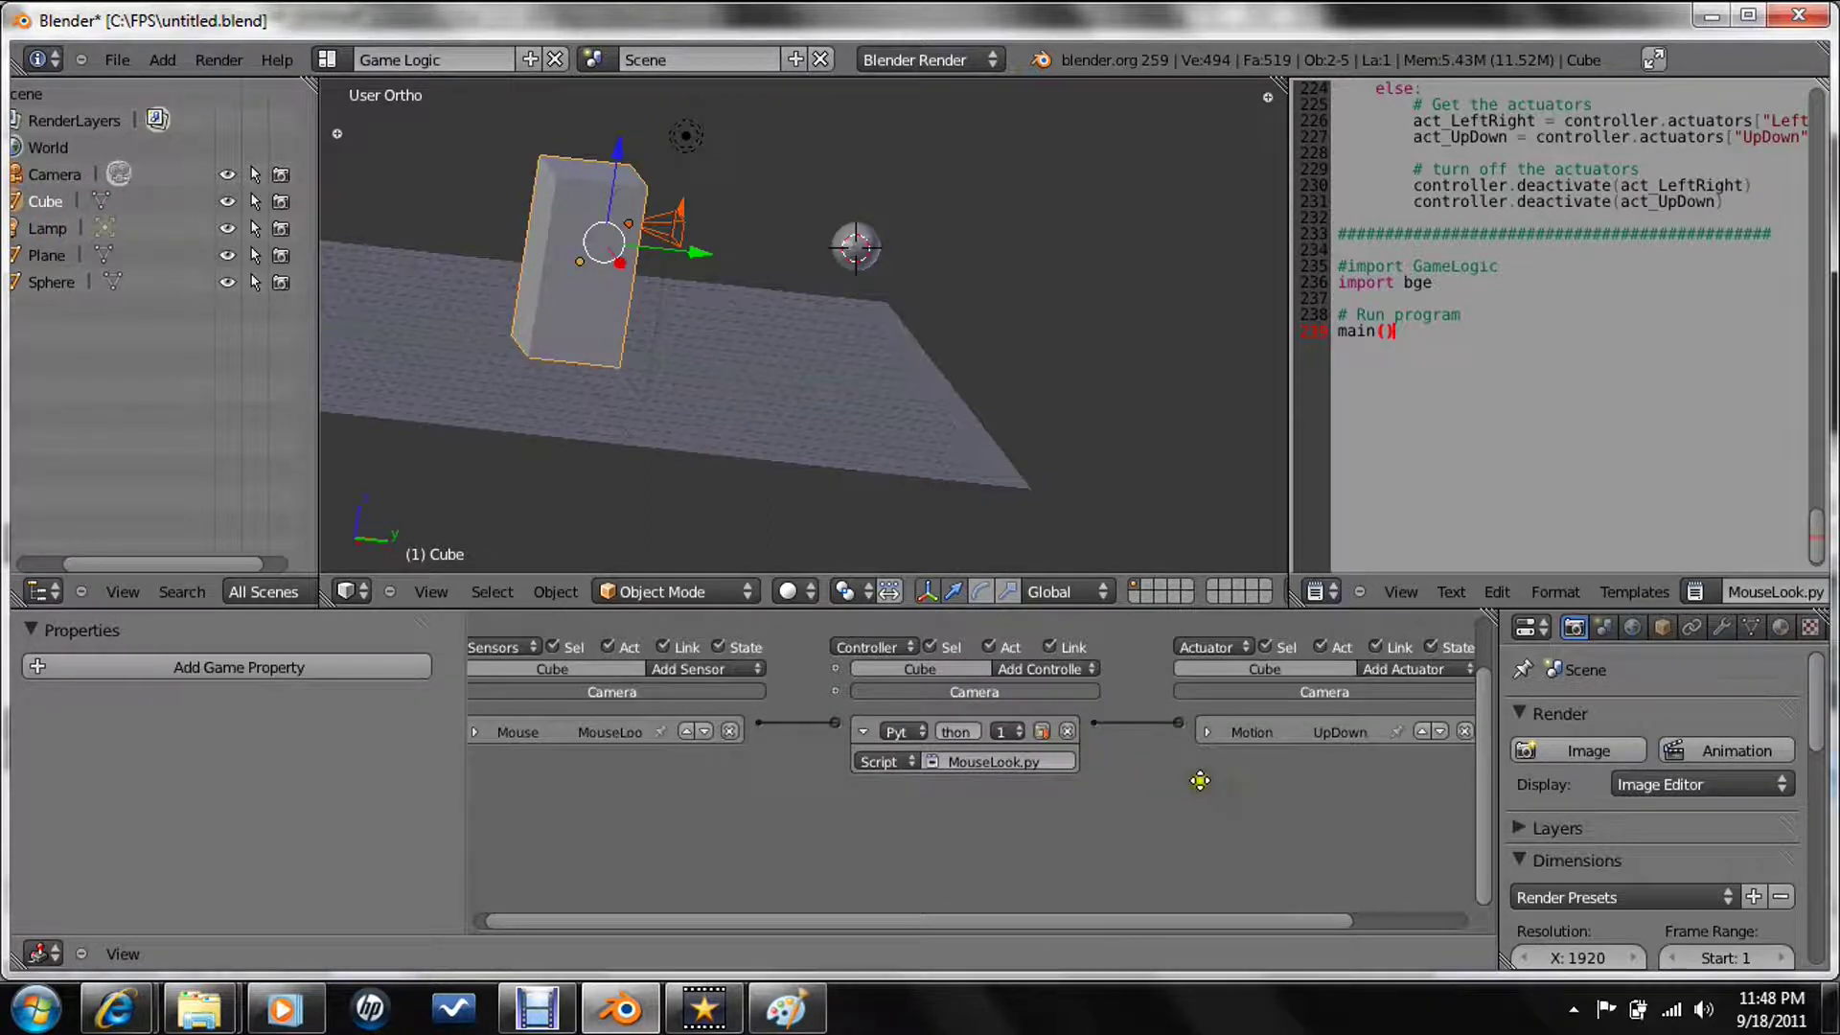
middle_drag(1200, 781, 1154, 792)
click(1348, 692)
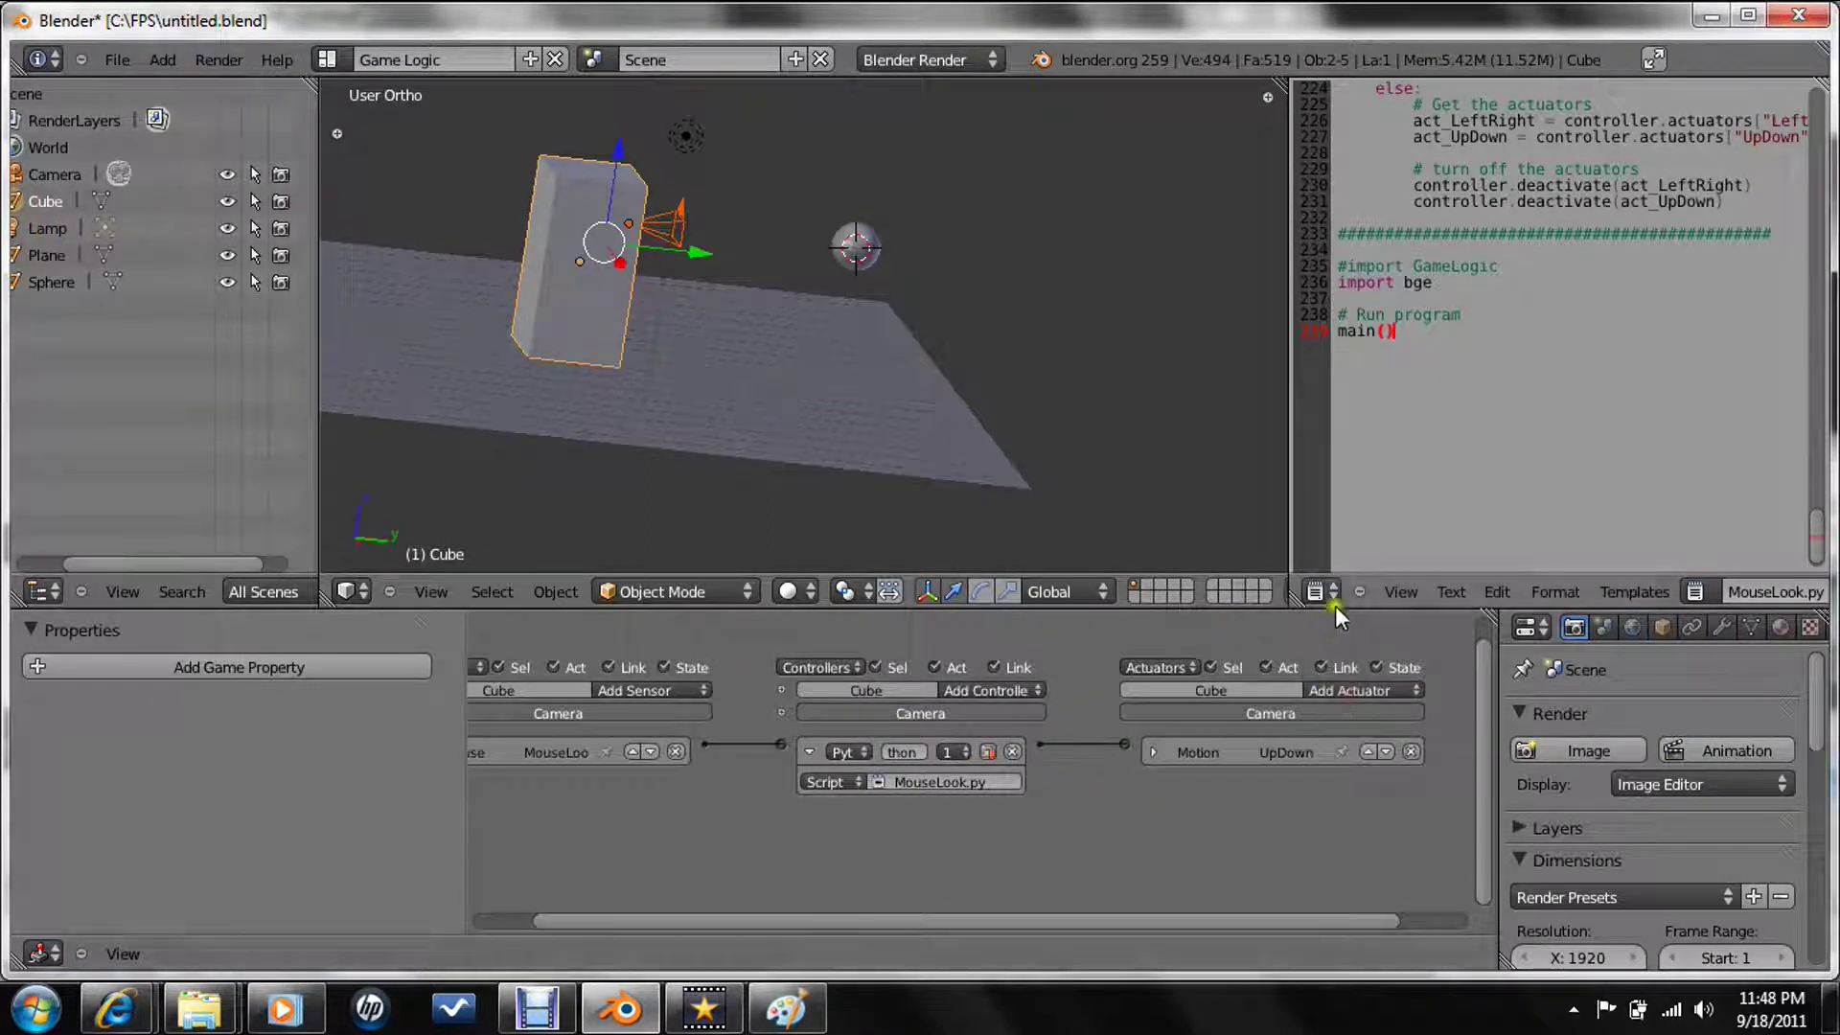
- Add a game property named PlayerBox to the box body
click(218, 666)
click(101, 706)
text(PlayerBox)
key(Return)
- Add a Motion actuator named LeftRight to the box body and link it to the camera's Python controller
right_click(669, 238)
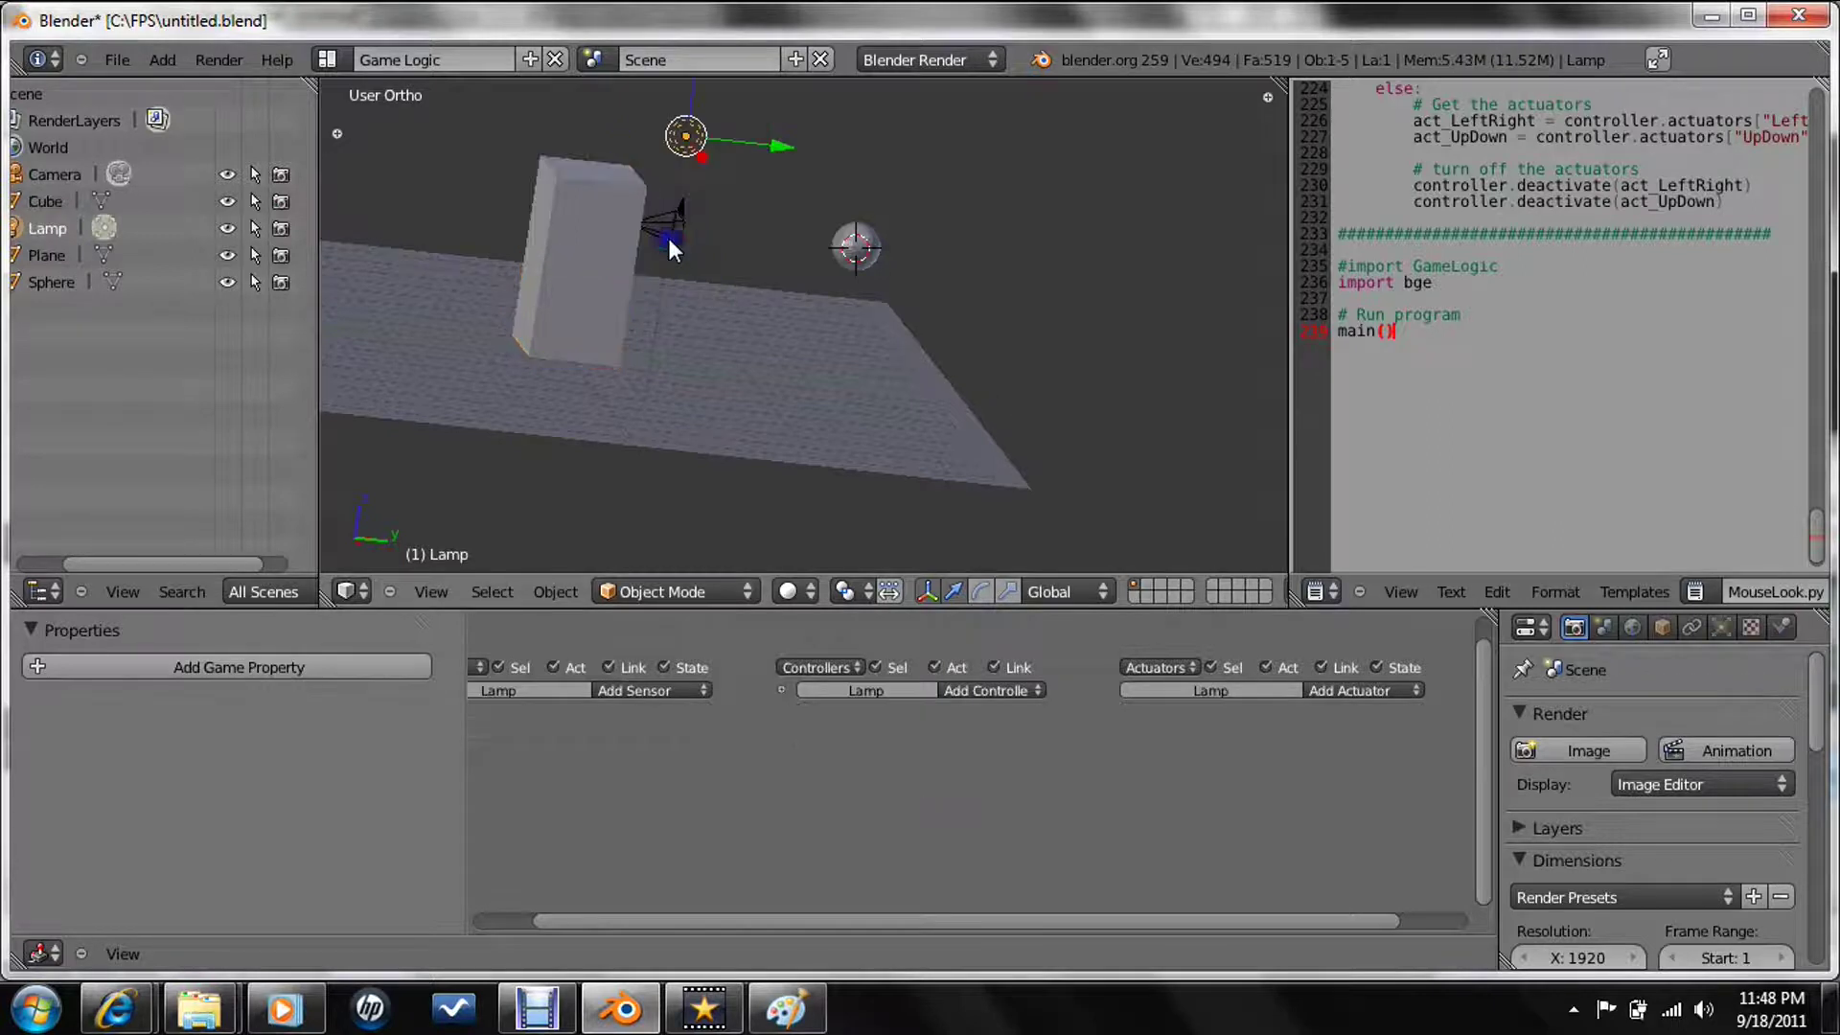
right_click(682, 240)
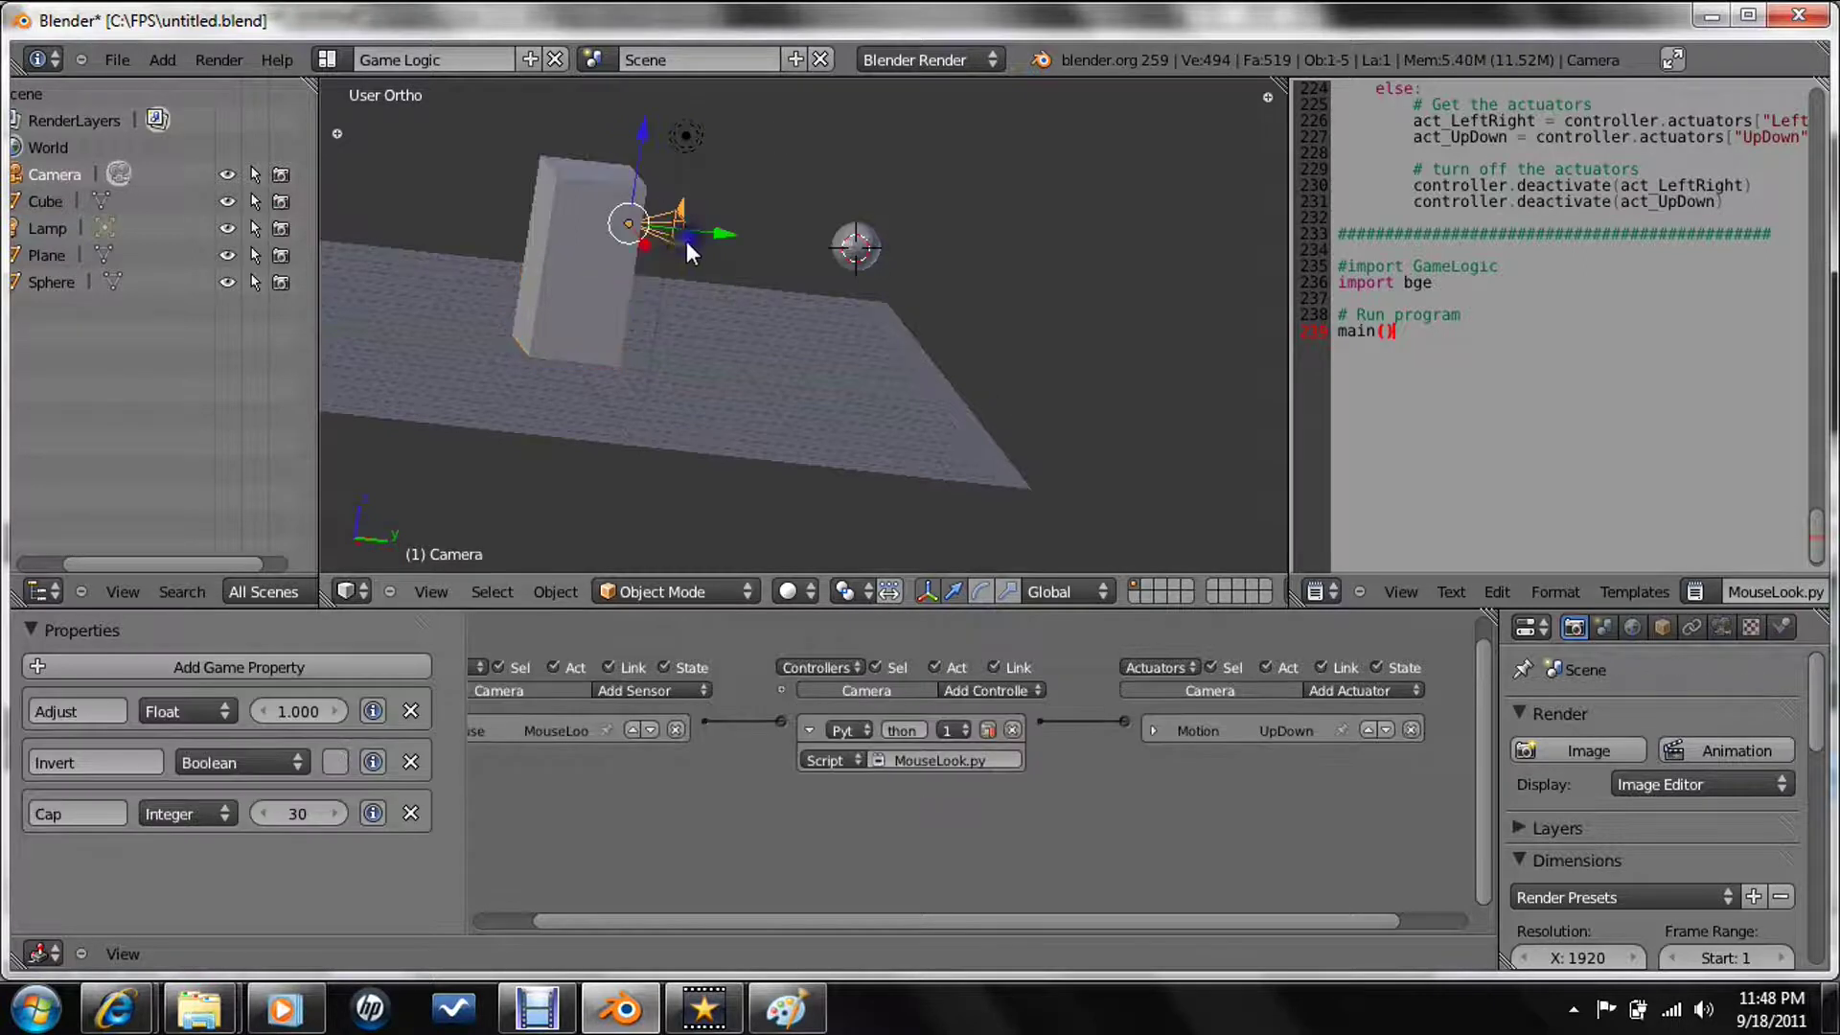
shift+right_click(633, 287)
click(1407, 692)
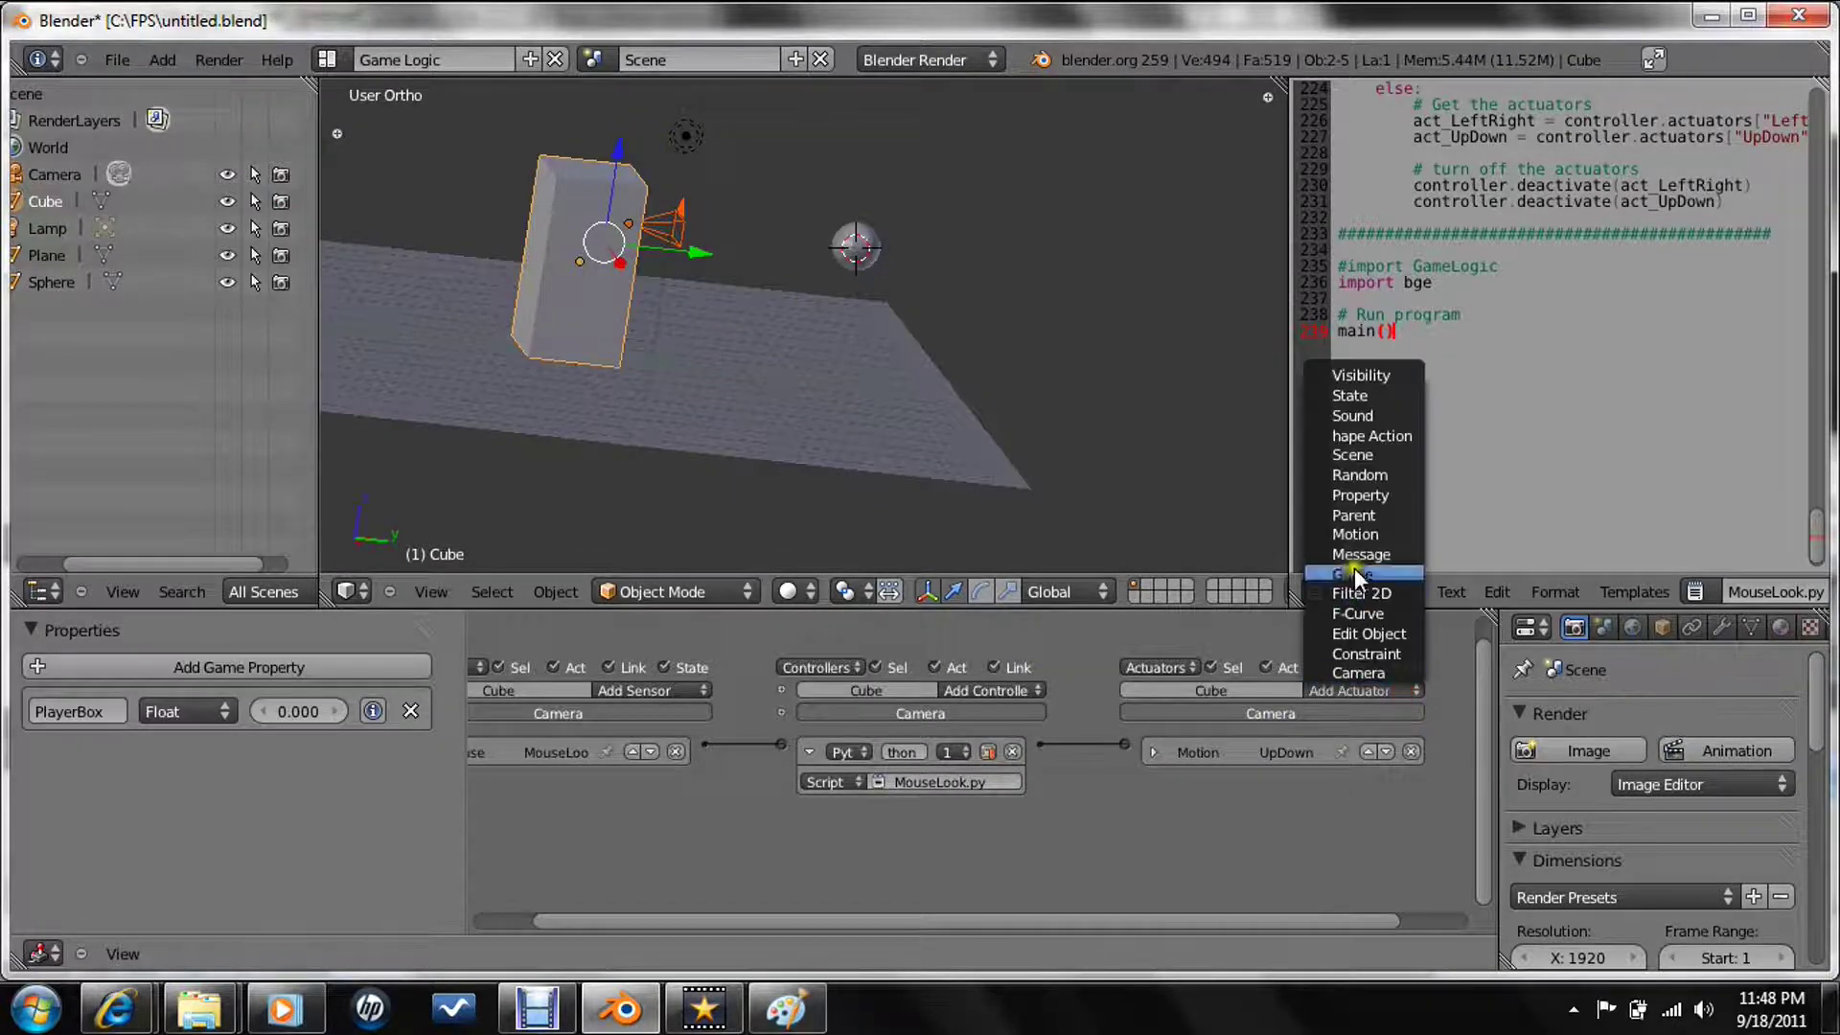
click(1353, 531)
click(1325, 729)
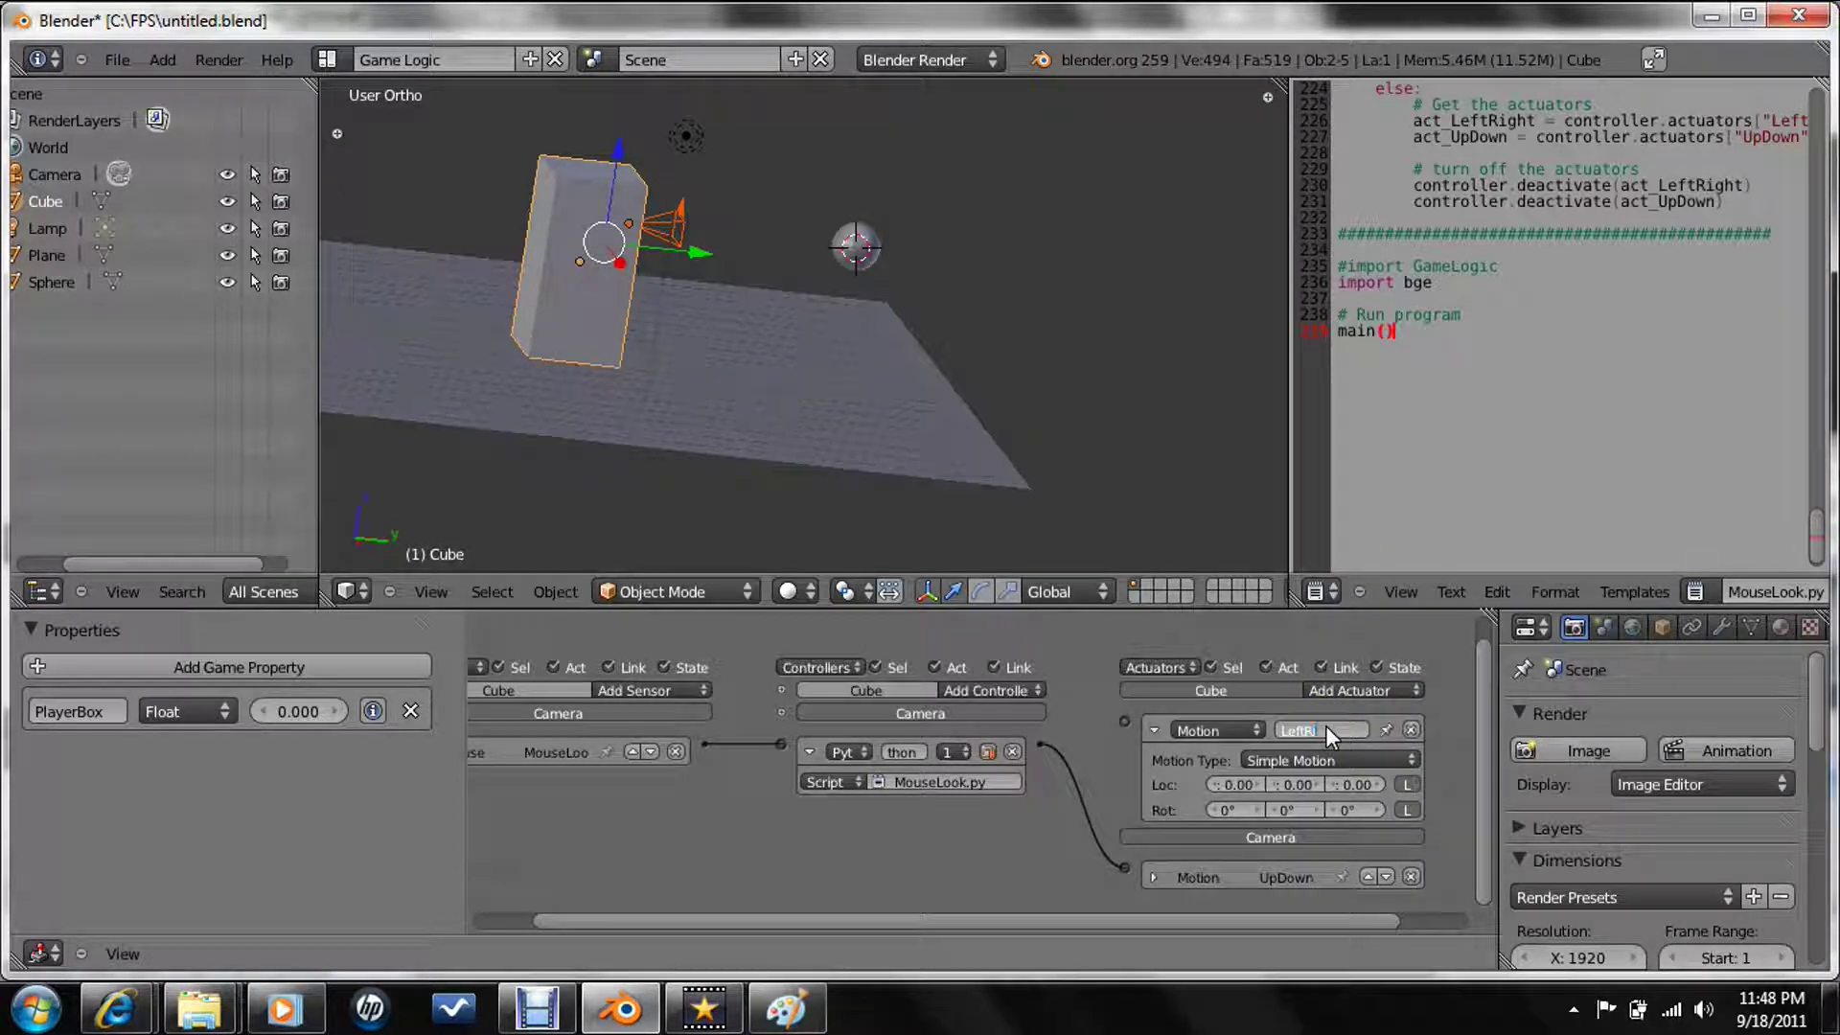
drag(1045, 744, 1125, 722)
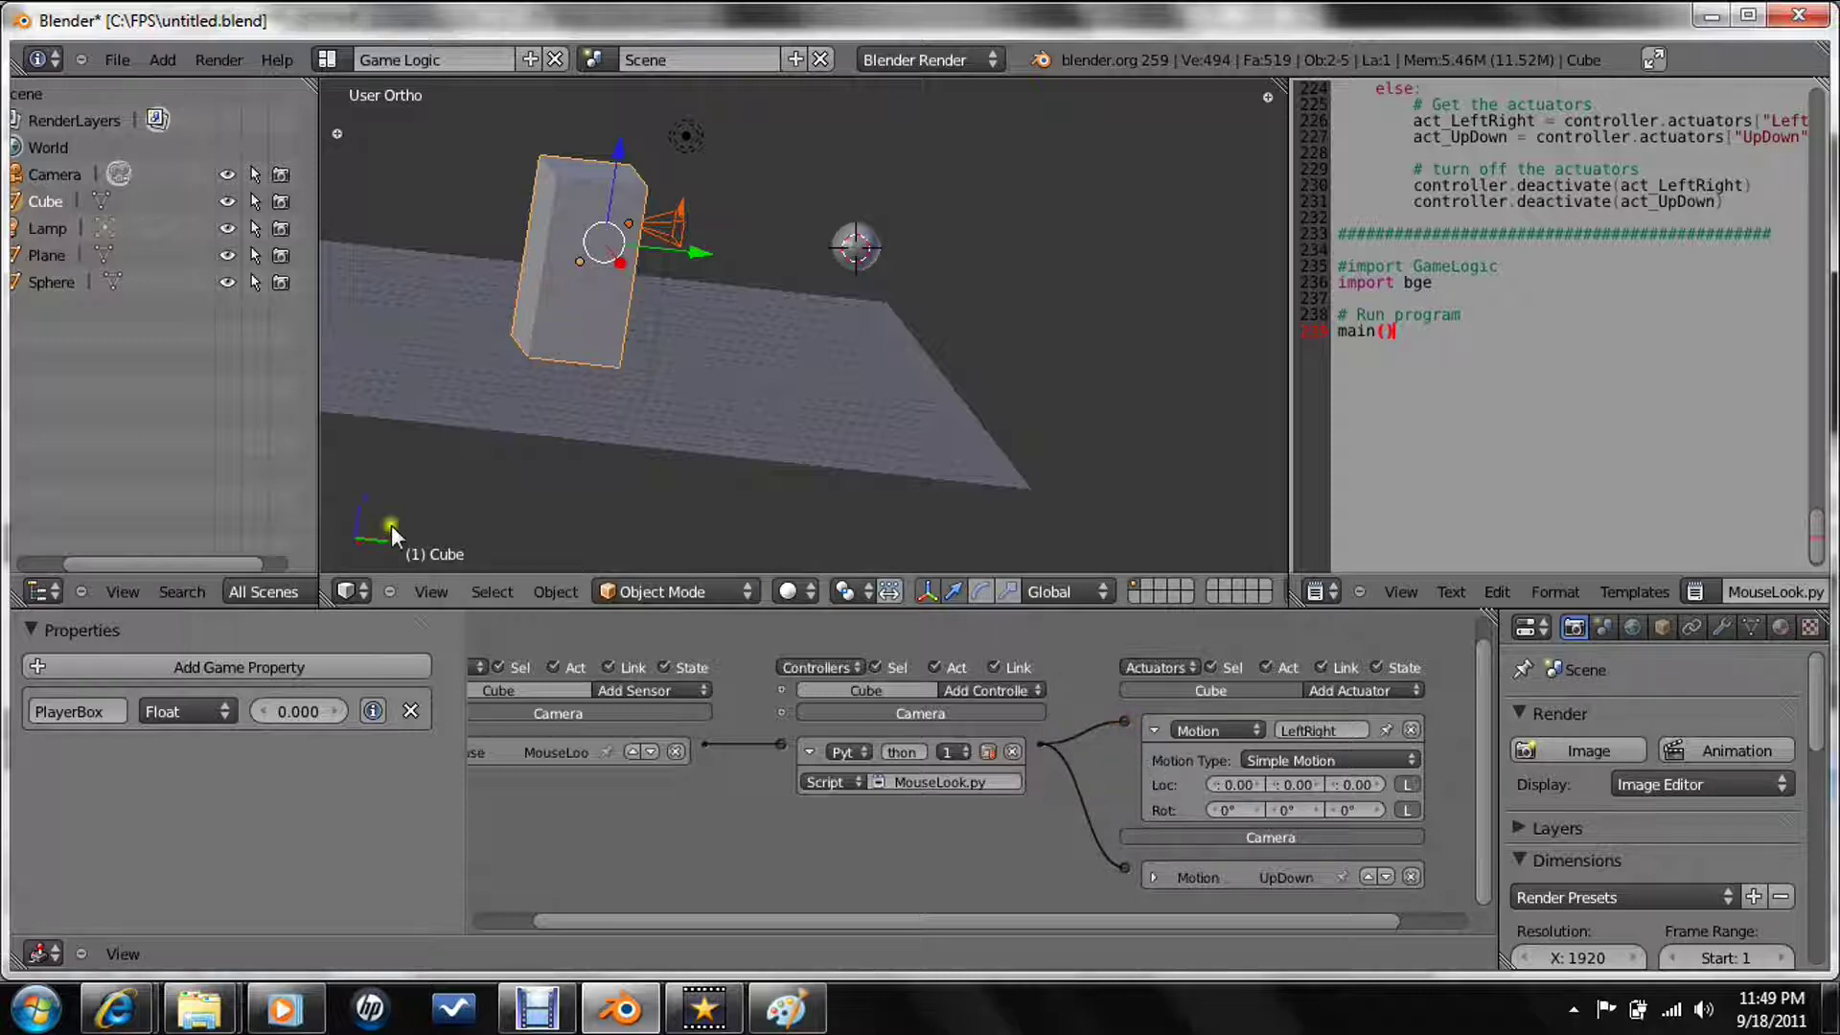
- Parent the camera to the box body and test the mouse look by running the game from the camera view
click(433, 591)
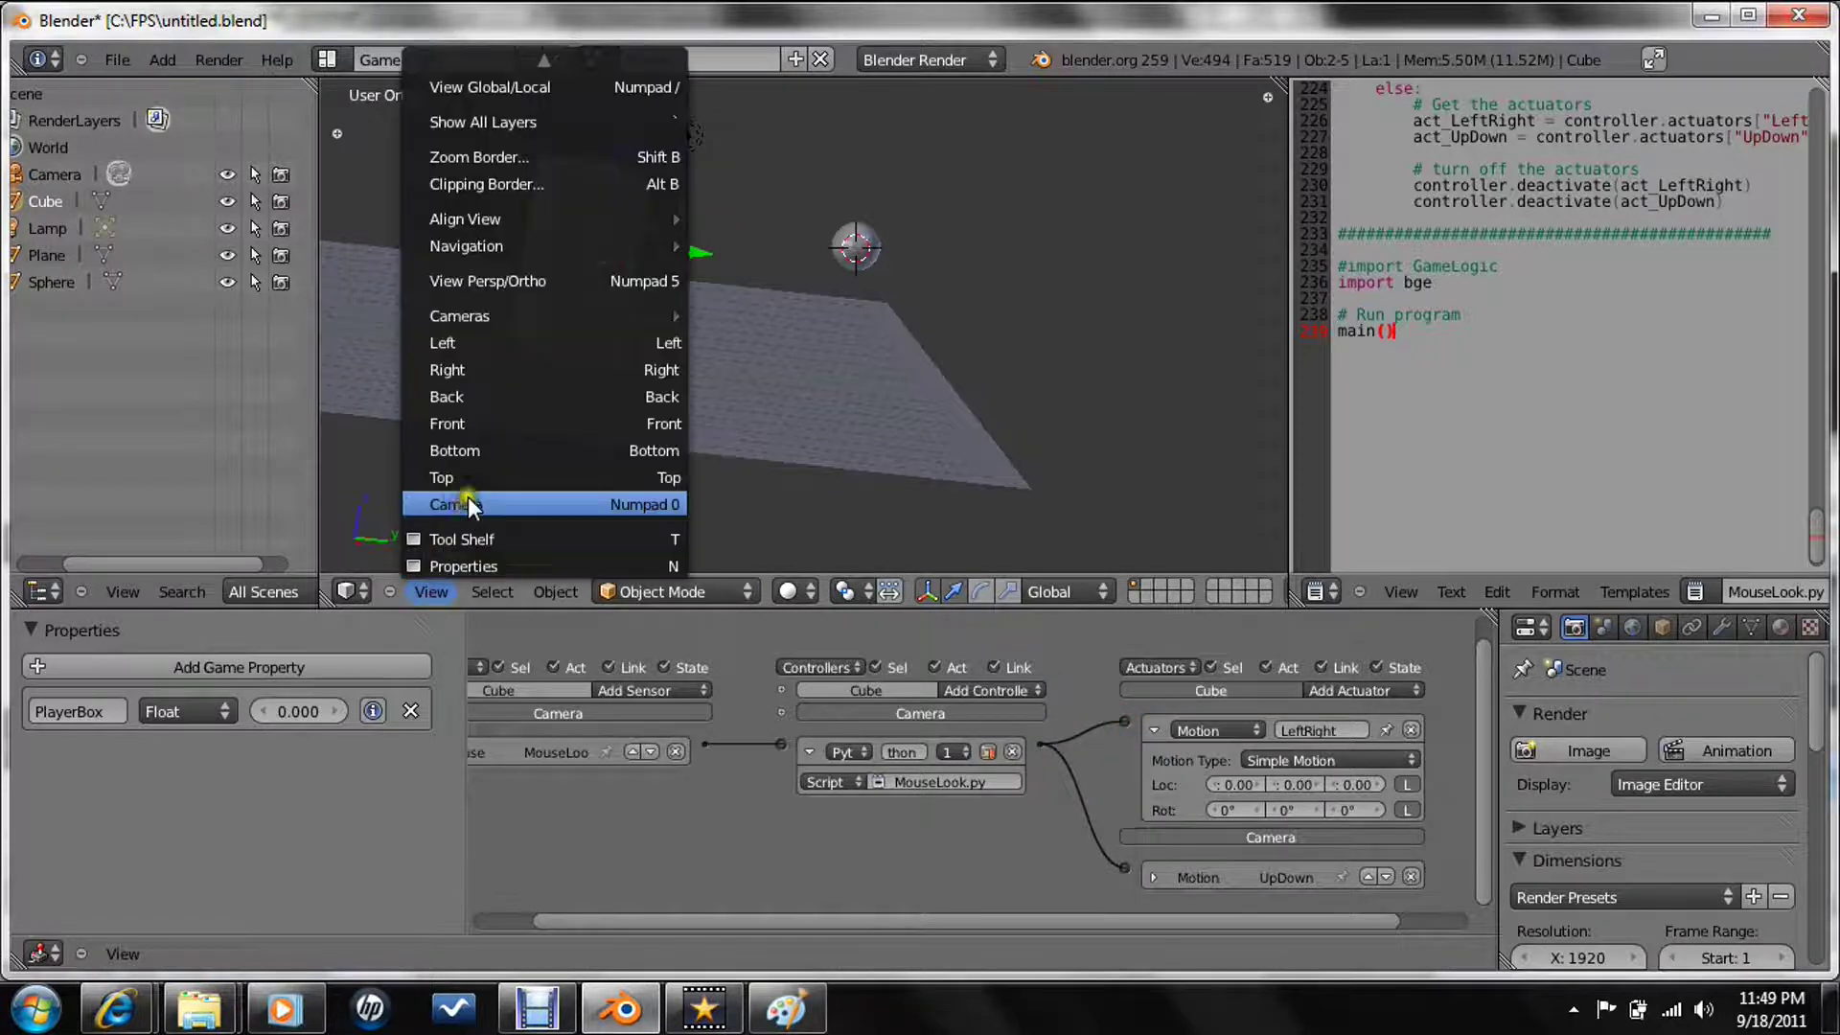
click(470, 505)
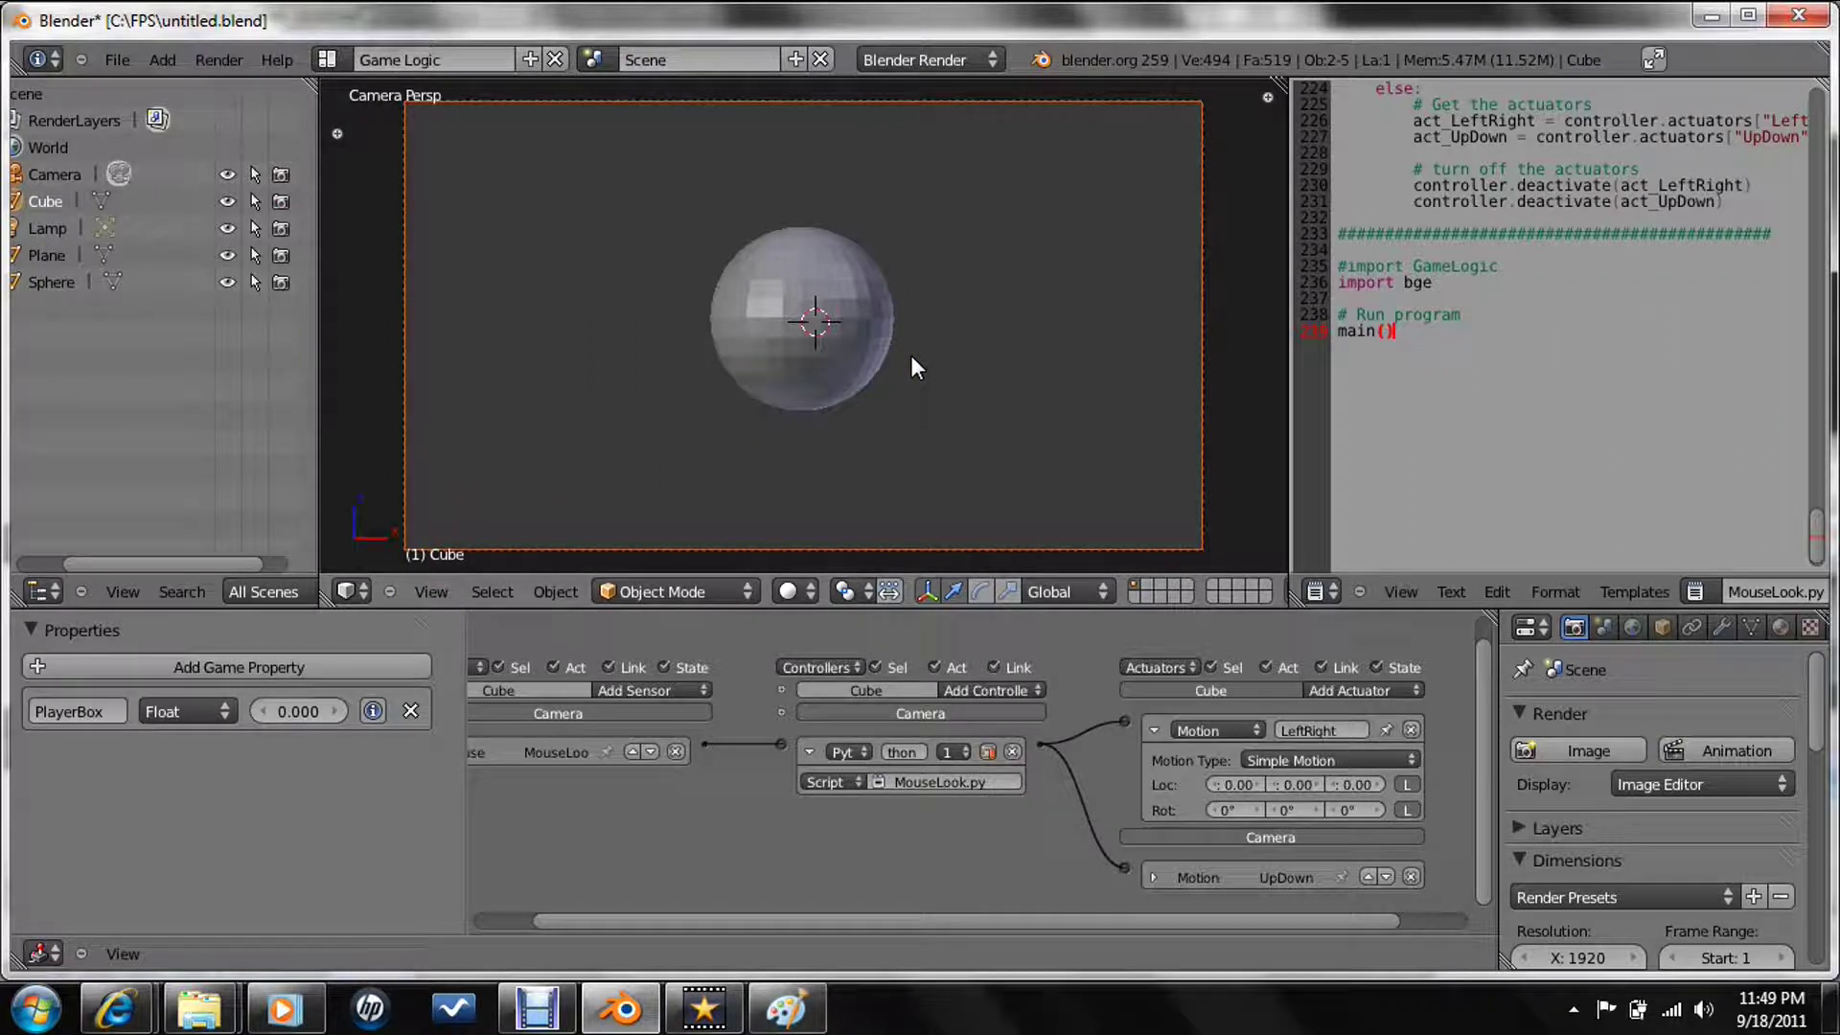
key(ctrl+p)
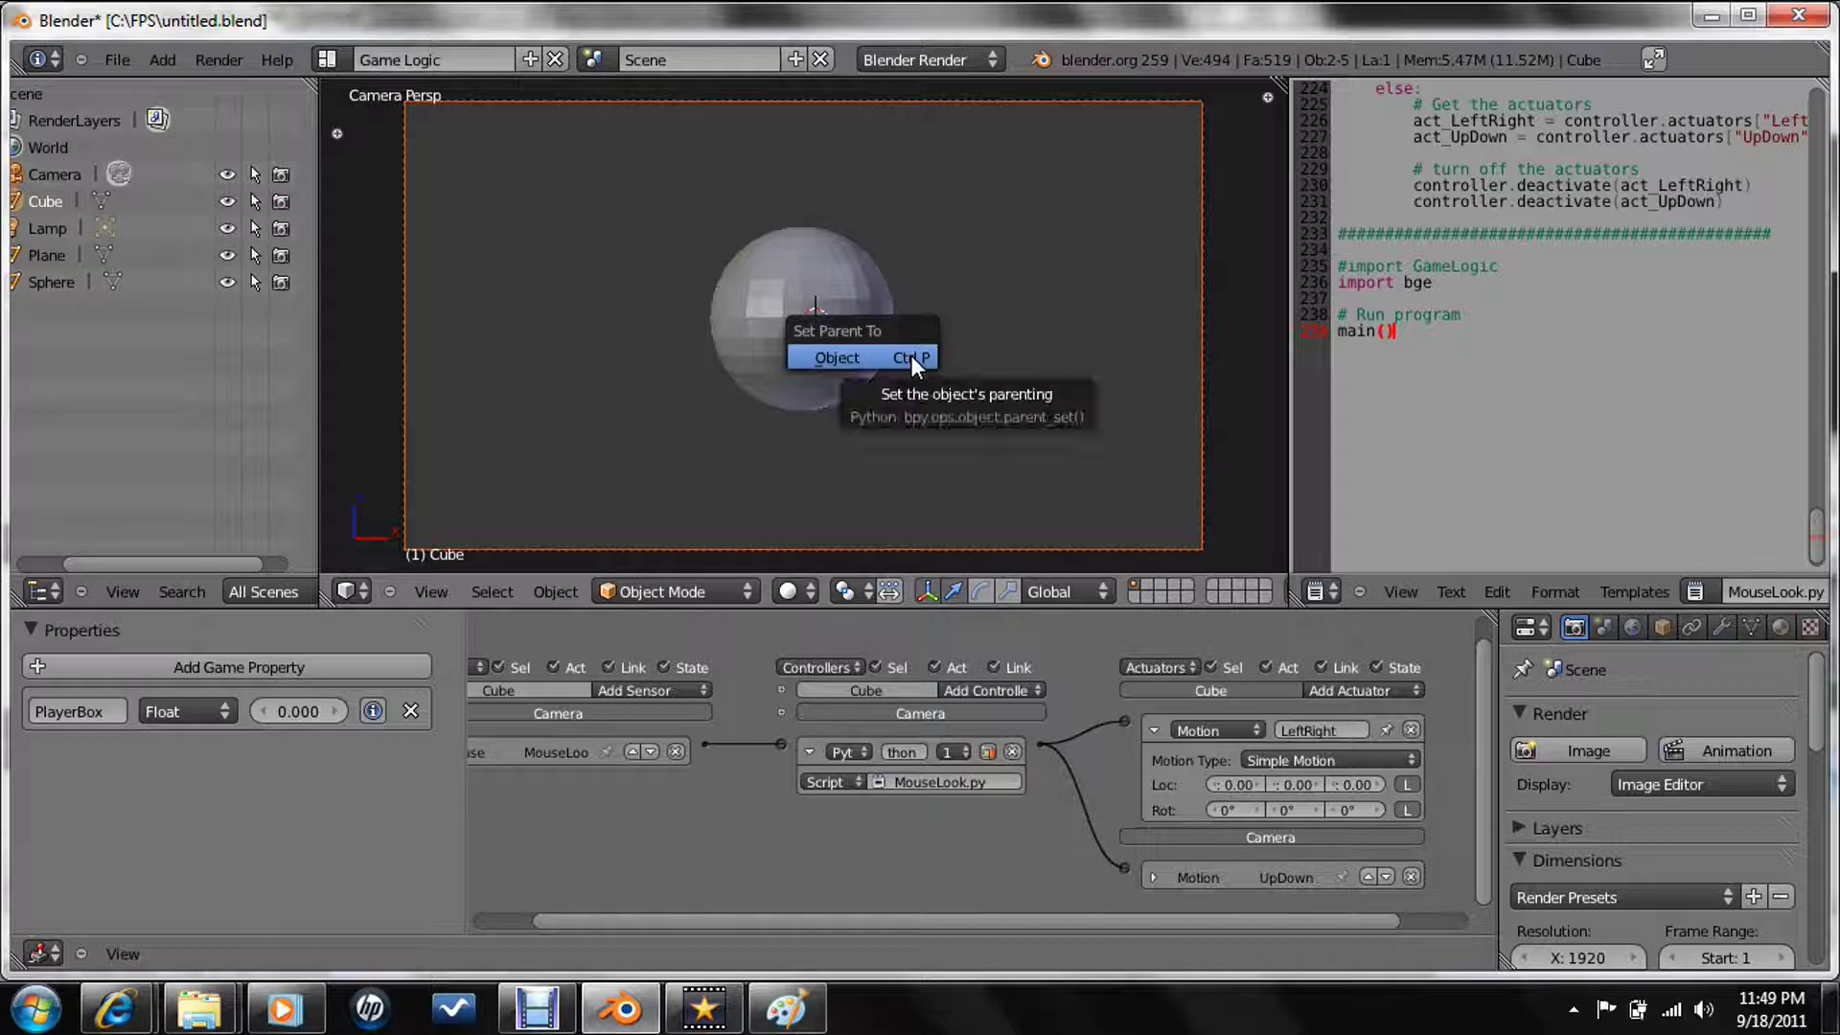
click(912, 357)
key(p)
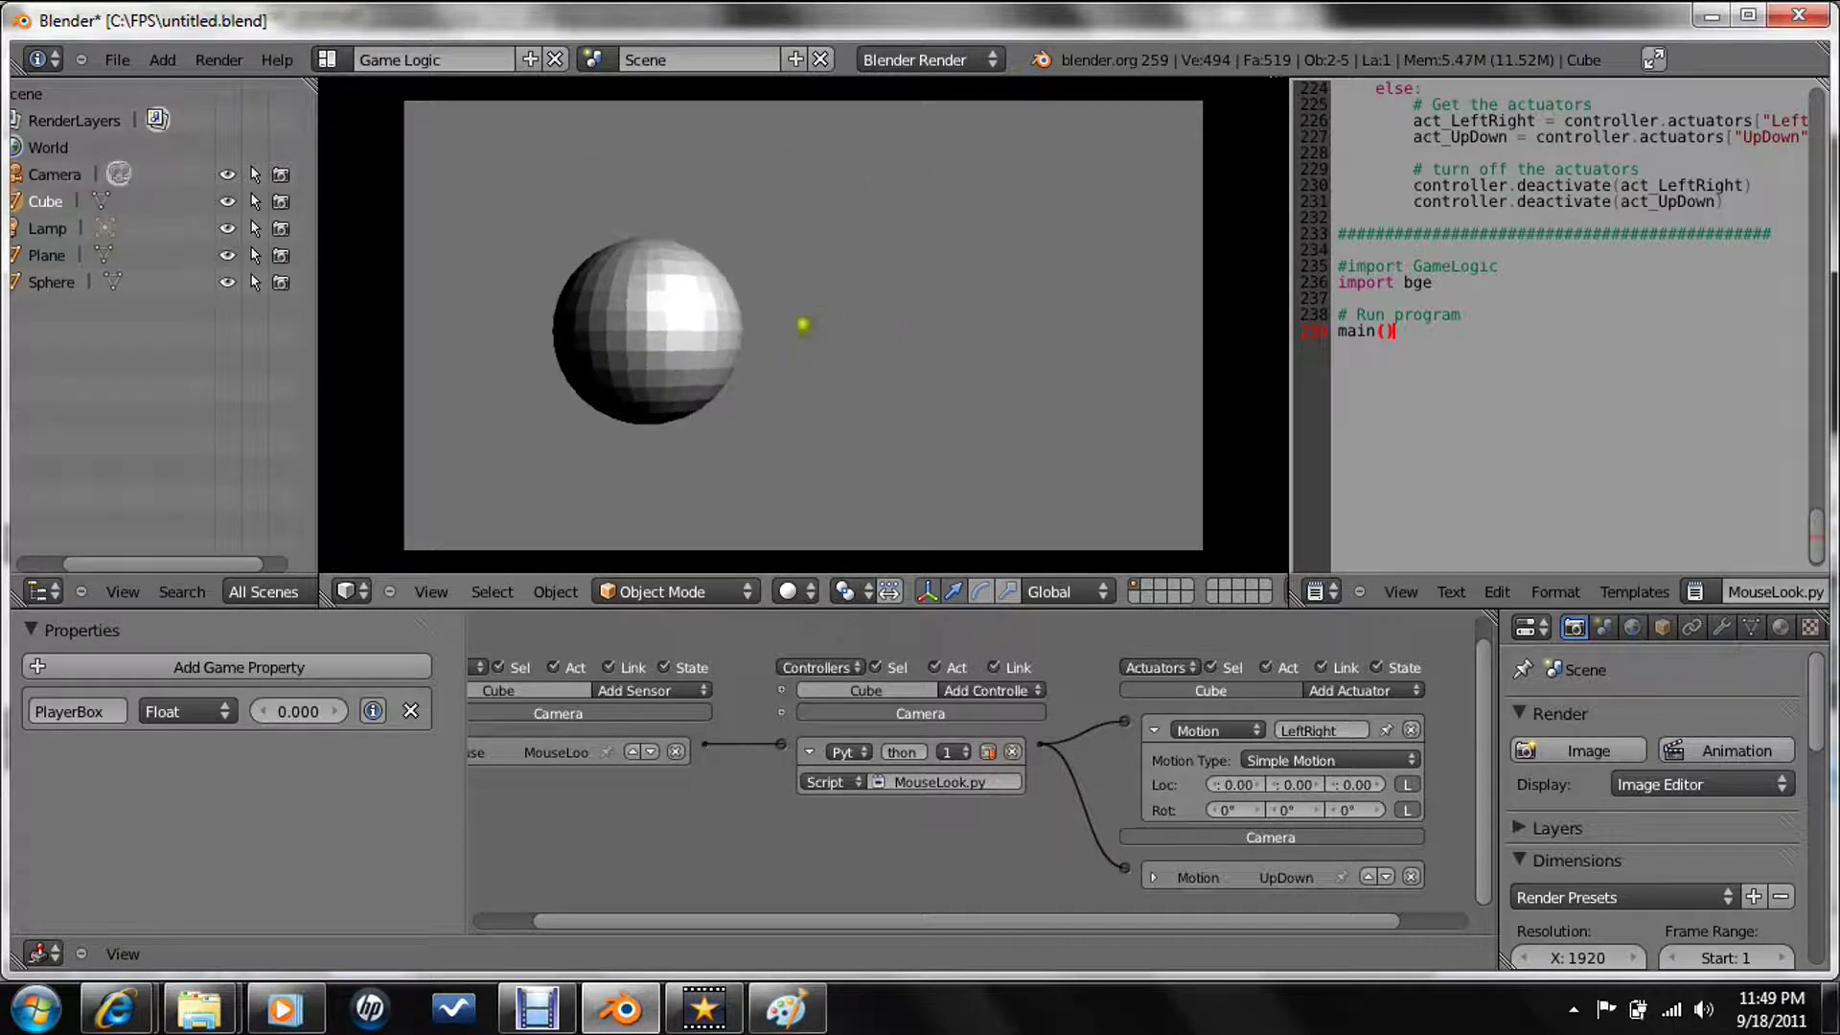
key(Escape)
- Select the camera and collapse the LeftRight actuator and the Python controller bricks
alt+right_click(803, 262)
click(803, 264)
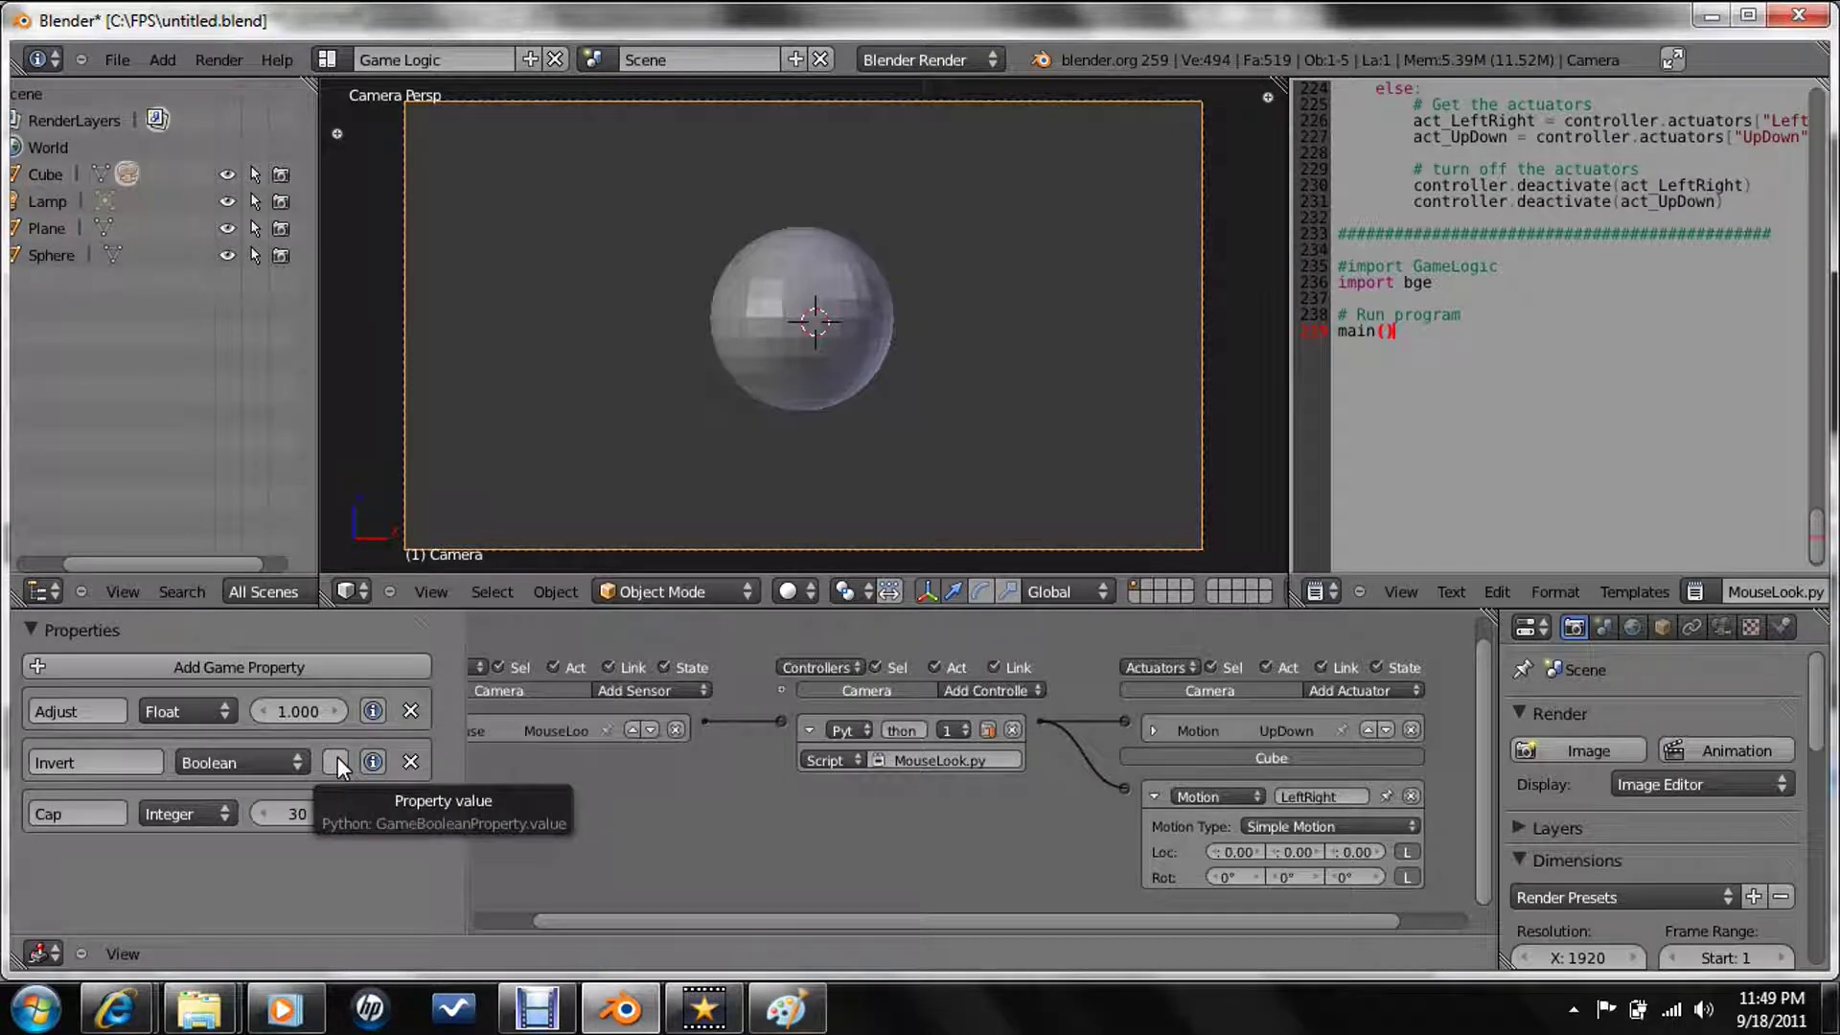
click(1159, 797)
click(807, 730)
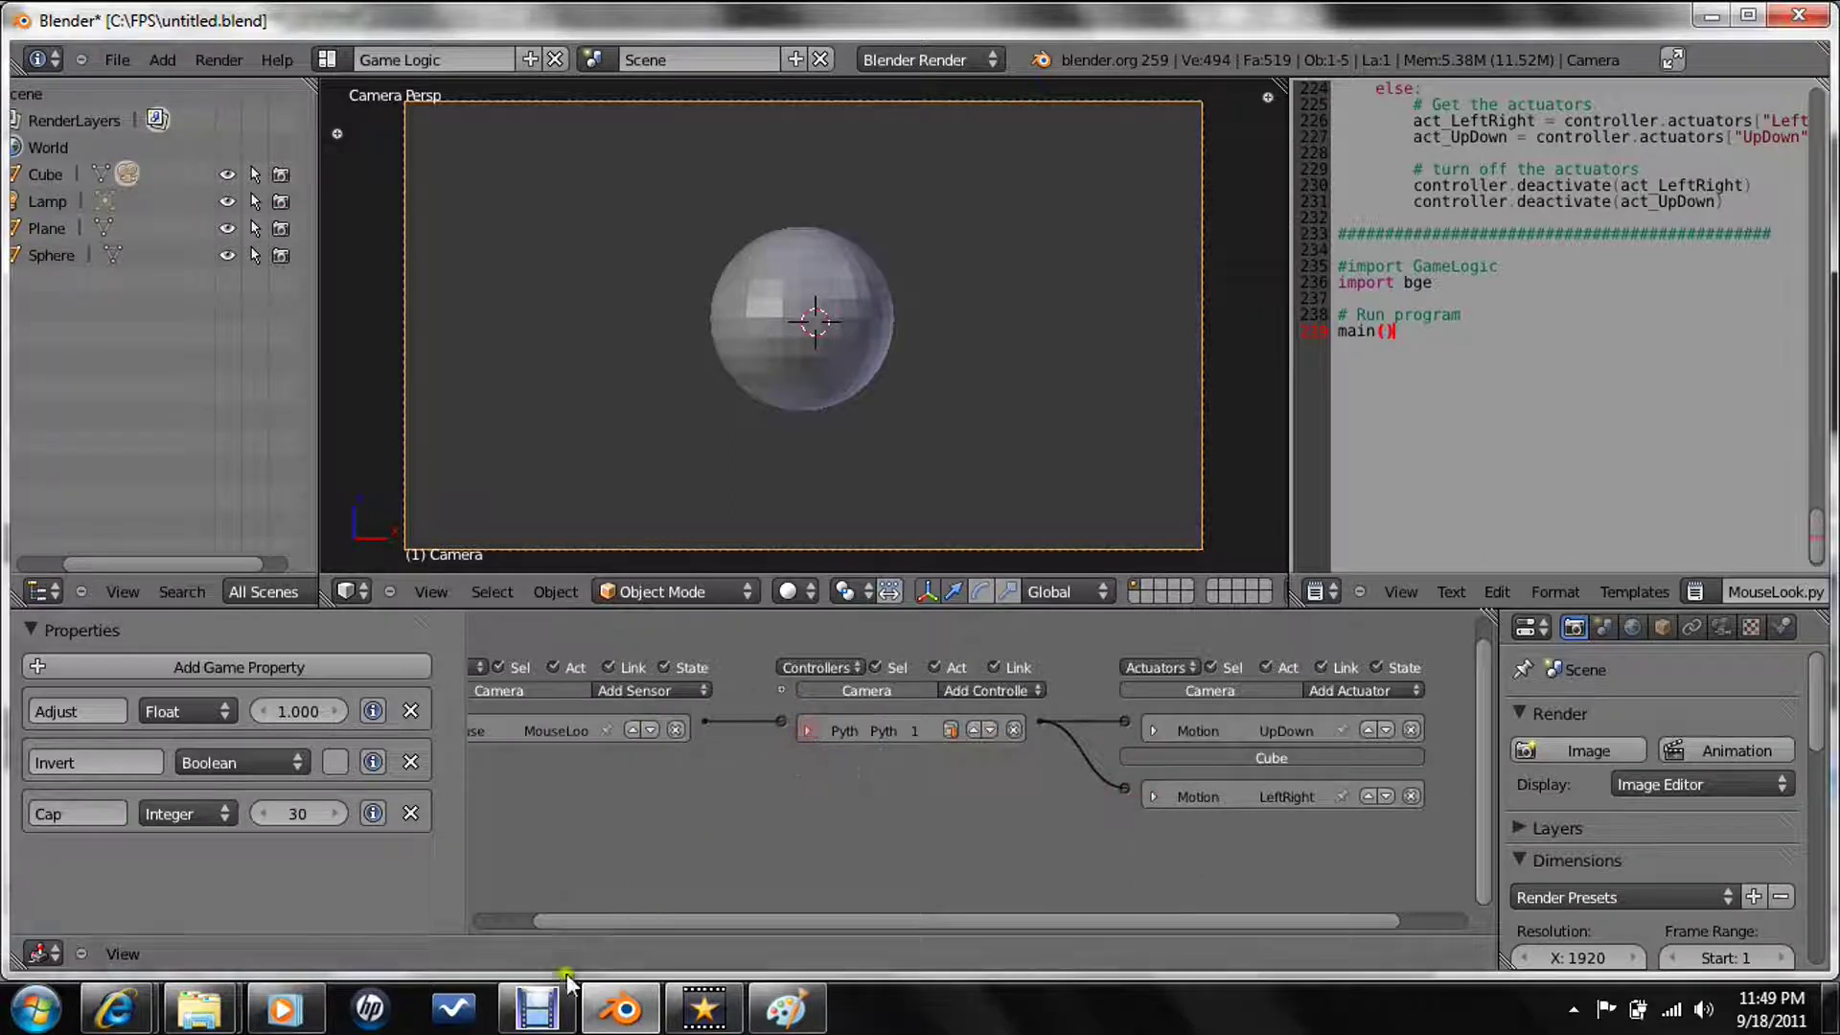
click(536, 1006)
click(537, 1006)
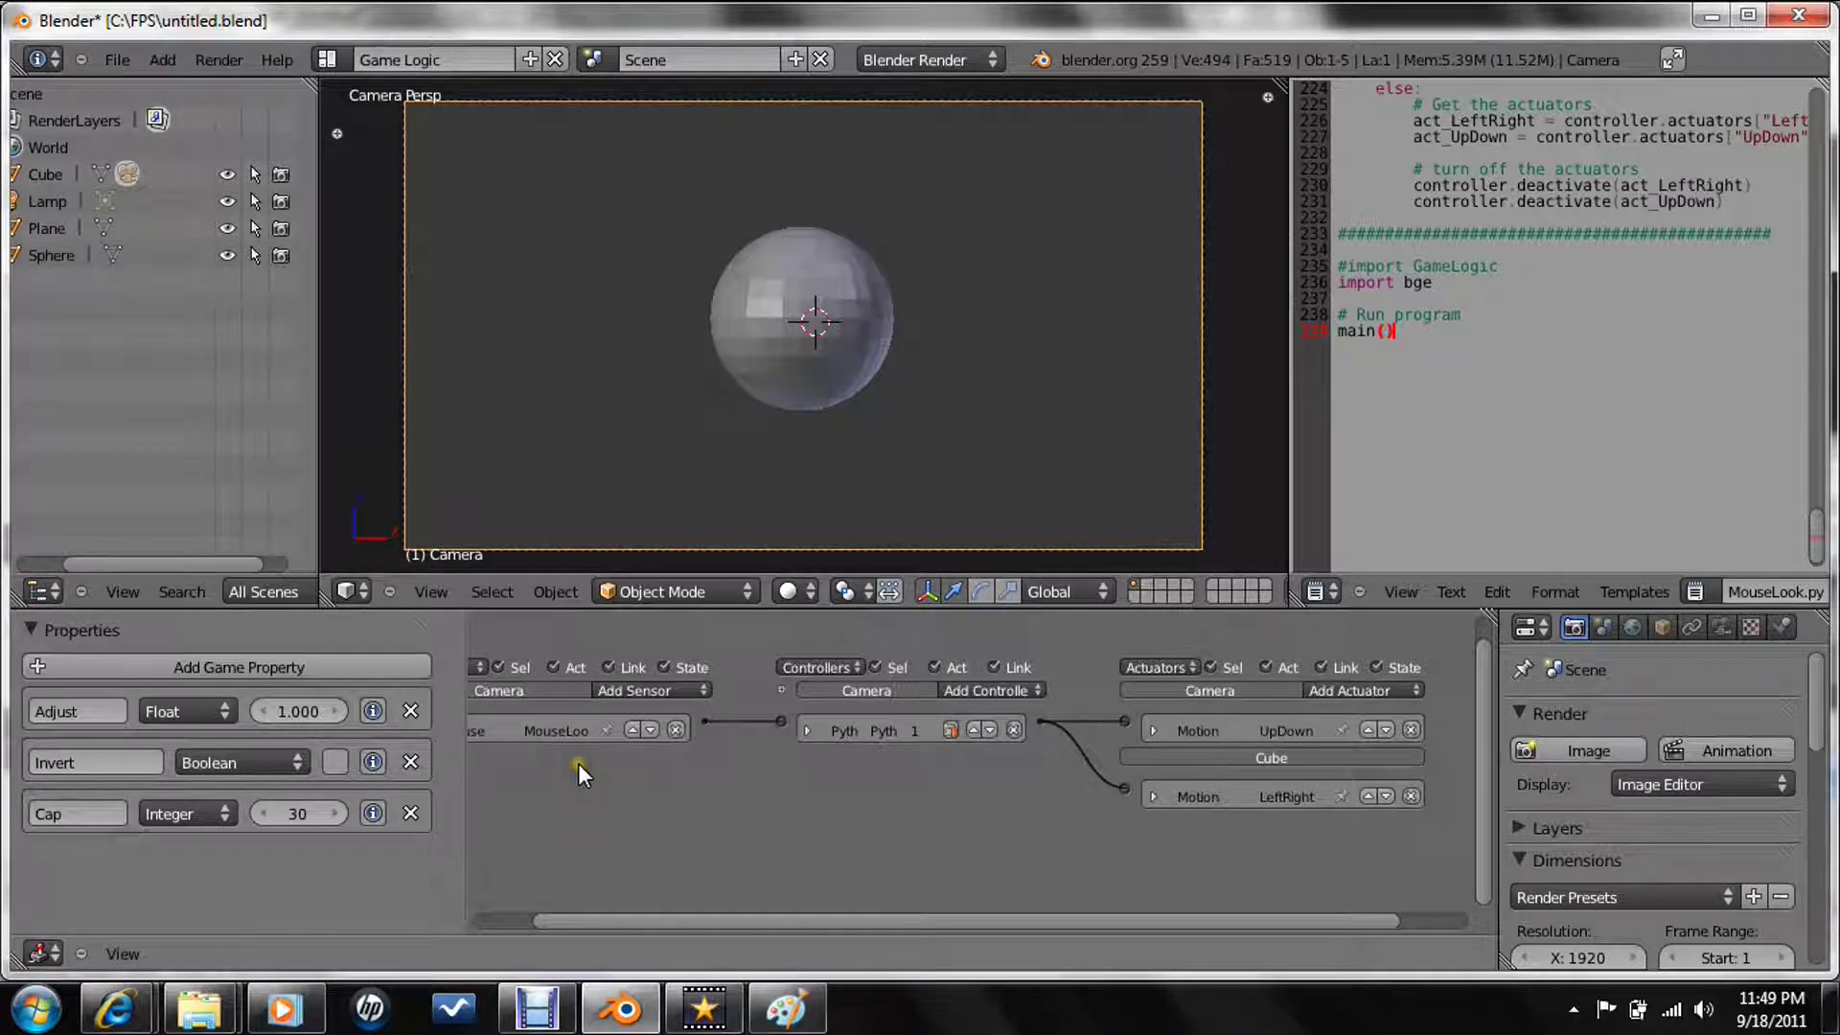
- Toggle the camera's Invert property between test runs of the game to compare both vertical mouse look directions
click(335, 762)
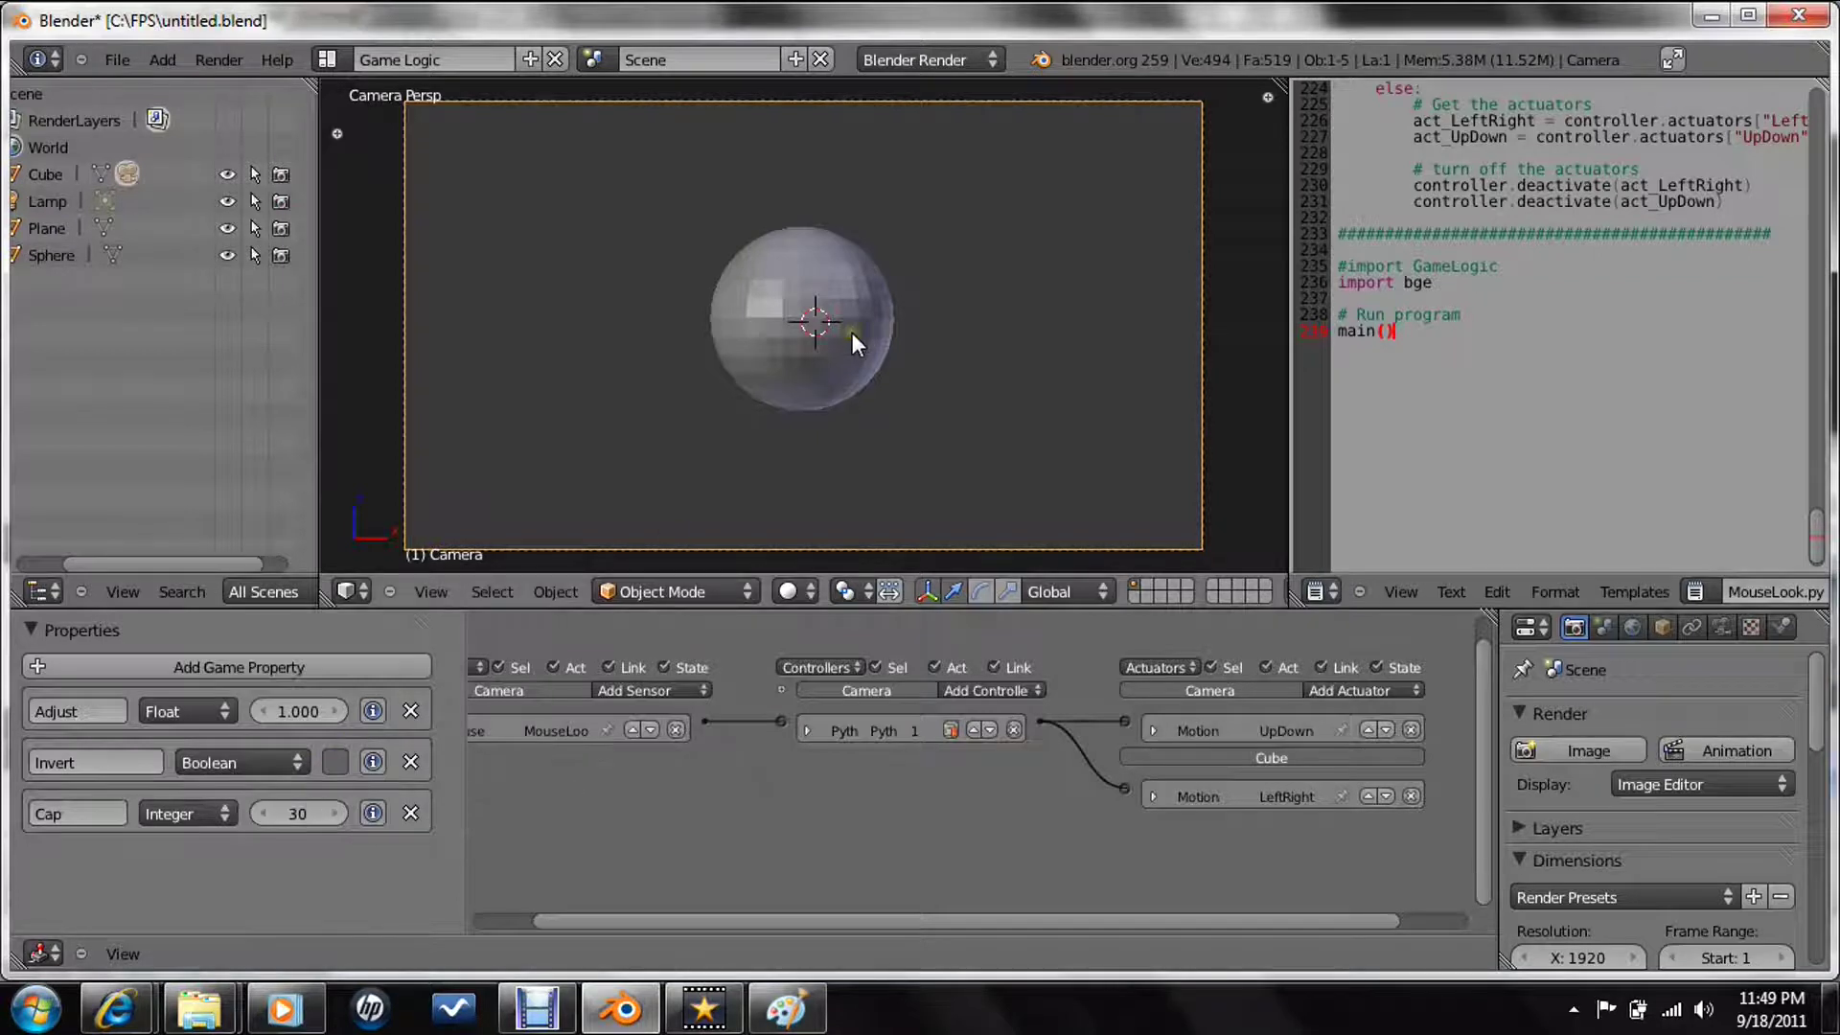
key(p)
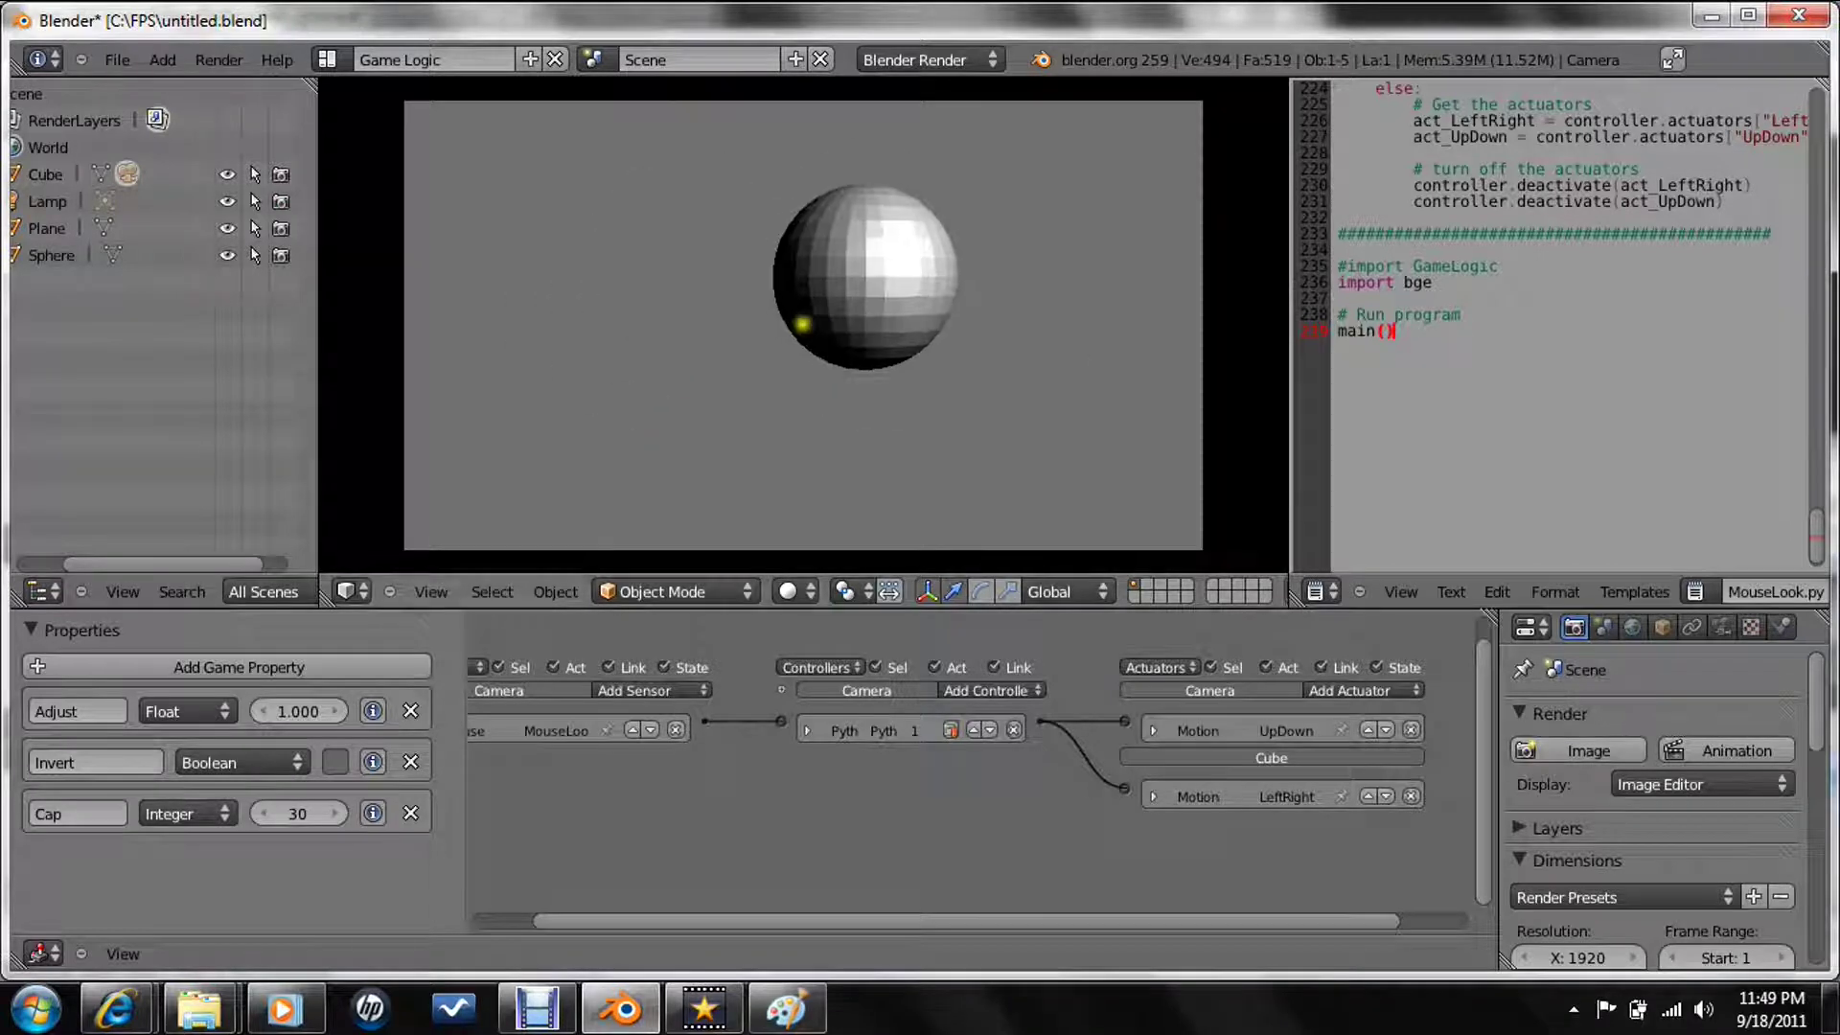
key(Escape)
click(334, 762)
key(p)
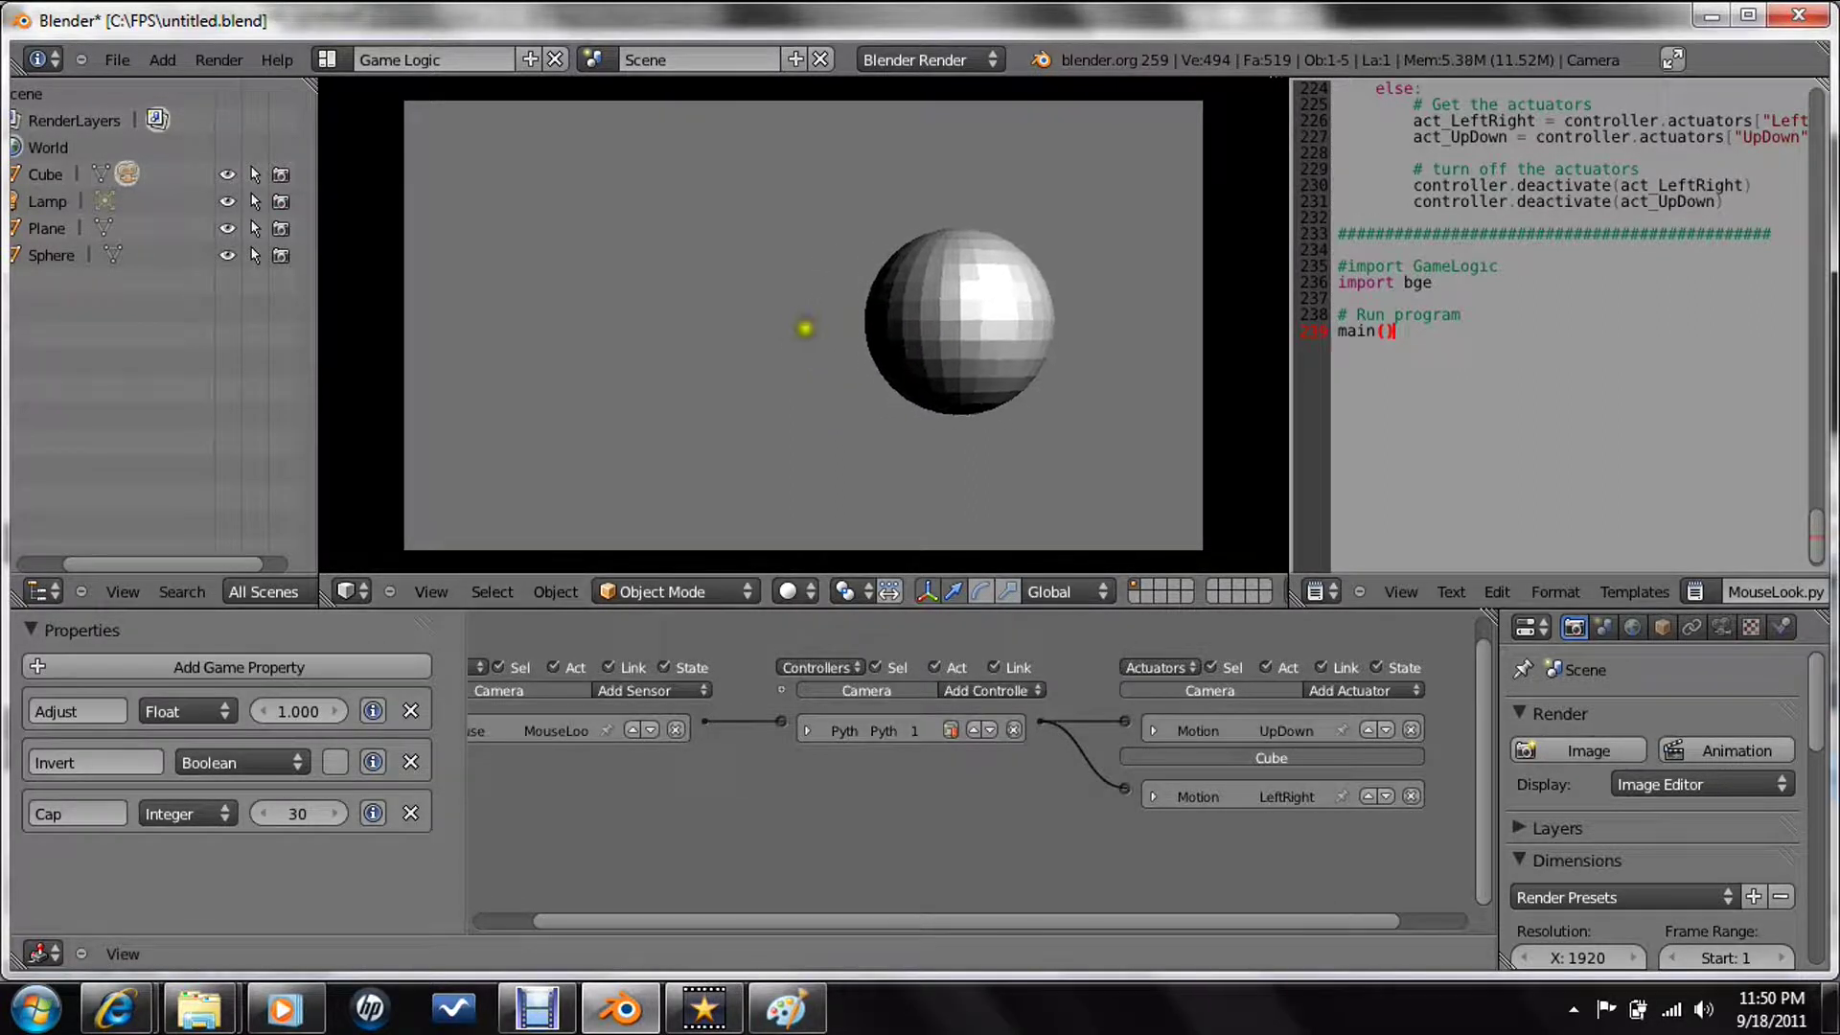
key(Escape)
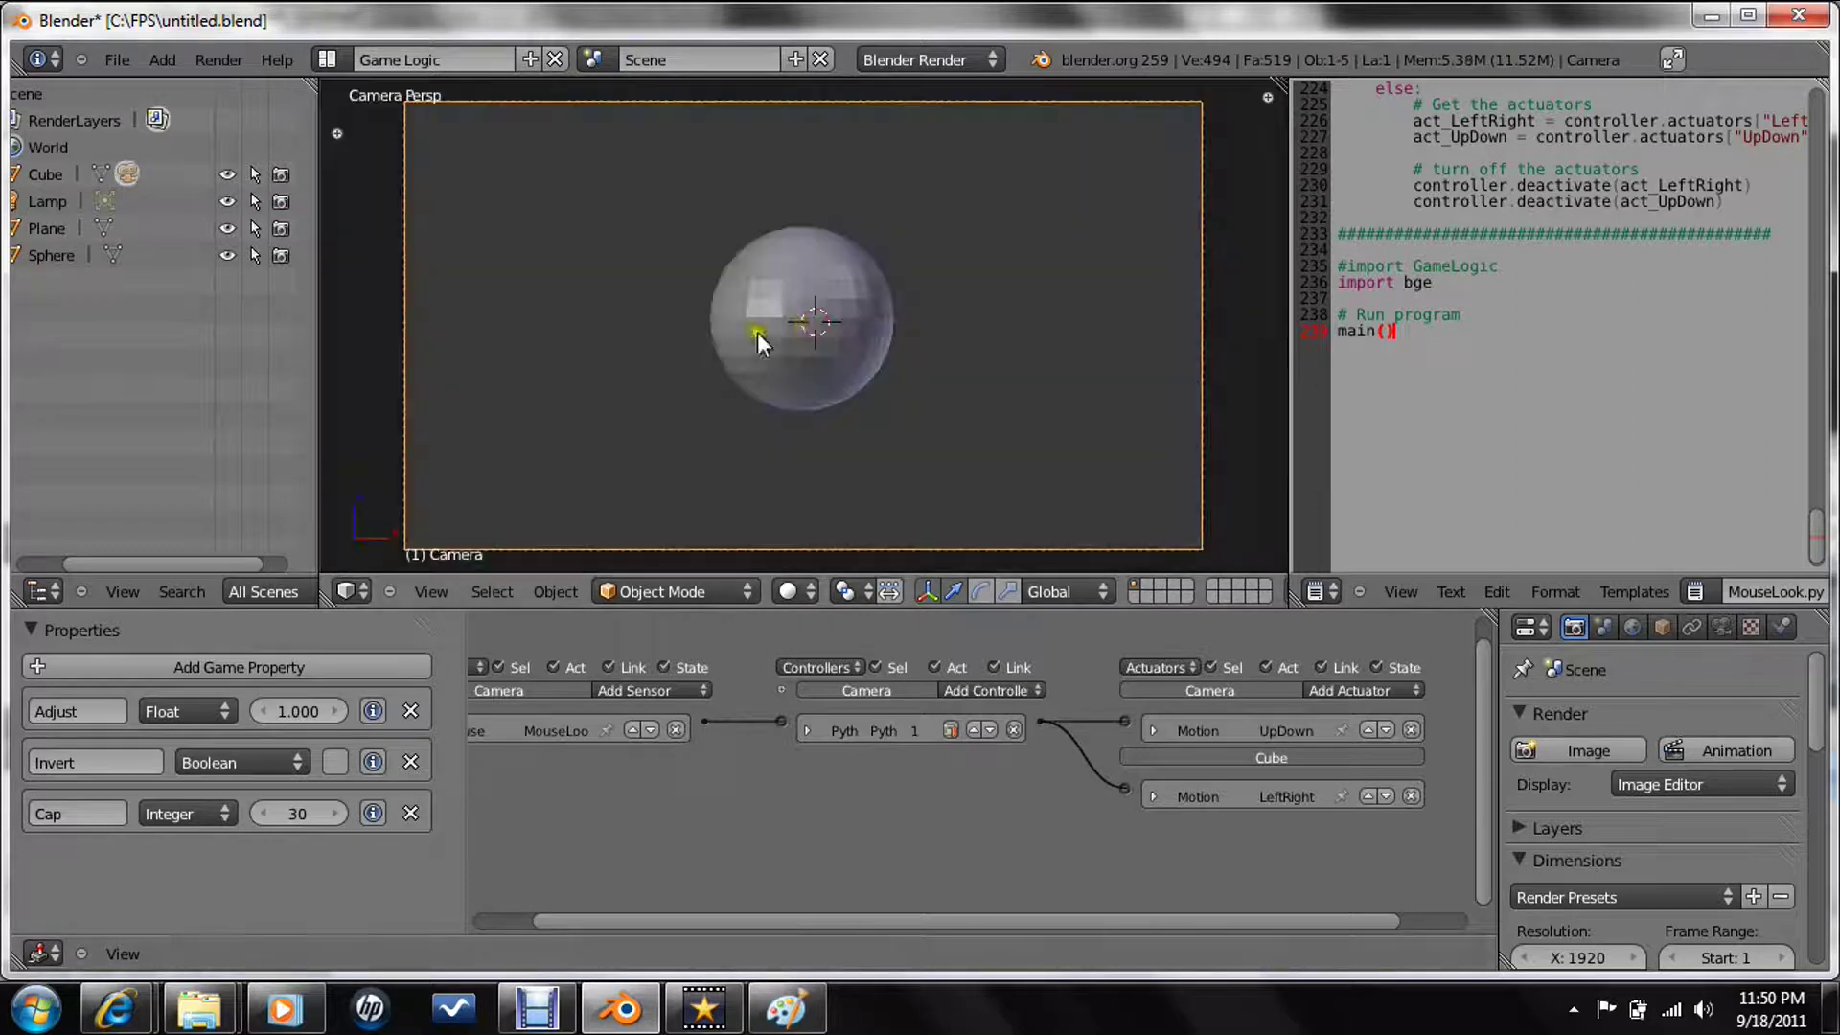
click(335, 761)
key(p)
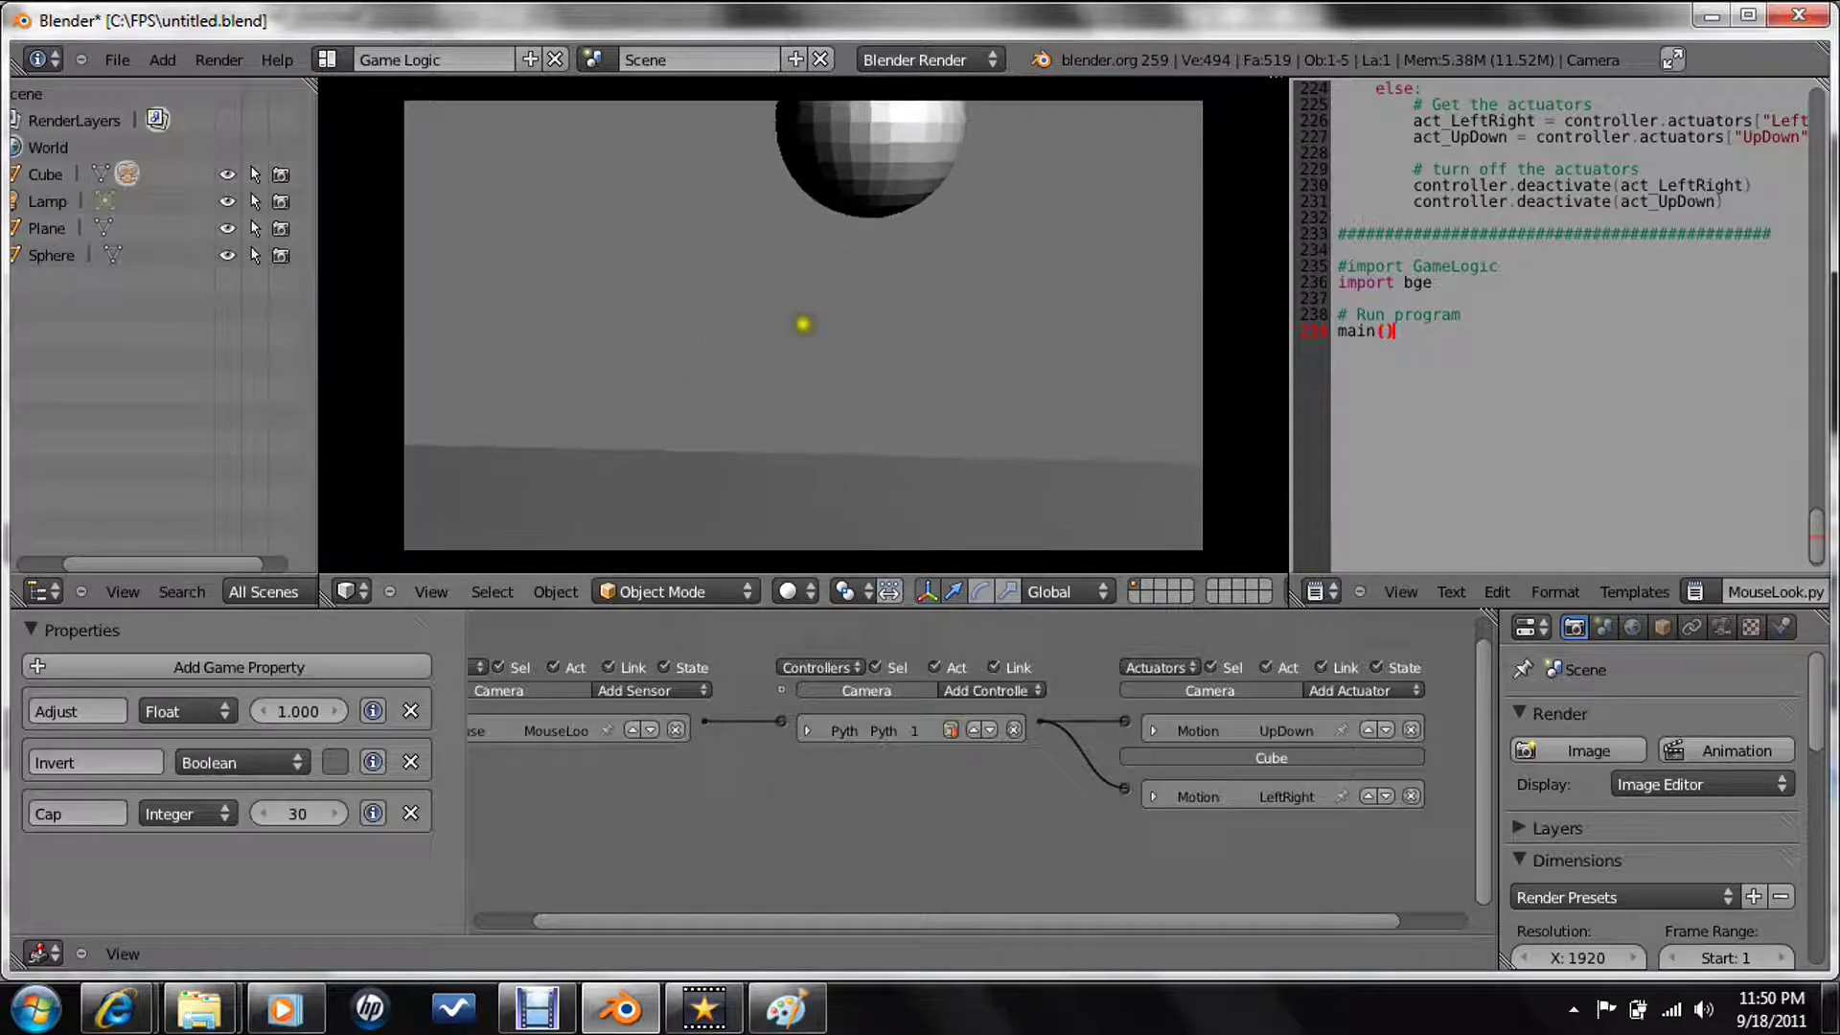
key(Escape)
- Delete the sphere and save over untitled.blend before and after removing it
key(ctrl+s)
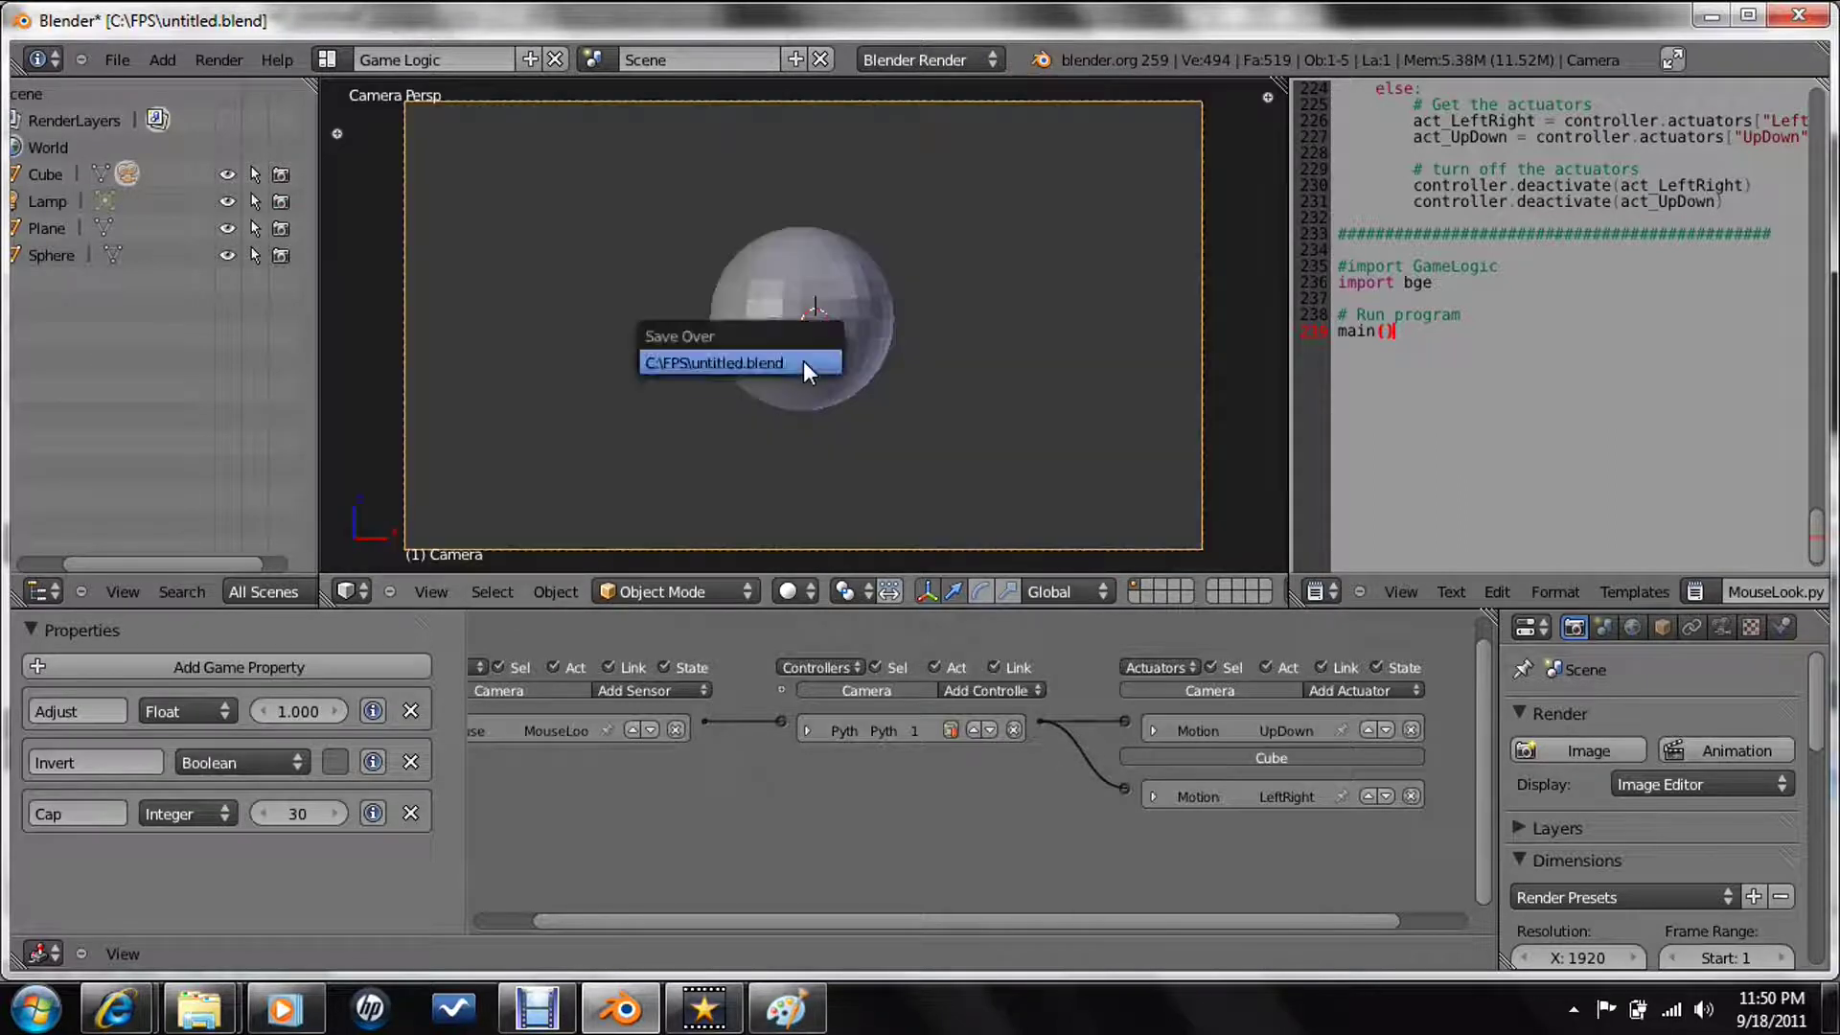
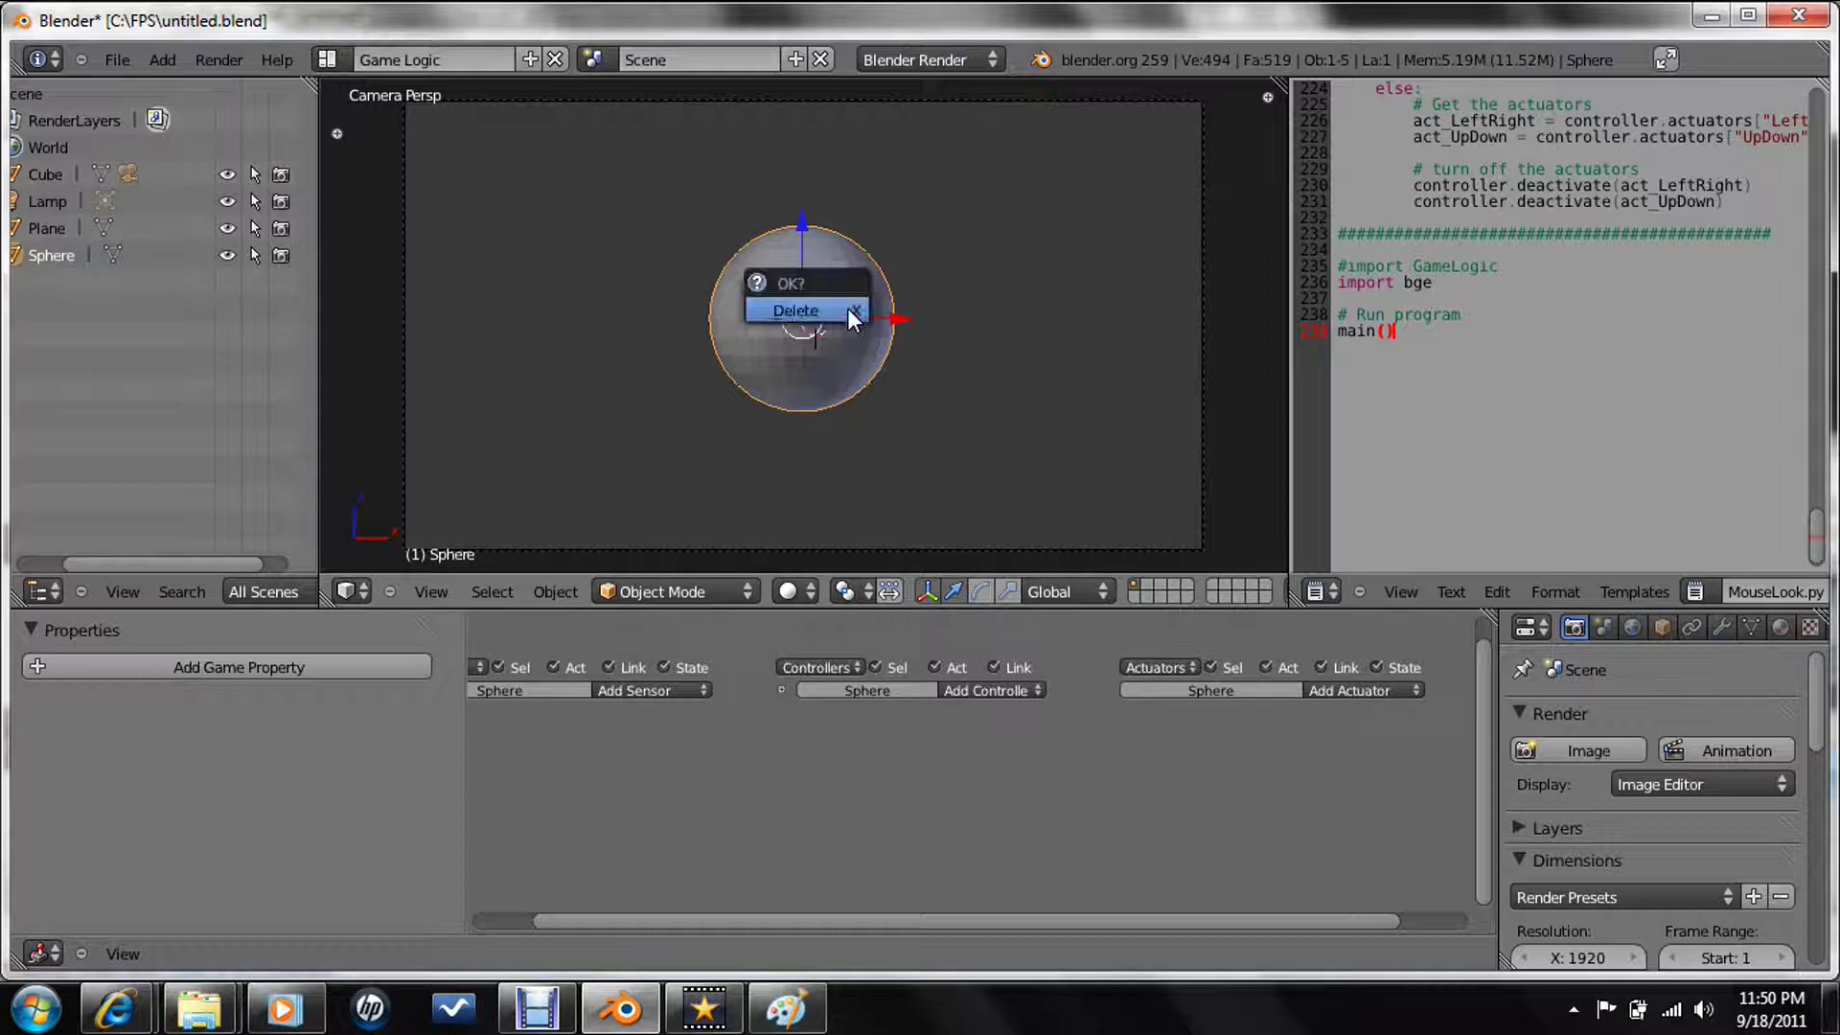
key(ctrl+s)
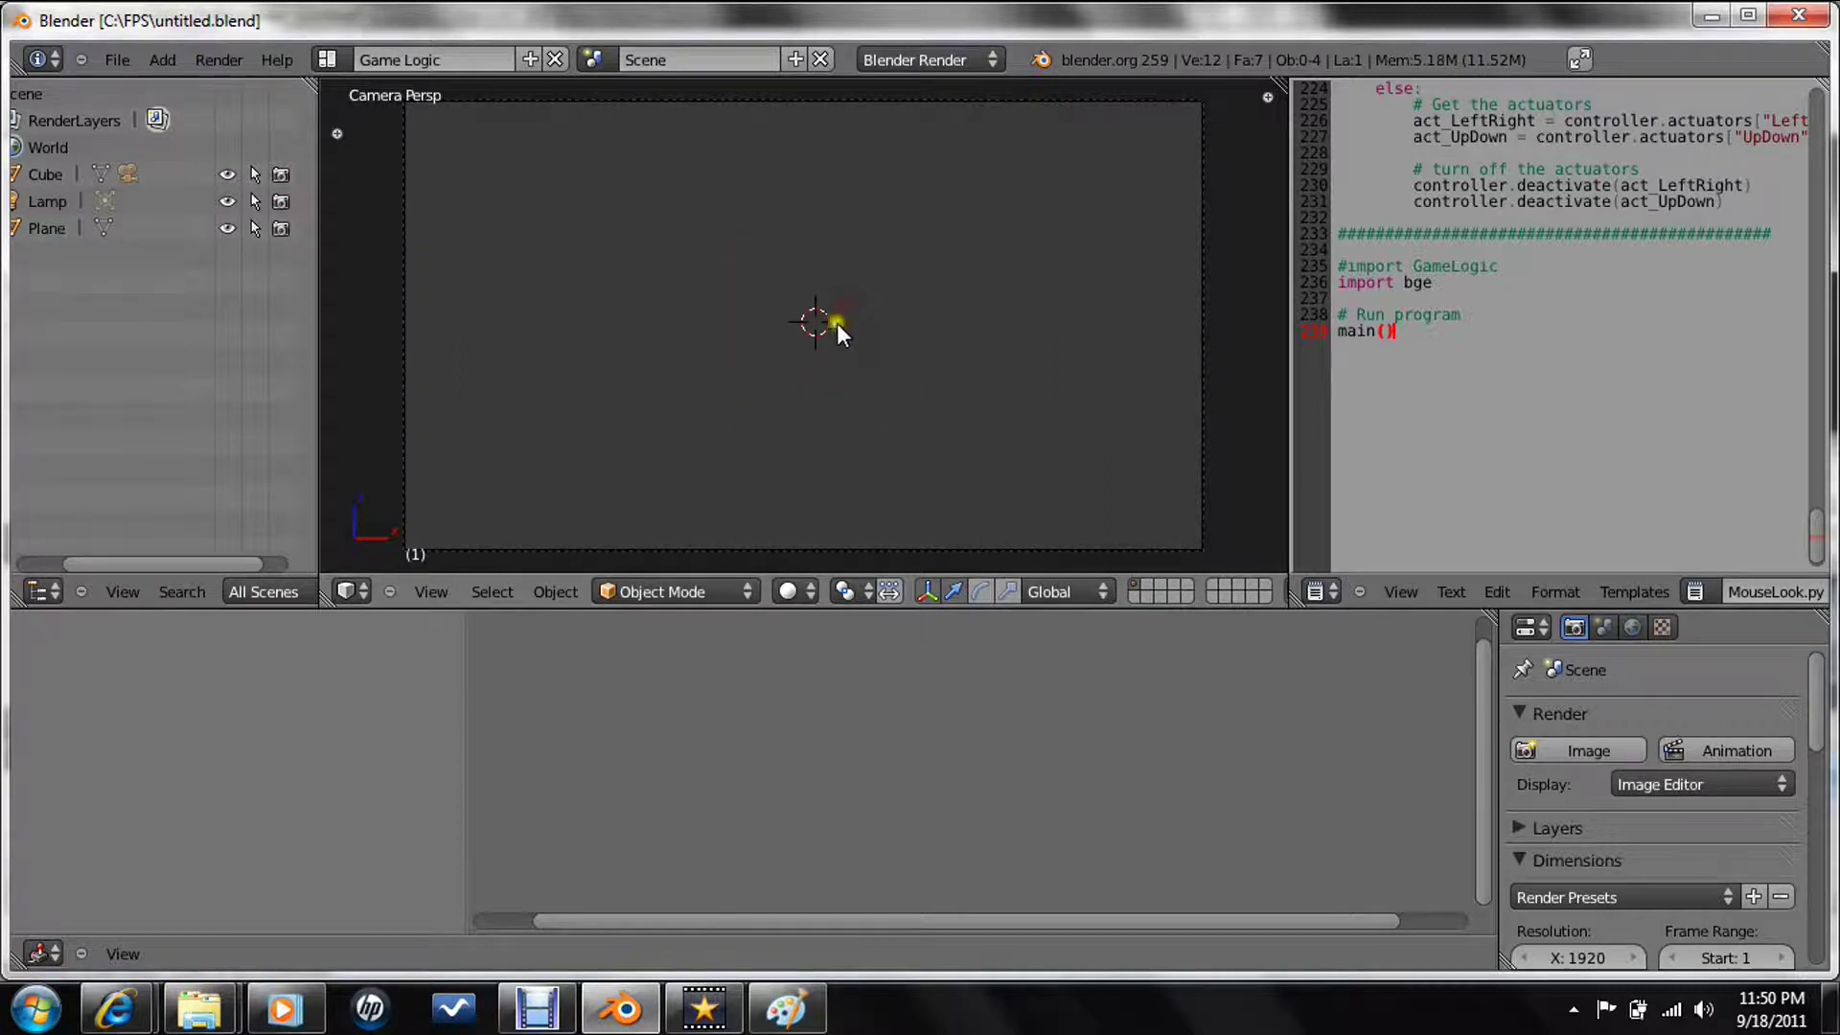
- Append the Pistol object from C:\gun\Pistol_SigSauer[1].blend into the scene
click(117, 58)
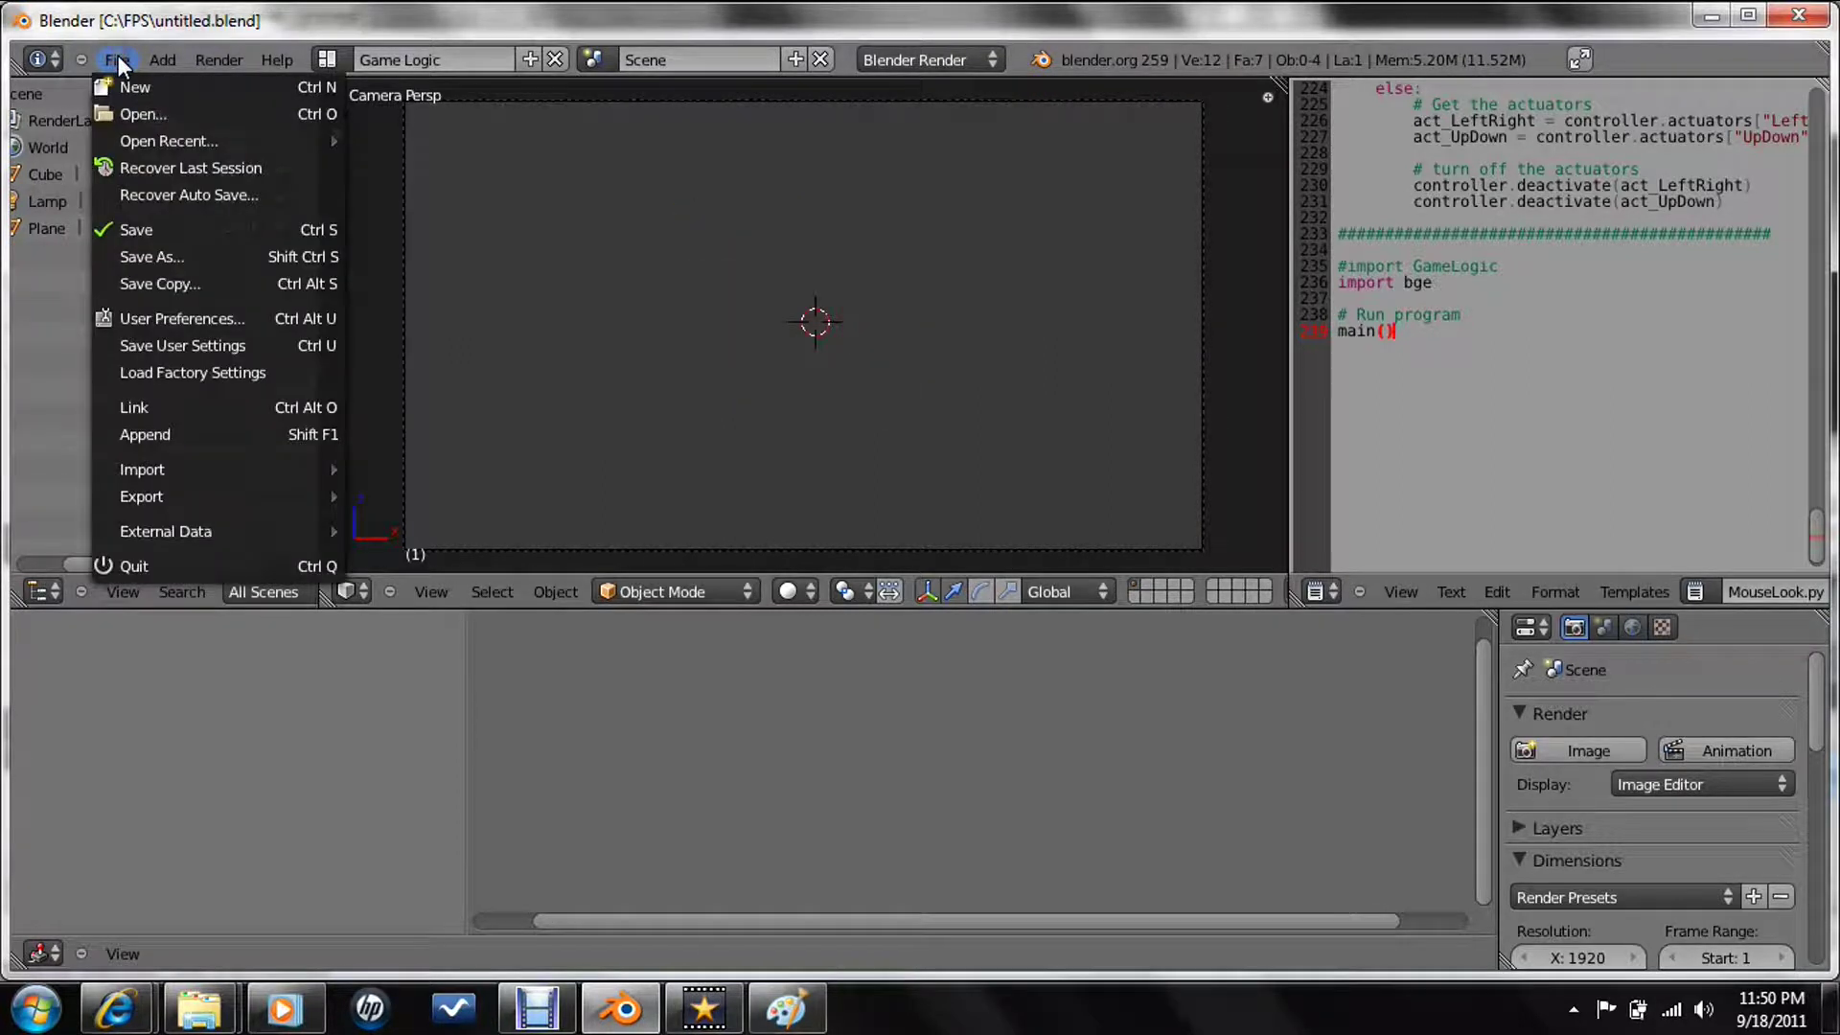
click(159, 435)
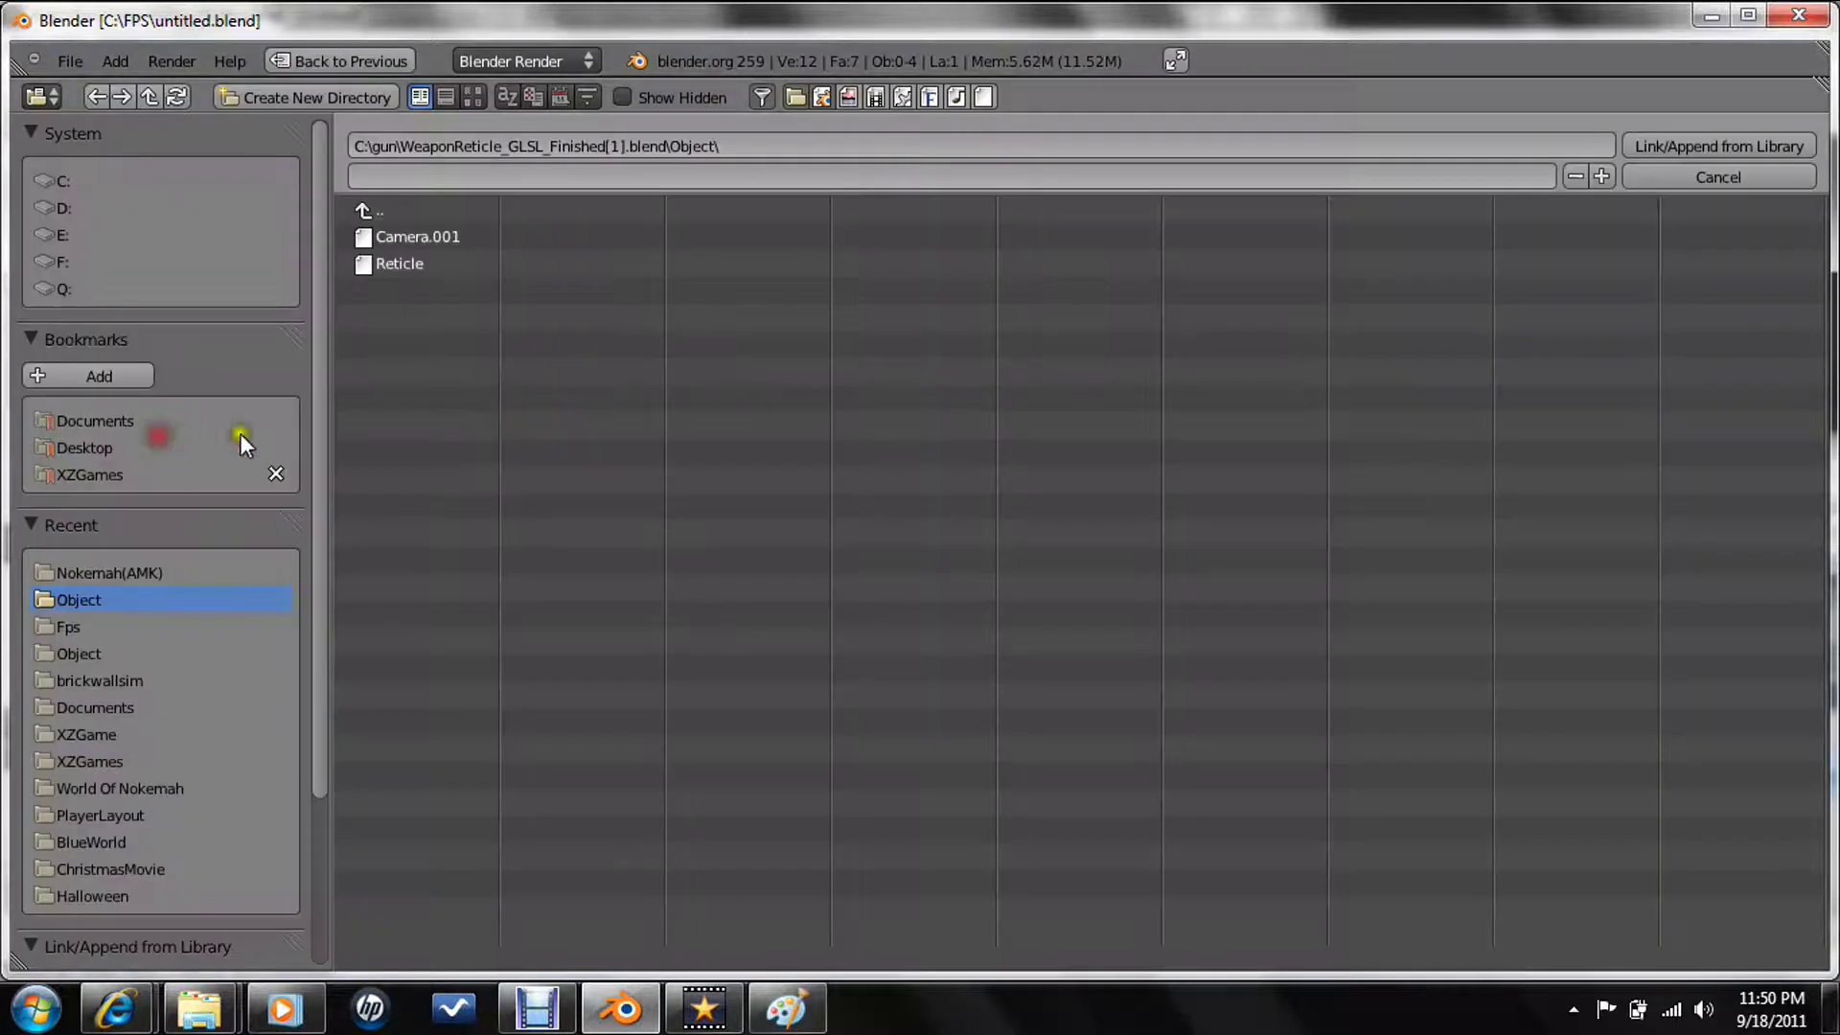
click(131, 174)
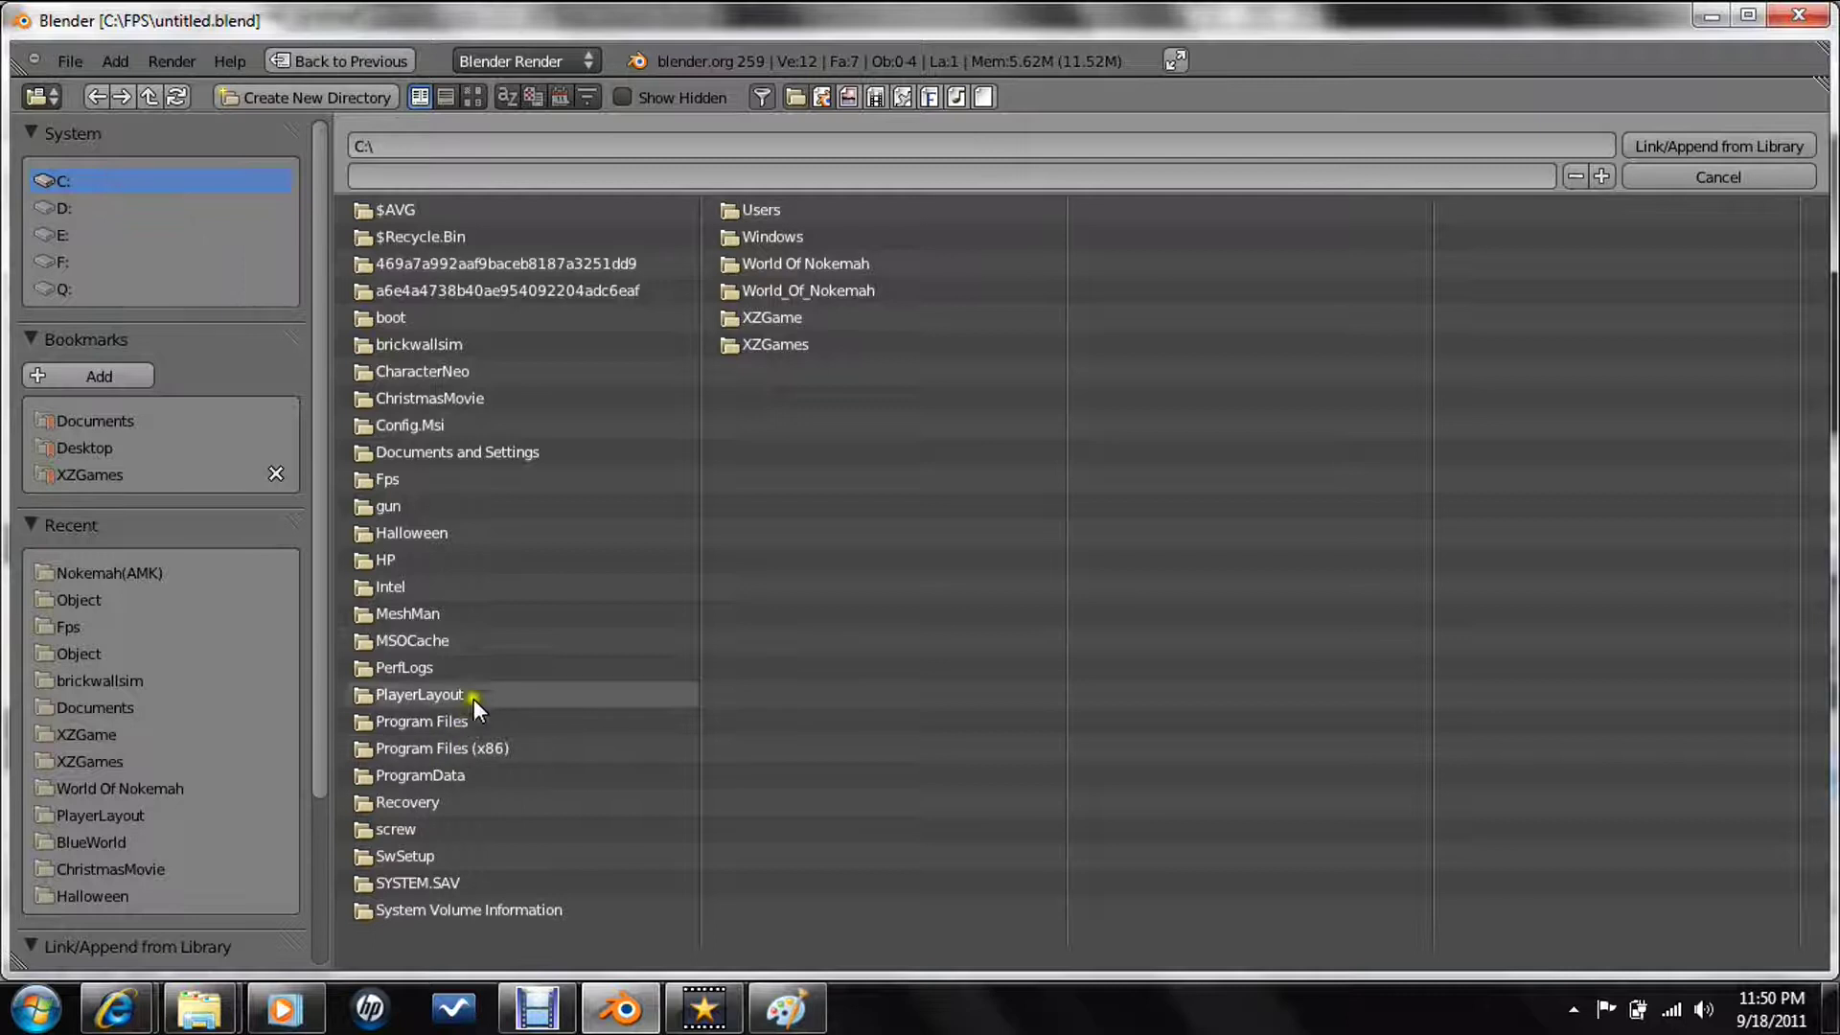
click(430, 511)
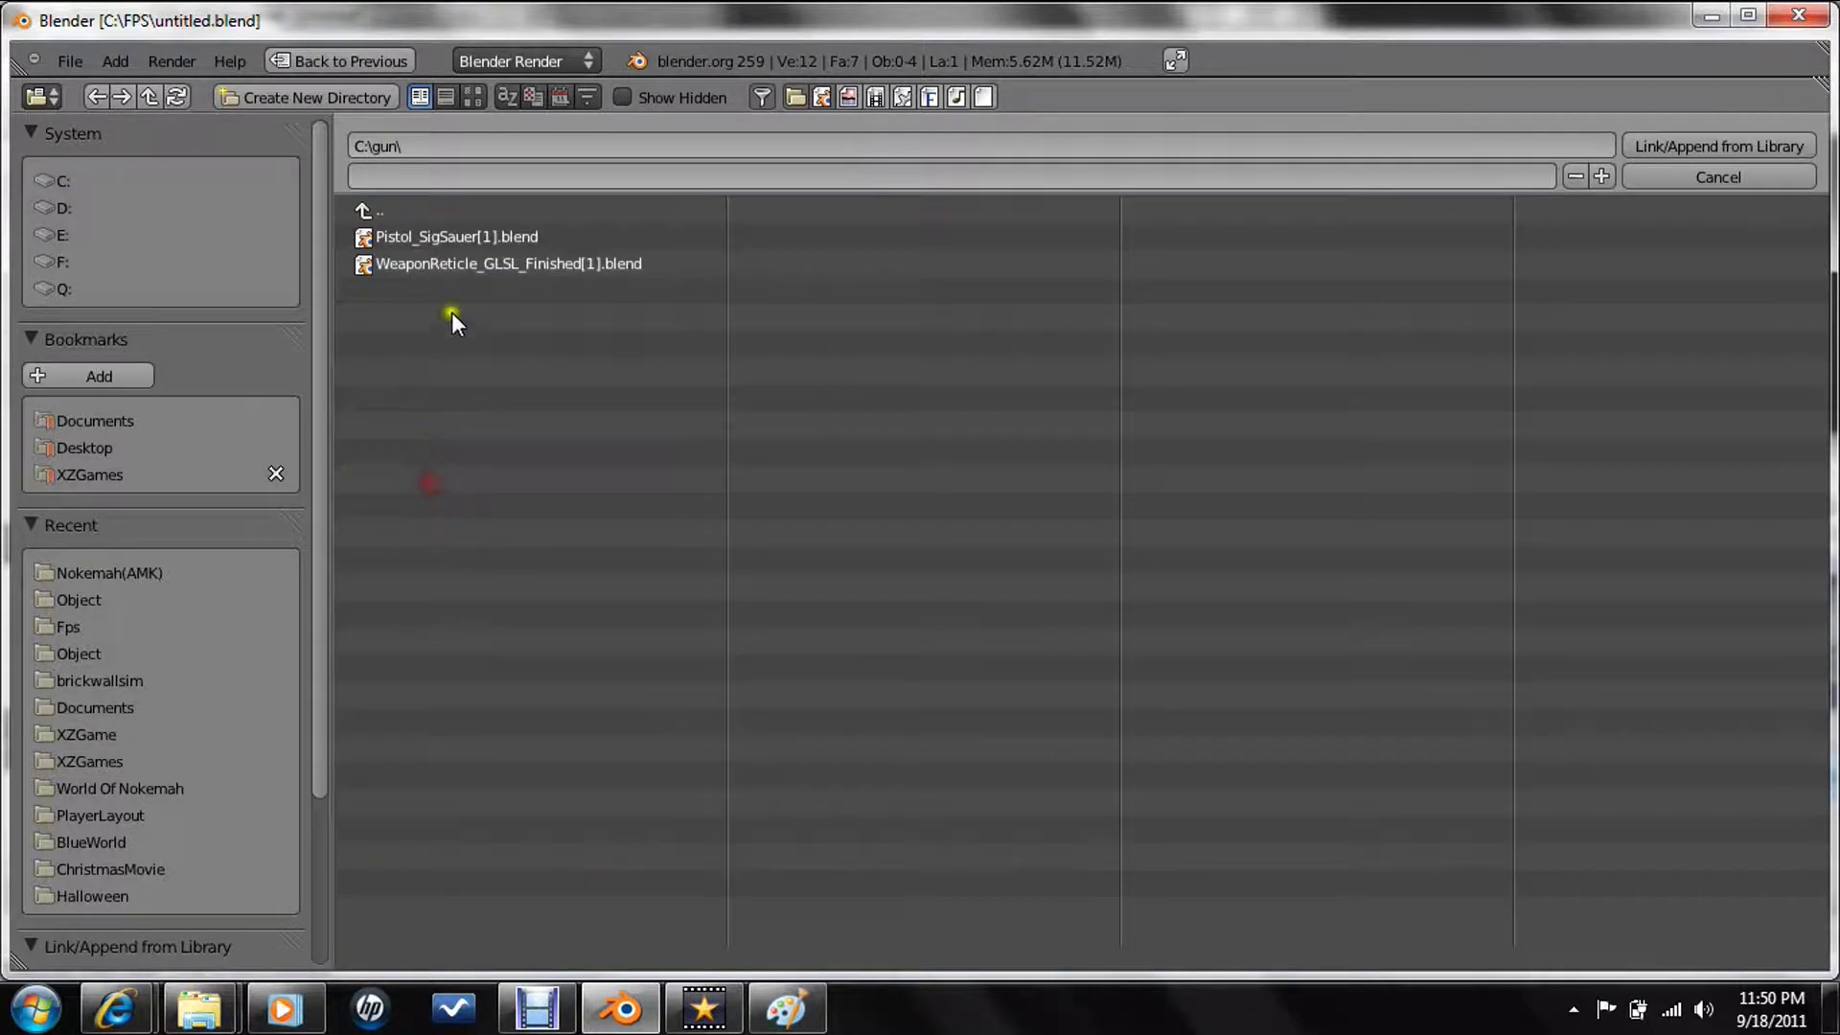
click(450, 235)
click(384, 372)
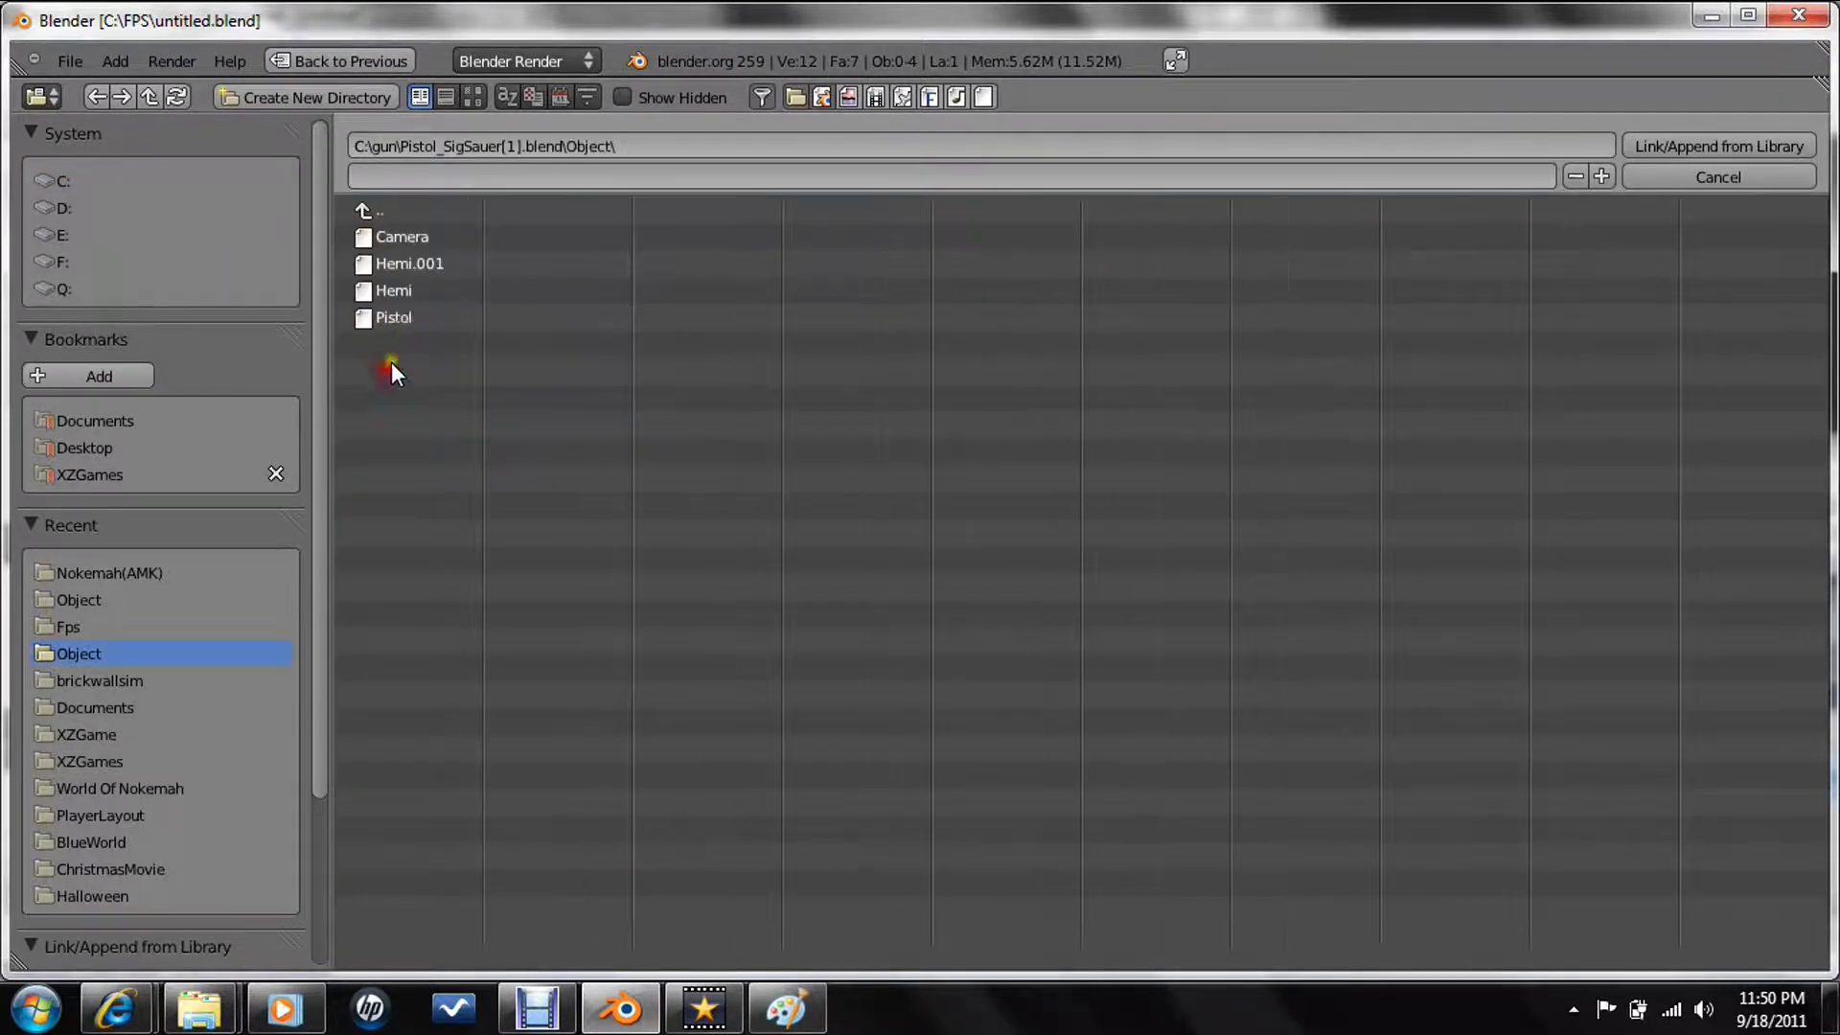
click(408, 318)
click(1718, 146)
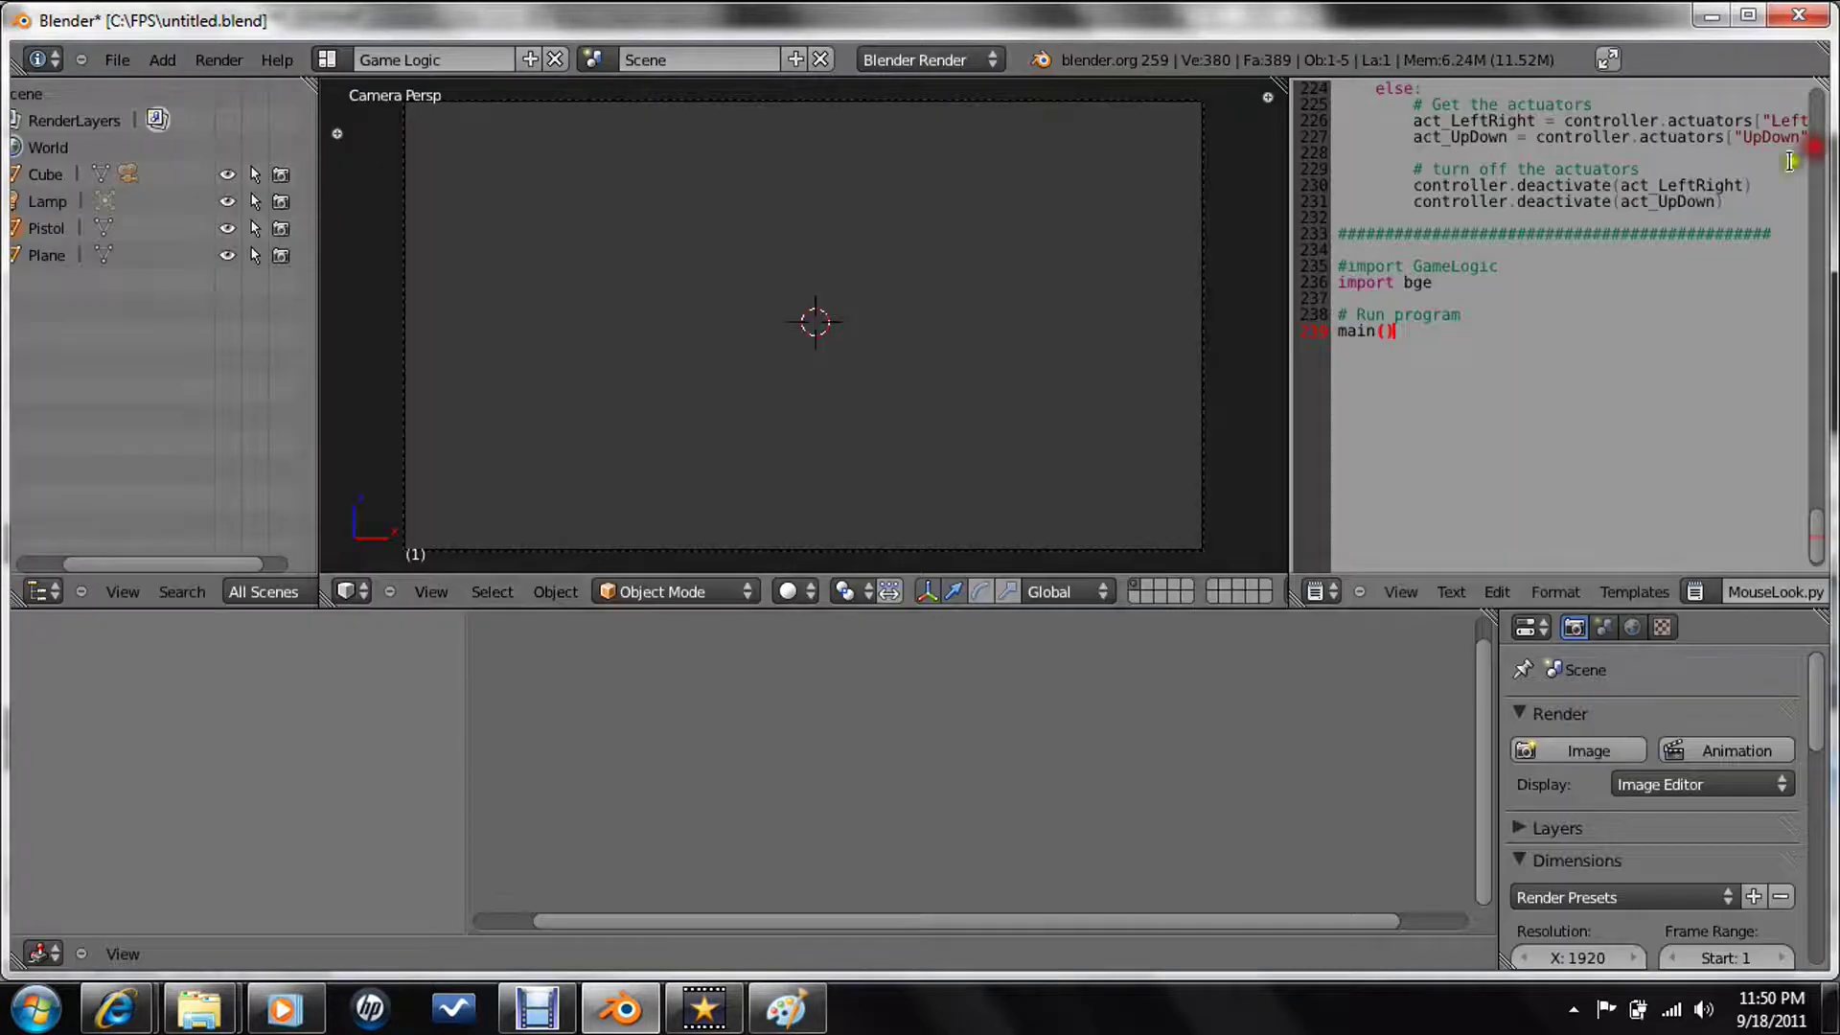
- Move the pistol off the floor to a spot in front of the camera, slightly below its height, in the right view
key(KP_1)
middle_drag(631, 457, 845, 322)
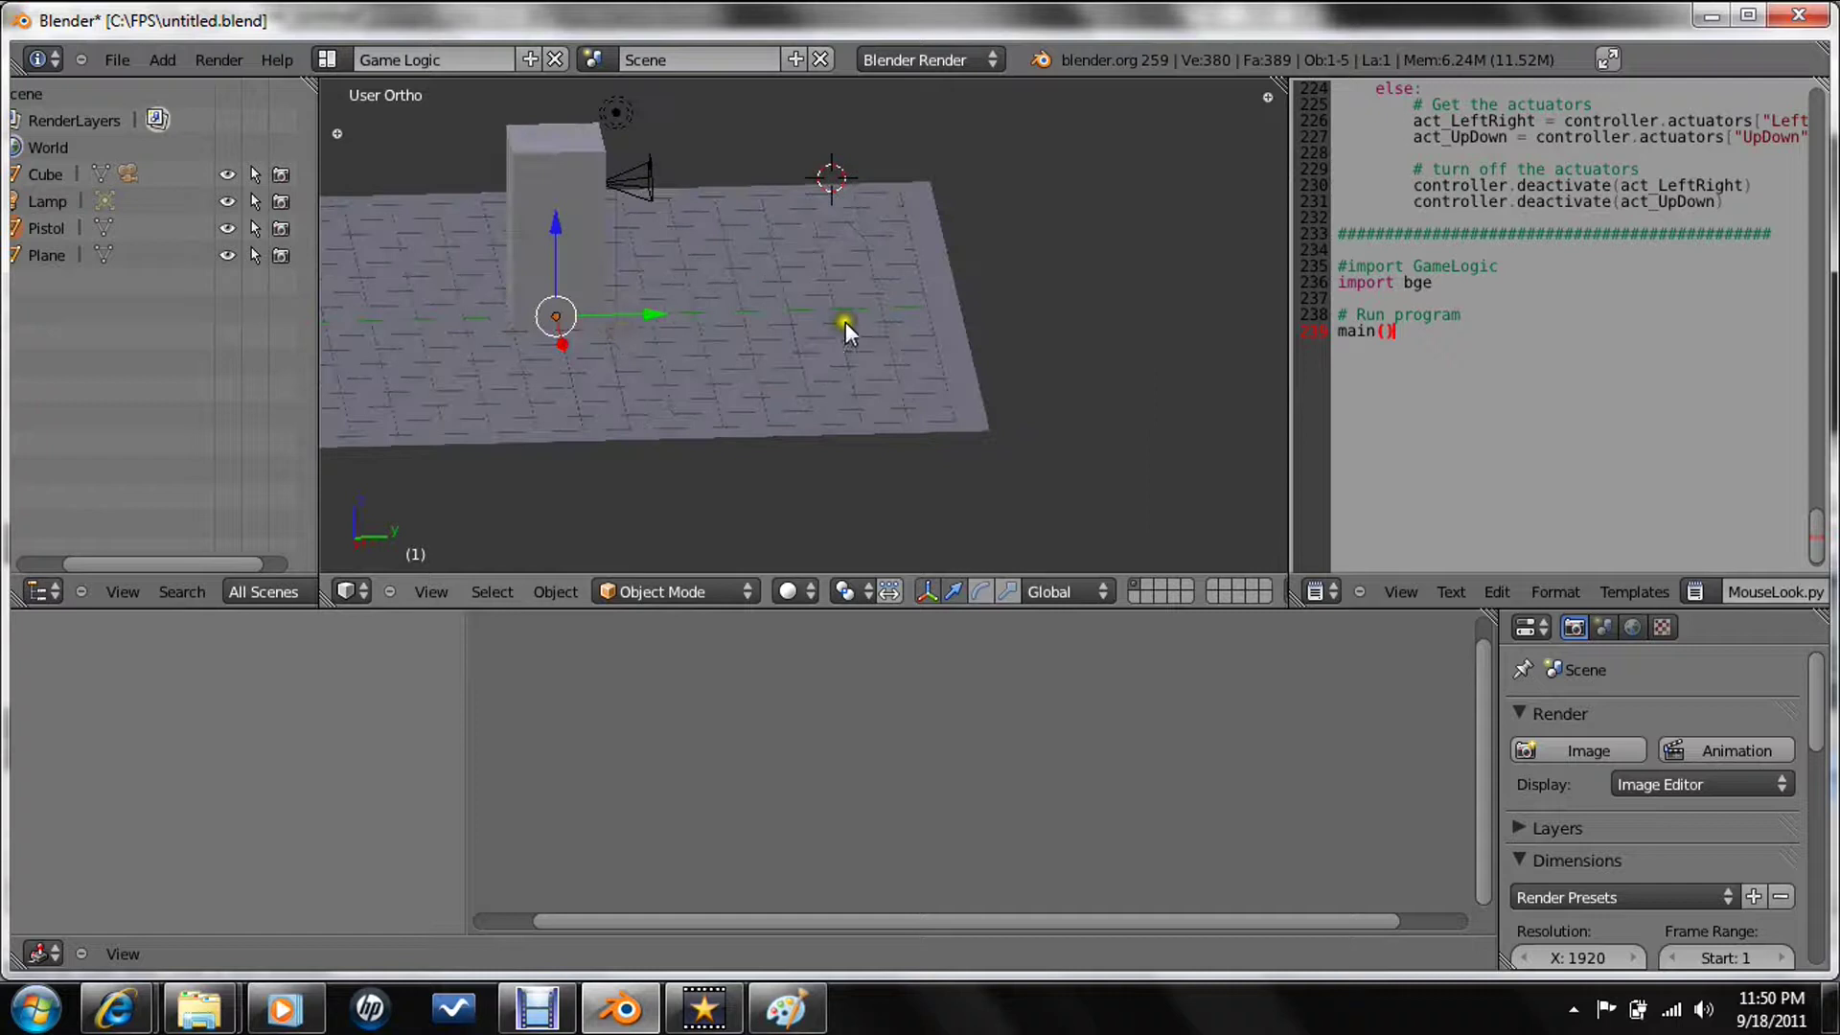
key(g)
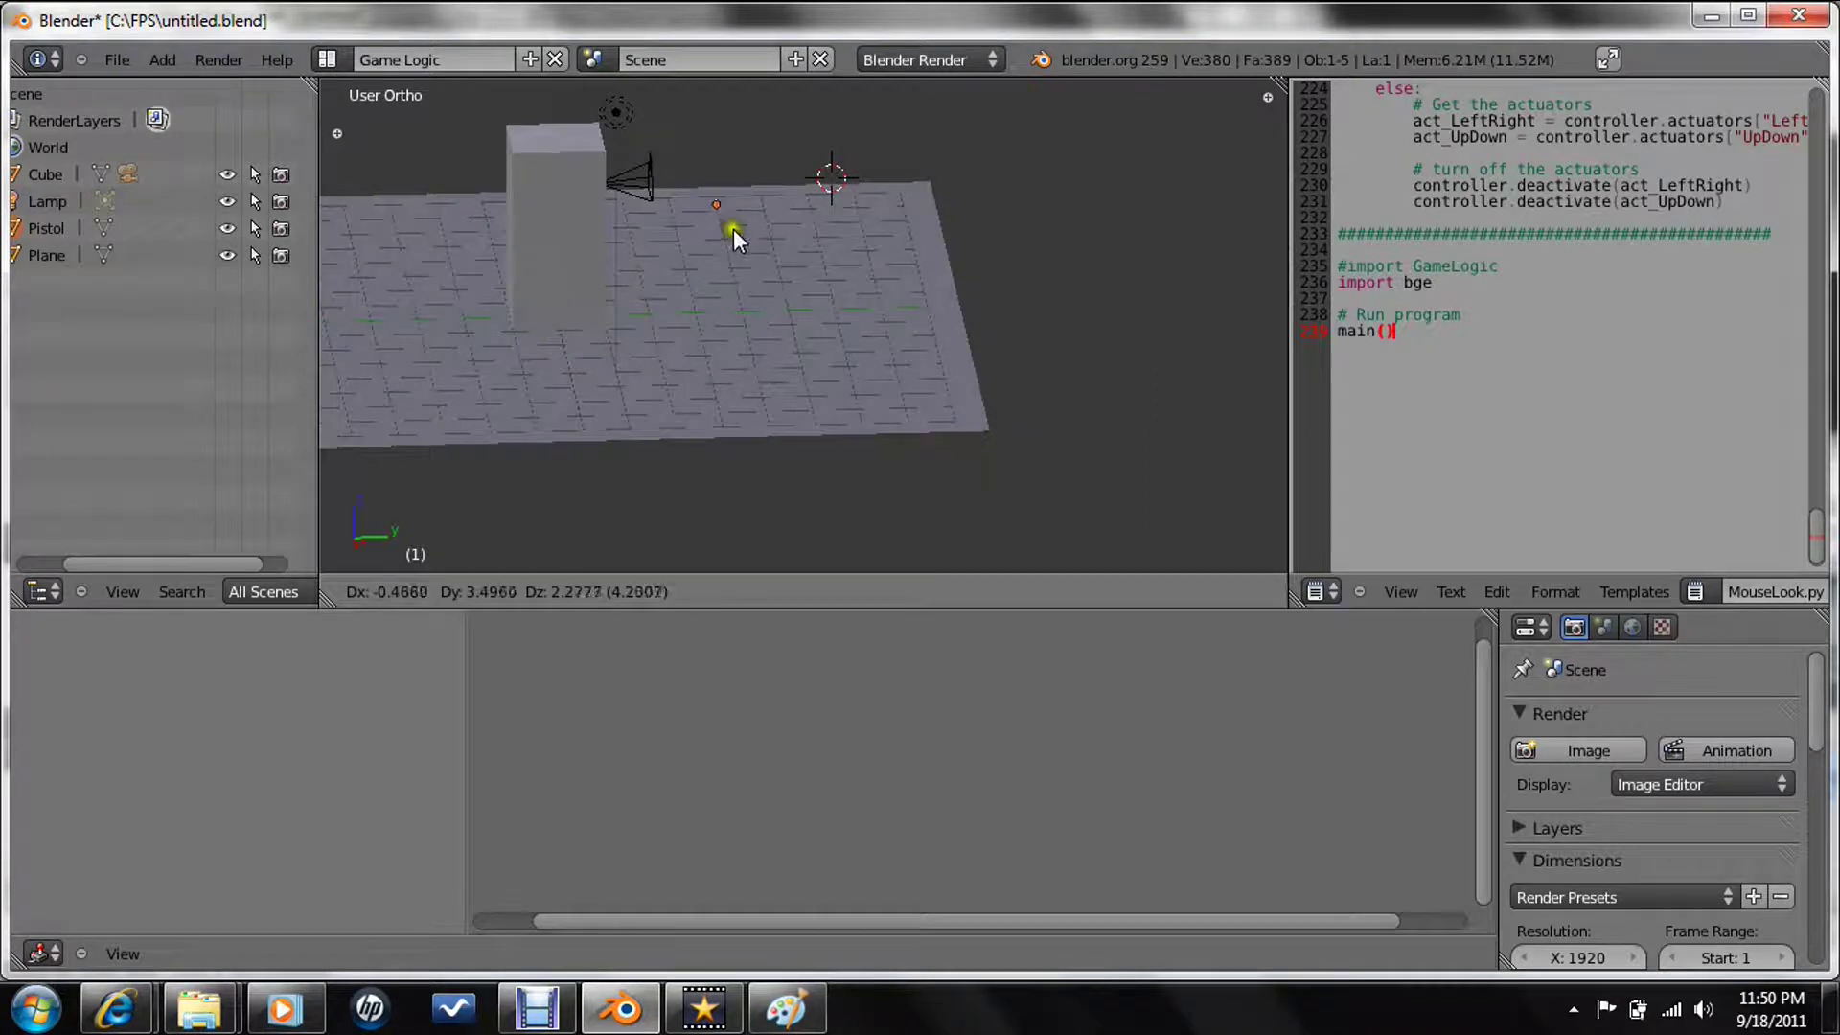
right_click(733, 230)
click(428, 592)
click(494, 370)
shift+middle_drag(550, 299, 613, 508)
key(g)
click(803, 388)
scroll(809, 382, up, 2)
scroll(809, 385, up, 1)
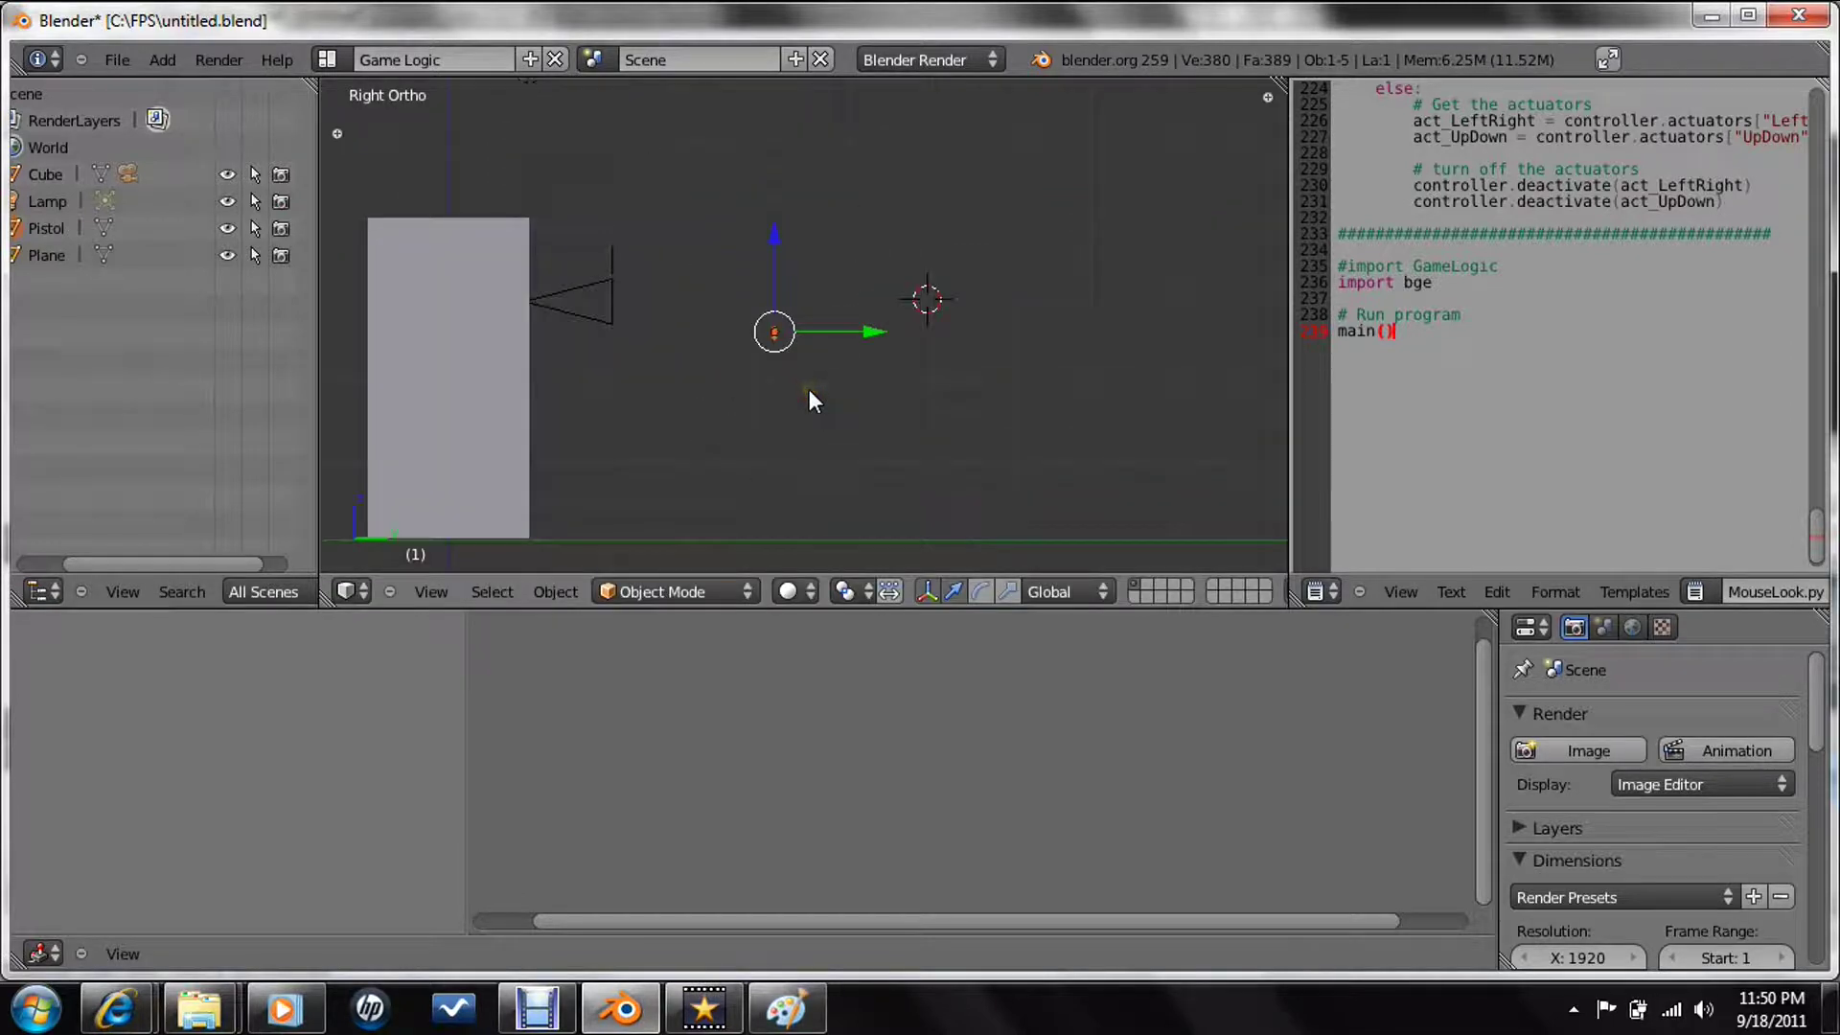
- Enlarge the pistol and rotate it -90° about the global Z axis so the barrel points away from the camera
key(s)
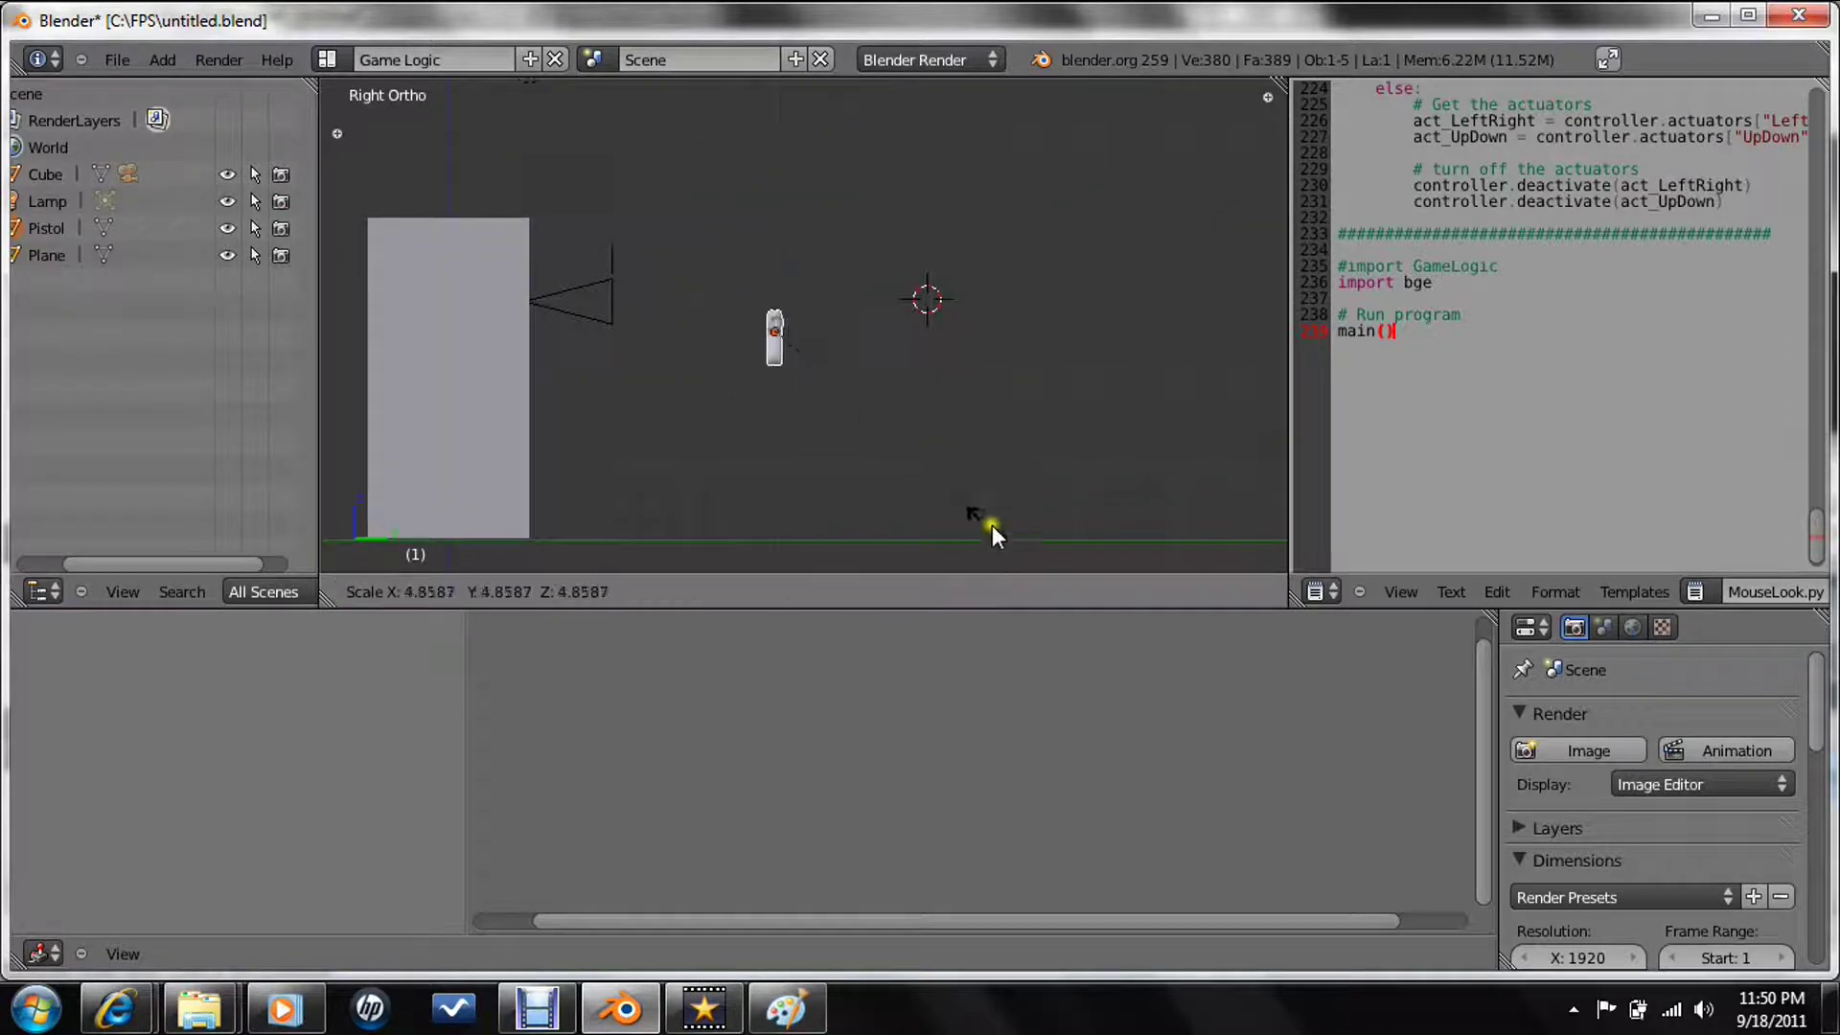
click(863, 399)
text(rz90)
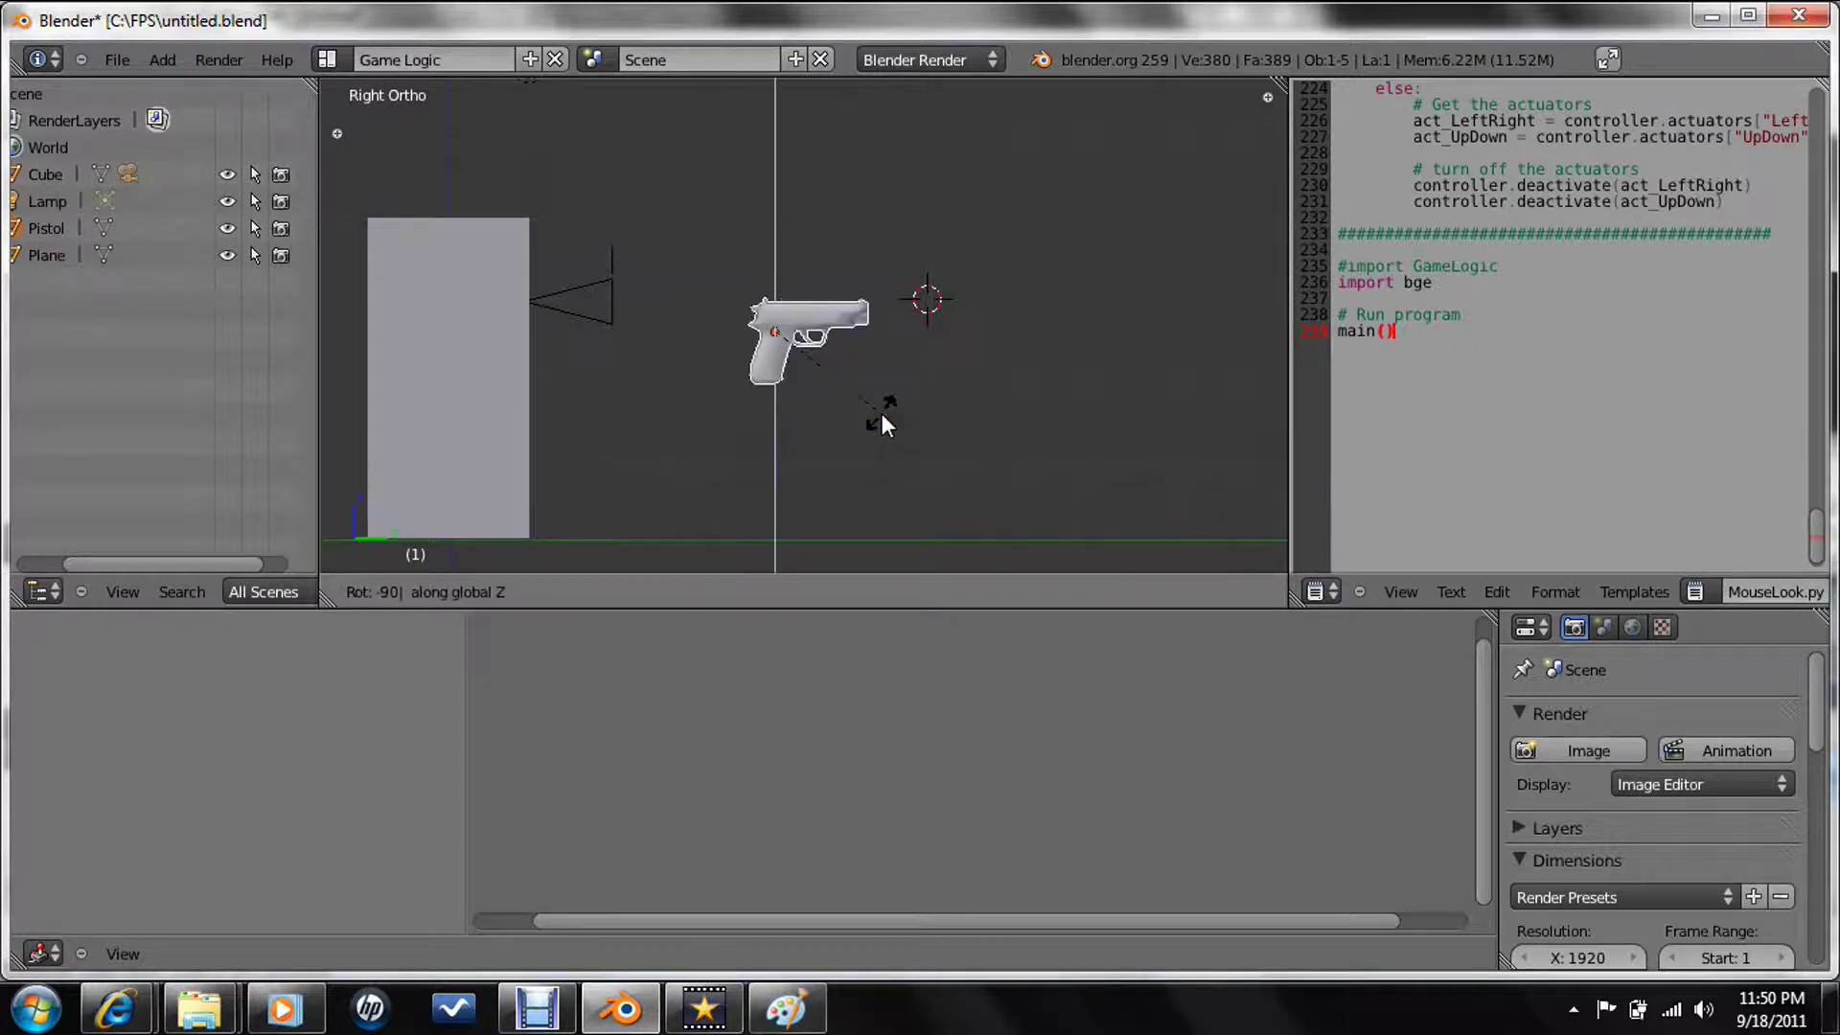
key(Return)
- Bring the pistol close to the camera and place it in the lower-right part of the camera view
key(g)
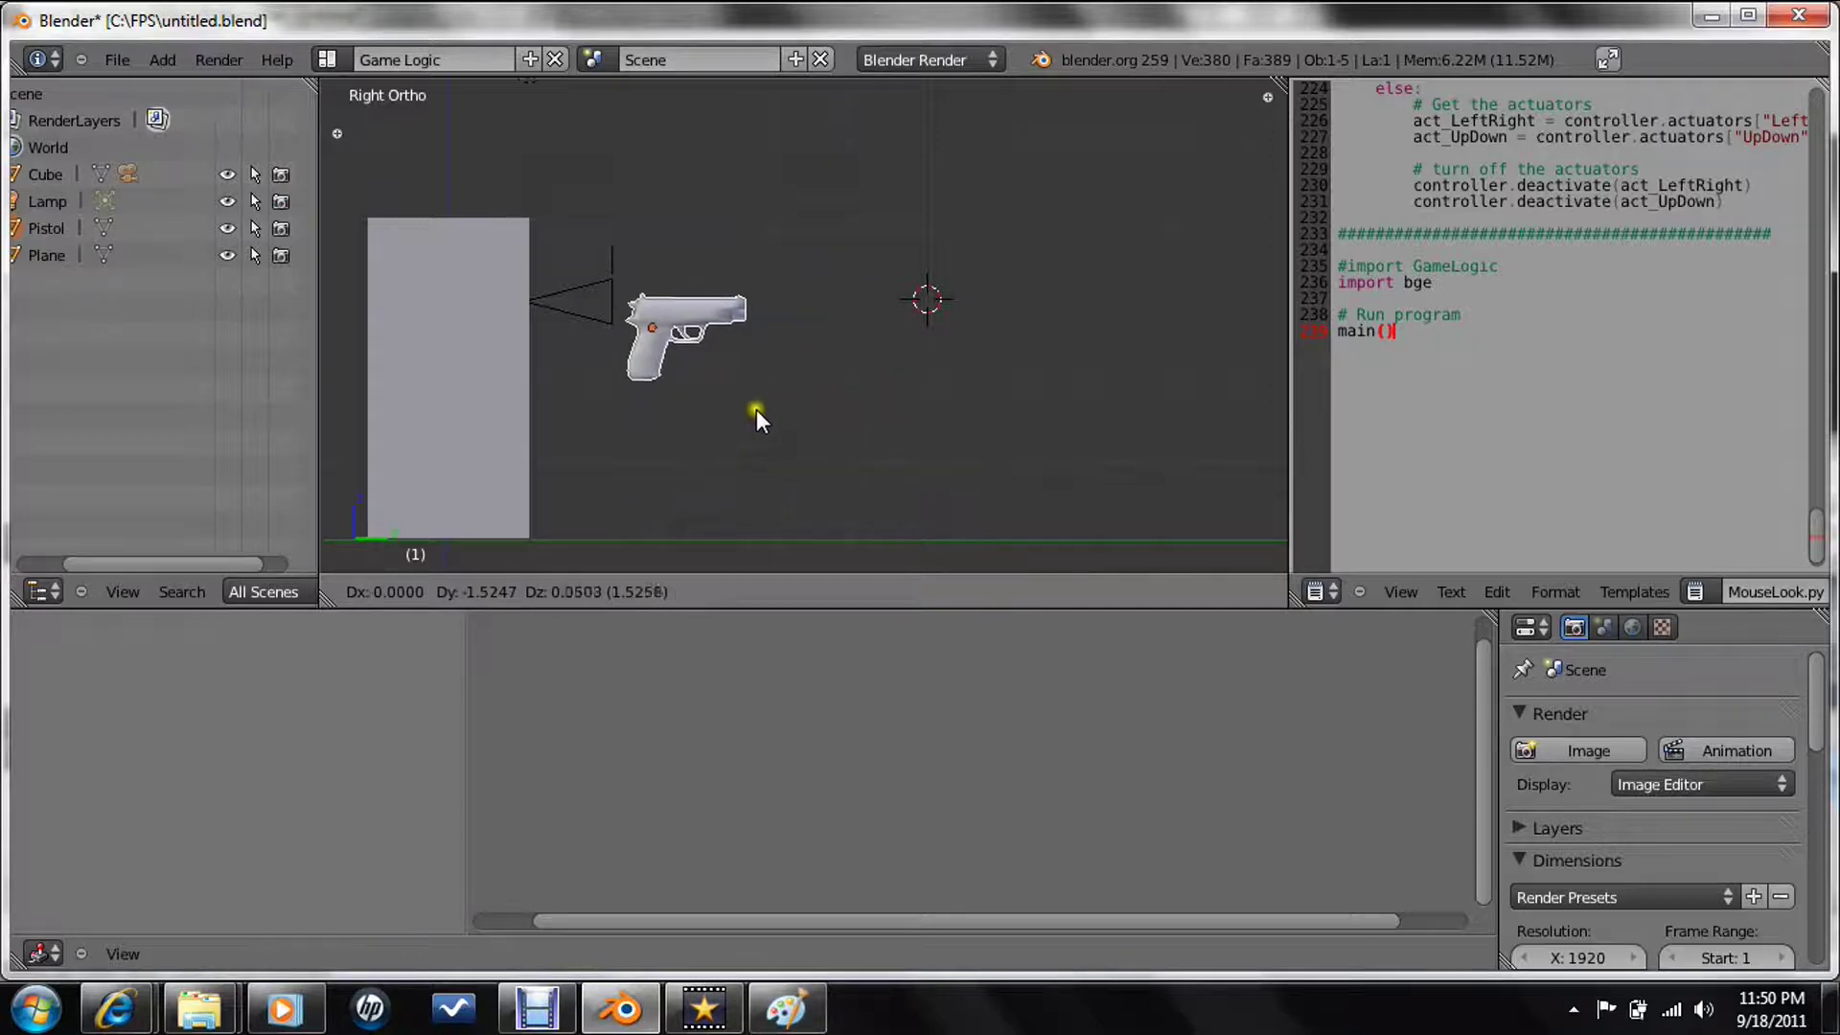
click(755, 408)
click(432, 592)
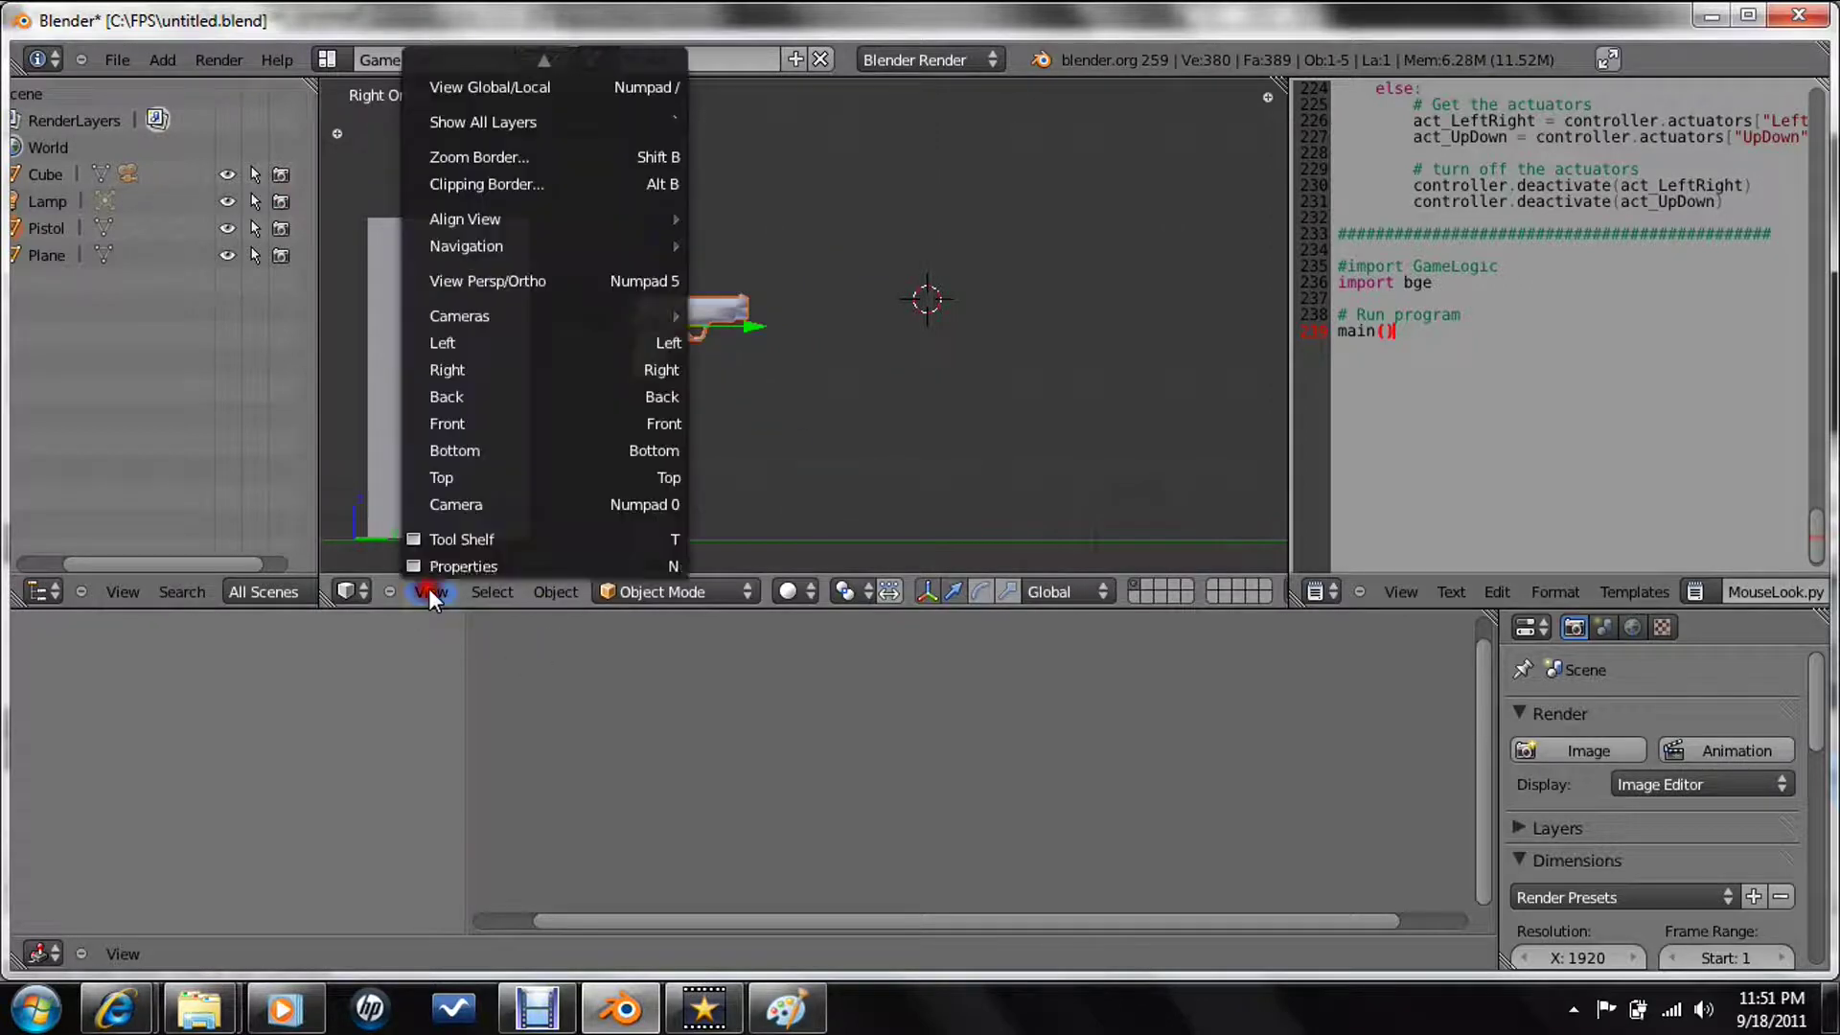
click(483, 503)
key(g)
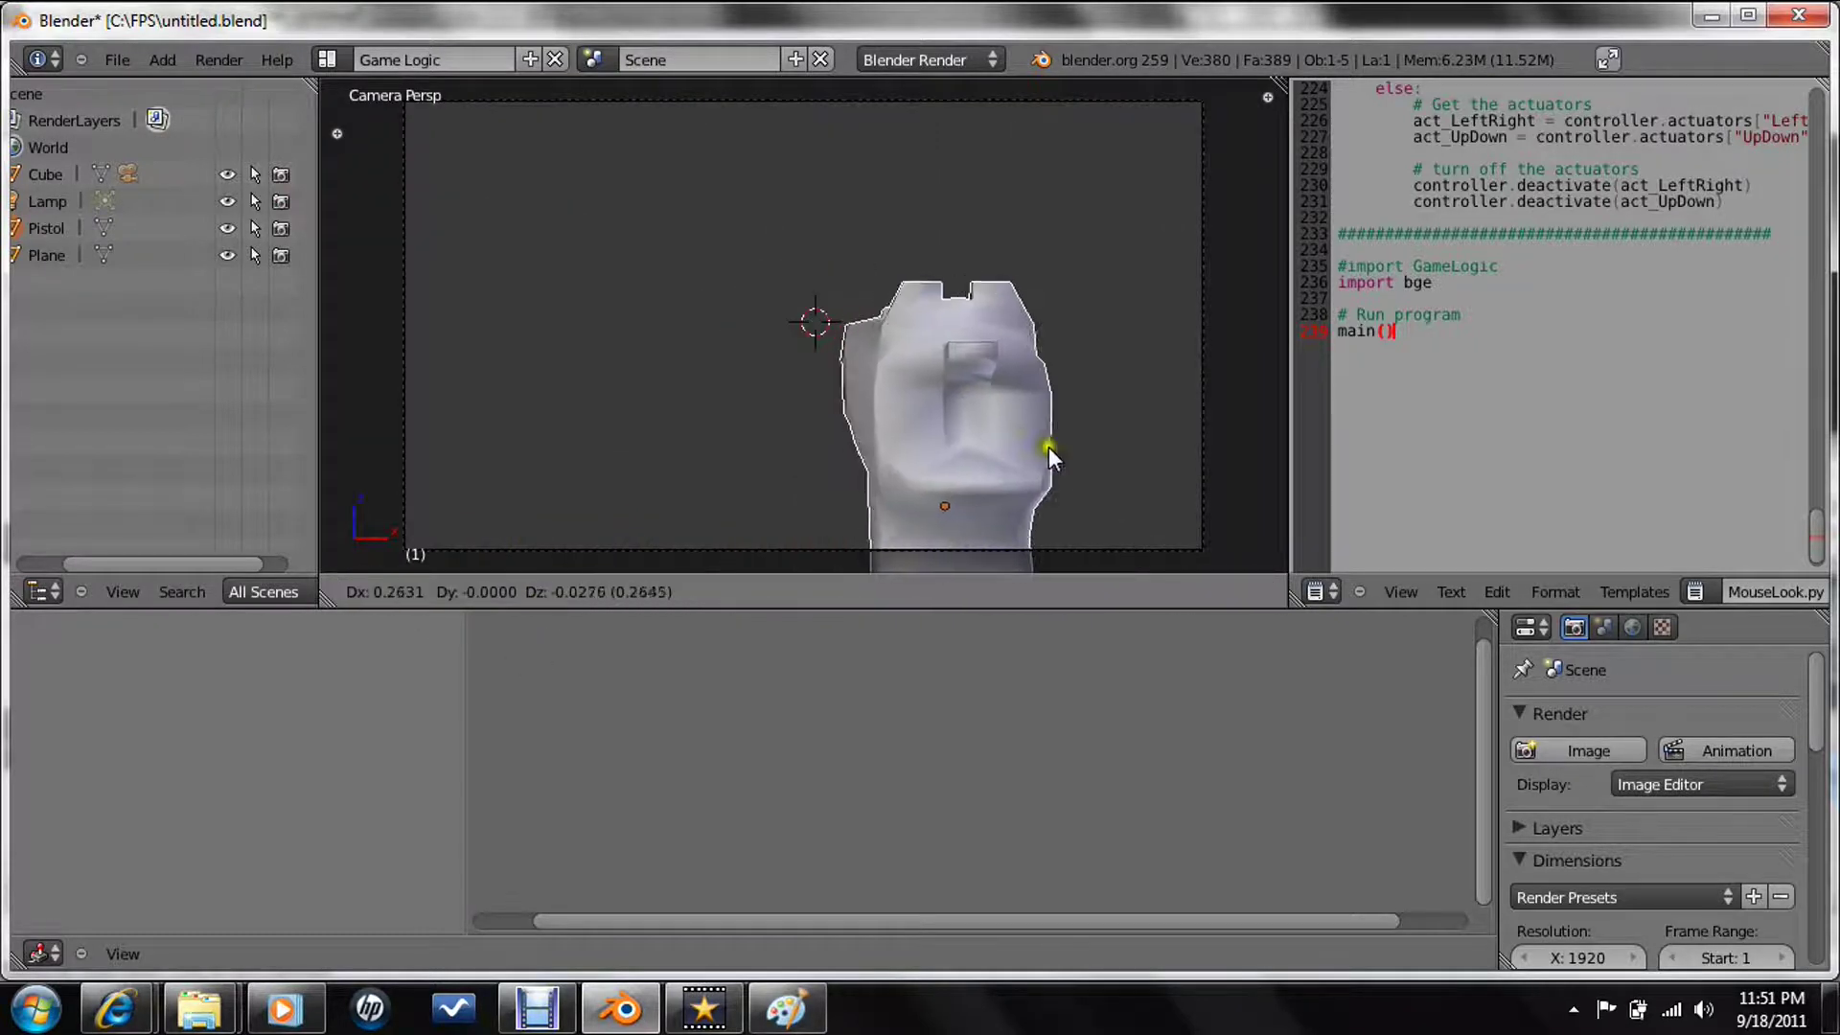
click(1102, 463)
- Scale the pistol down to about 0.92 and shift it further into the lower-right corner of the camera view
key(s)
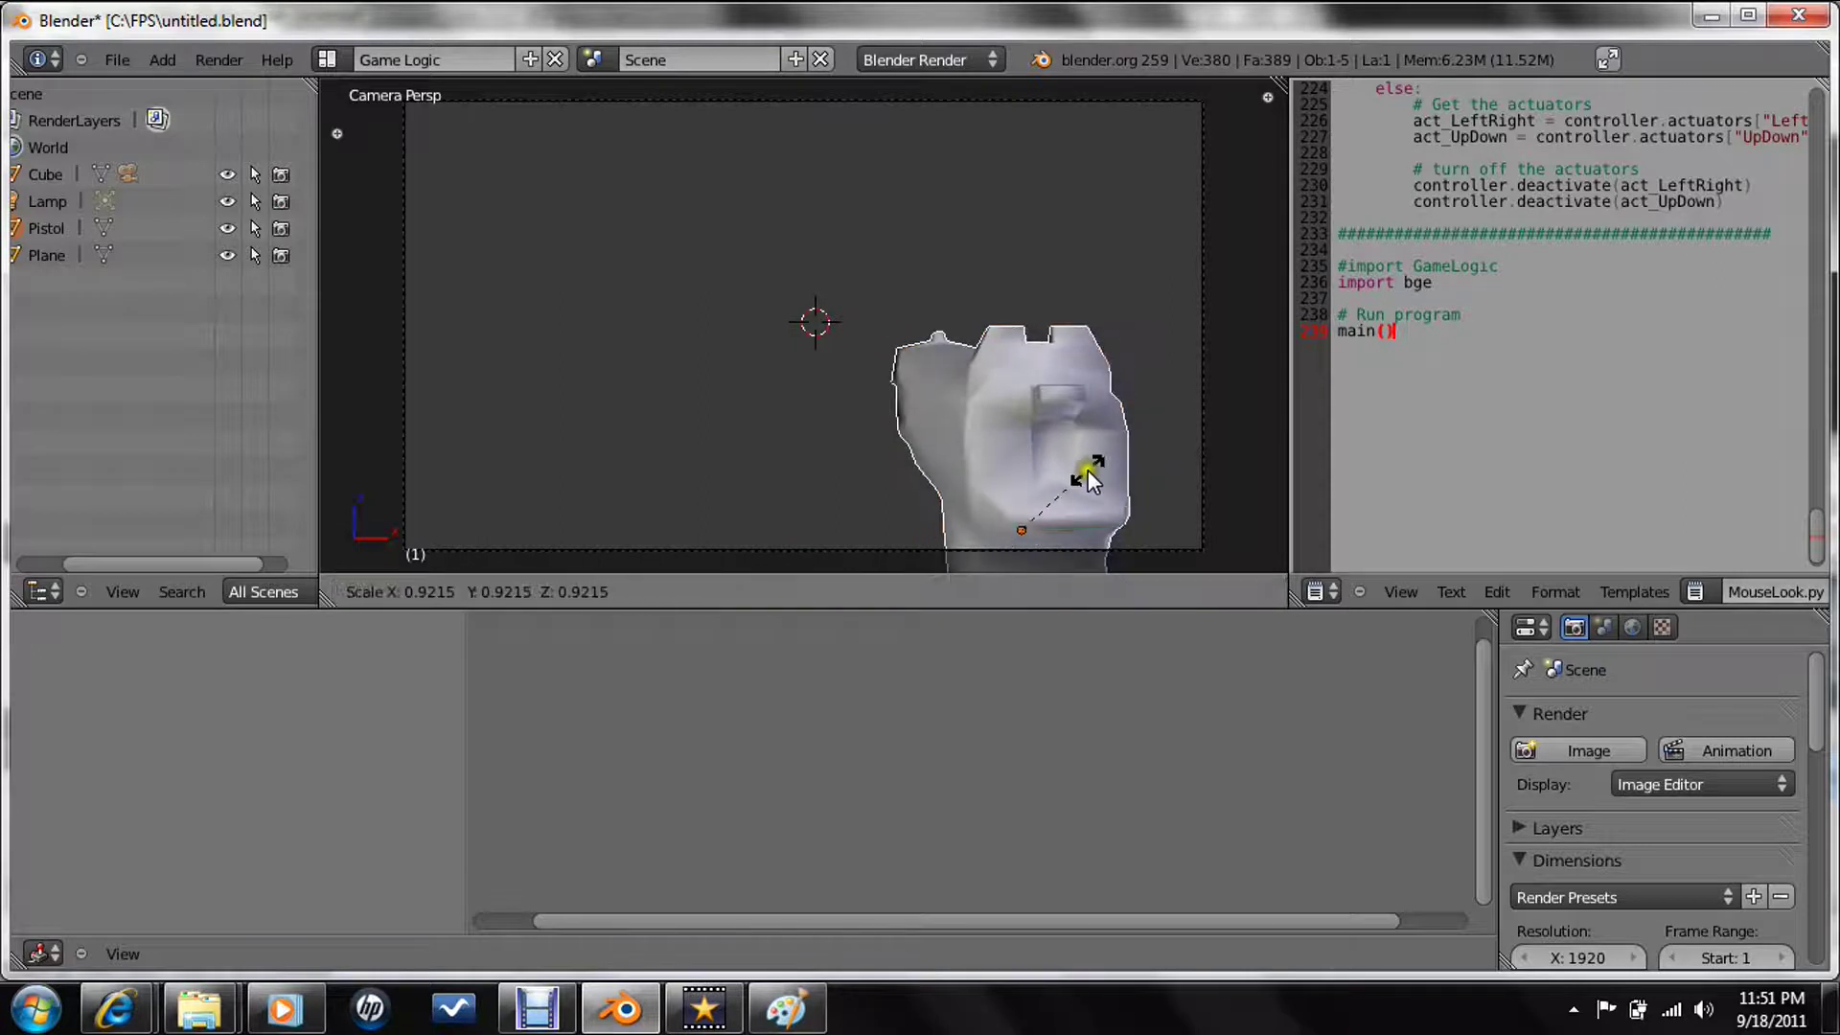
click(1091, 472)
key(g)
click(1103, 473)
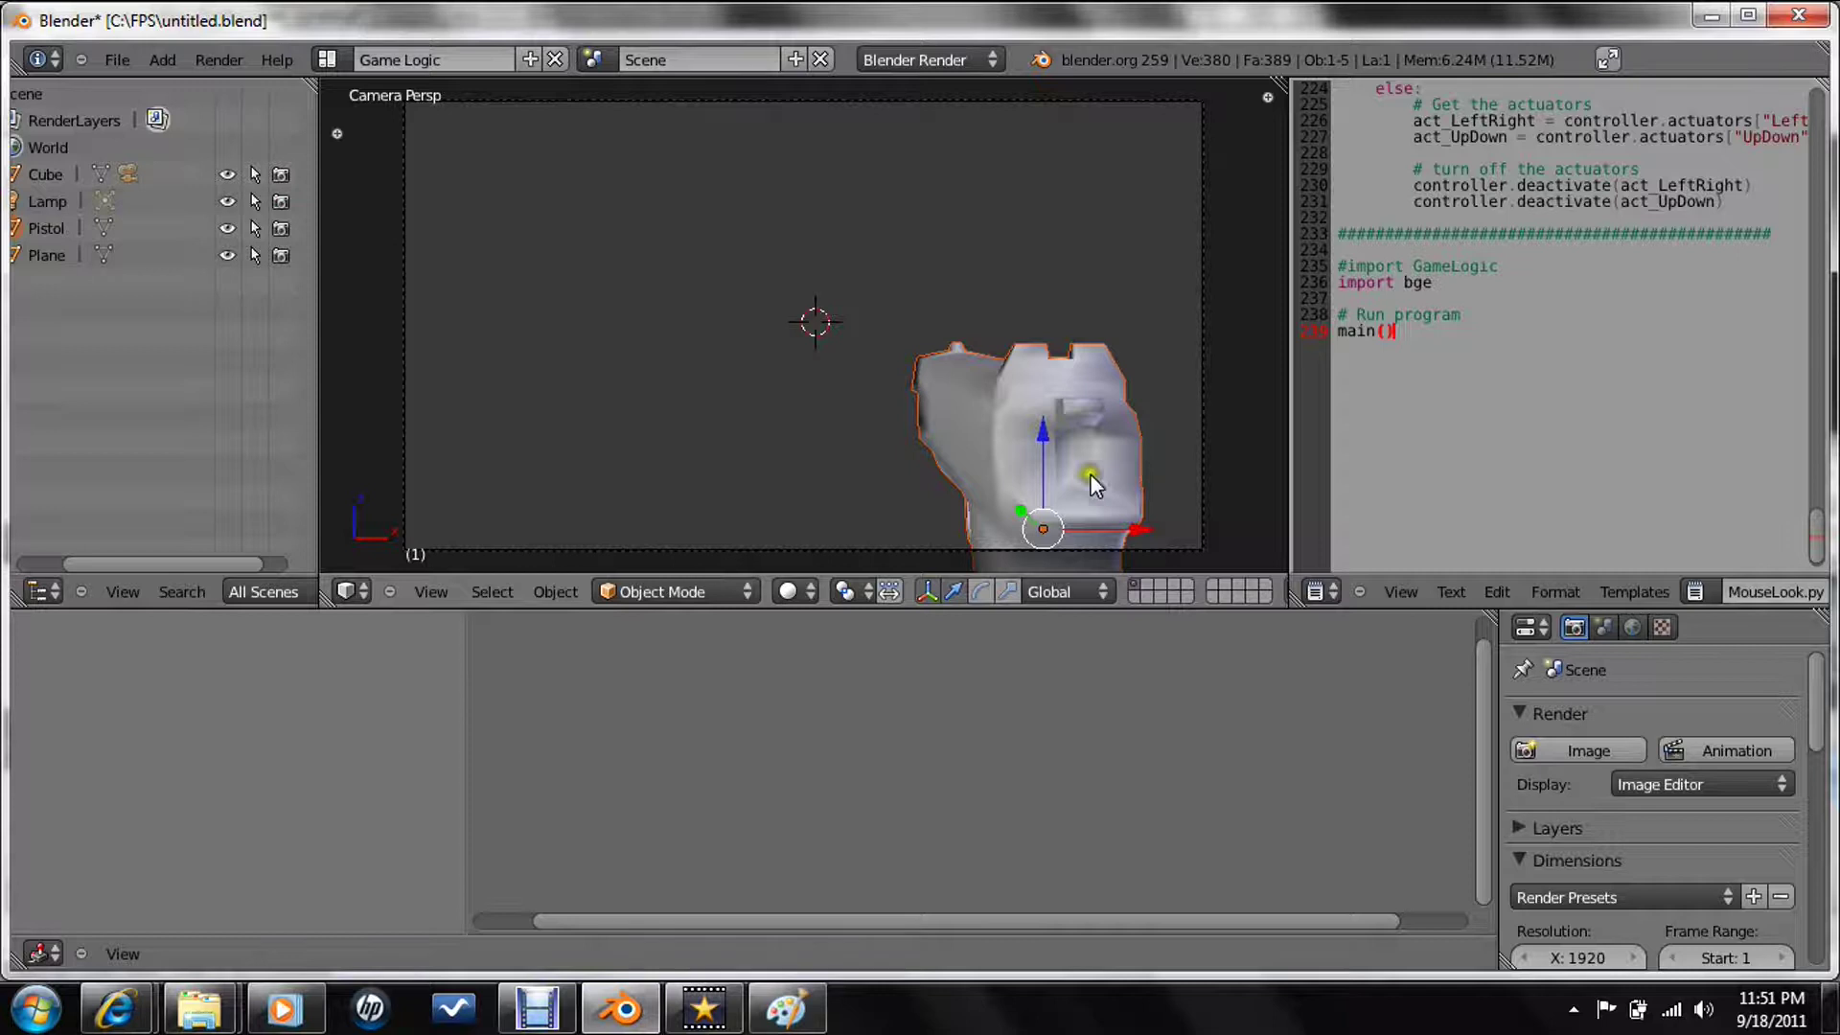
- Shift the pistol's mesh back toward the camera in Edit Mode, using the right view, so the object's origin sits at the muzzle
right_click(1081, 429)
key(Tab)
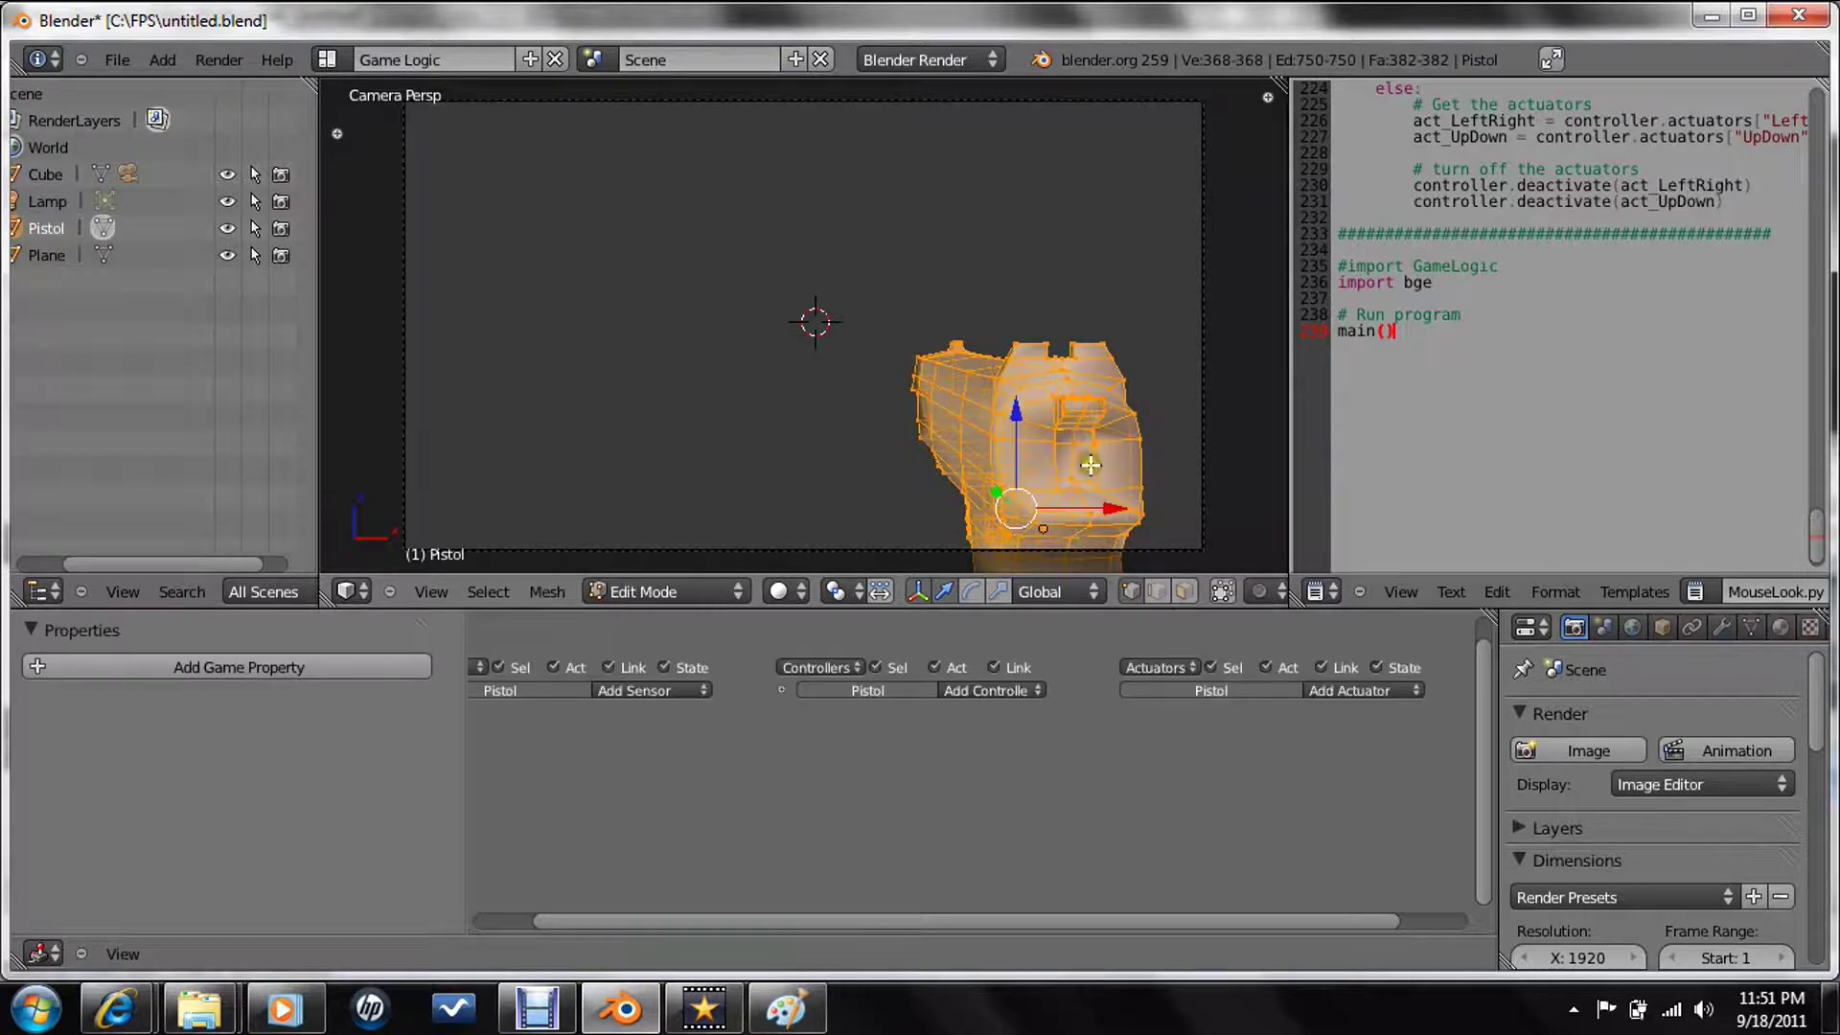
click(434, 589)
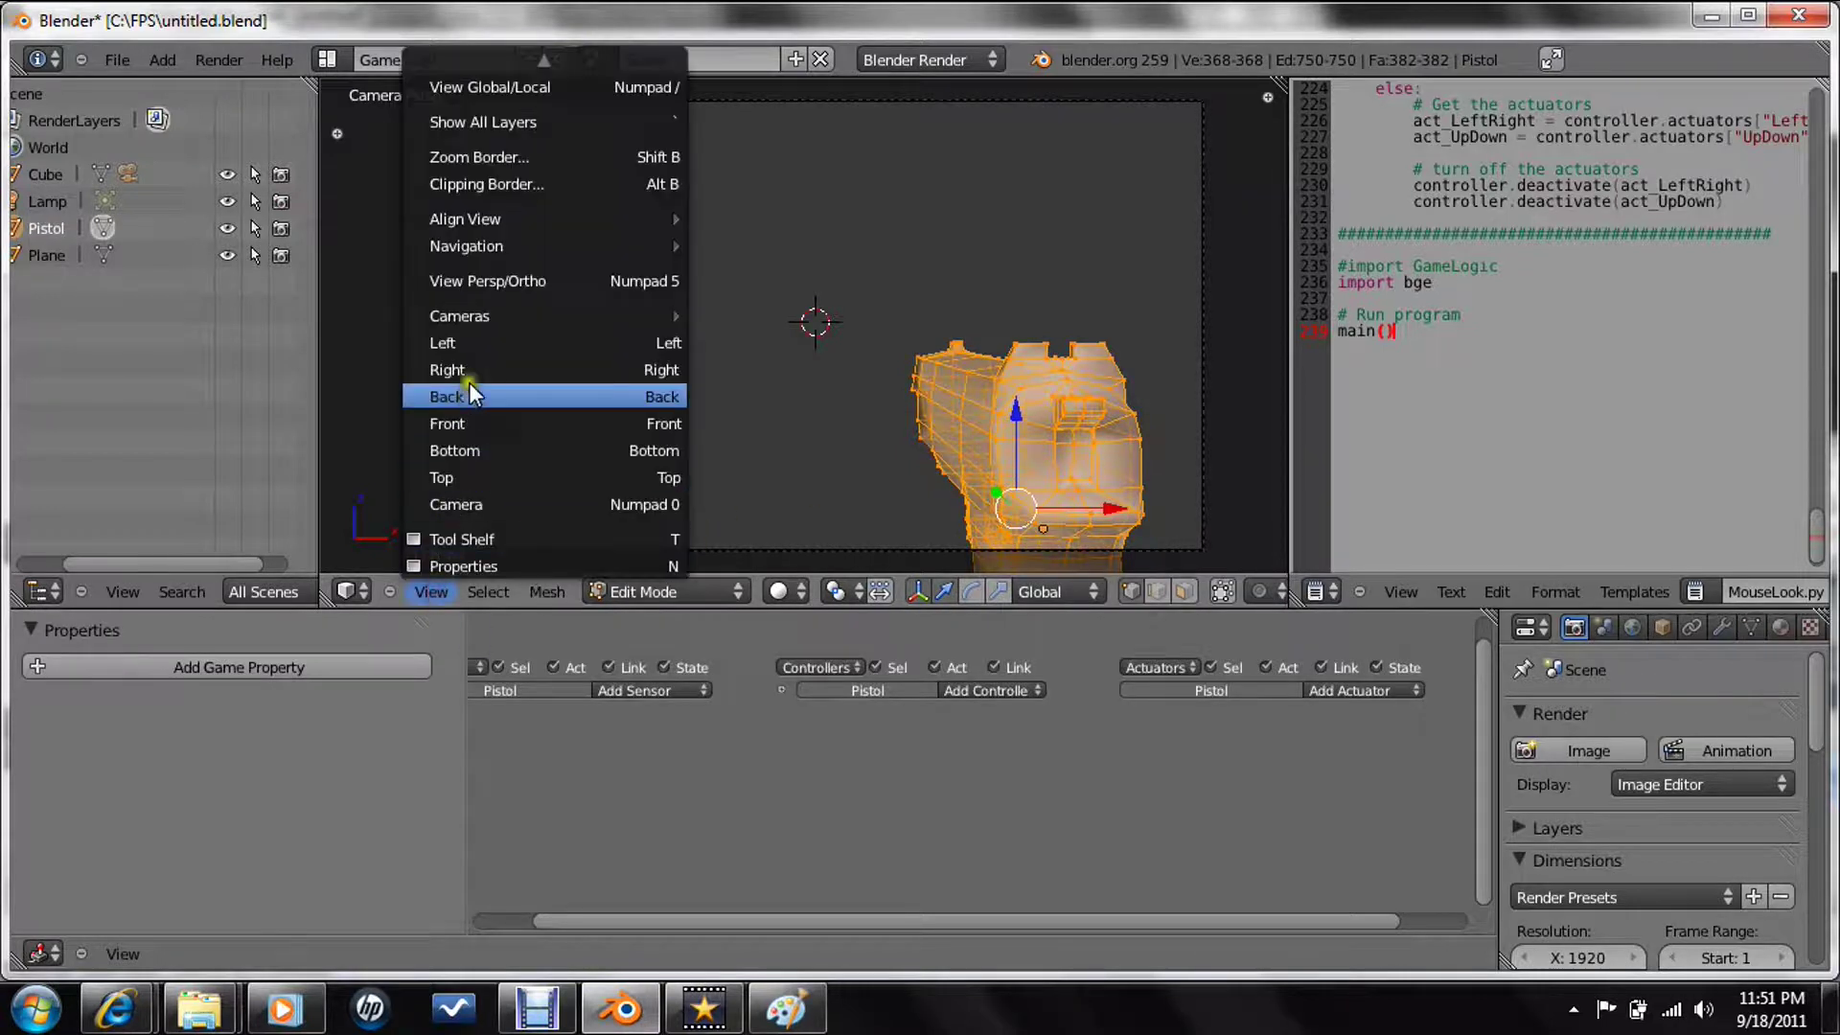
click(469, 381)
click(433, 590)
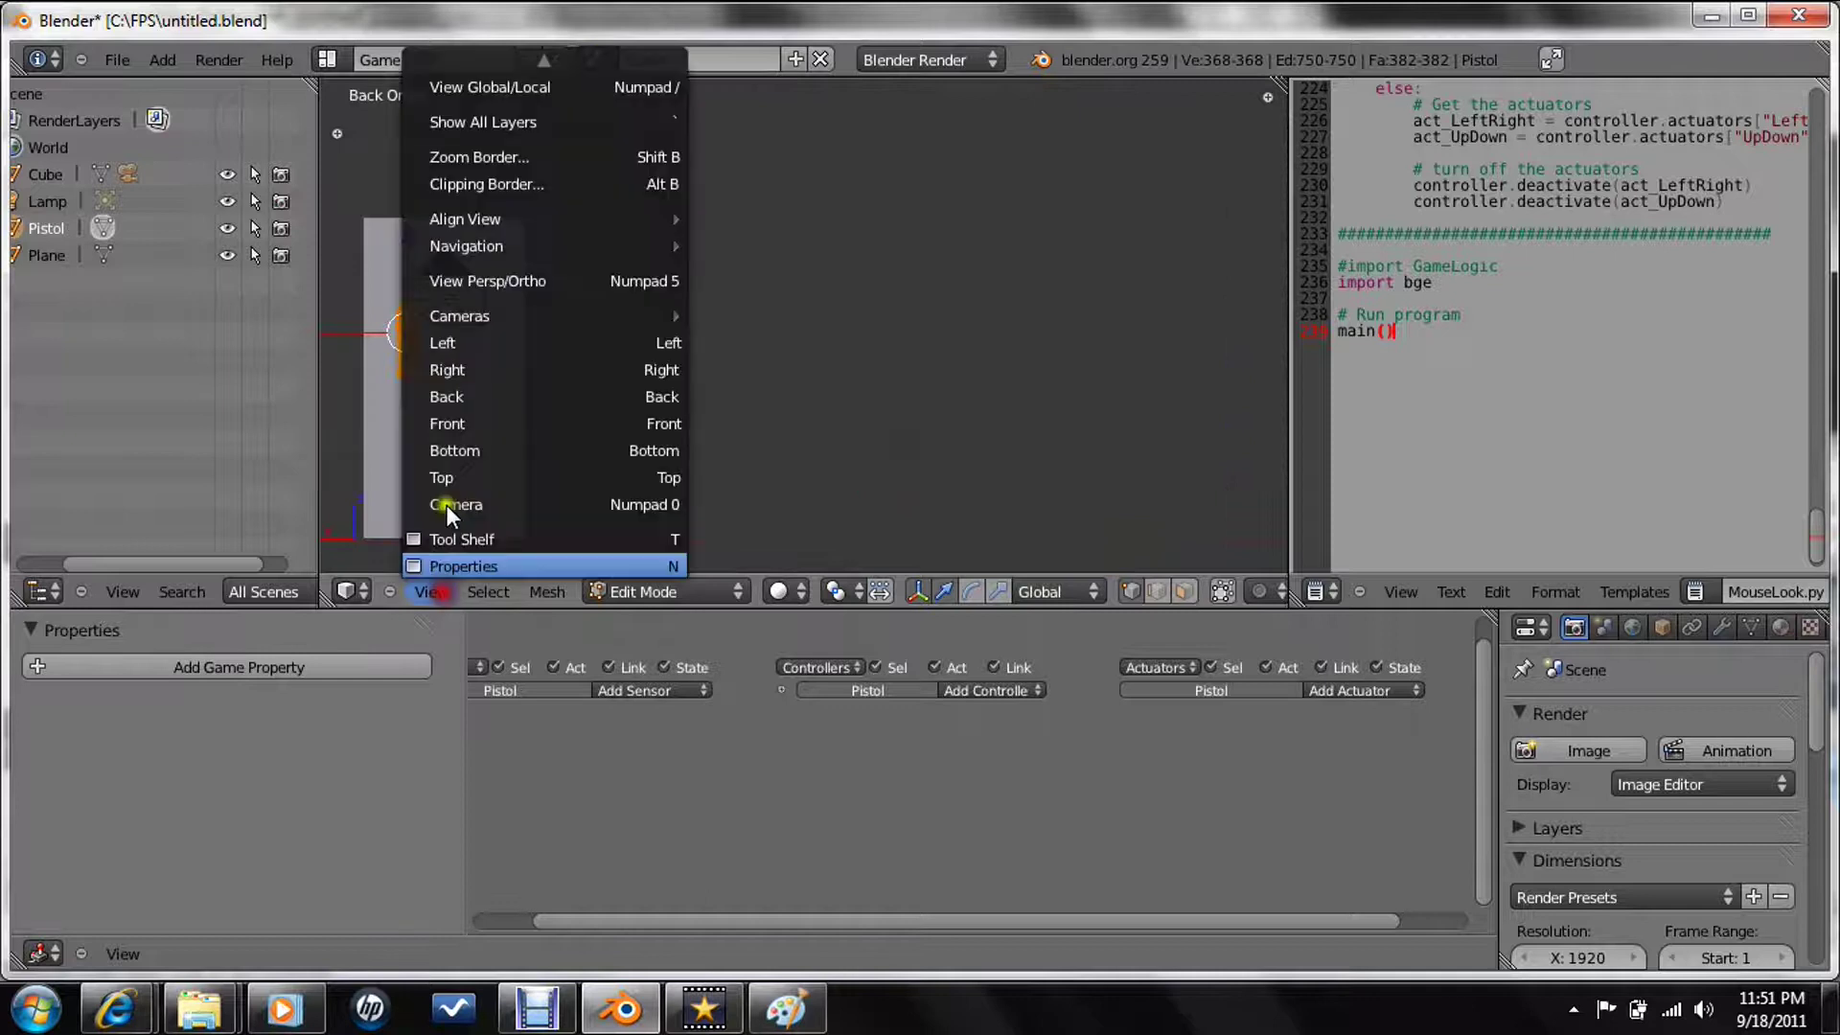
click(466, 369)
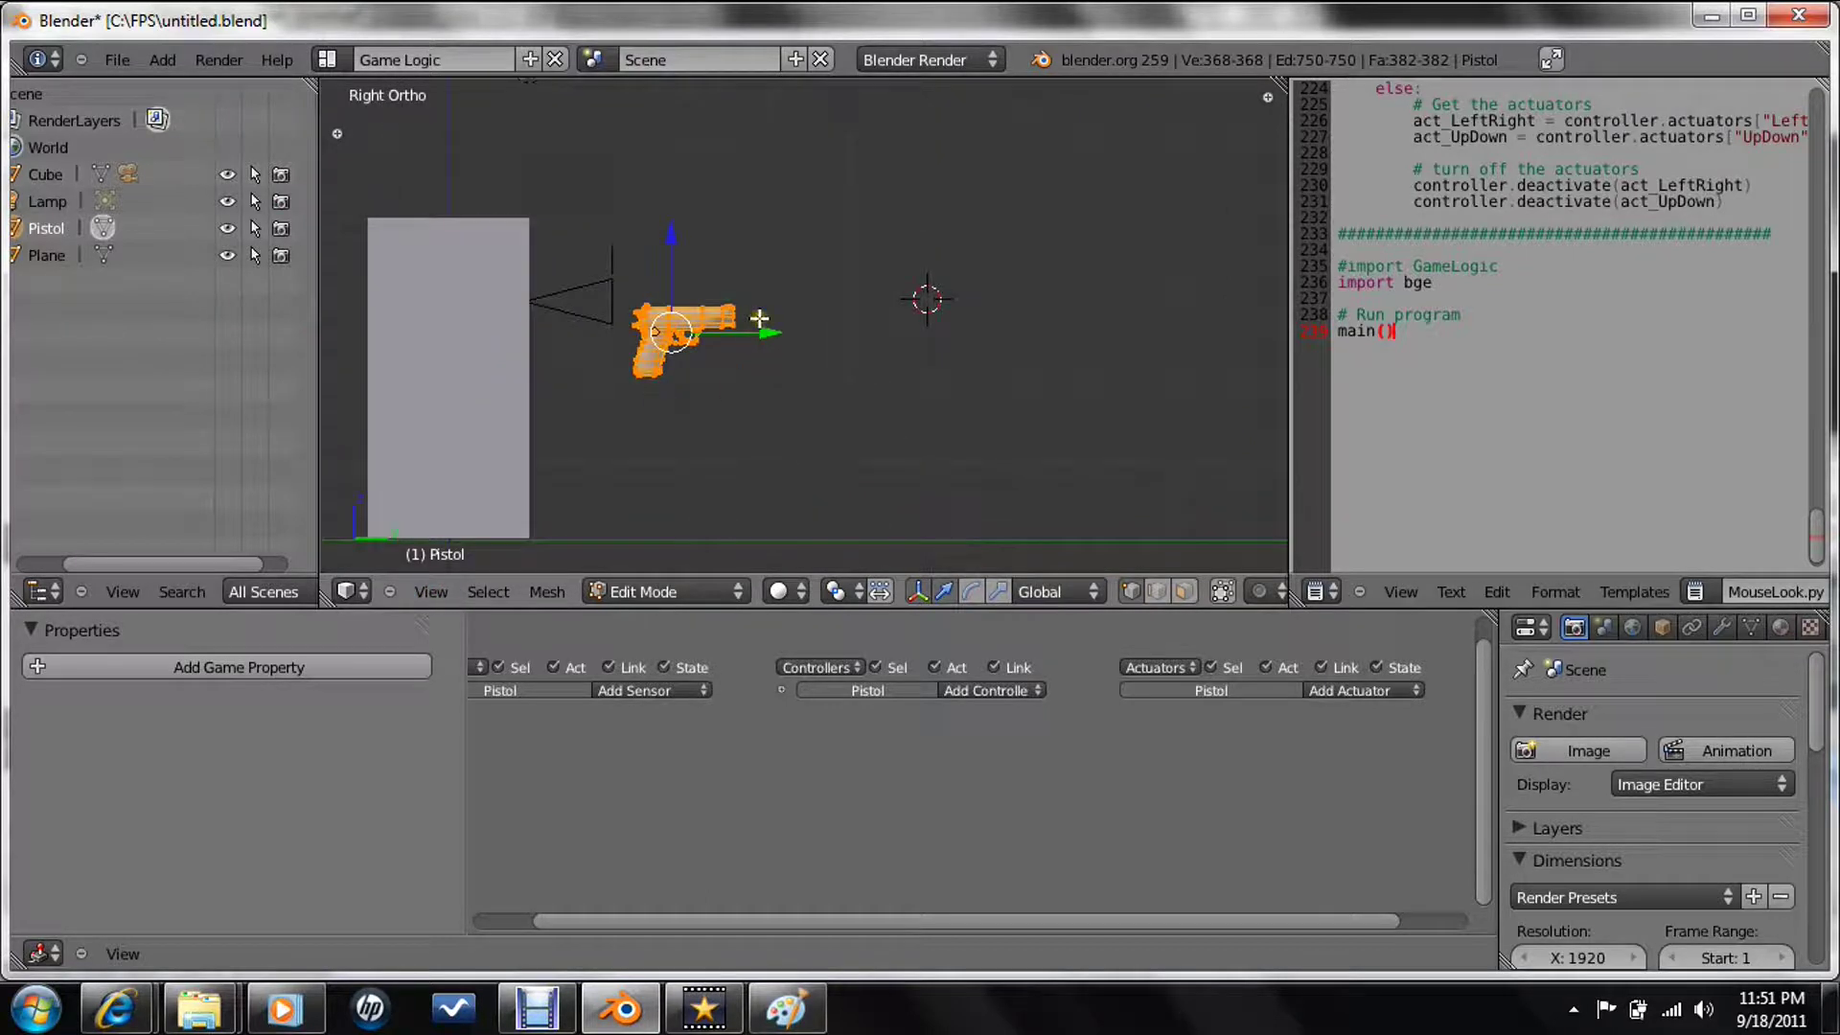
mouse_move(756, 331)
mouse_down()
mouse_move(668, 344)
mouse_move(738, 320)
mouse_up()
key(Tab)
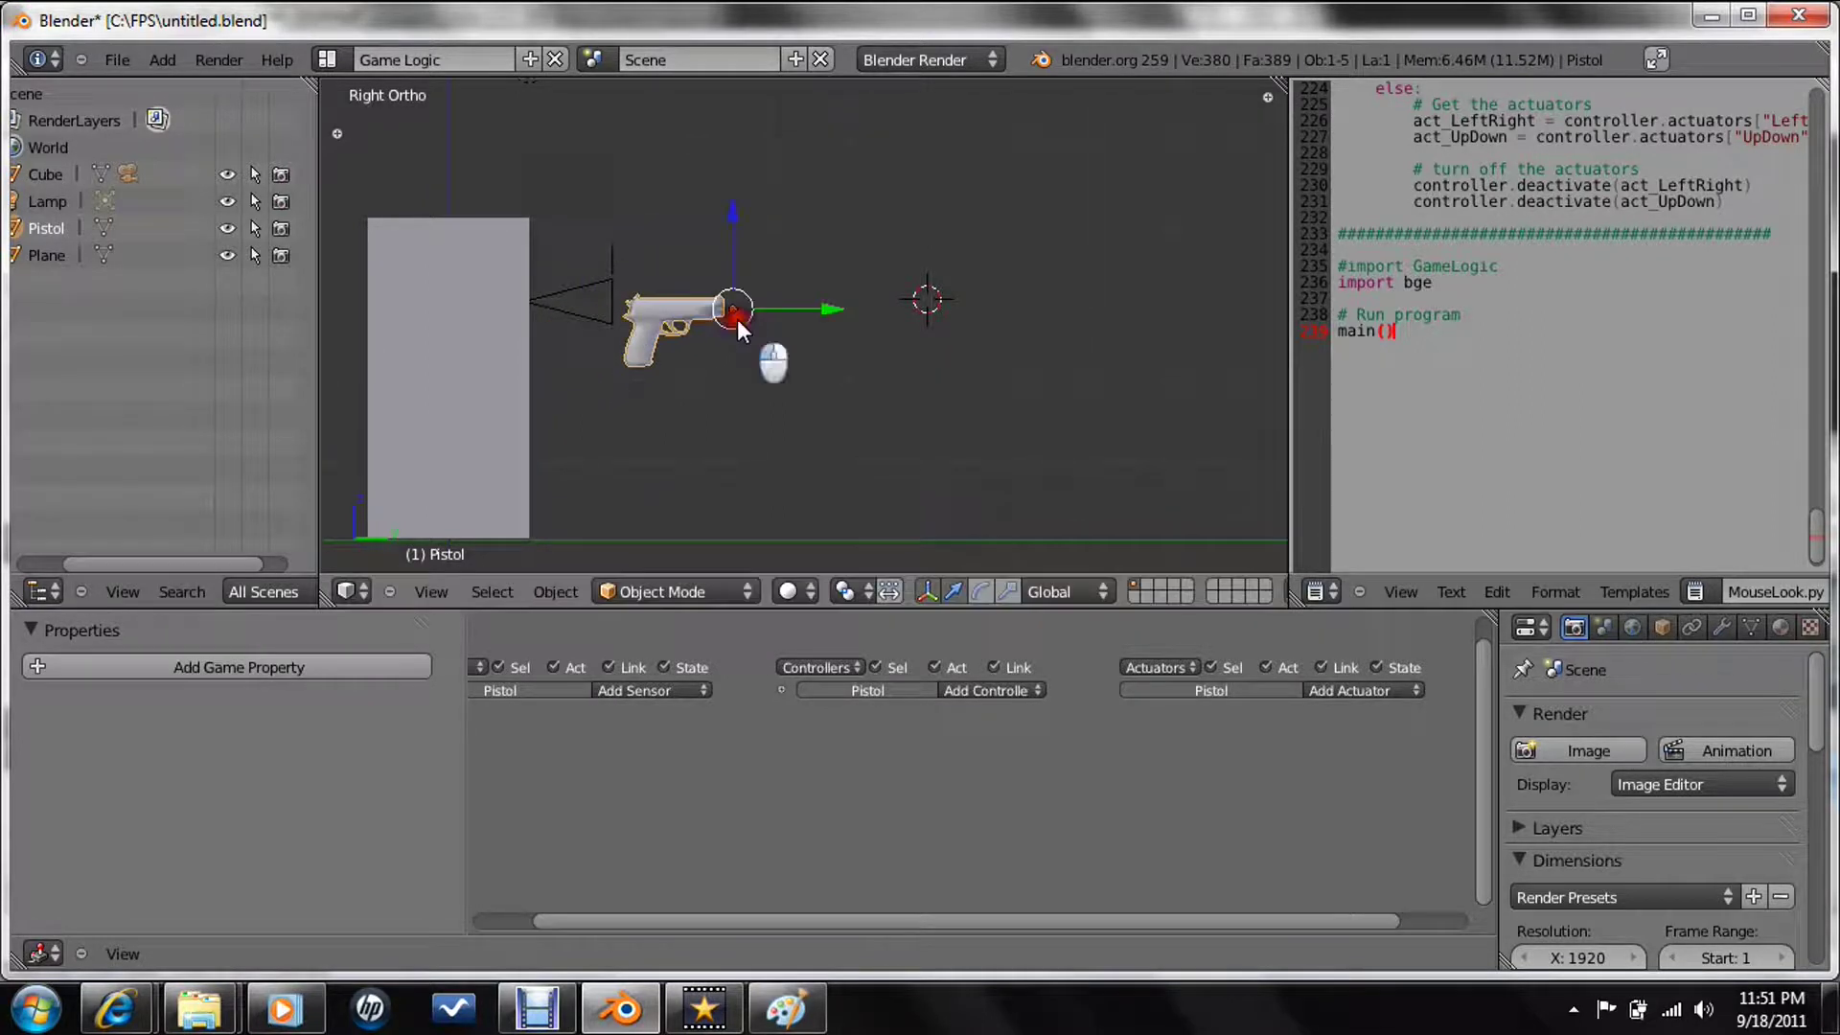
- Lower the pistol in the camera view so its grip reaches below the frame, and save the file over untitled.blend
click(429, 591)
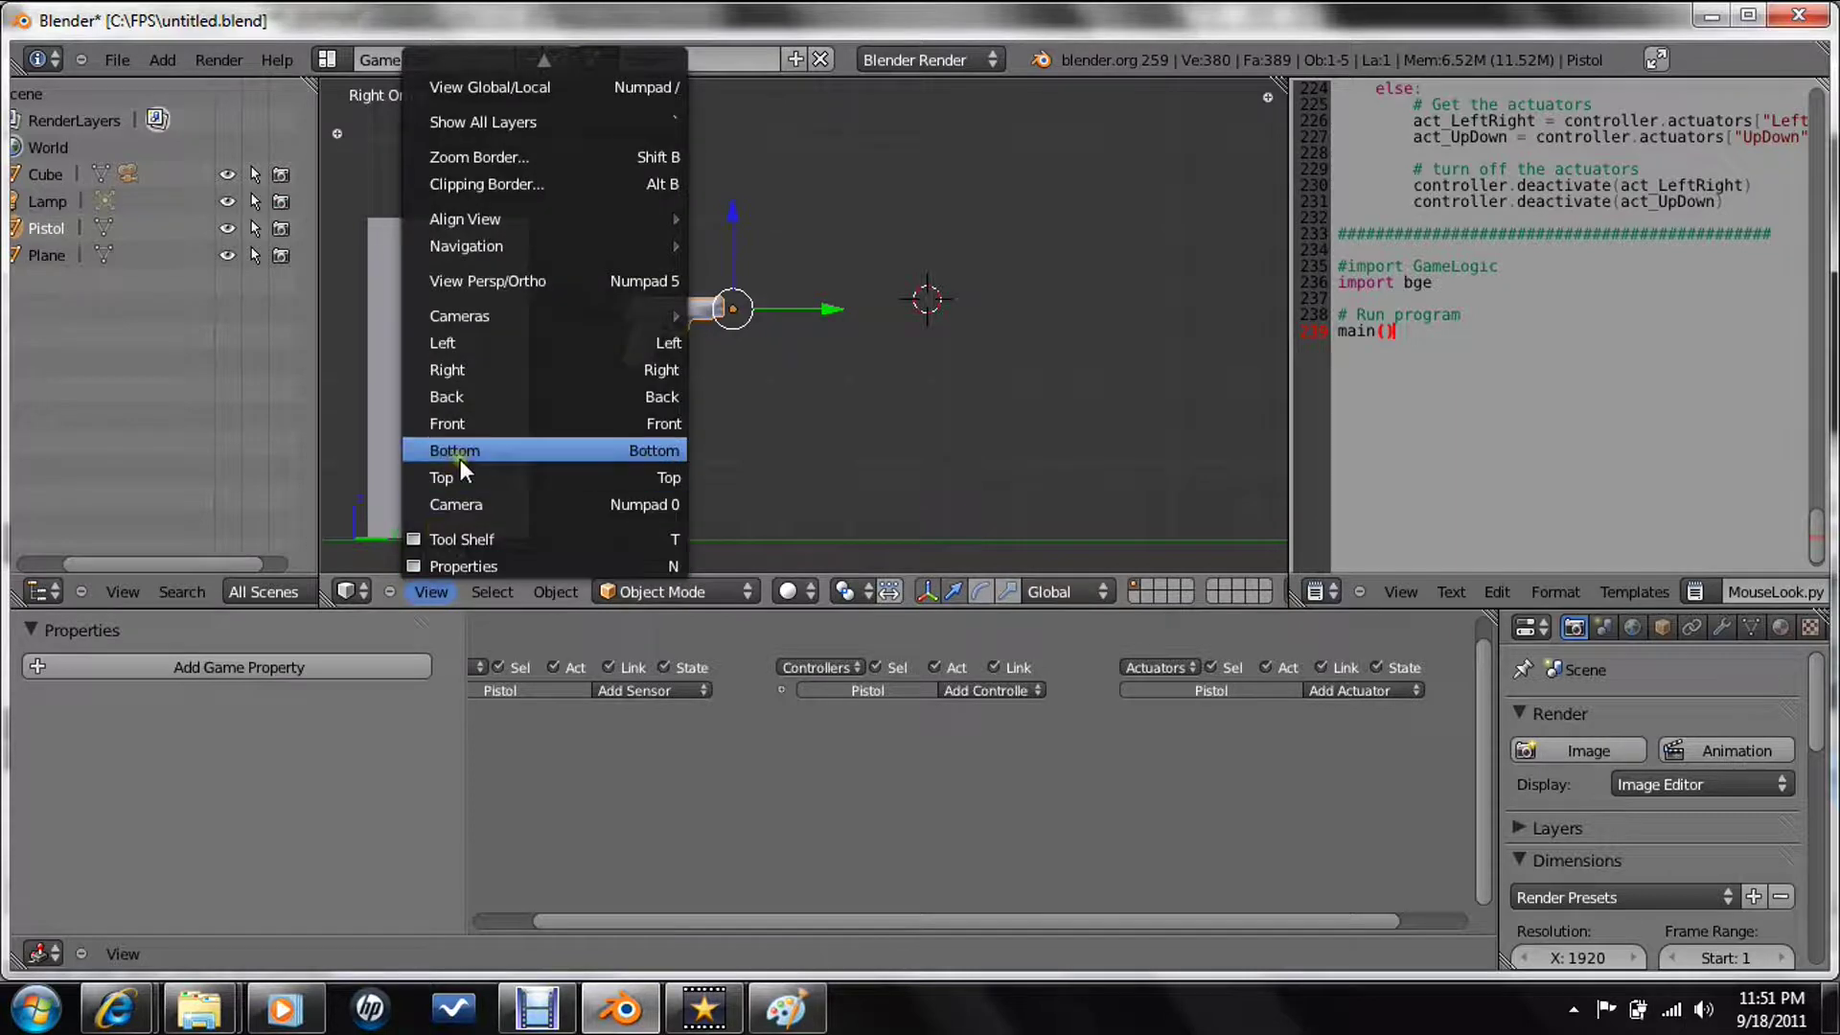
click(462, 504)
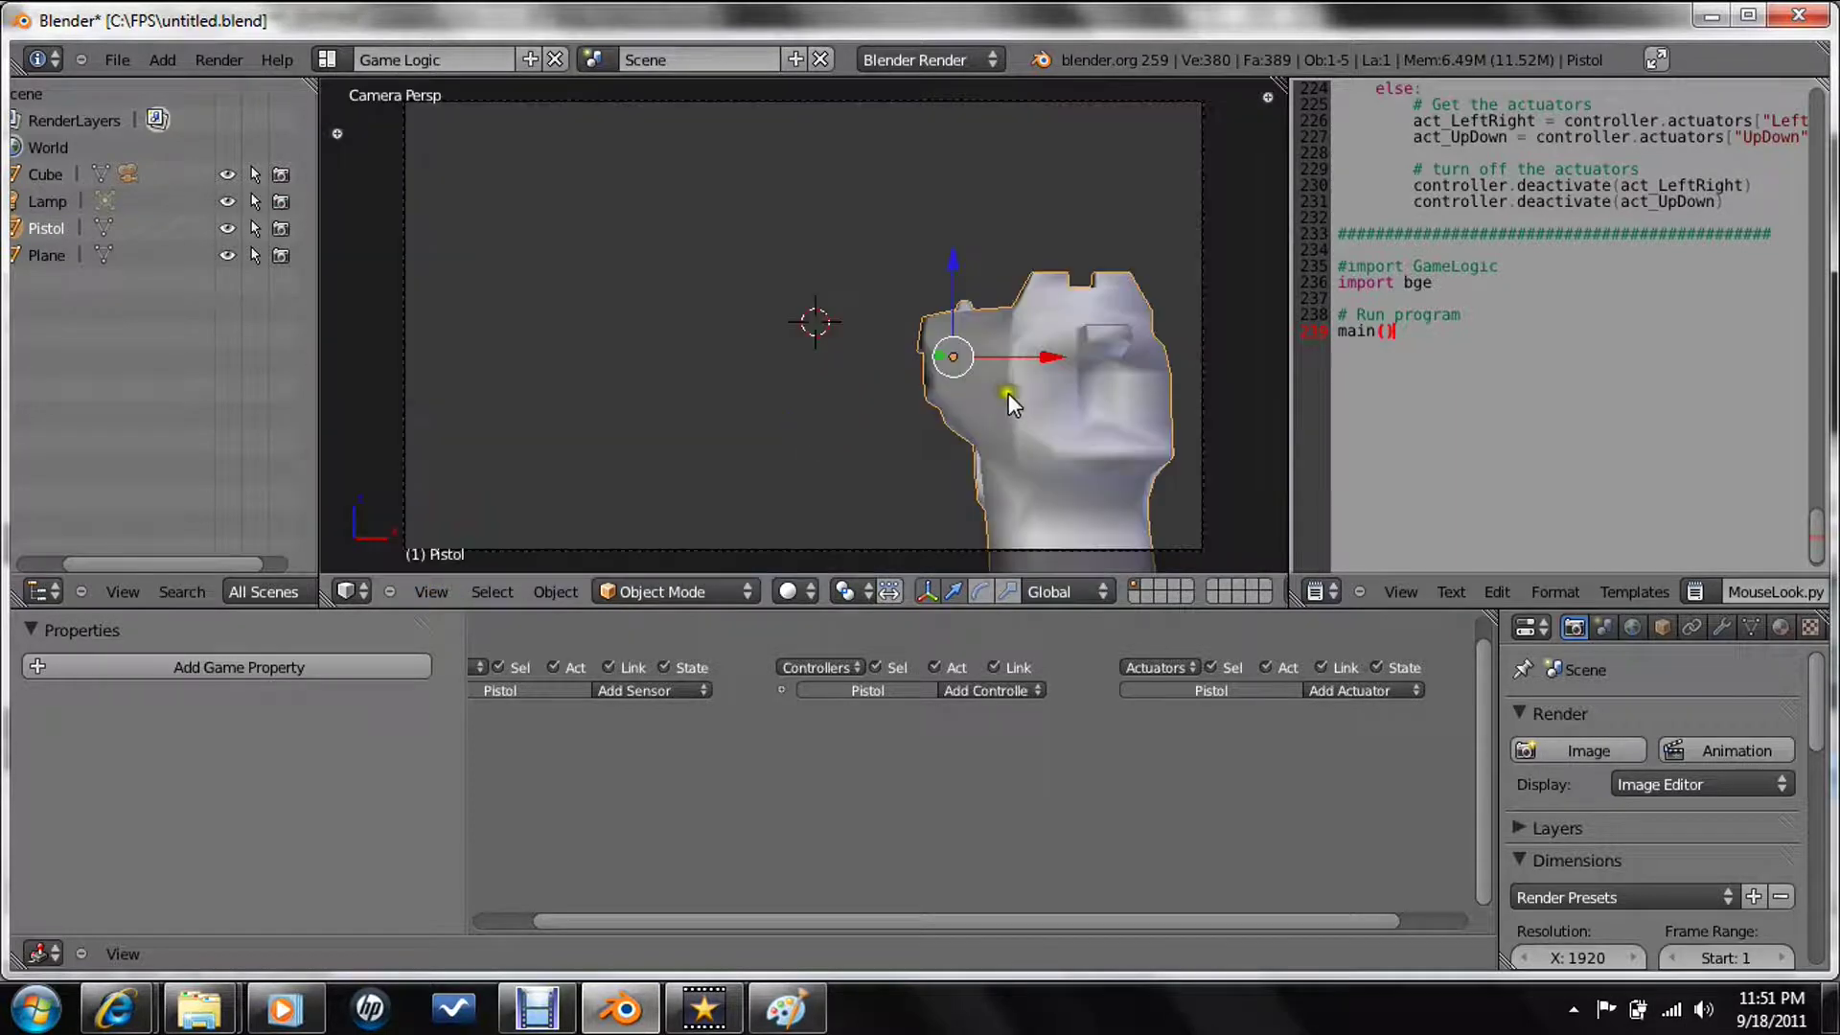
key(g)
click(1008, 435)
key(ctrl+s)
click(939, 434)
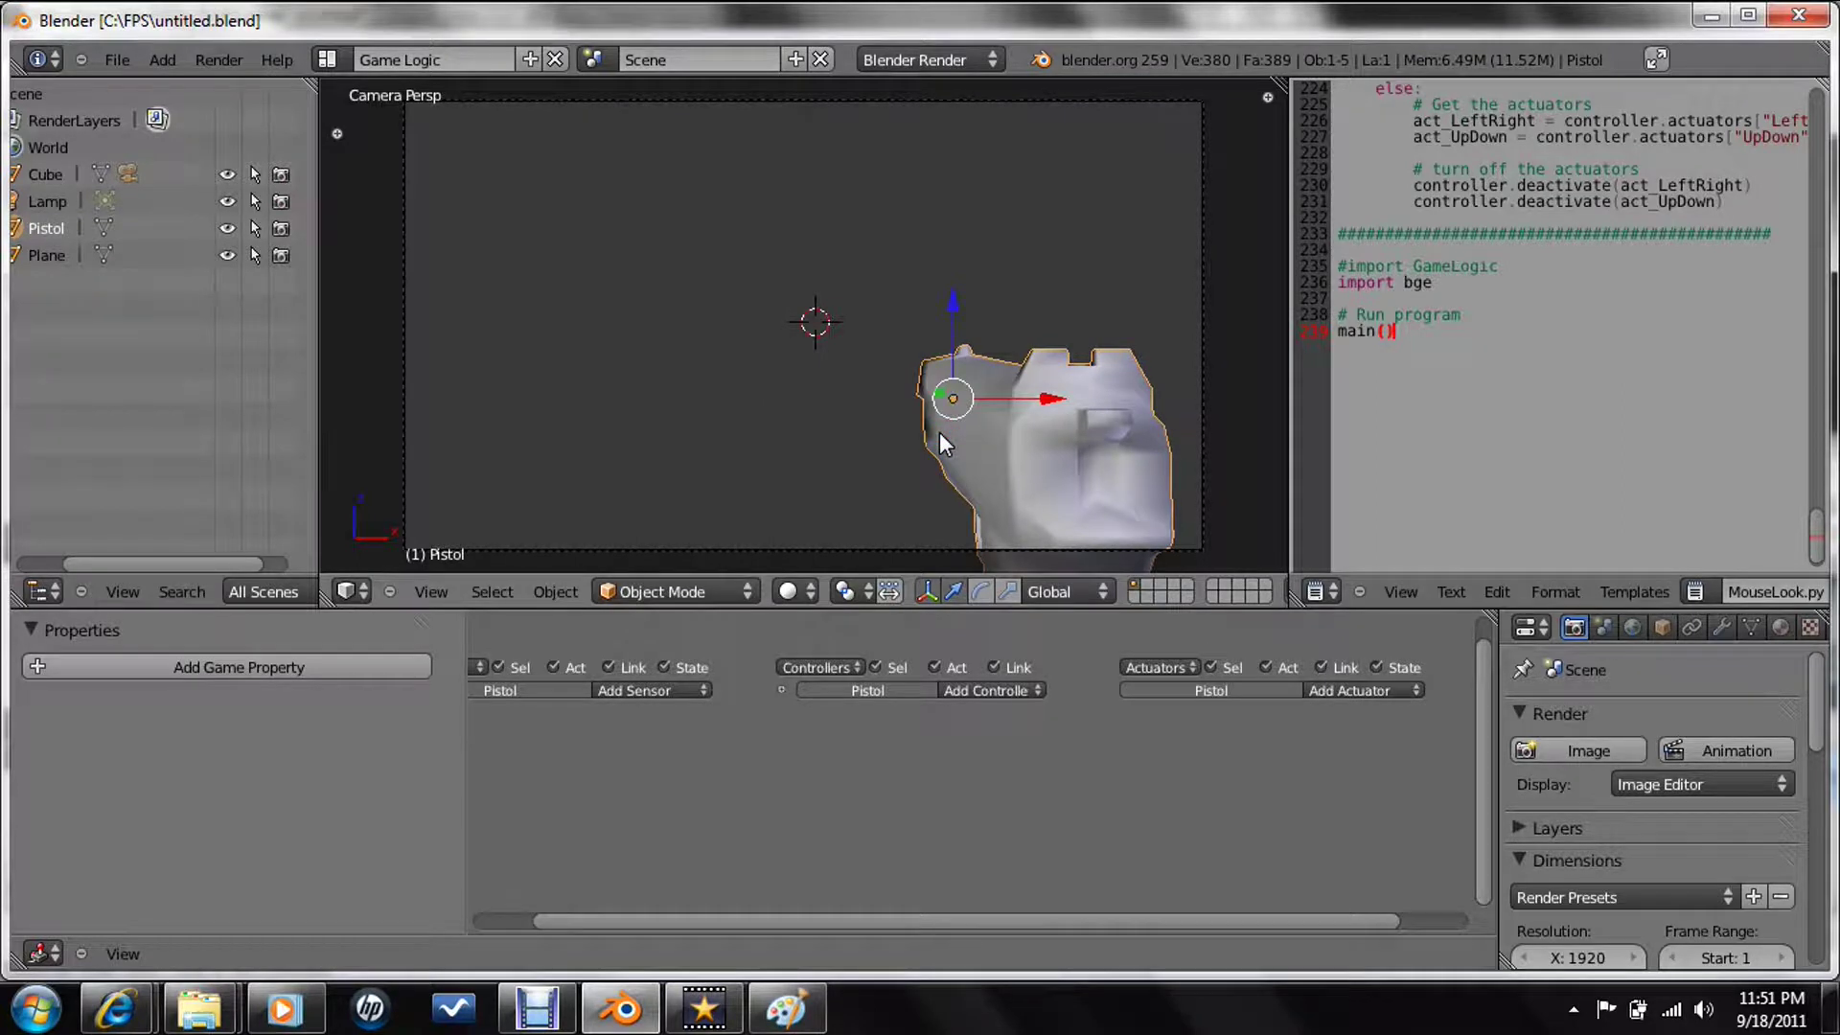
key(ctrl+s)
click(939, 434)
- Parent the pistol to the camera and run the game to test that it follows the mouse look
shift+right_click(929, 111)
key(ctrl+p)
click(929, 111)
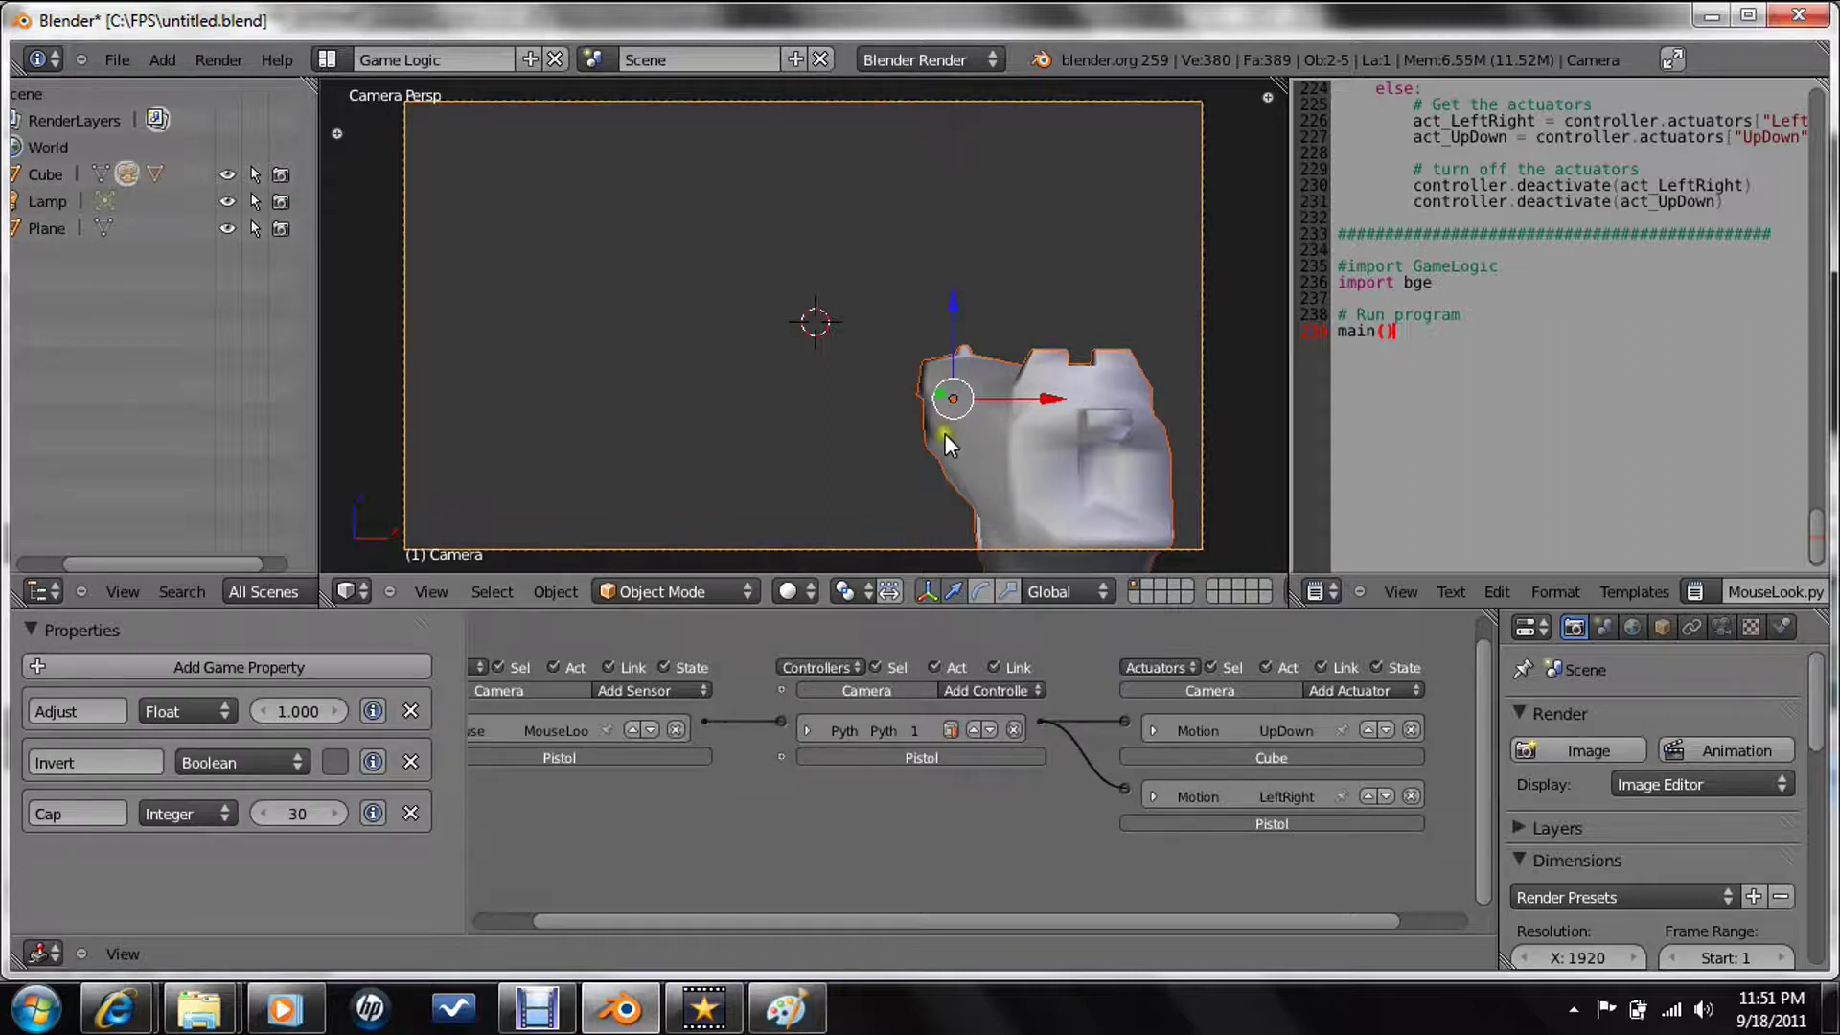
key(p)
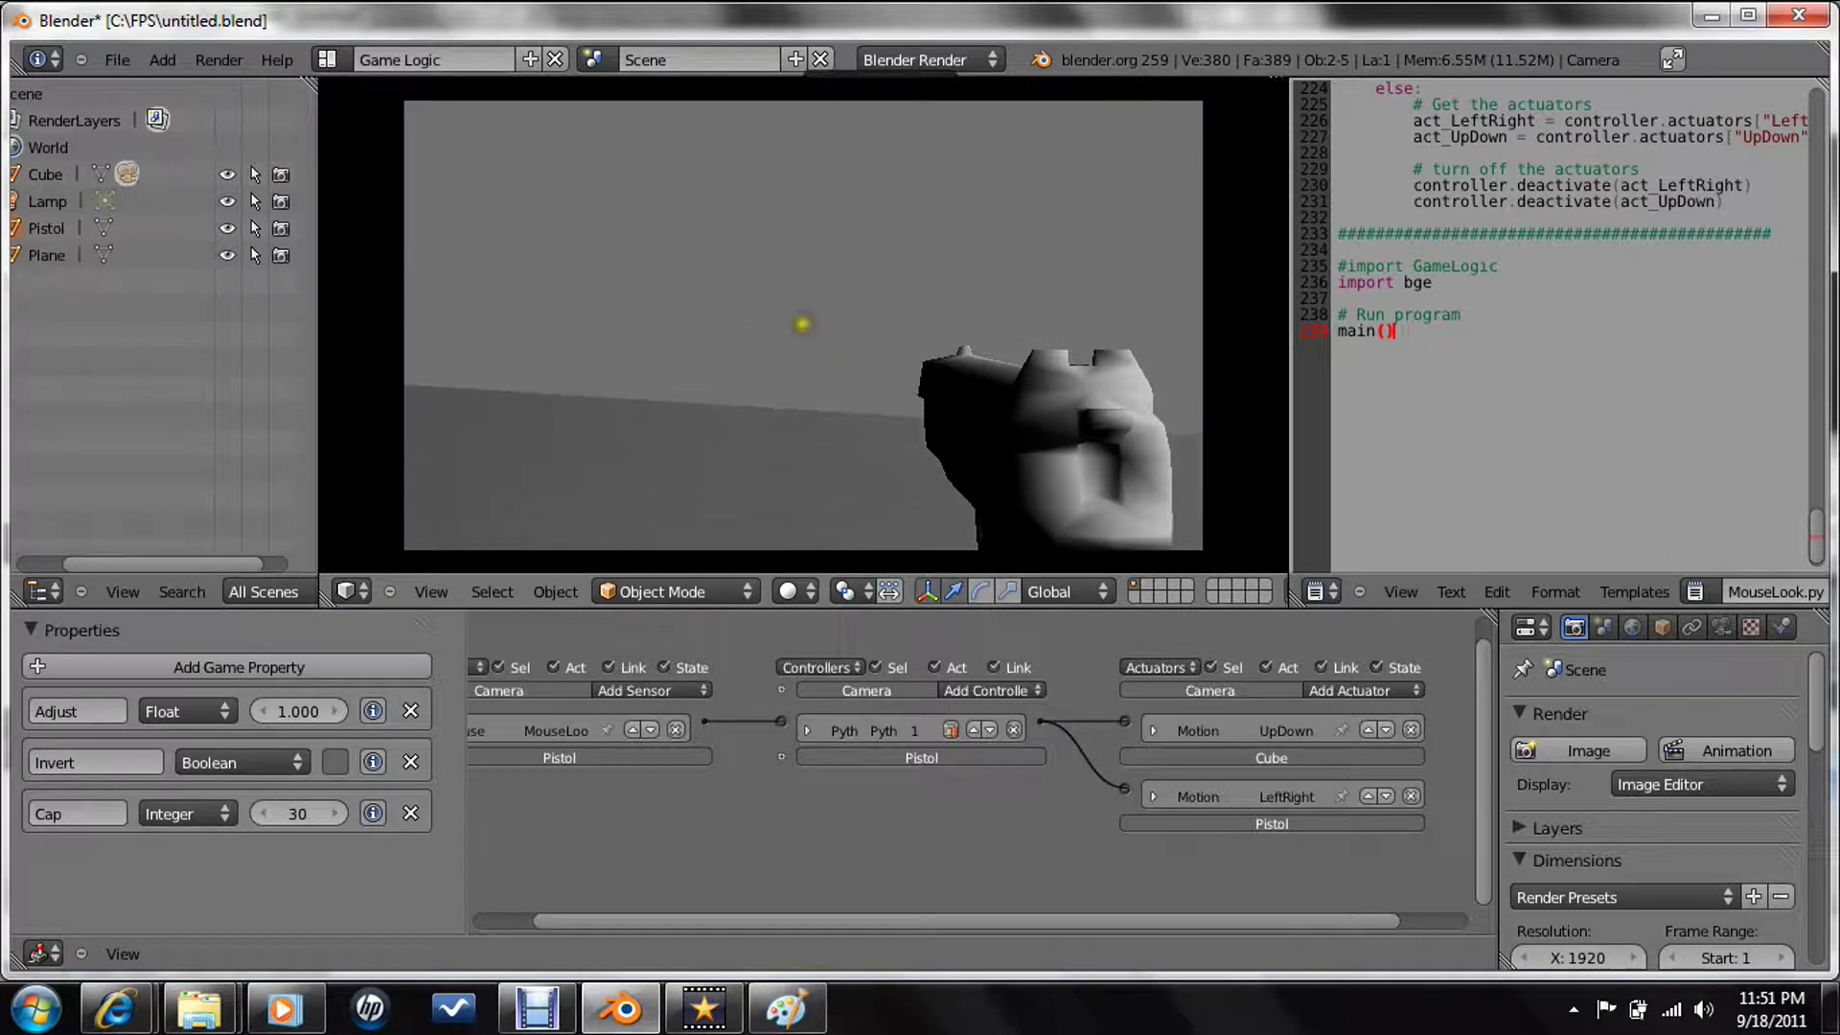
key(Escape)
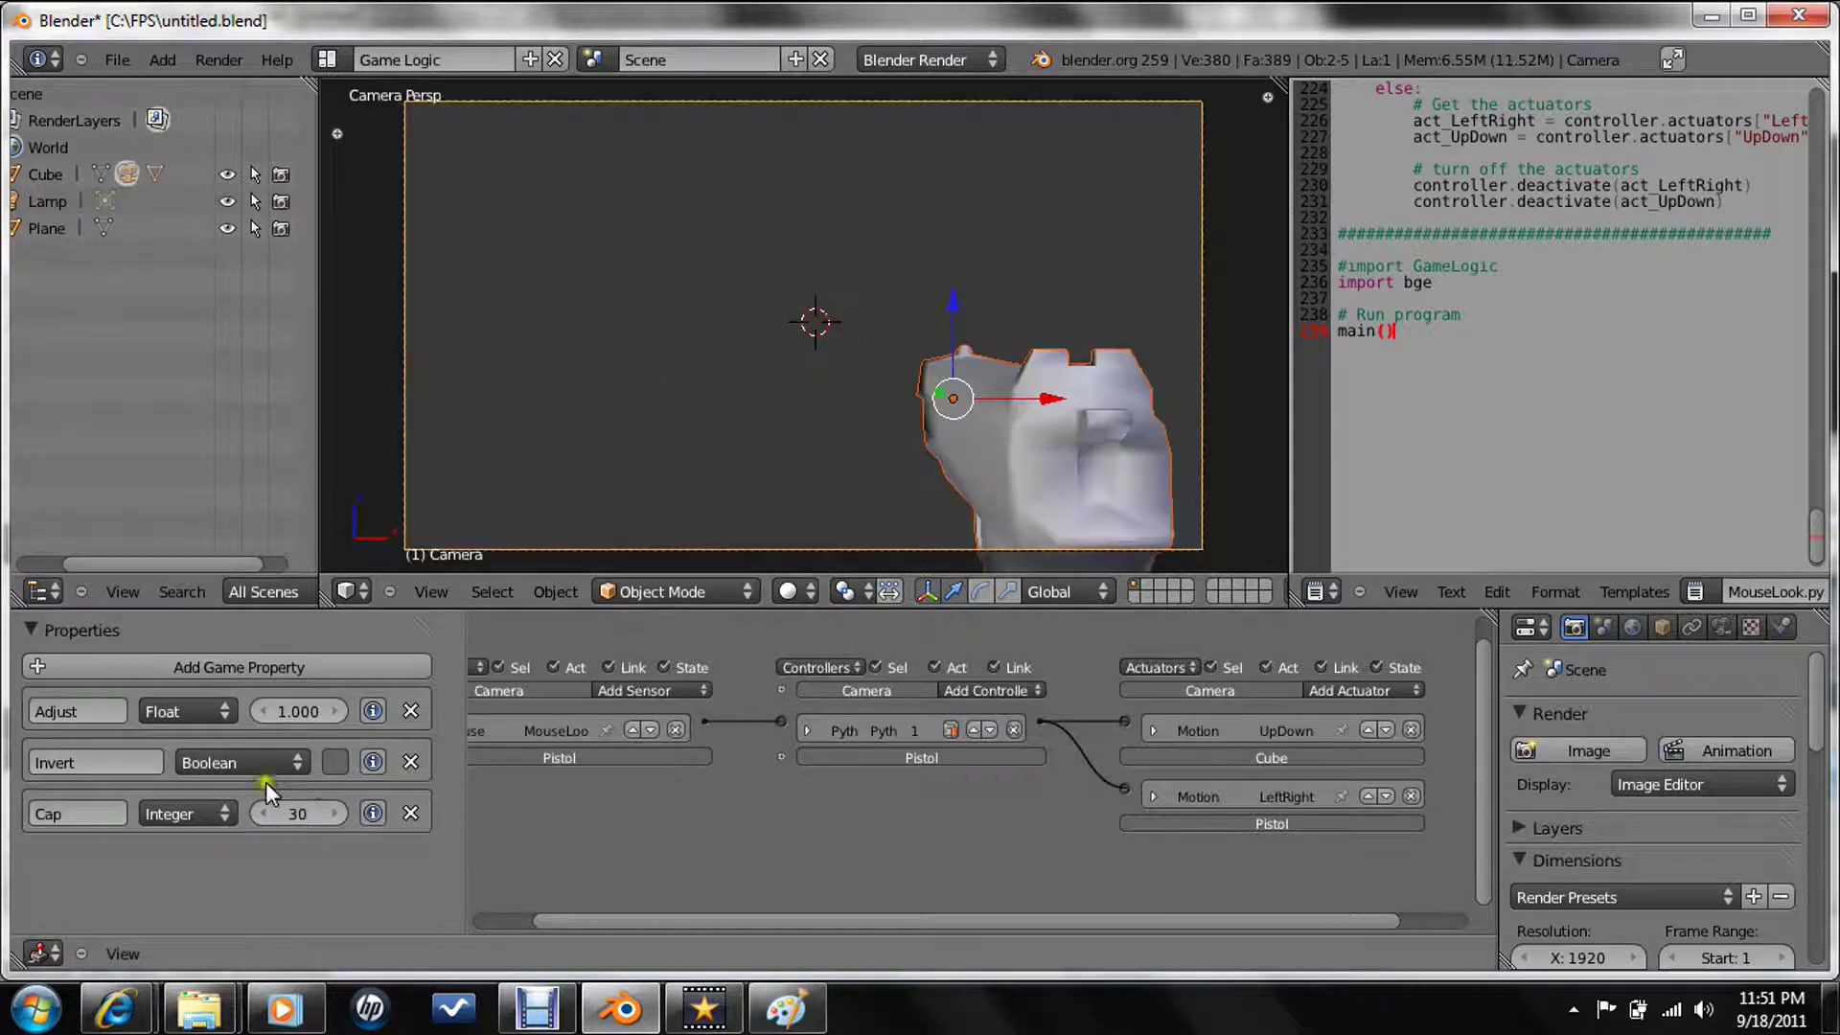
- Toggle the camera's Invert game property, test the mouse look in the game, and save the file
click(341, 765)
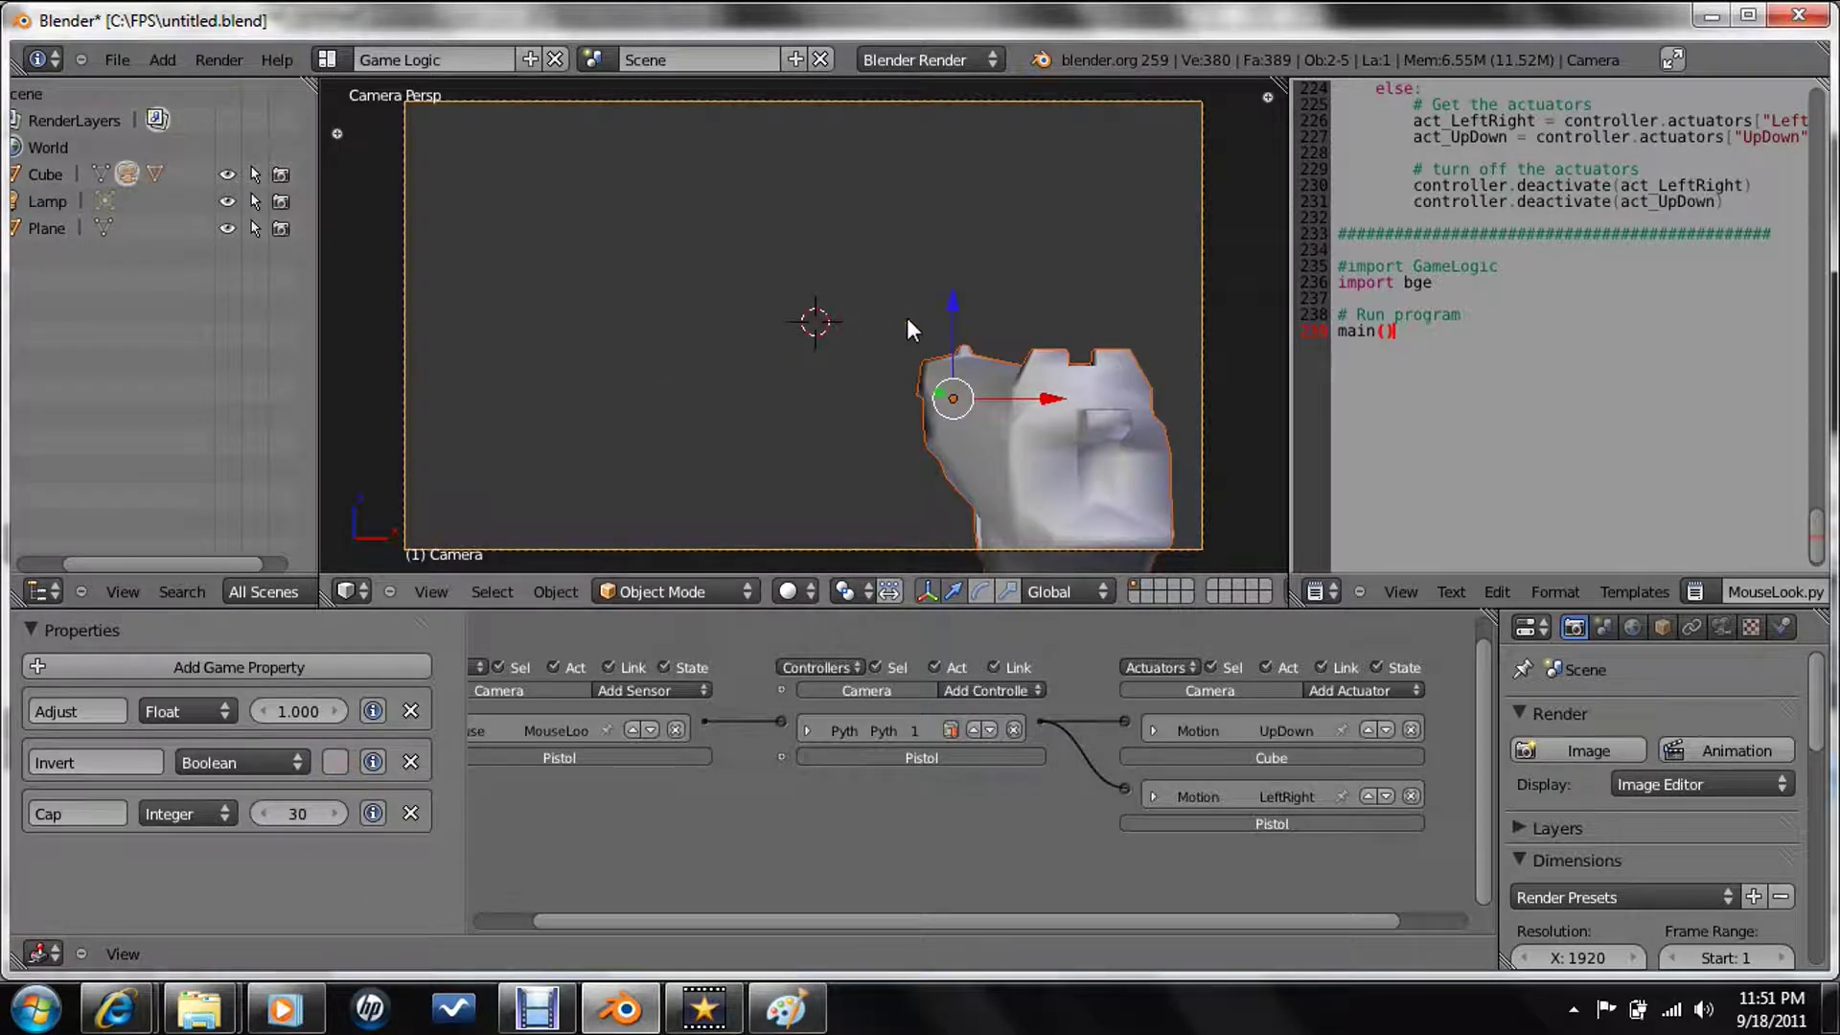
key(p)
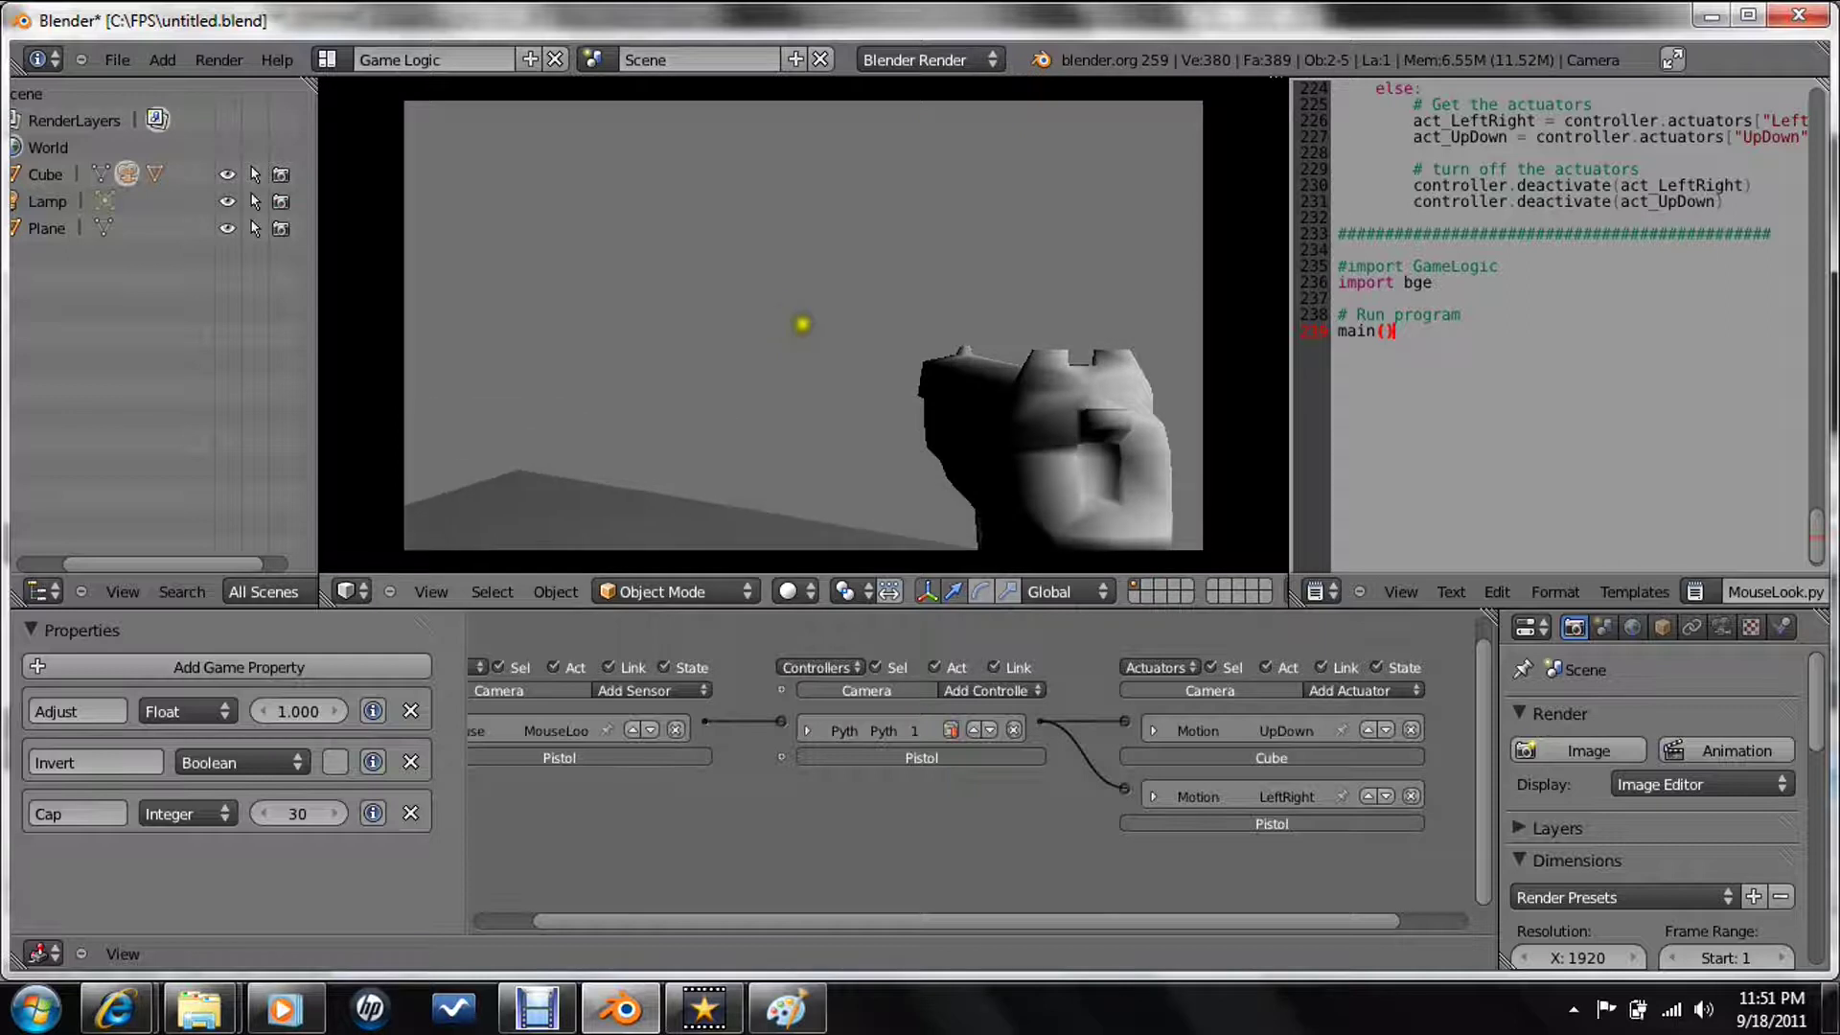
key(Escape)
key(ctrl+s)
click(801, 325)
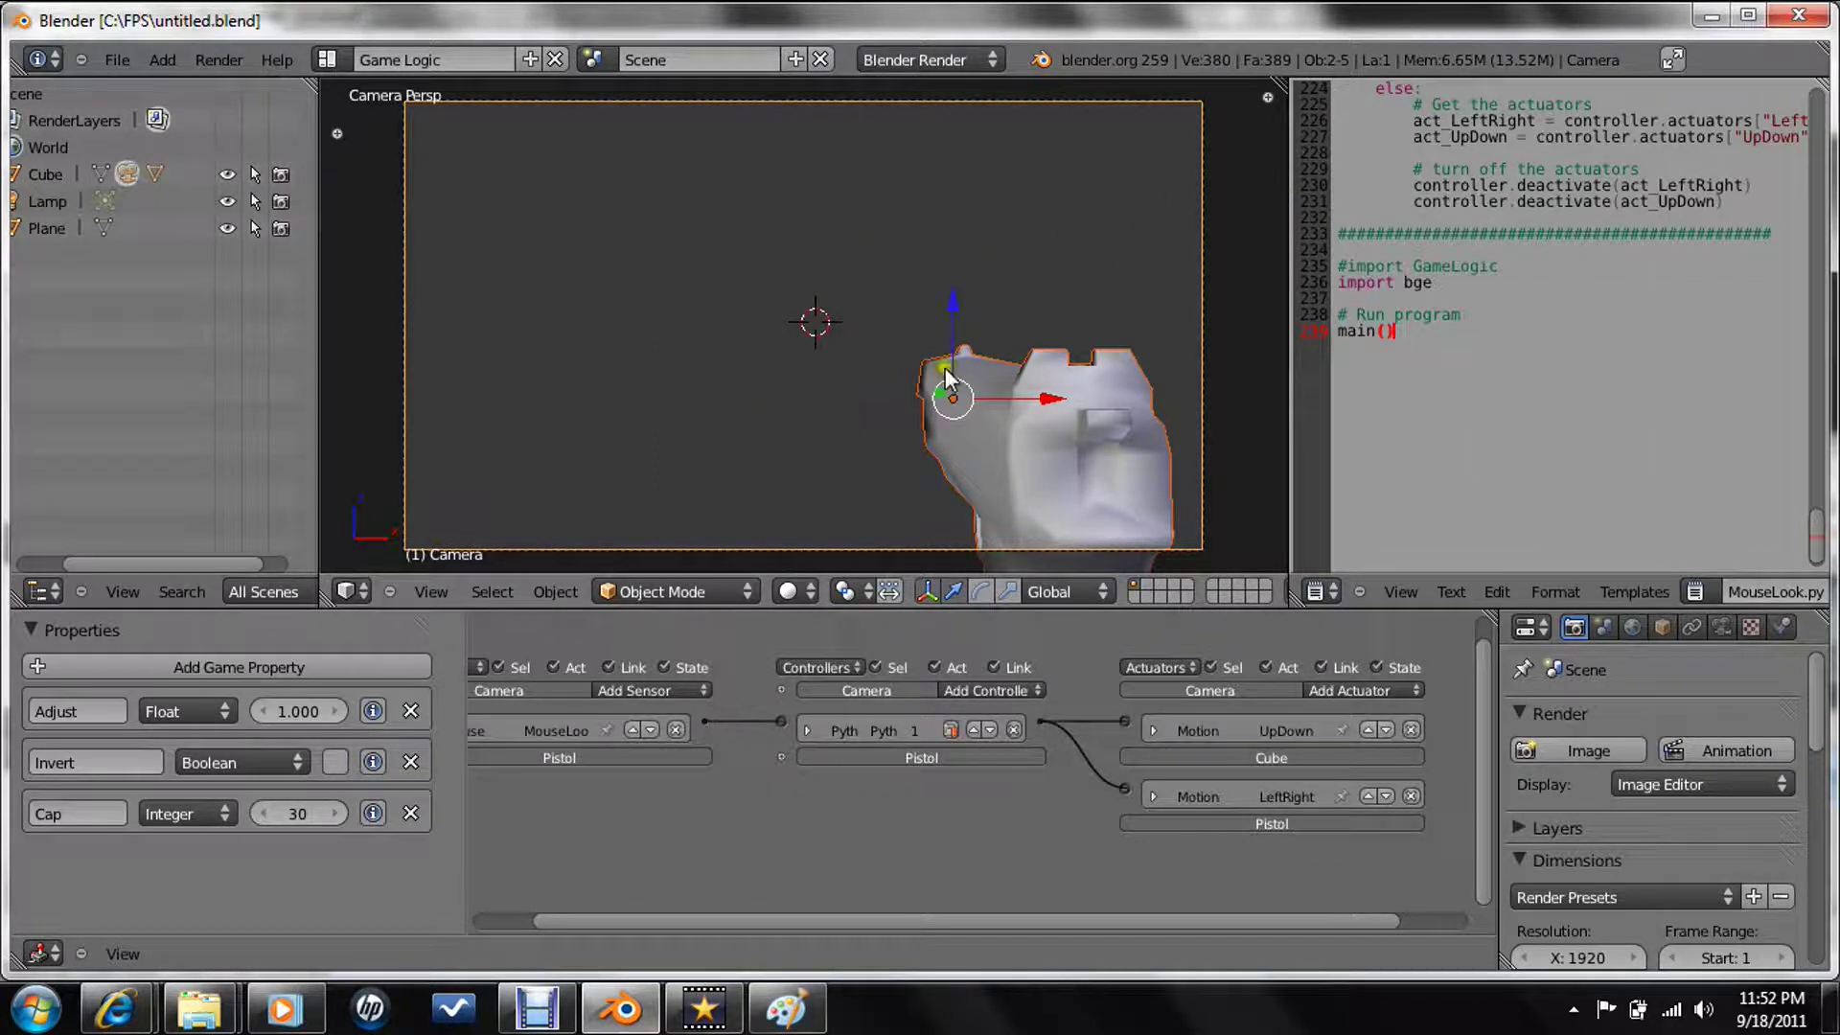
key(ctrl+s)
click(727, 198)
- Append the Reticle object from C:\gun\WeaponReticle_GLSL_Finished[1].blend into the scene
click(117, 60)
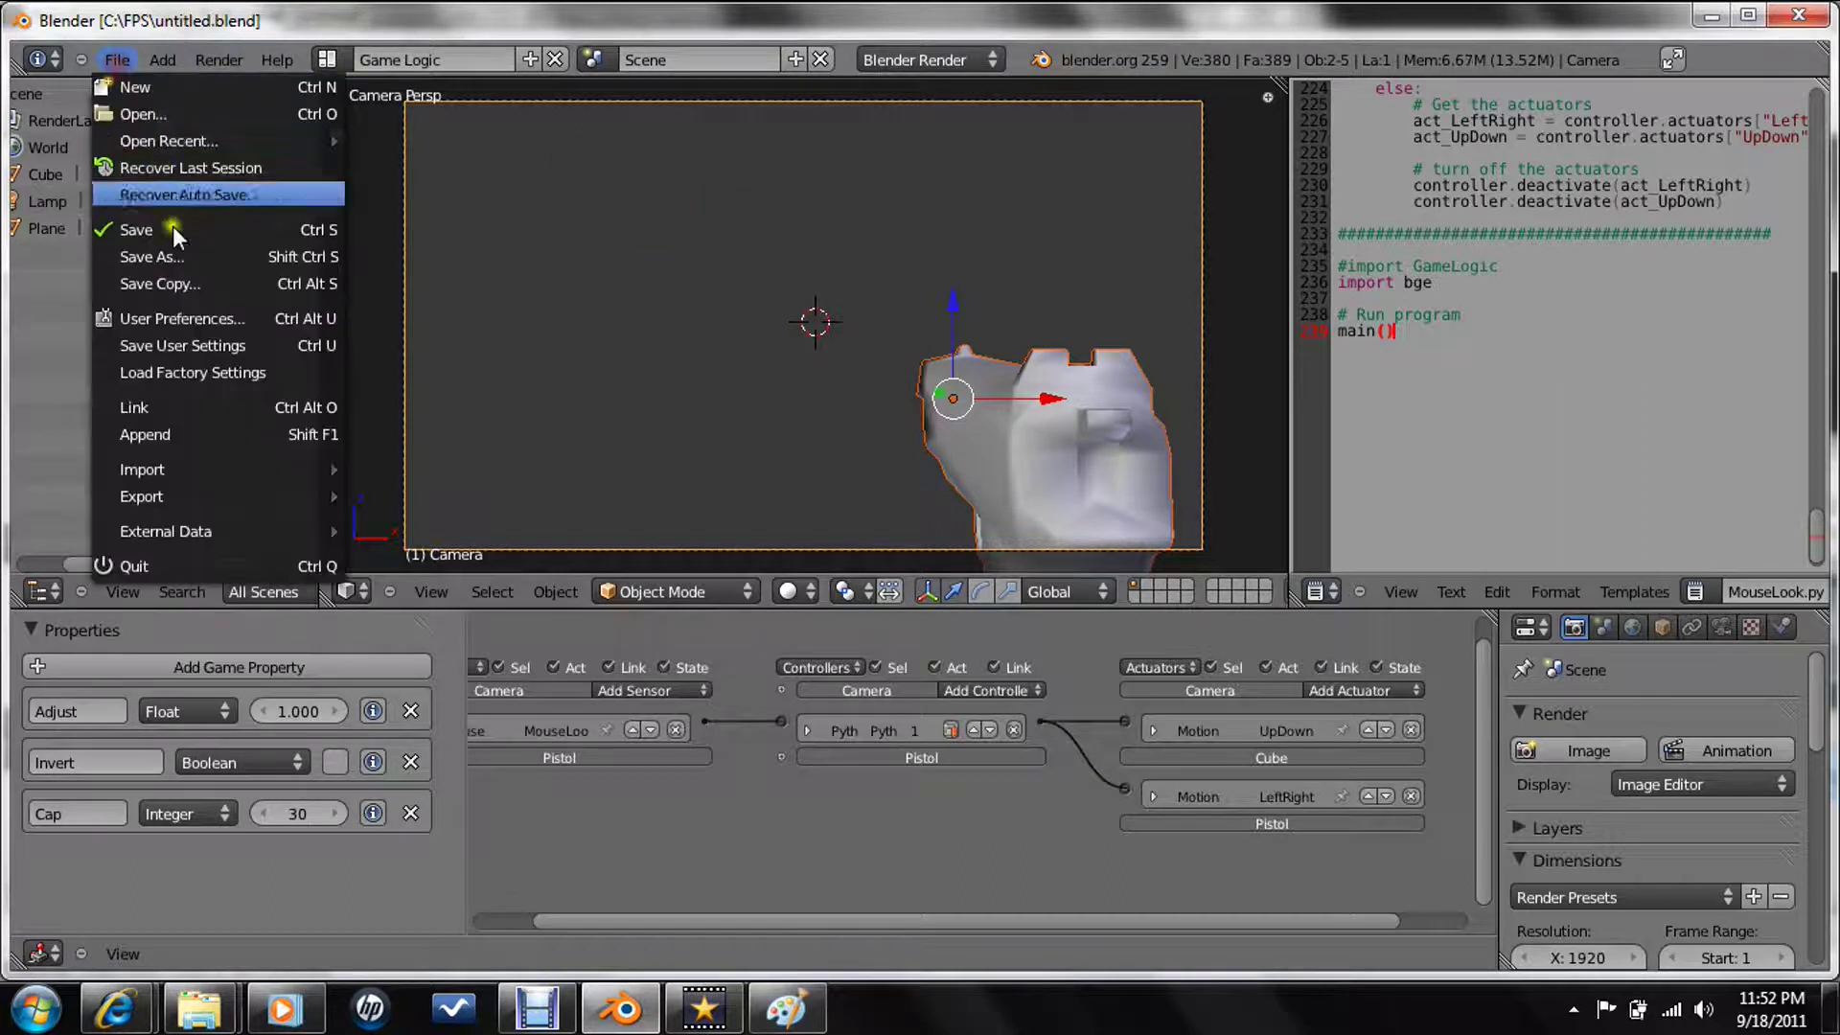
click(169, 440)
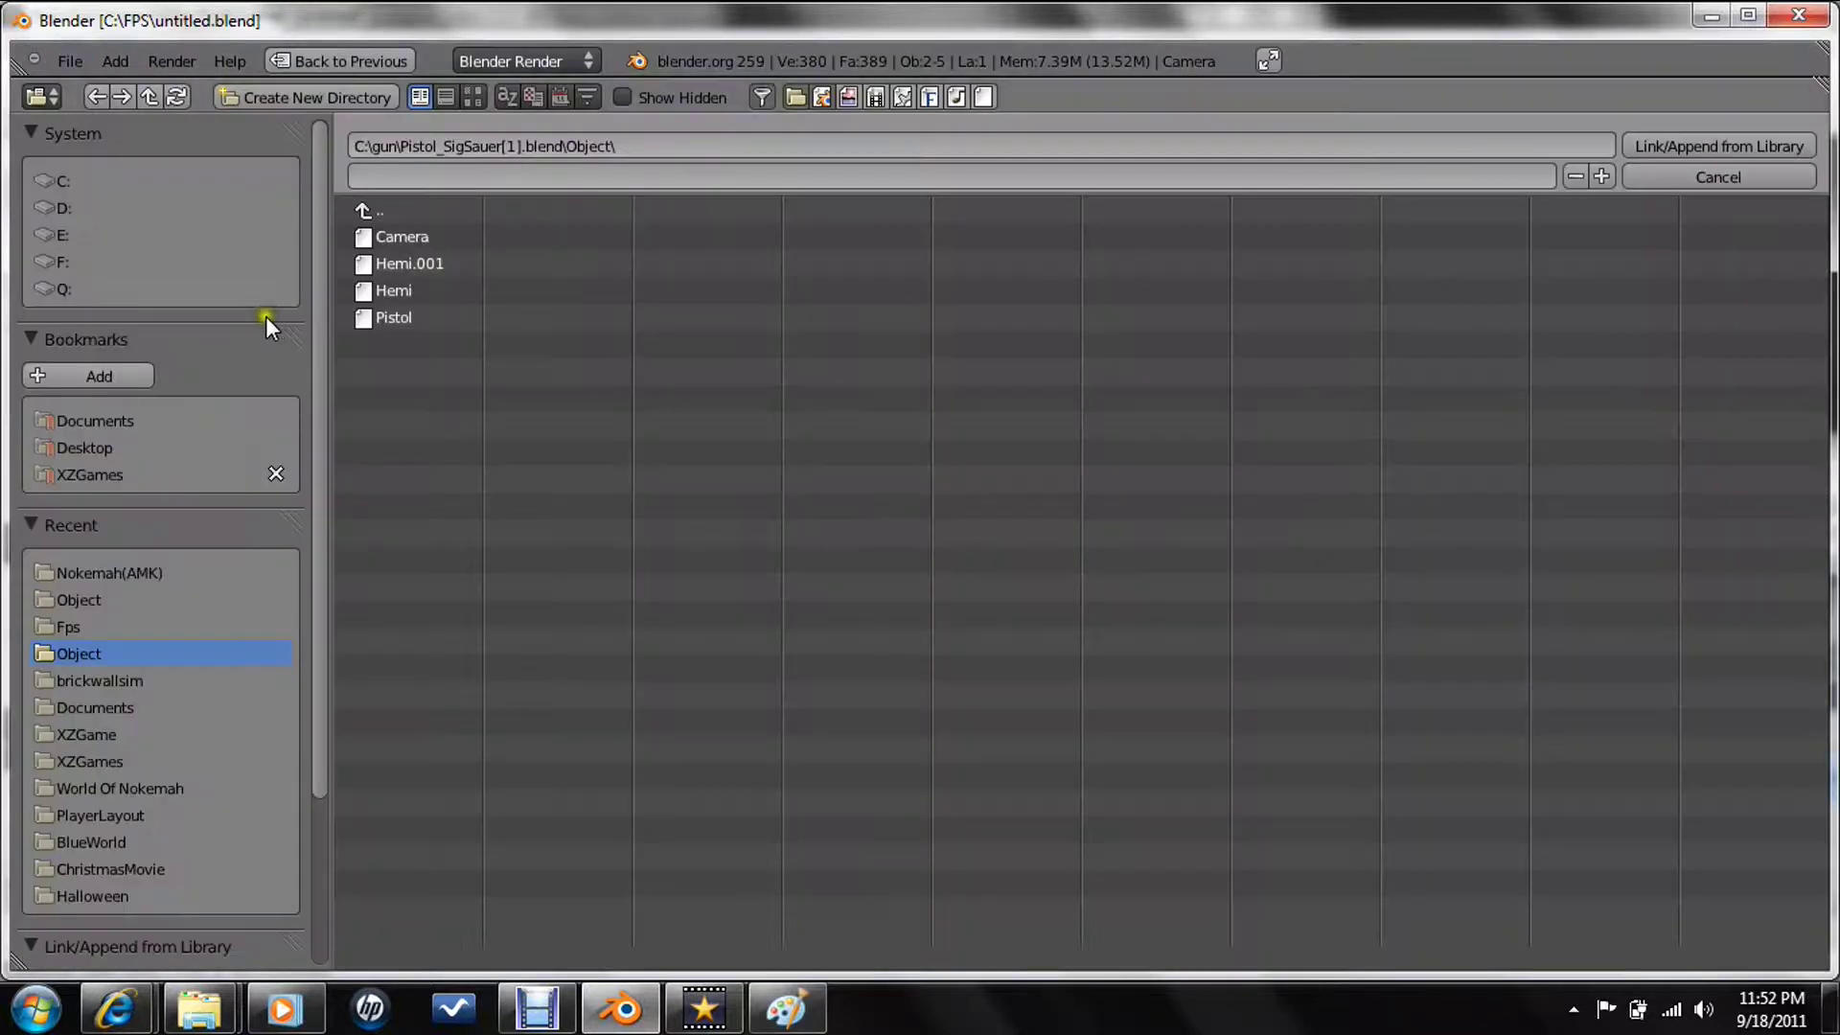
click(399, 212)
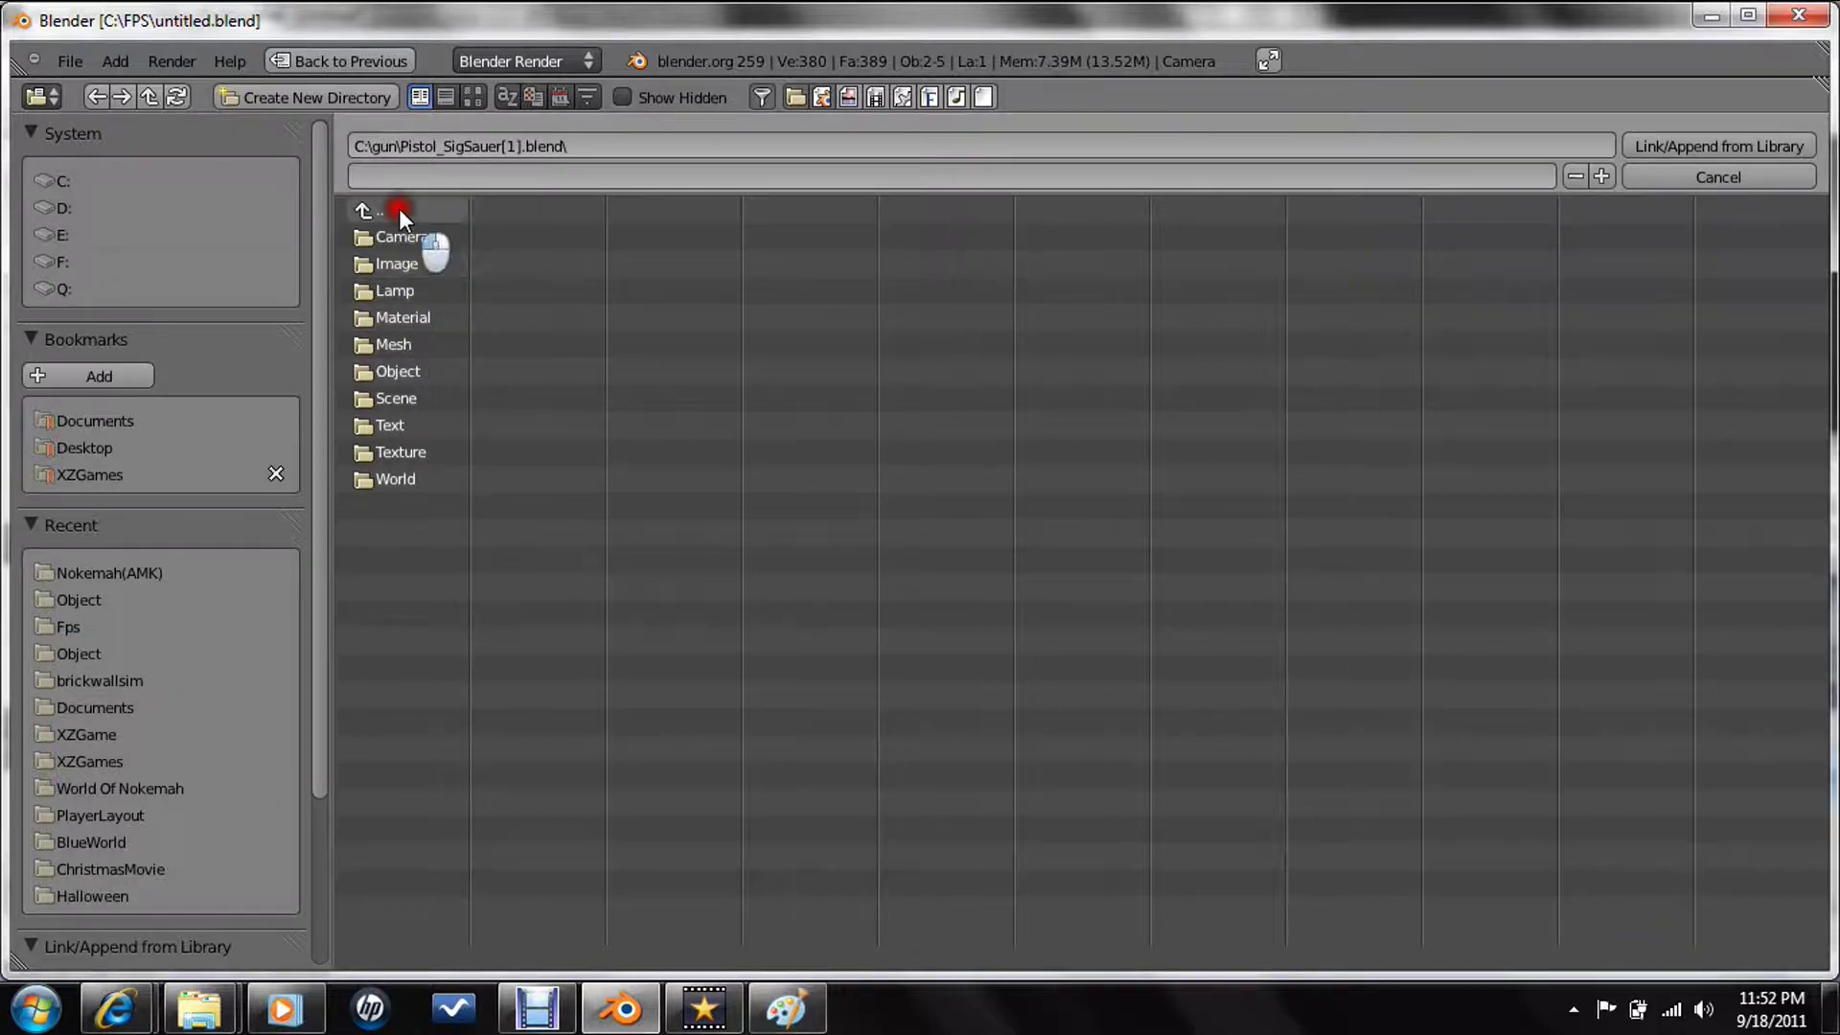
click(398, 211)
click(421, 263)
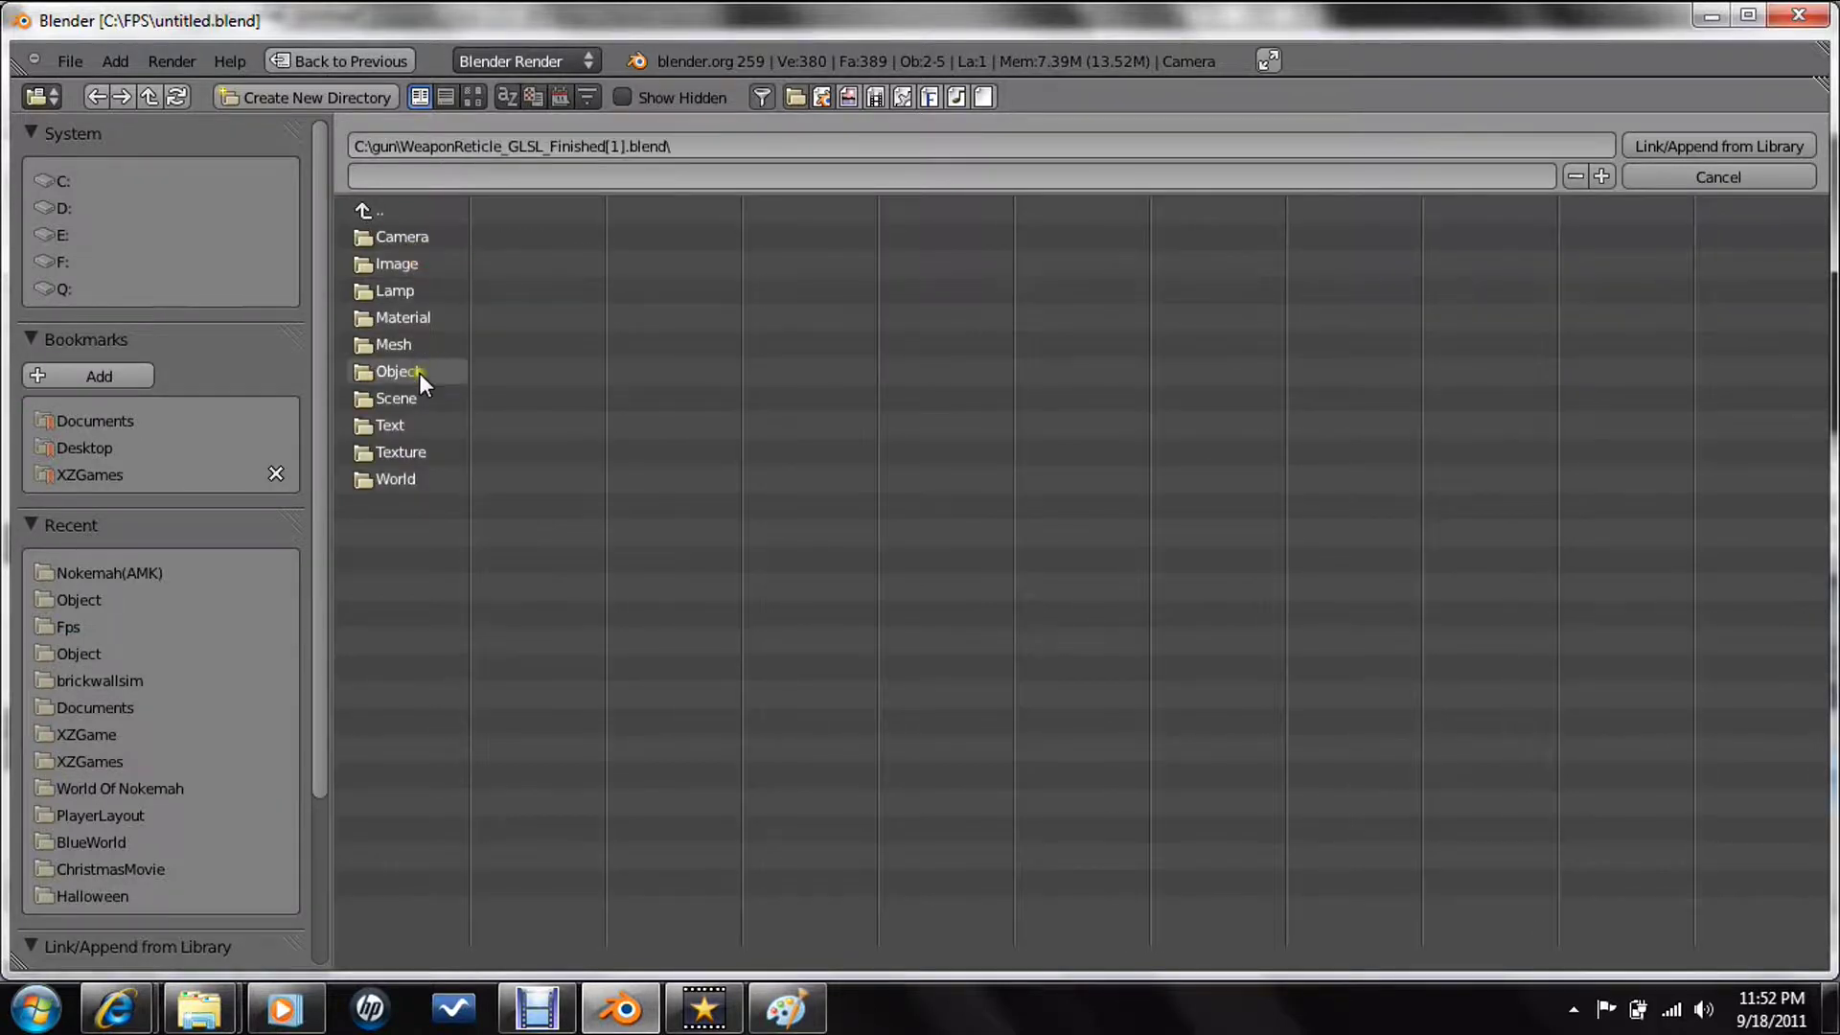
click(418, 372)
click(417, 267)
click(1667, 145)
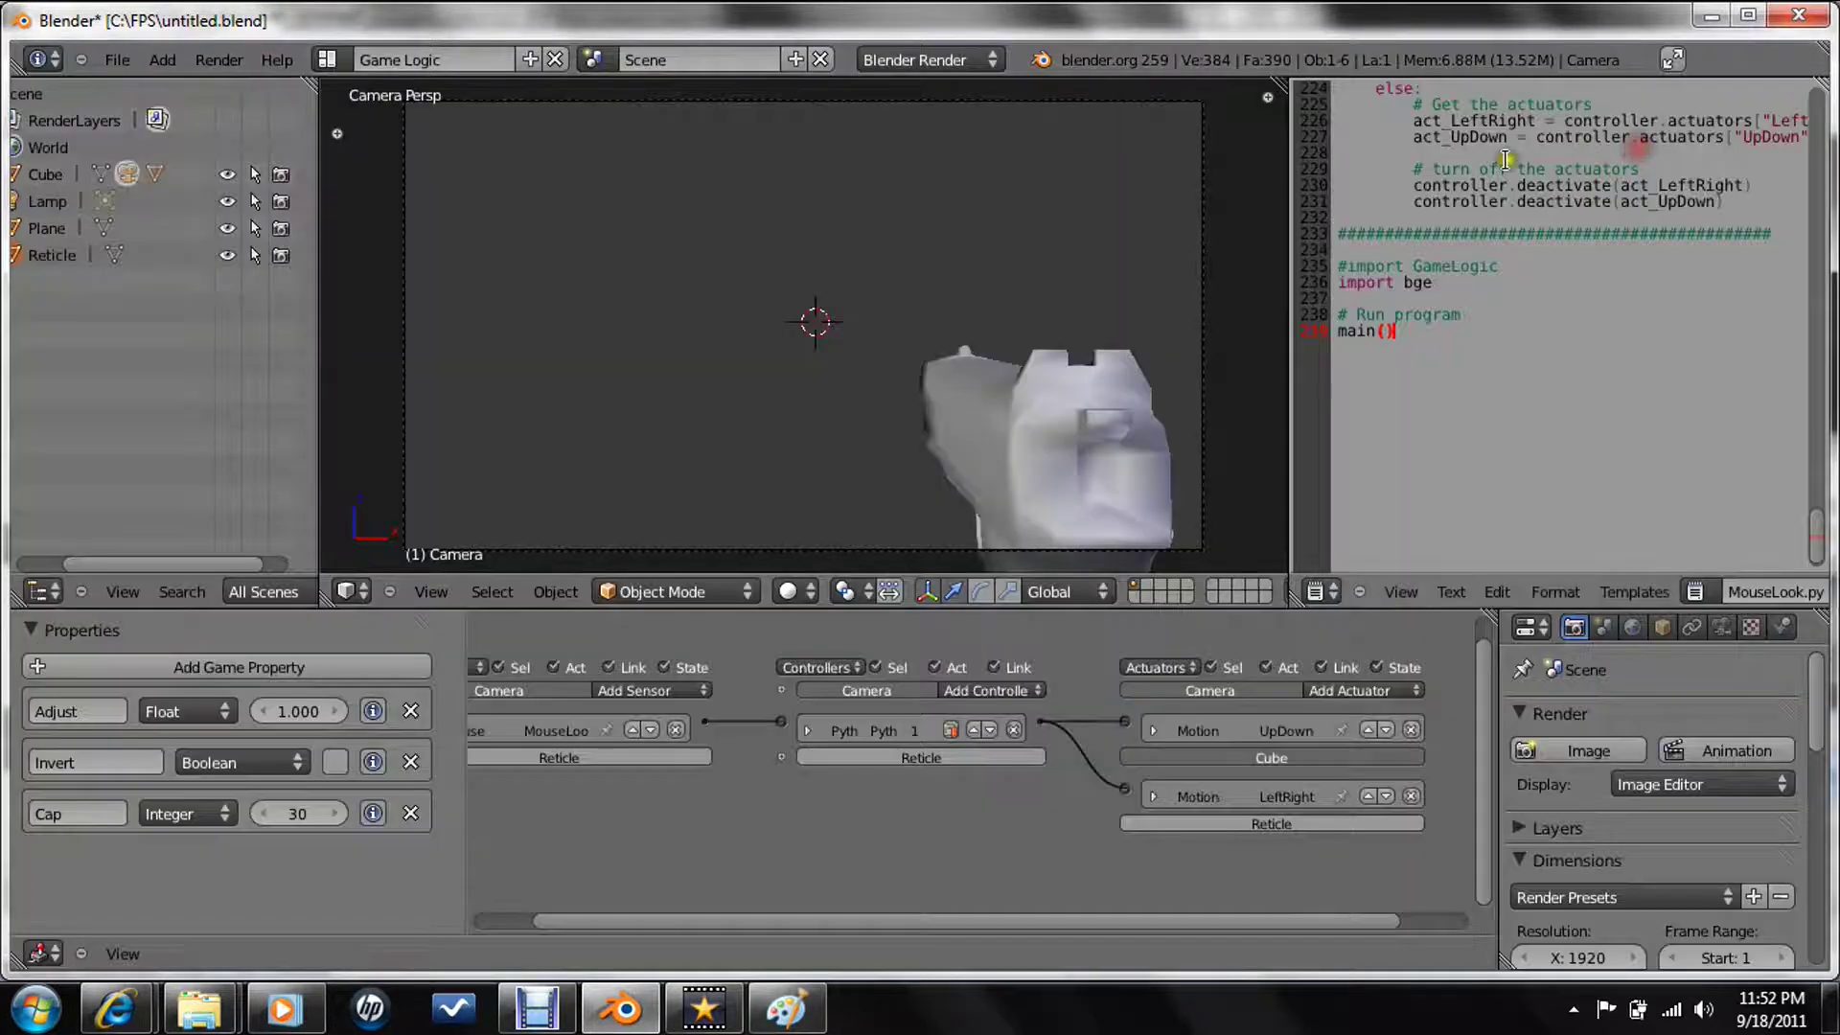
- Move the reticle from the floor to a spot in front of the pistol's muzzle in the right view
middle_drag(897, 439, 825, 307)
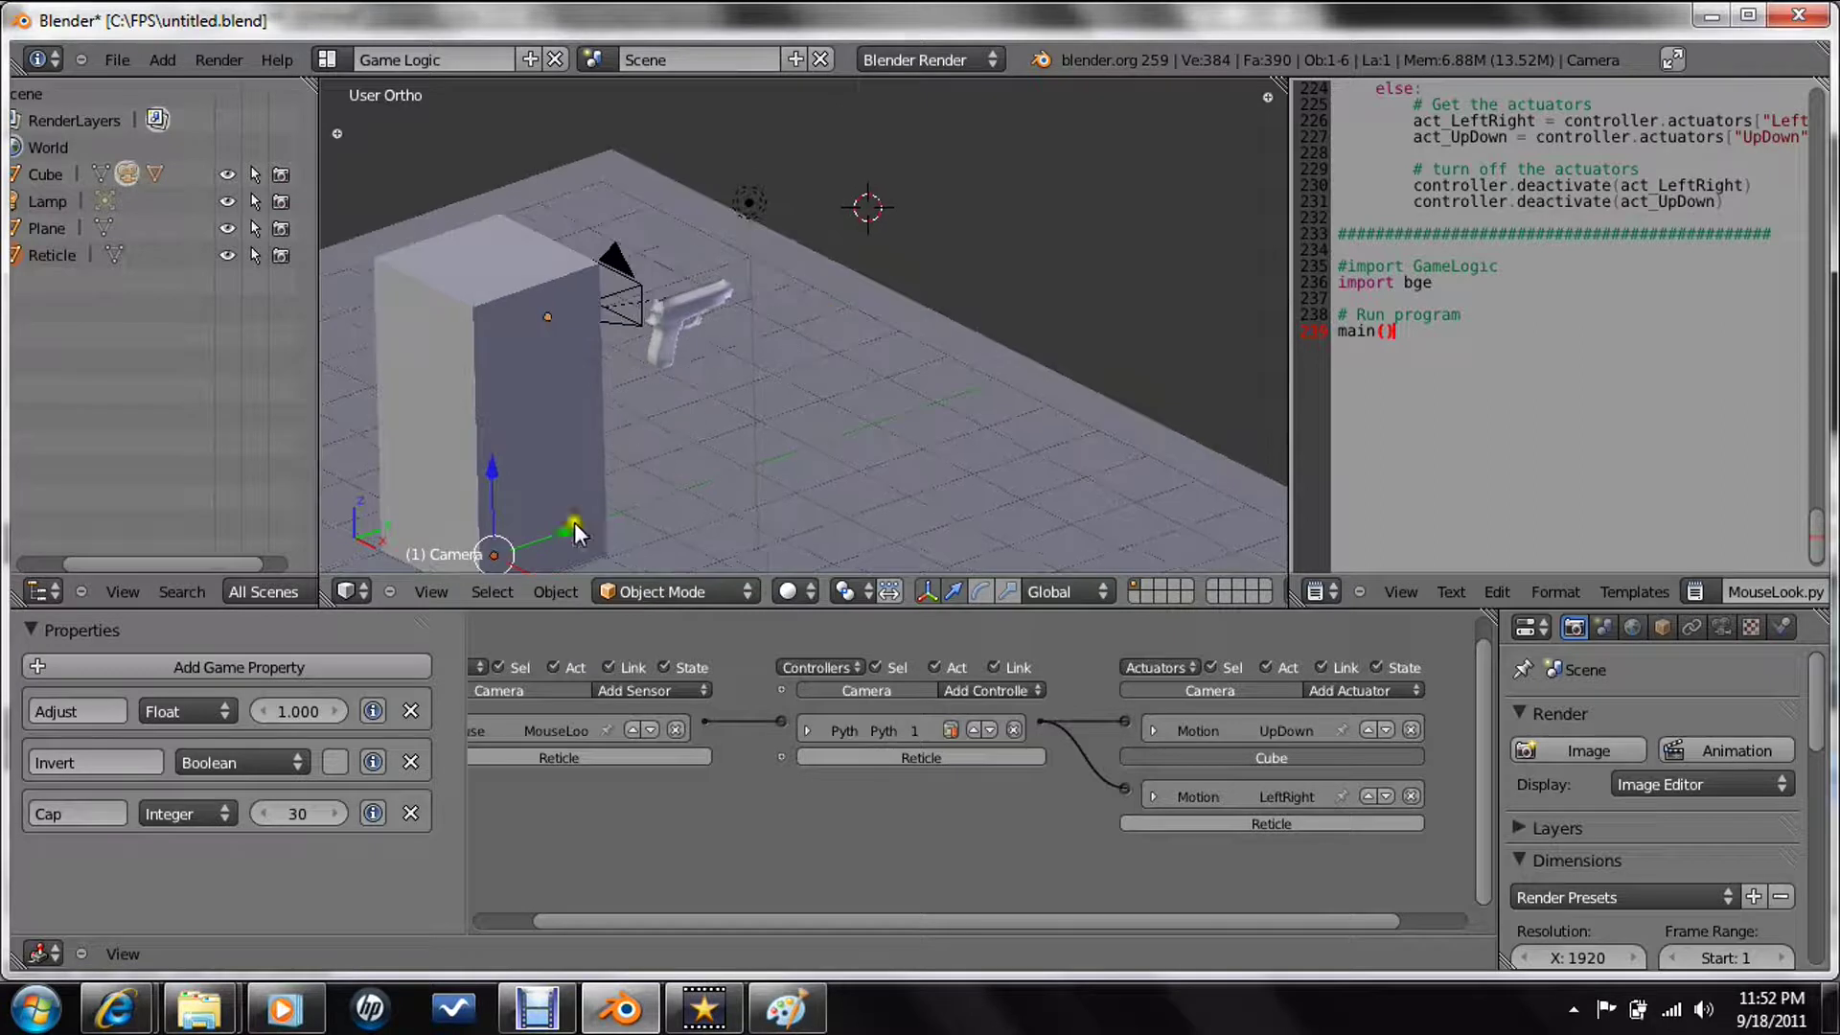
click(429, 590)
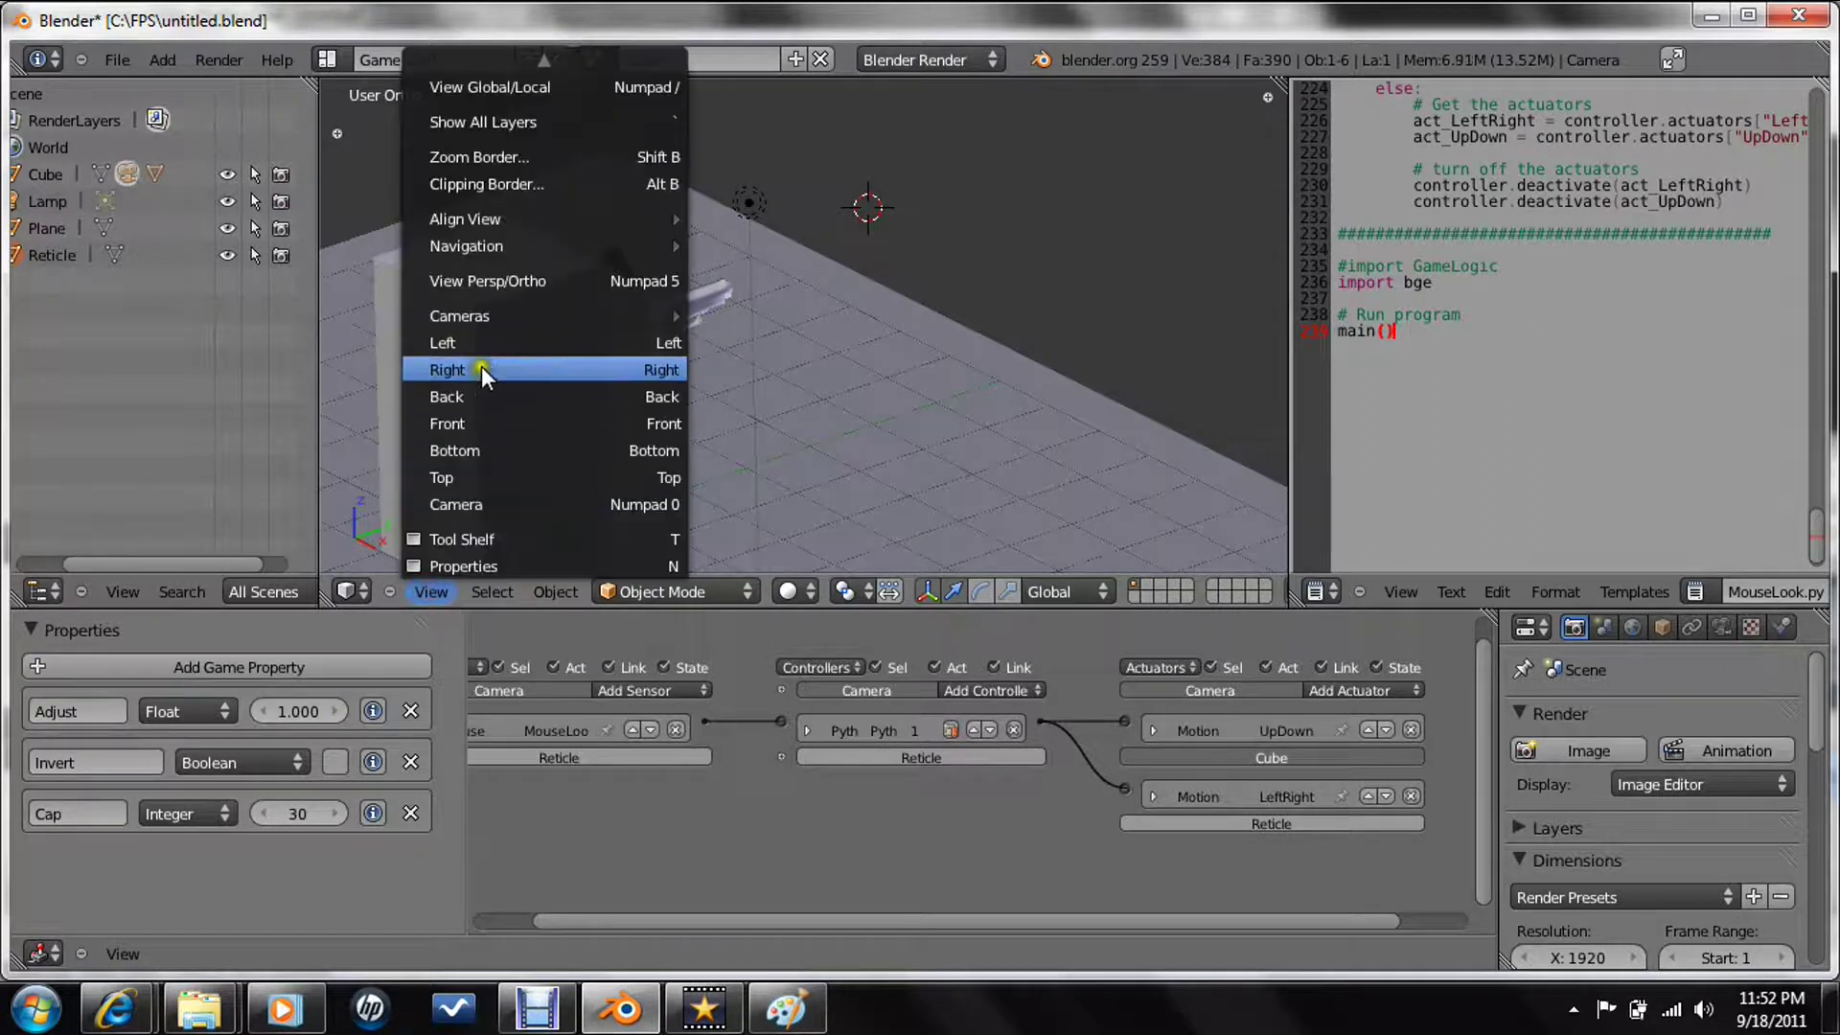
click(481, 370)
key(g)
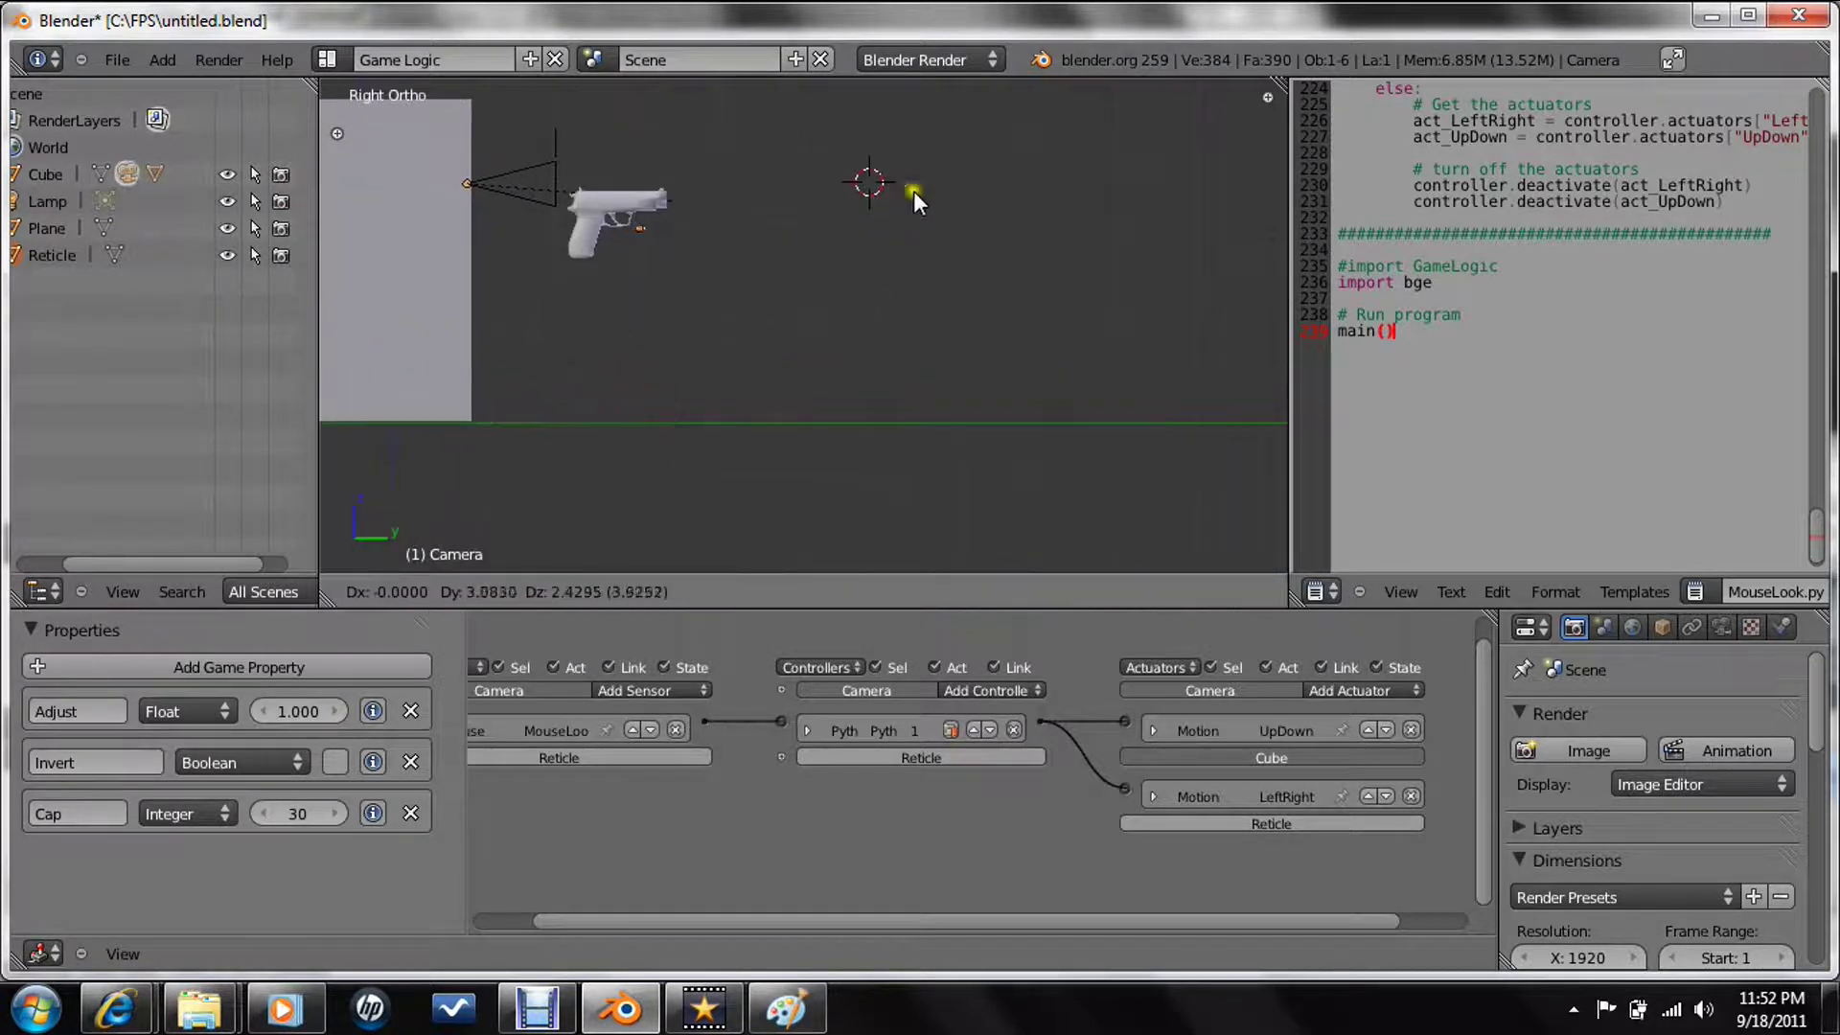
click(1038, 167)
scroll(1002, 255, up, 3)
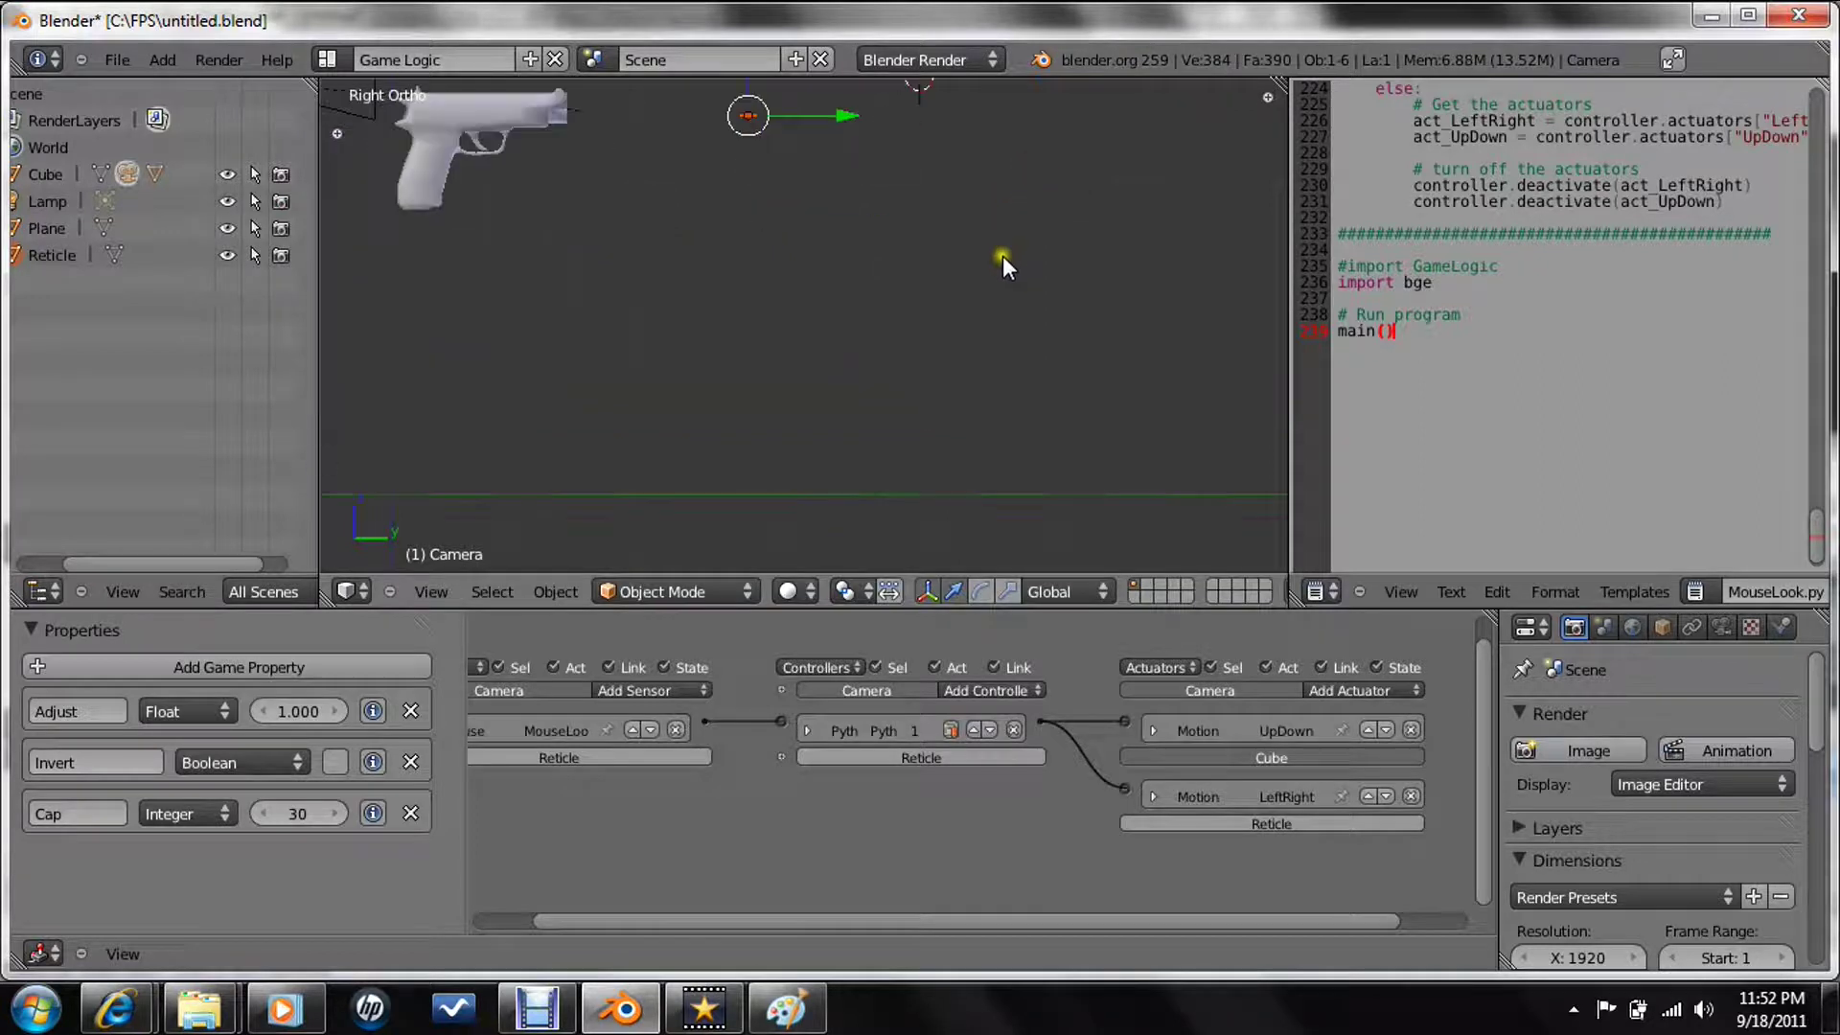
shift+middle_drag(870, 291, 905, 393)
- Rotate the reticle -90° so it stands upright facing the camera, raise it to the camera's height and enlarge it
text(r90)
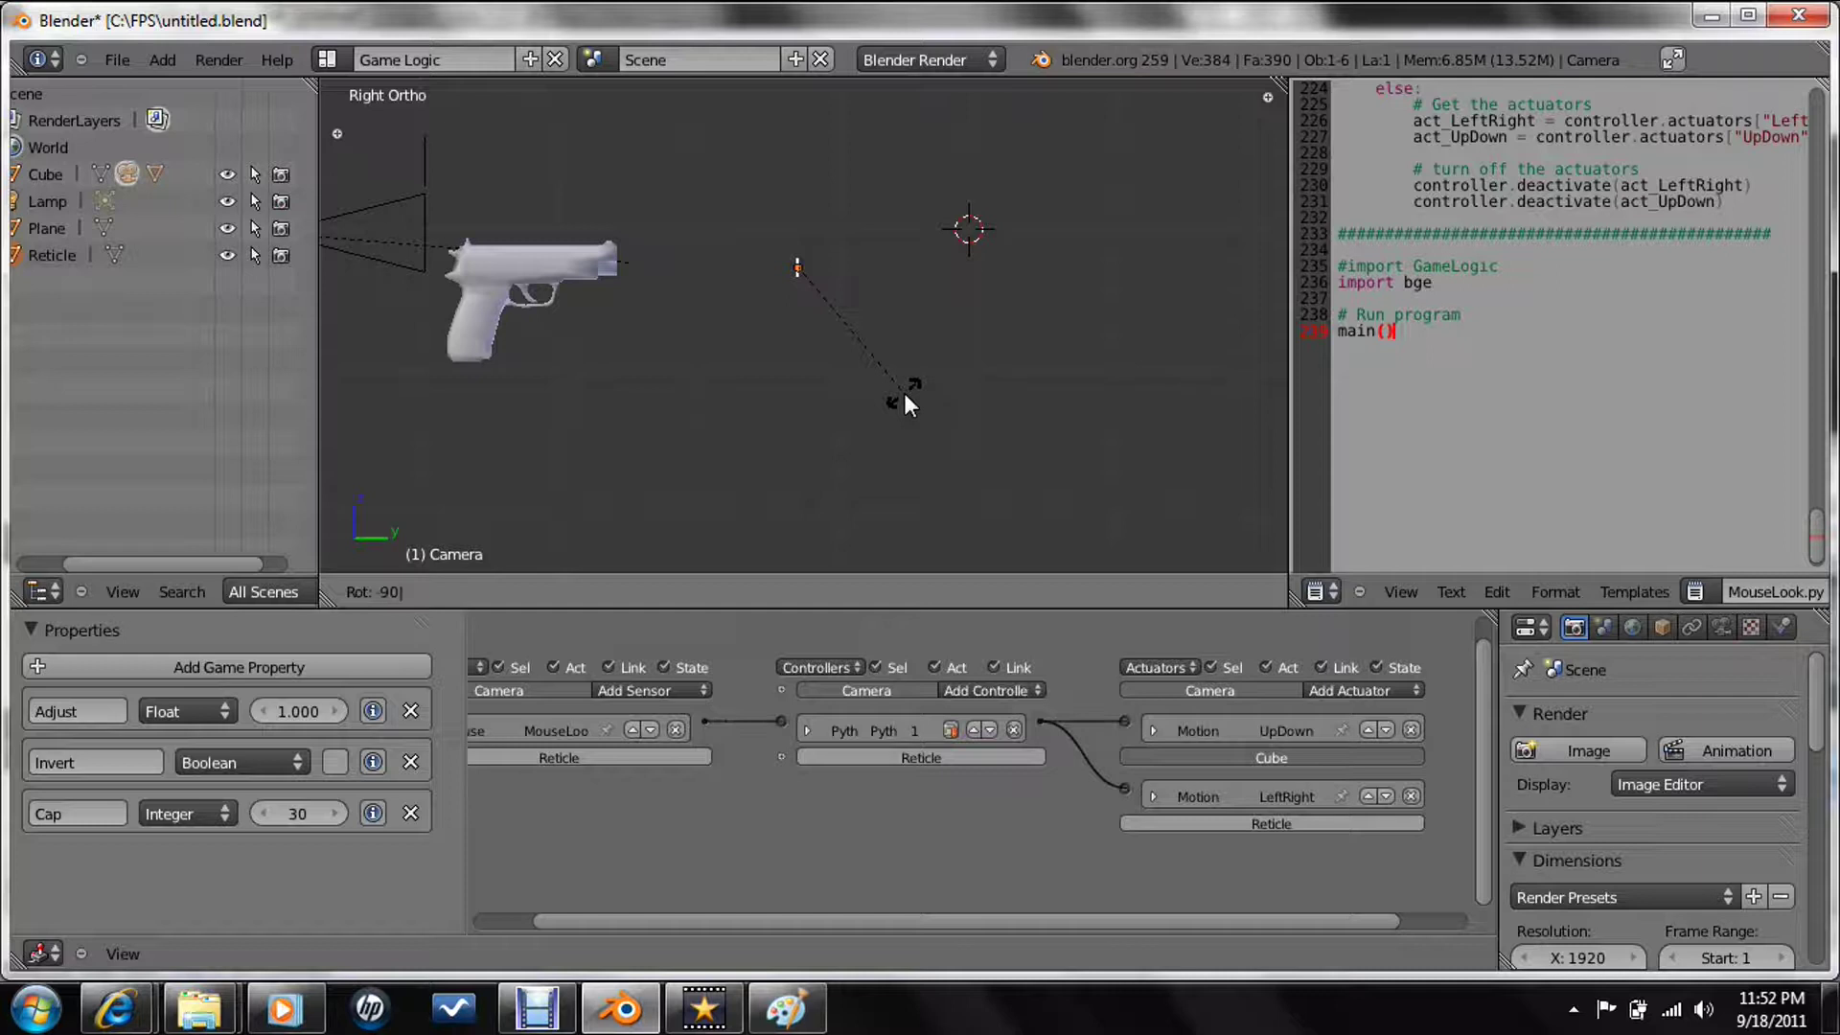
key(Return)
key(g)
click(908, 368)
key(s)
click(1118, 486)
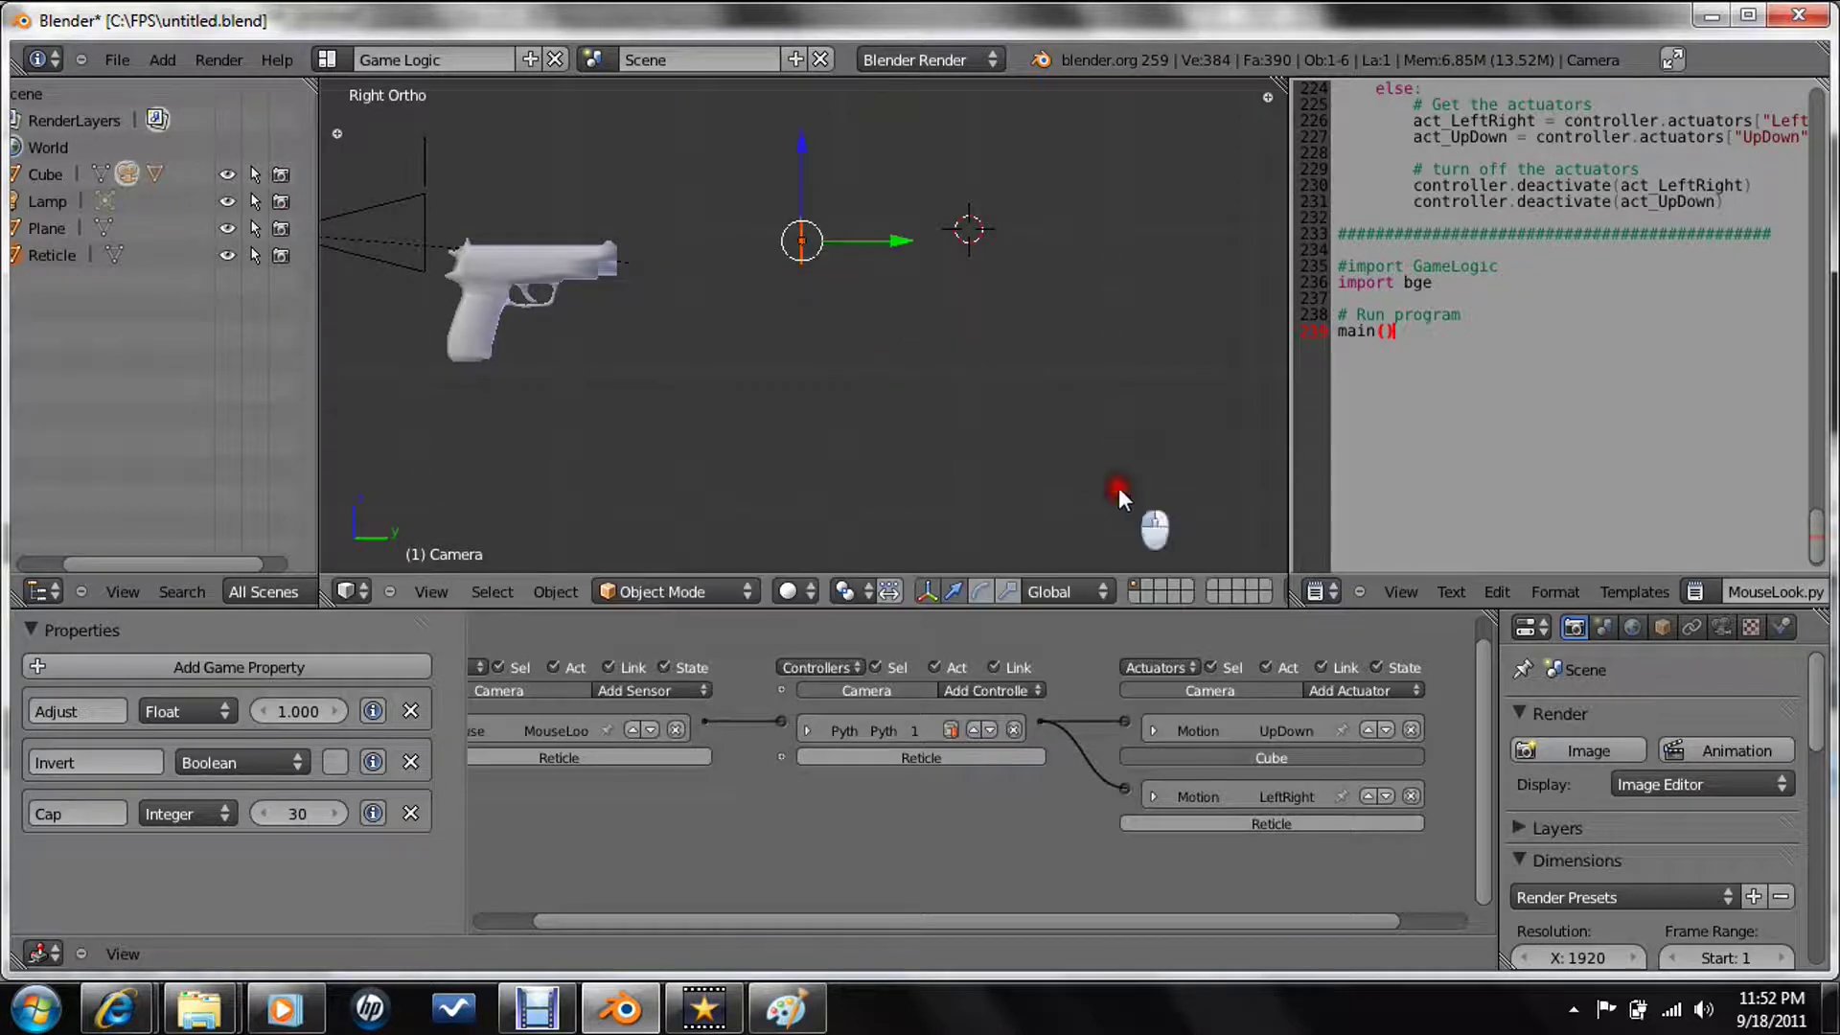
- Switch the camera view to textured shading, save the file and run the game to check the reticle
click(457, 595)
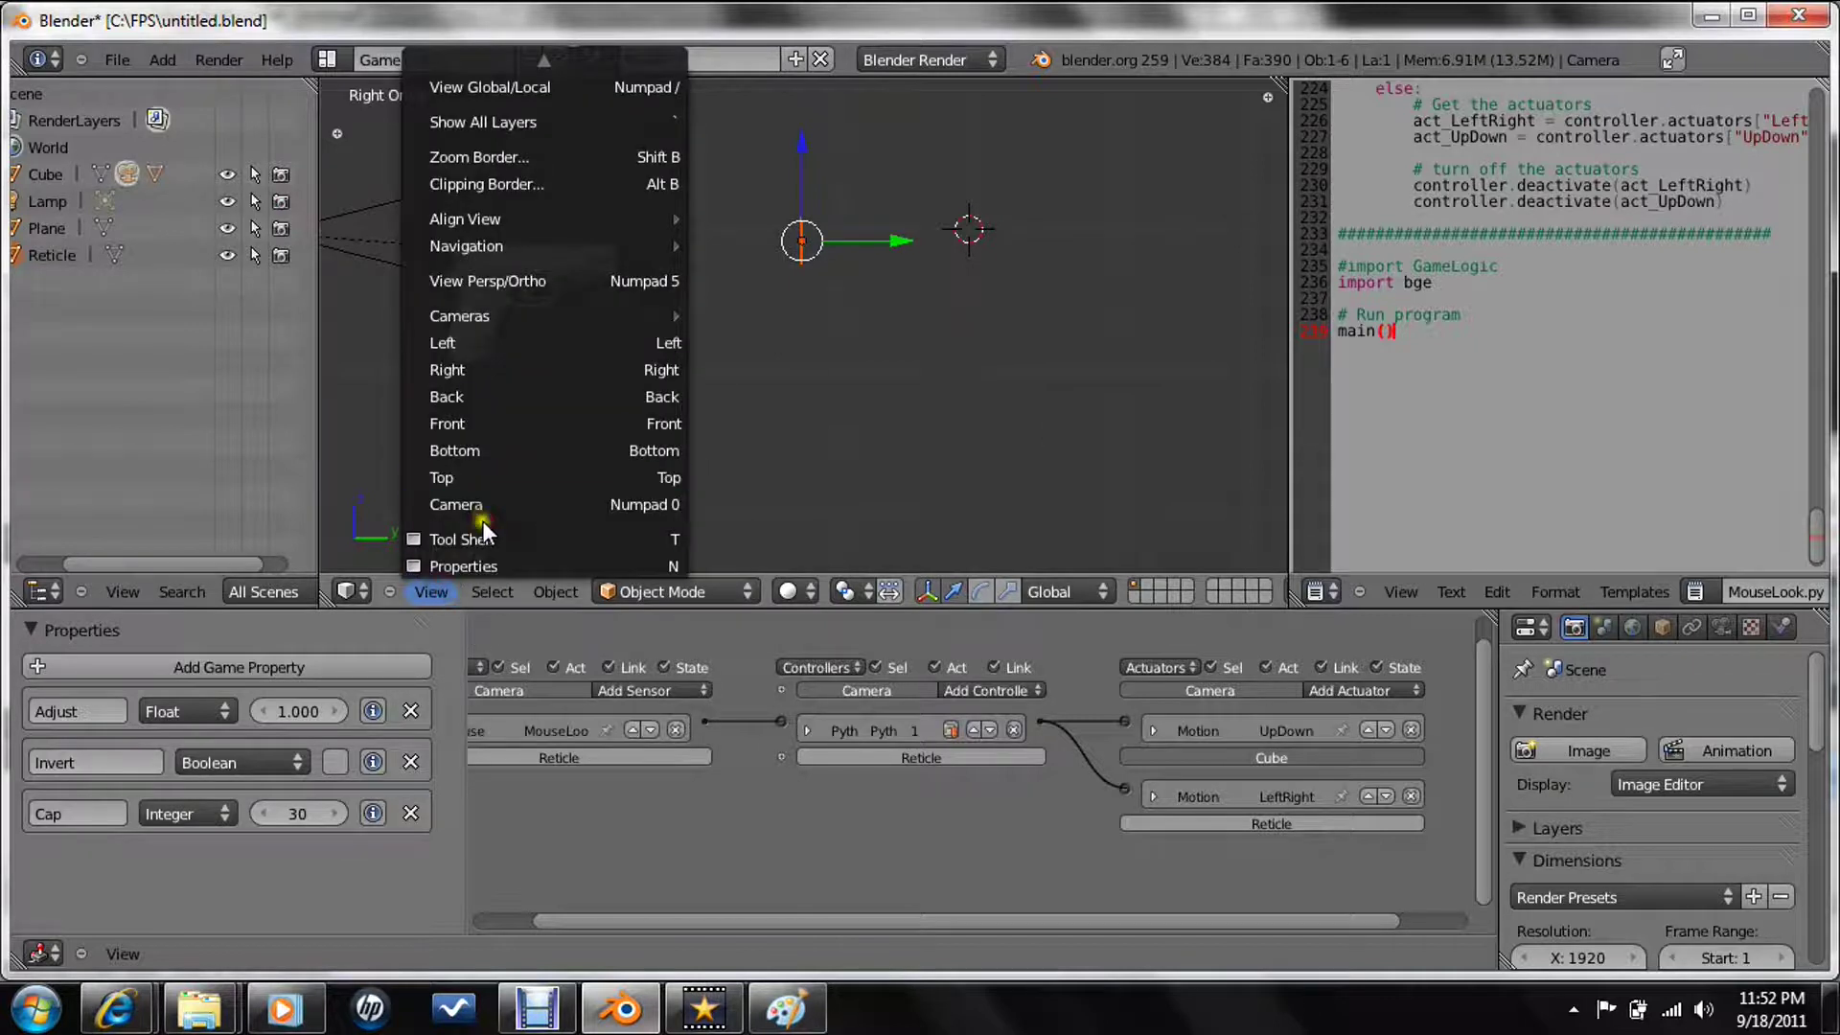
click(491, 511)
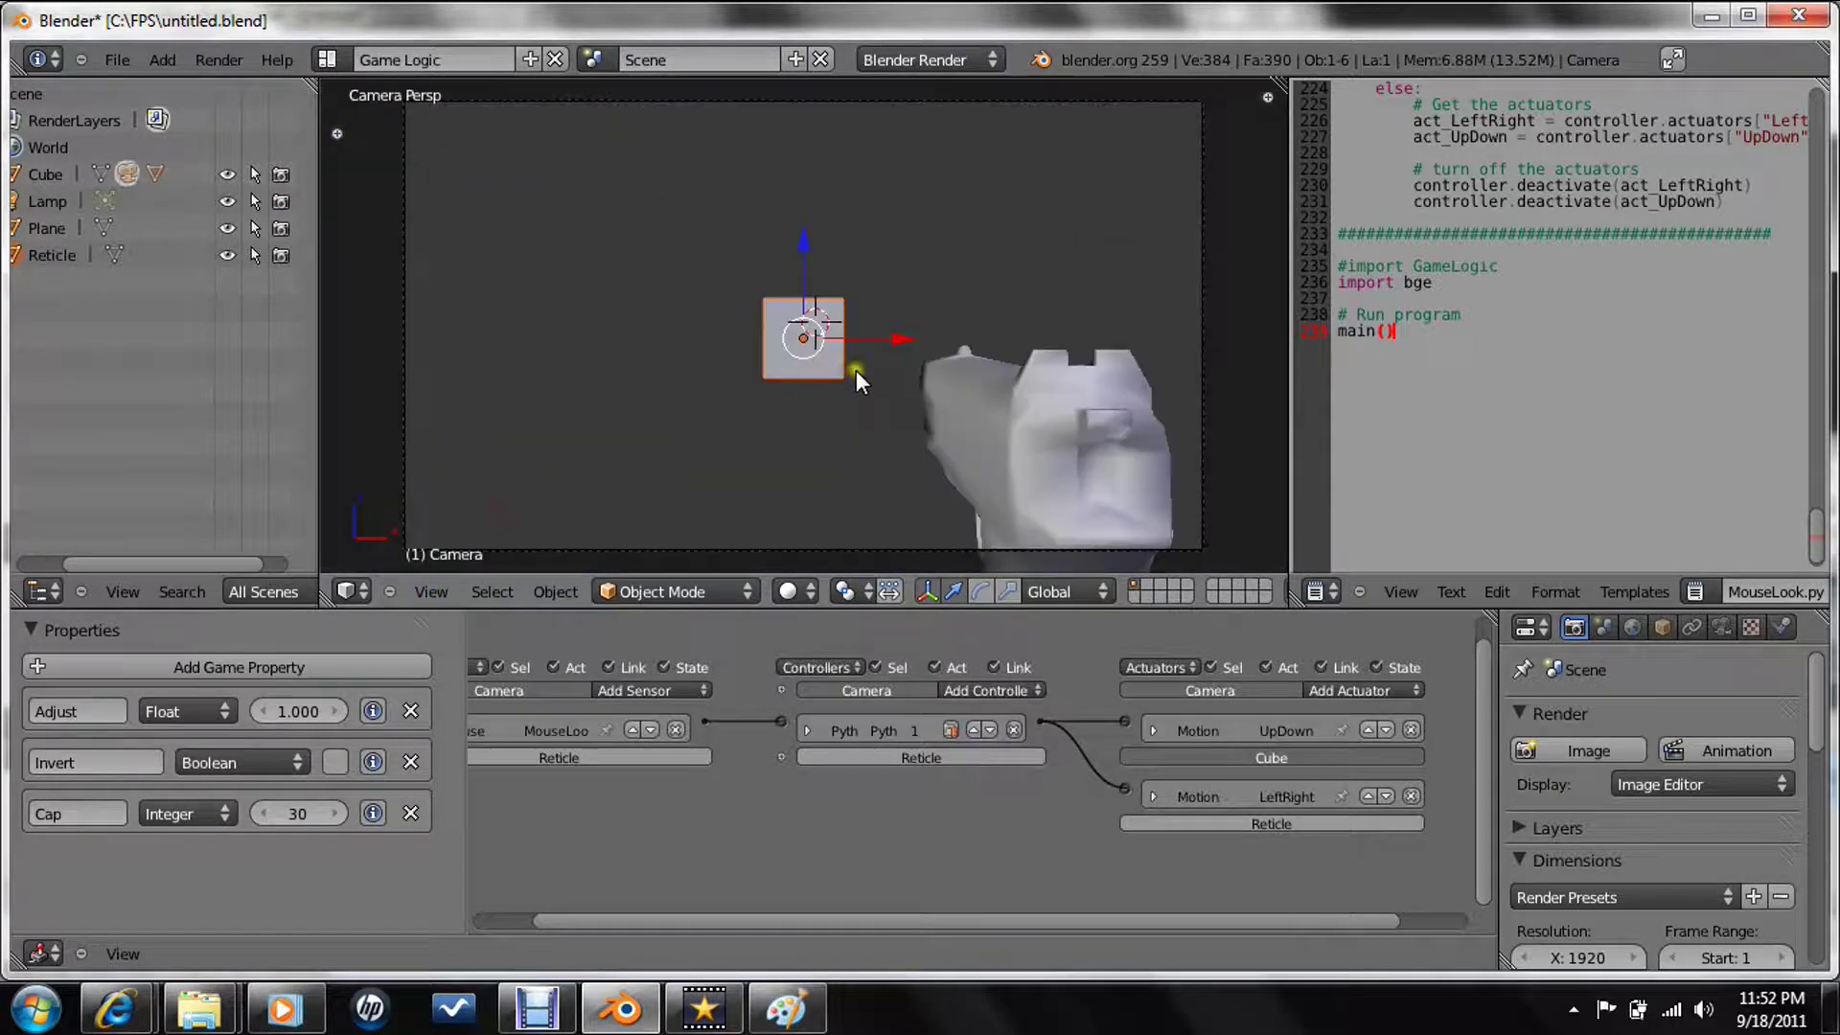
key(alt+z)
key(ctrl+s)
click(857, 370)
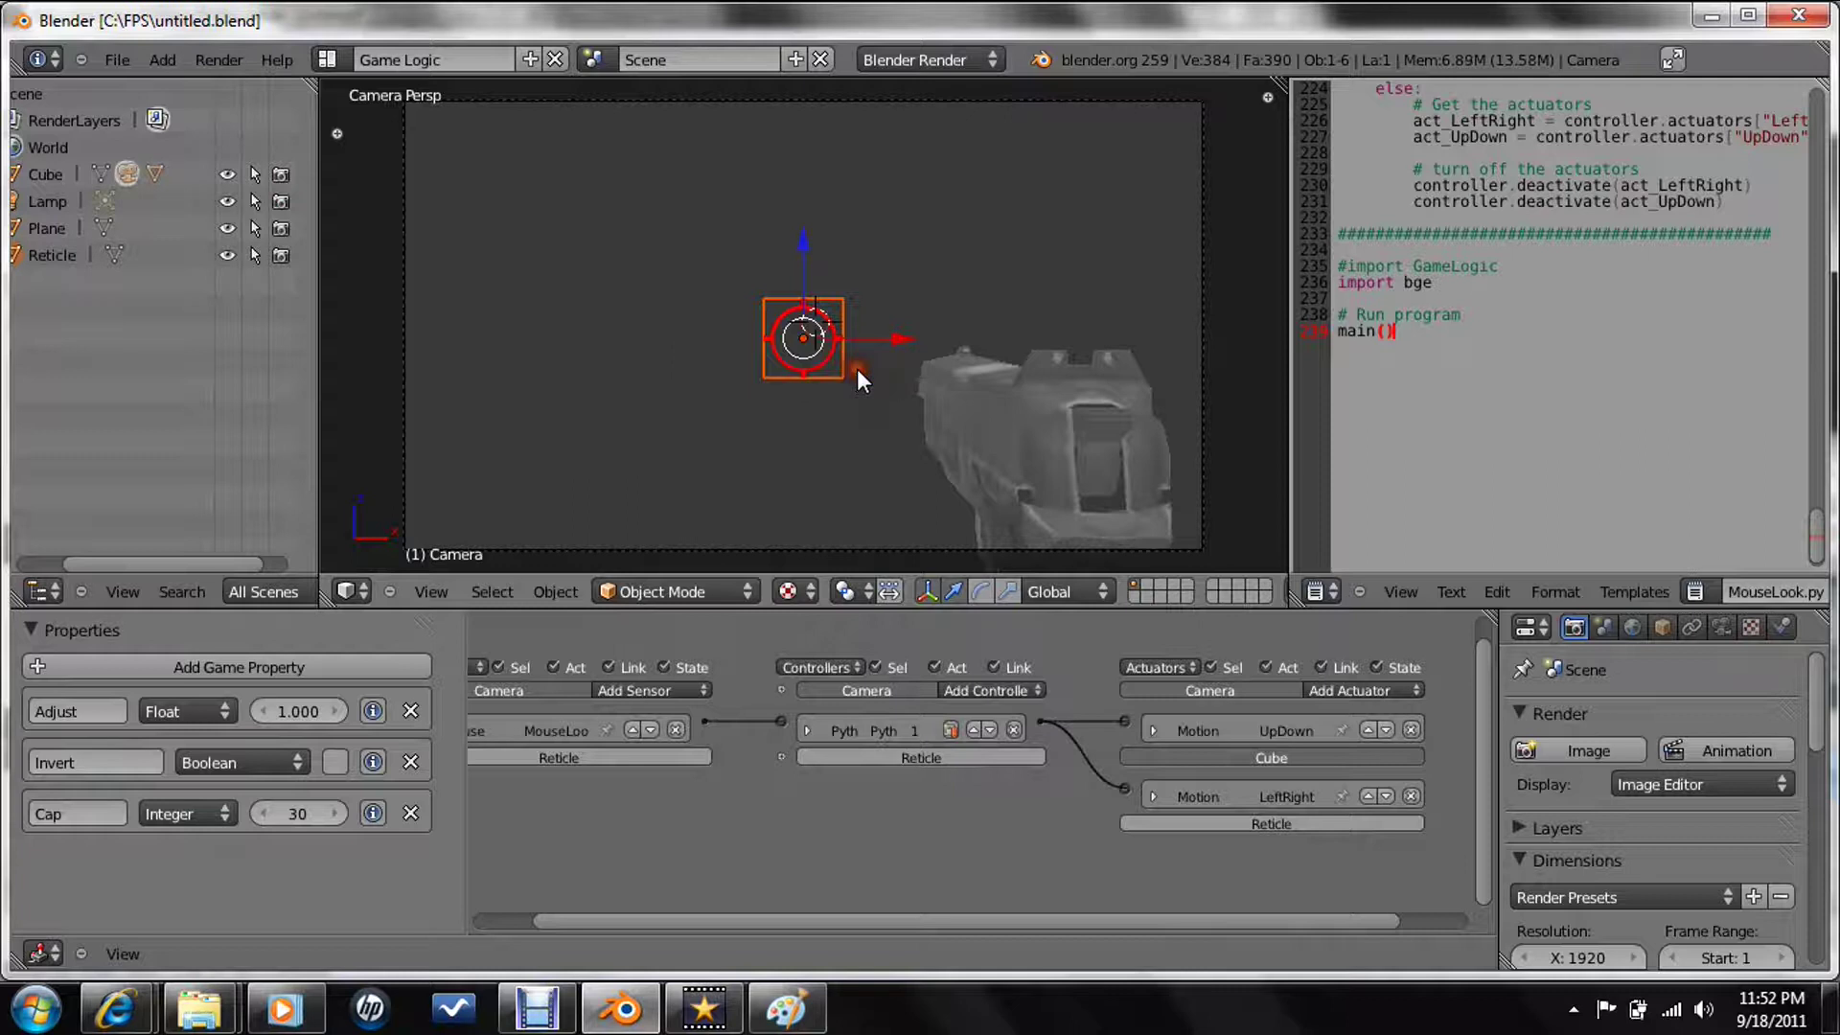
key(p)
key(Escape)
- Parent the reticle to the camera, test it in the game and save the file
right_click(834, 297)
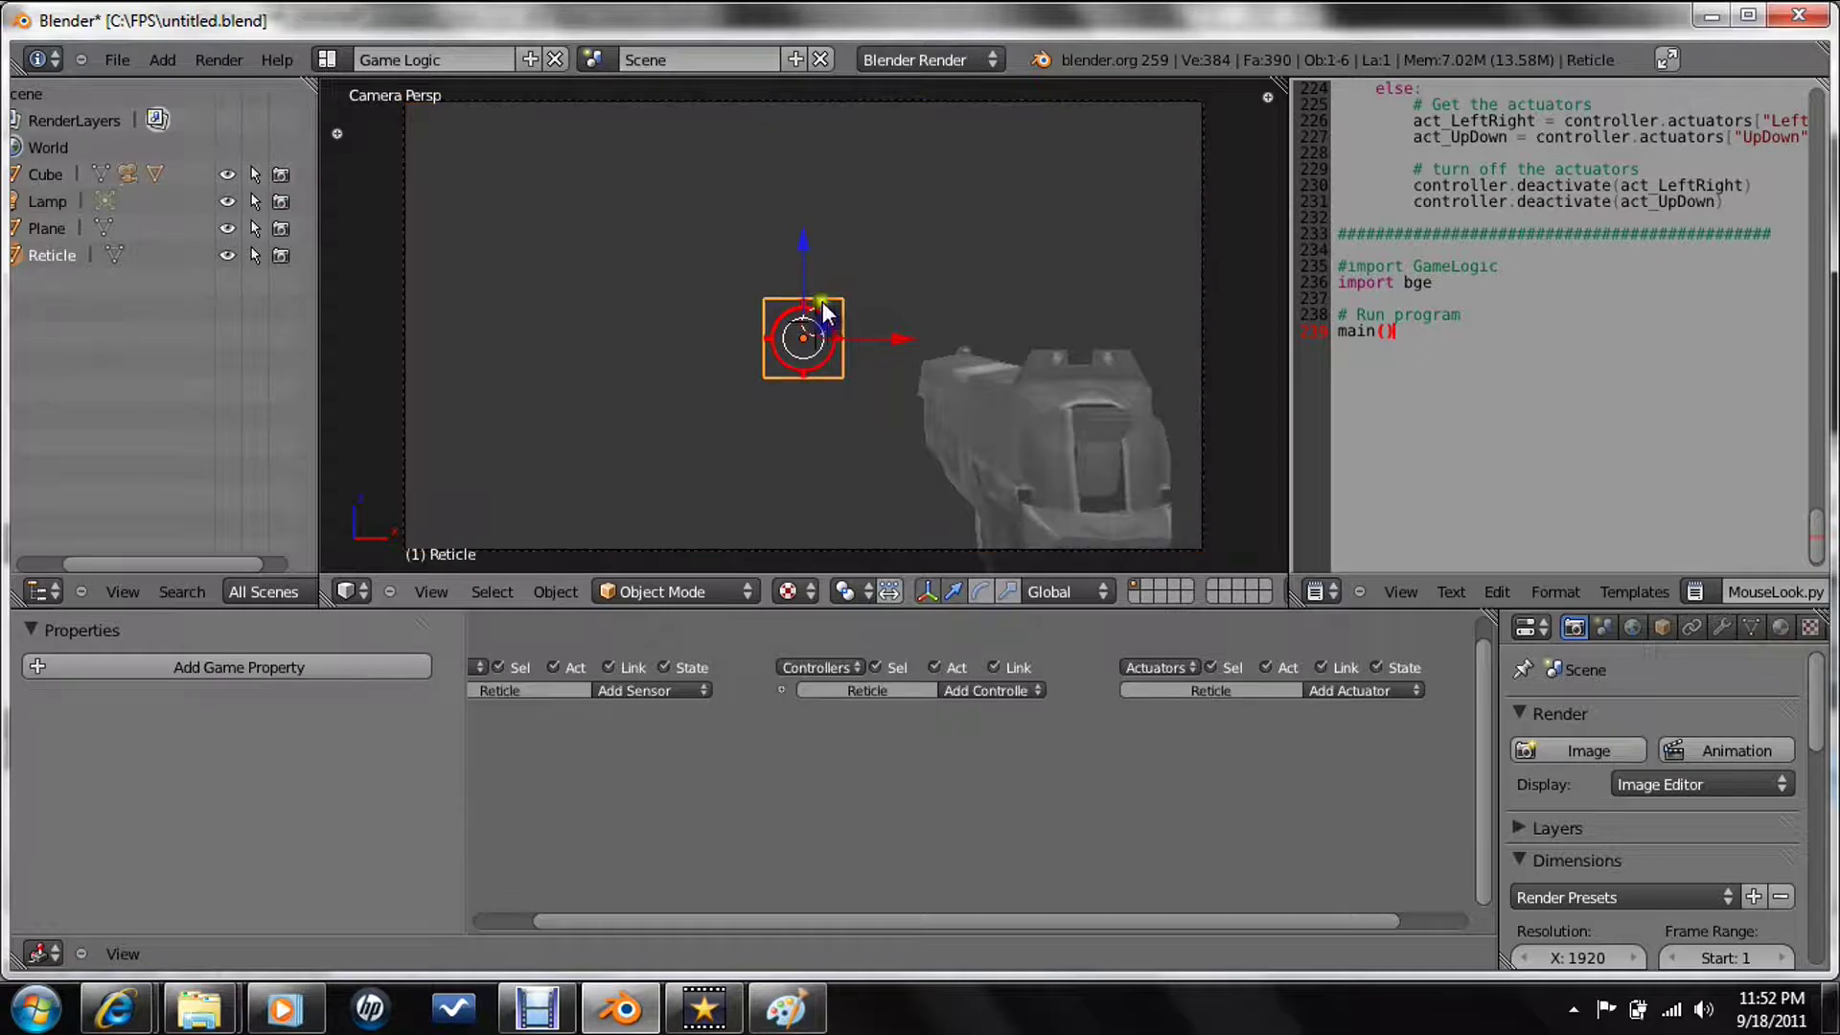
shift+right_click(796, 102)
key(ctrl+p)
key(Return)
key(p)
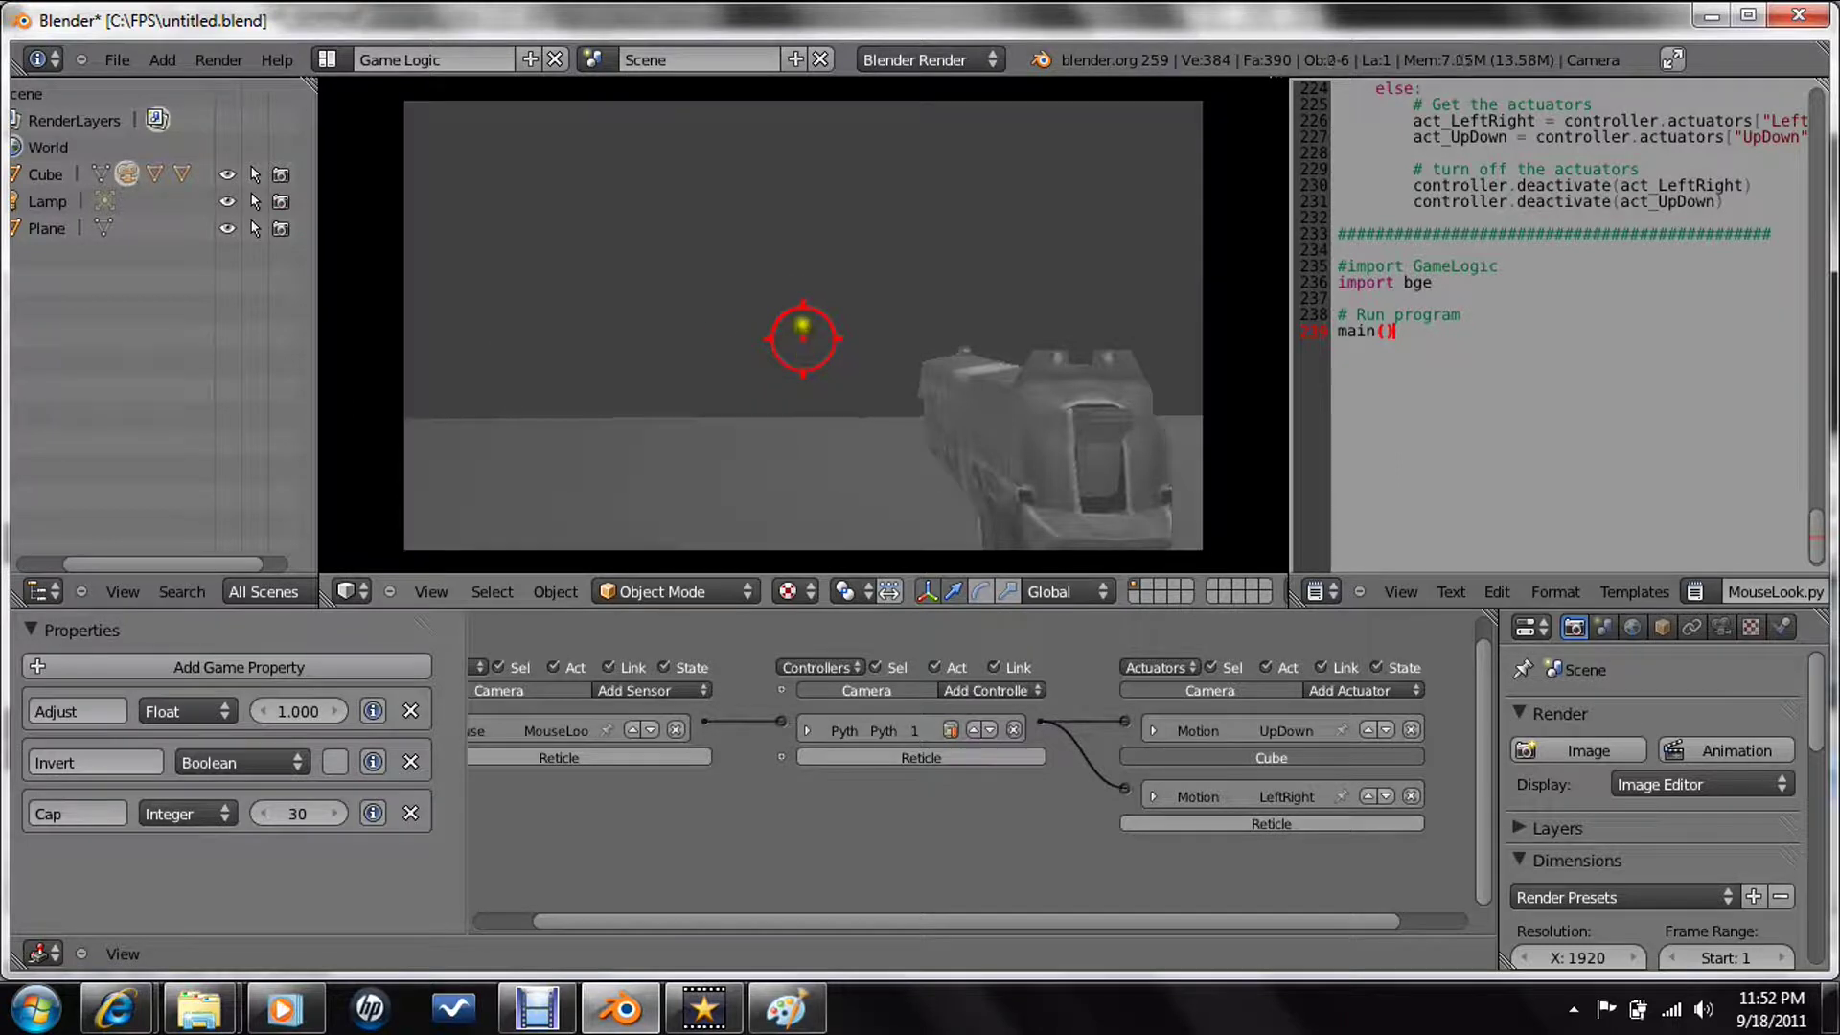
key(Escape)
key(ctrl+s)
click(867, 253)
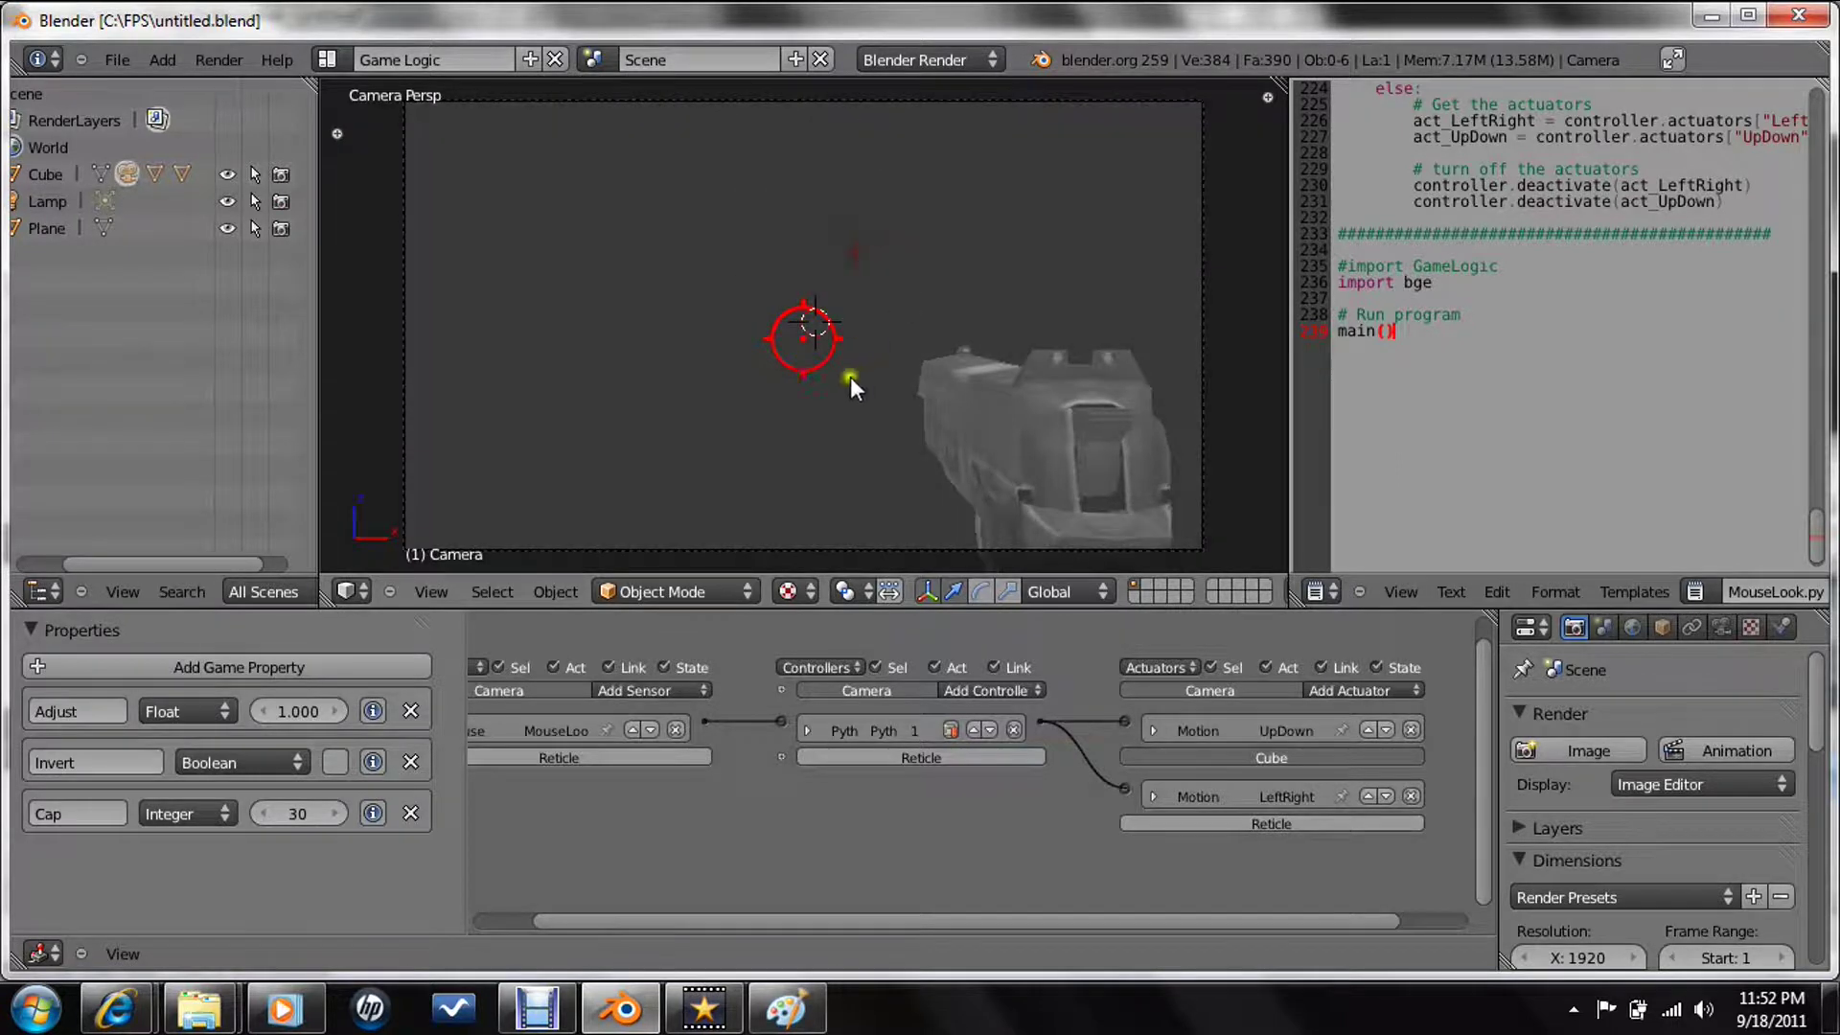
- Add a UV sphere in the right view, scale it to about 0.1 and place it in front of the reticle
right_click(858, 341)
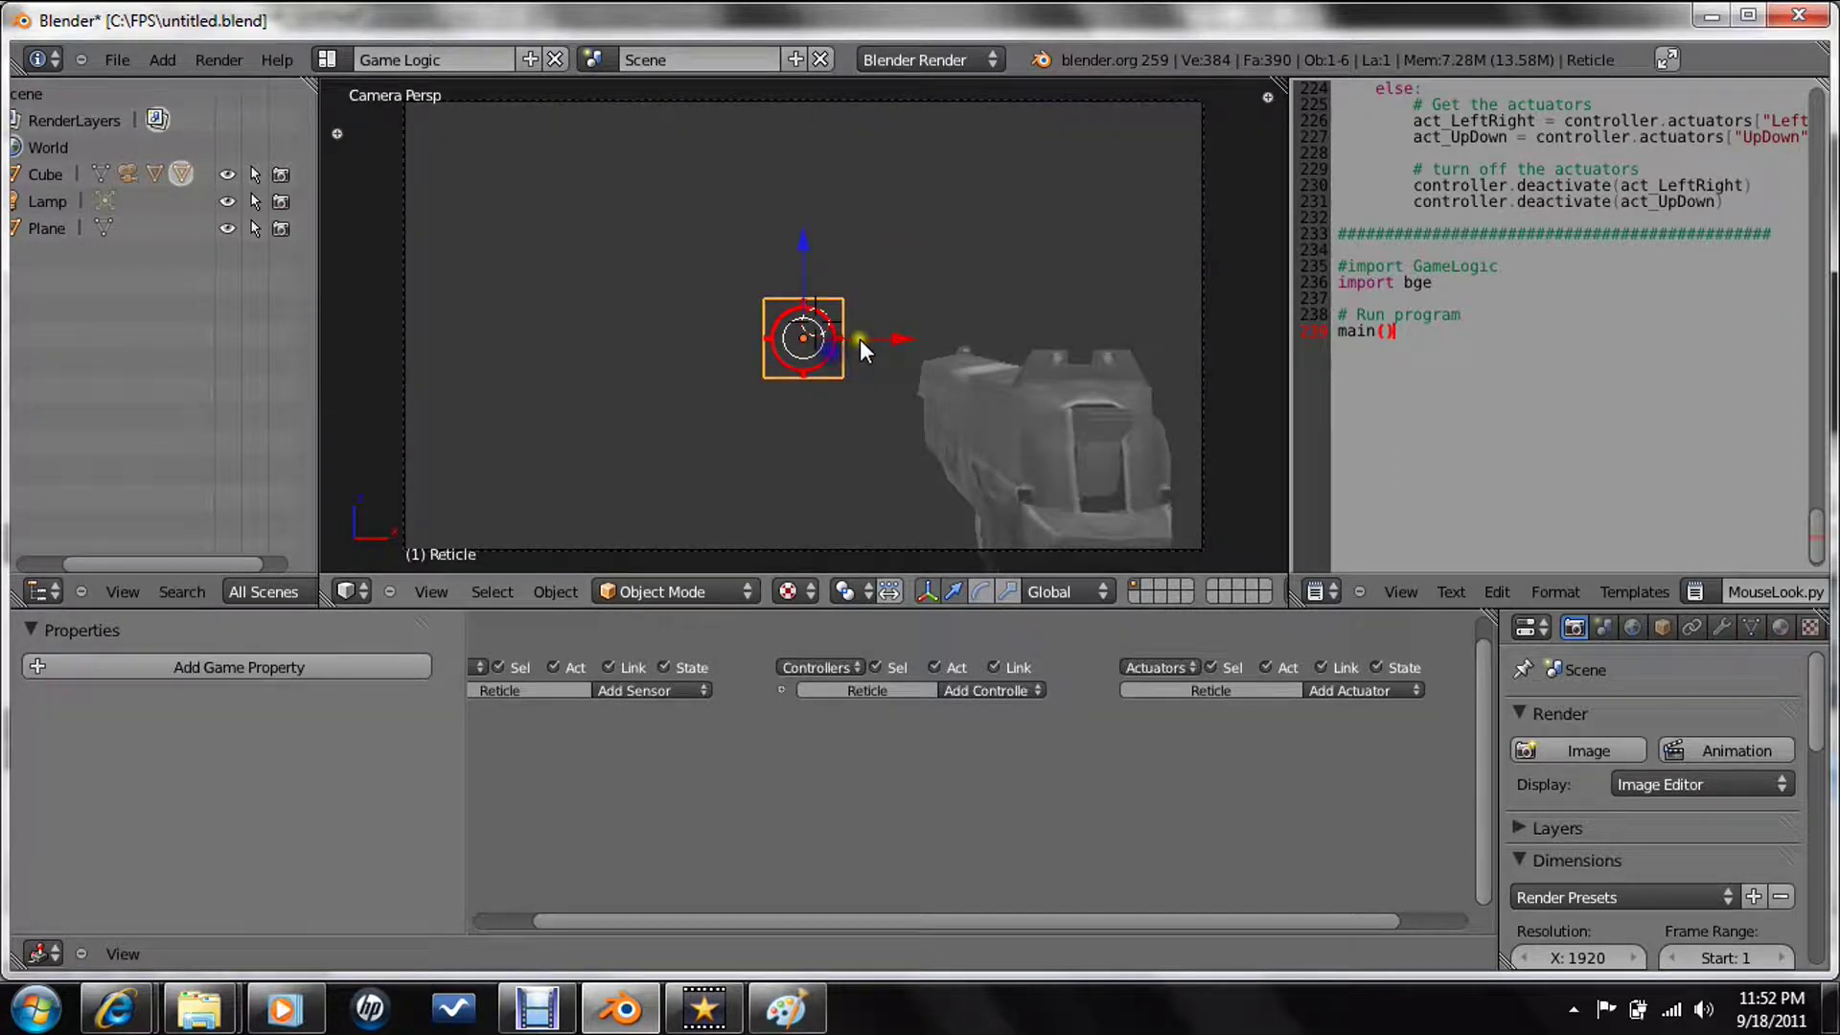
click(439, 591)
click(499, 373)
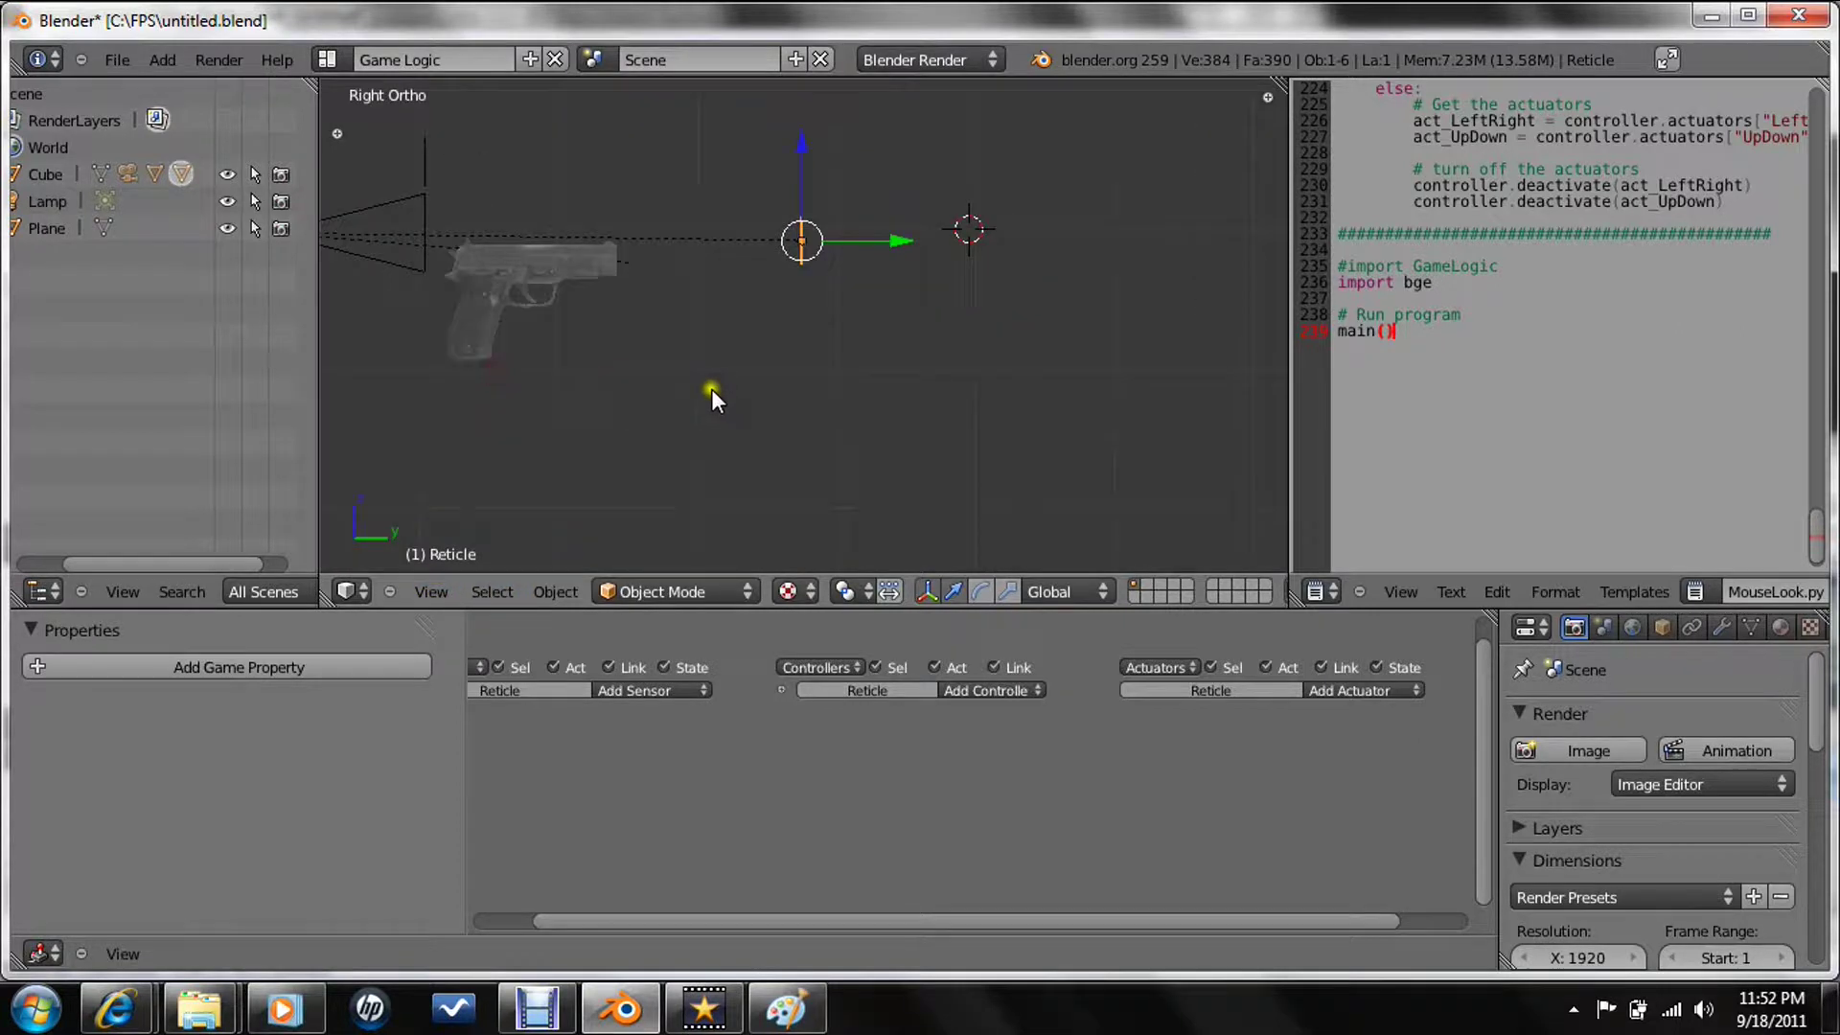
key(shift+a)
mouse_move(683, 405)
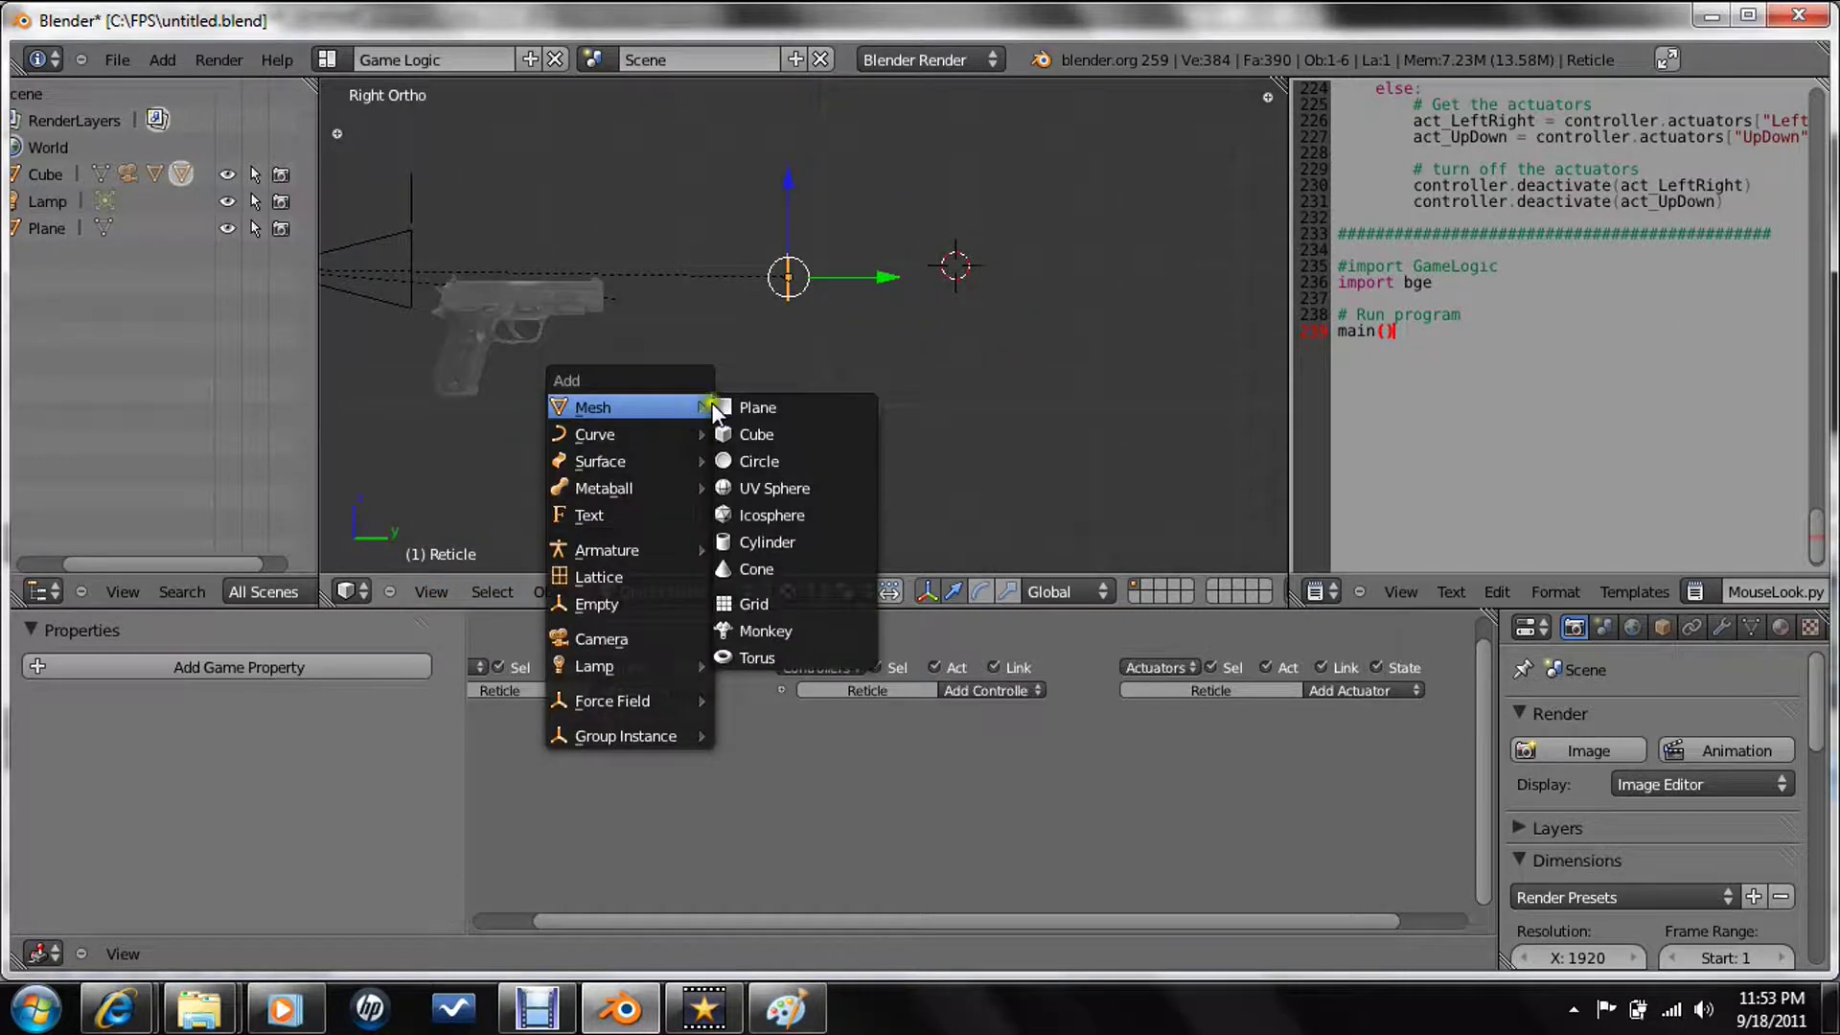
click(821, 480)
key(s)
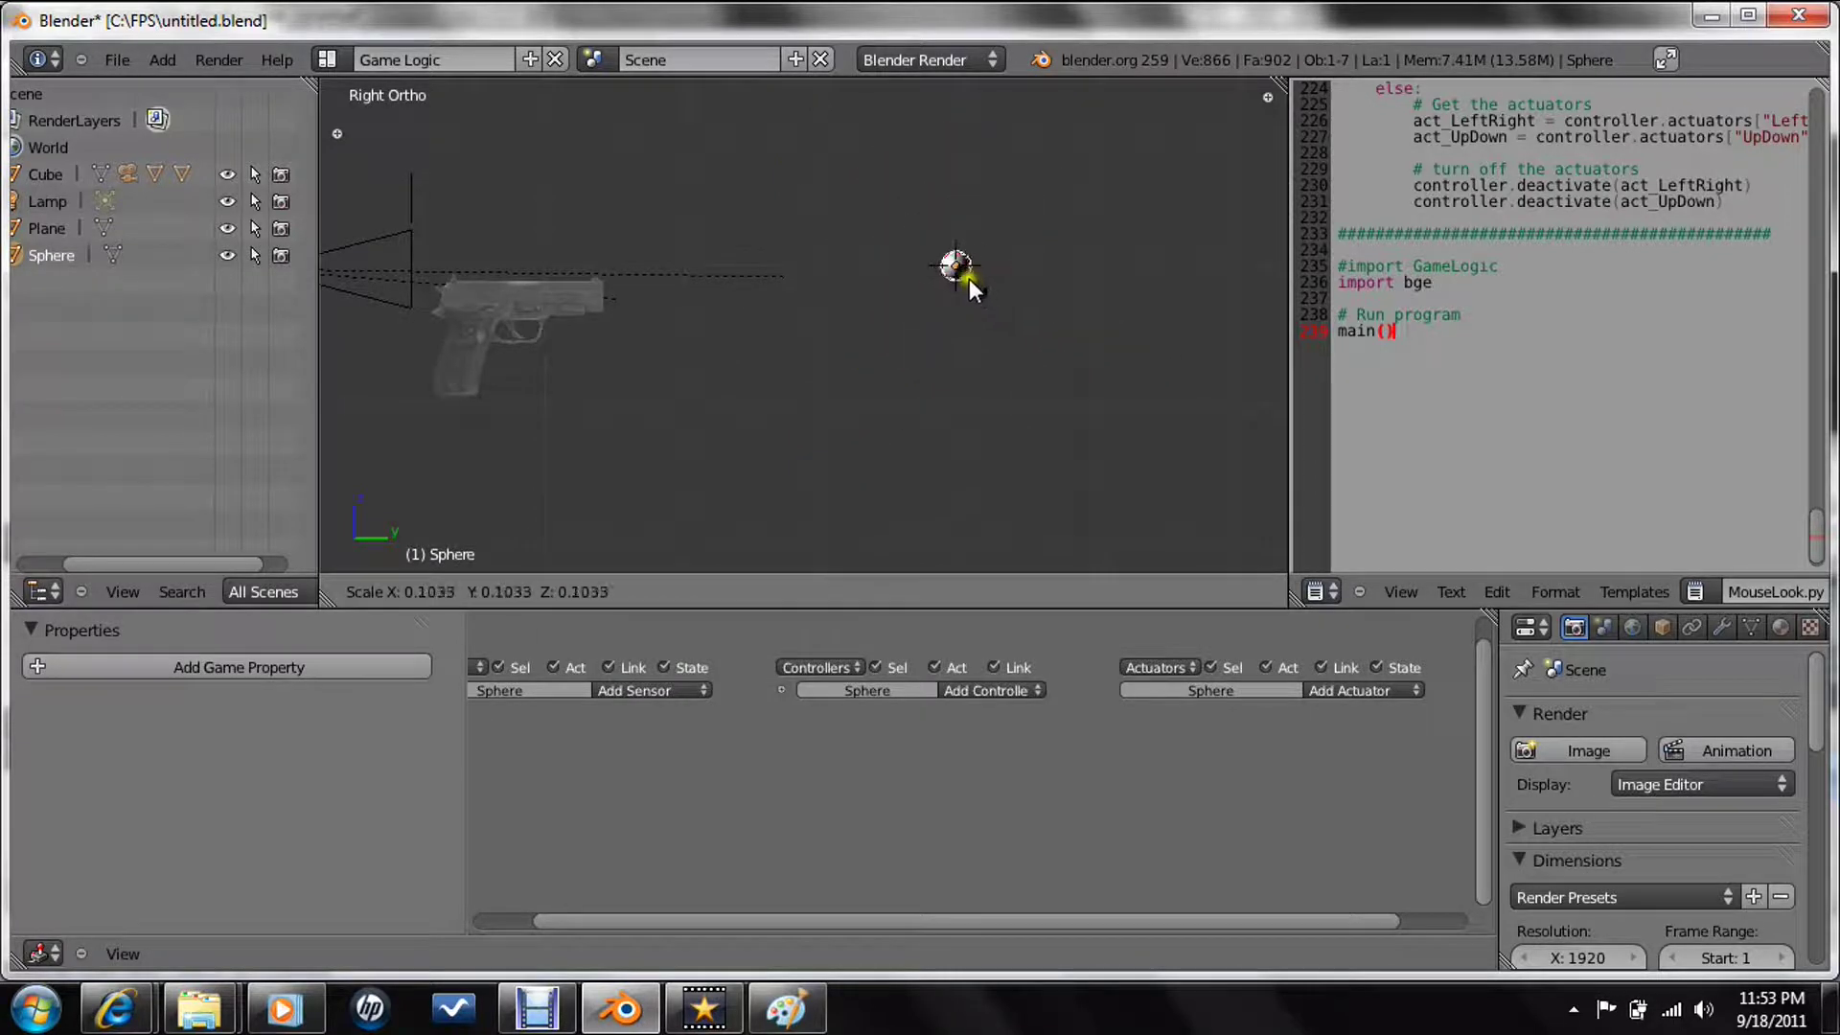
click(970, 281)
key(g)
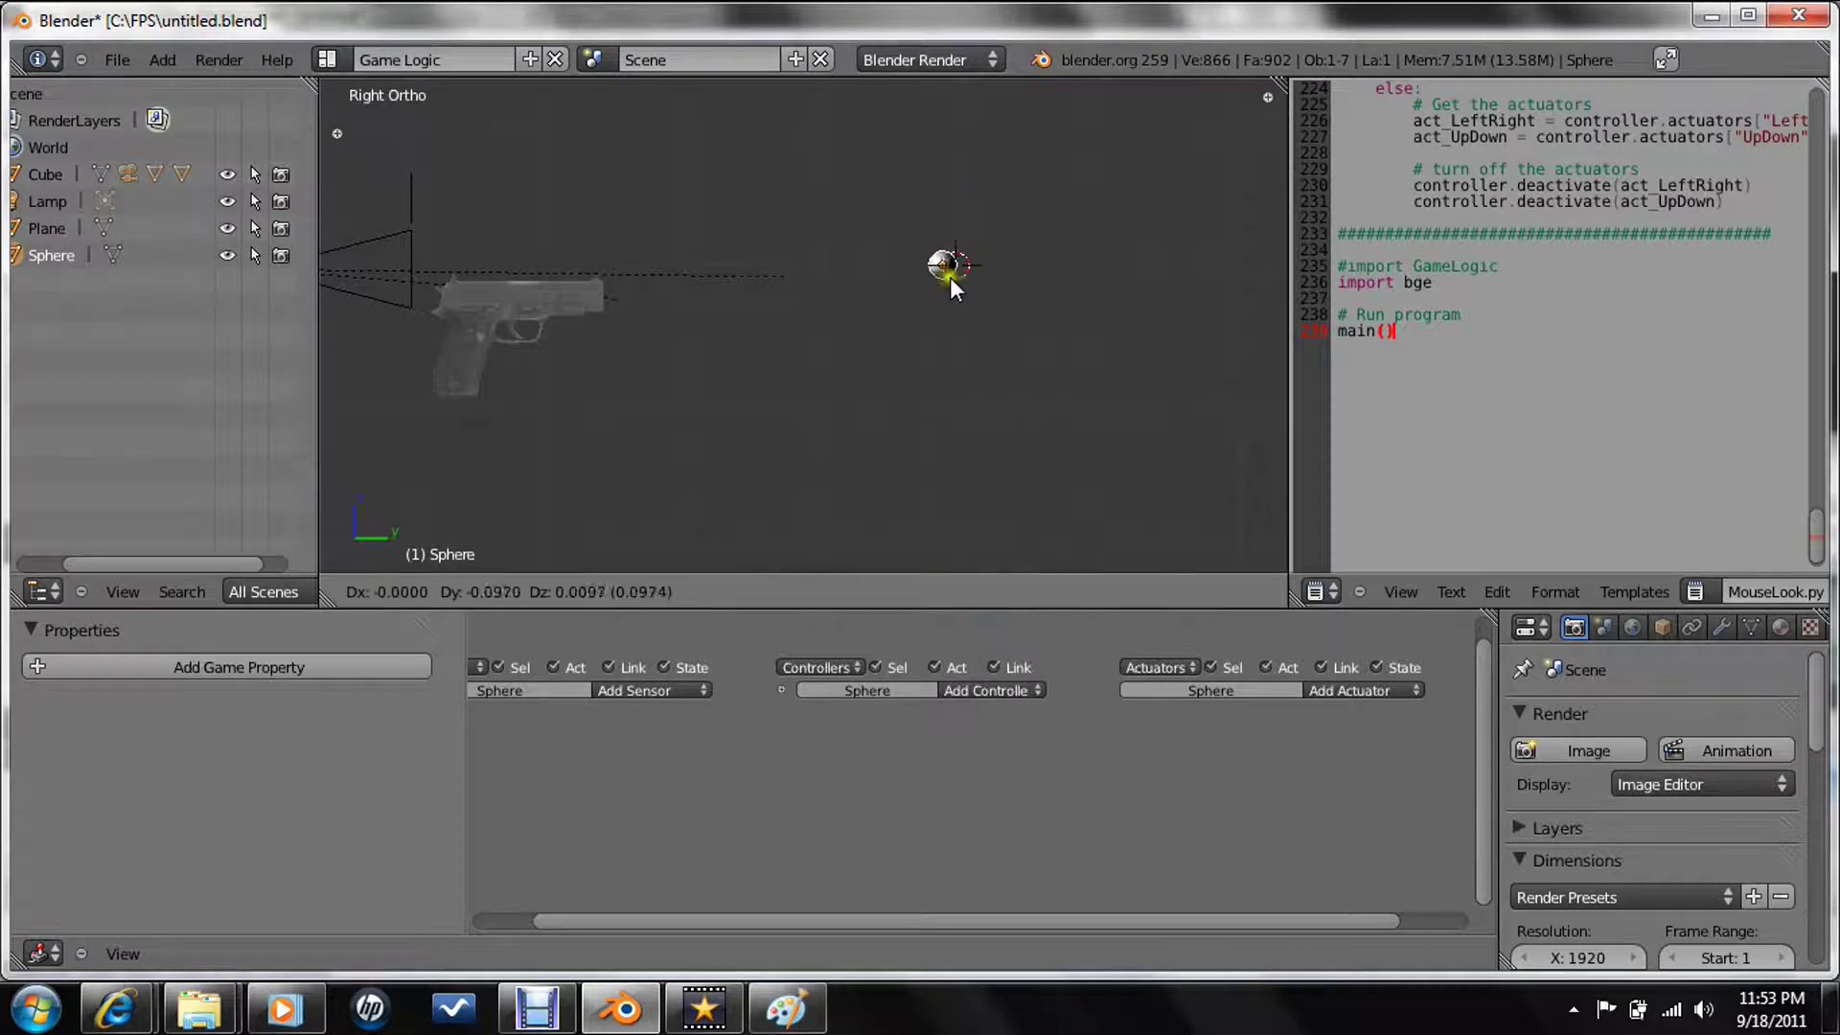
click(912, 280)
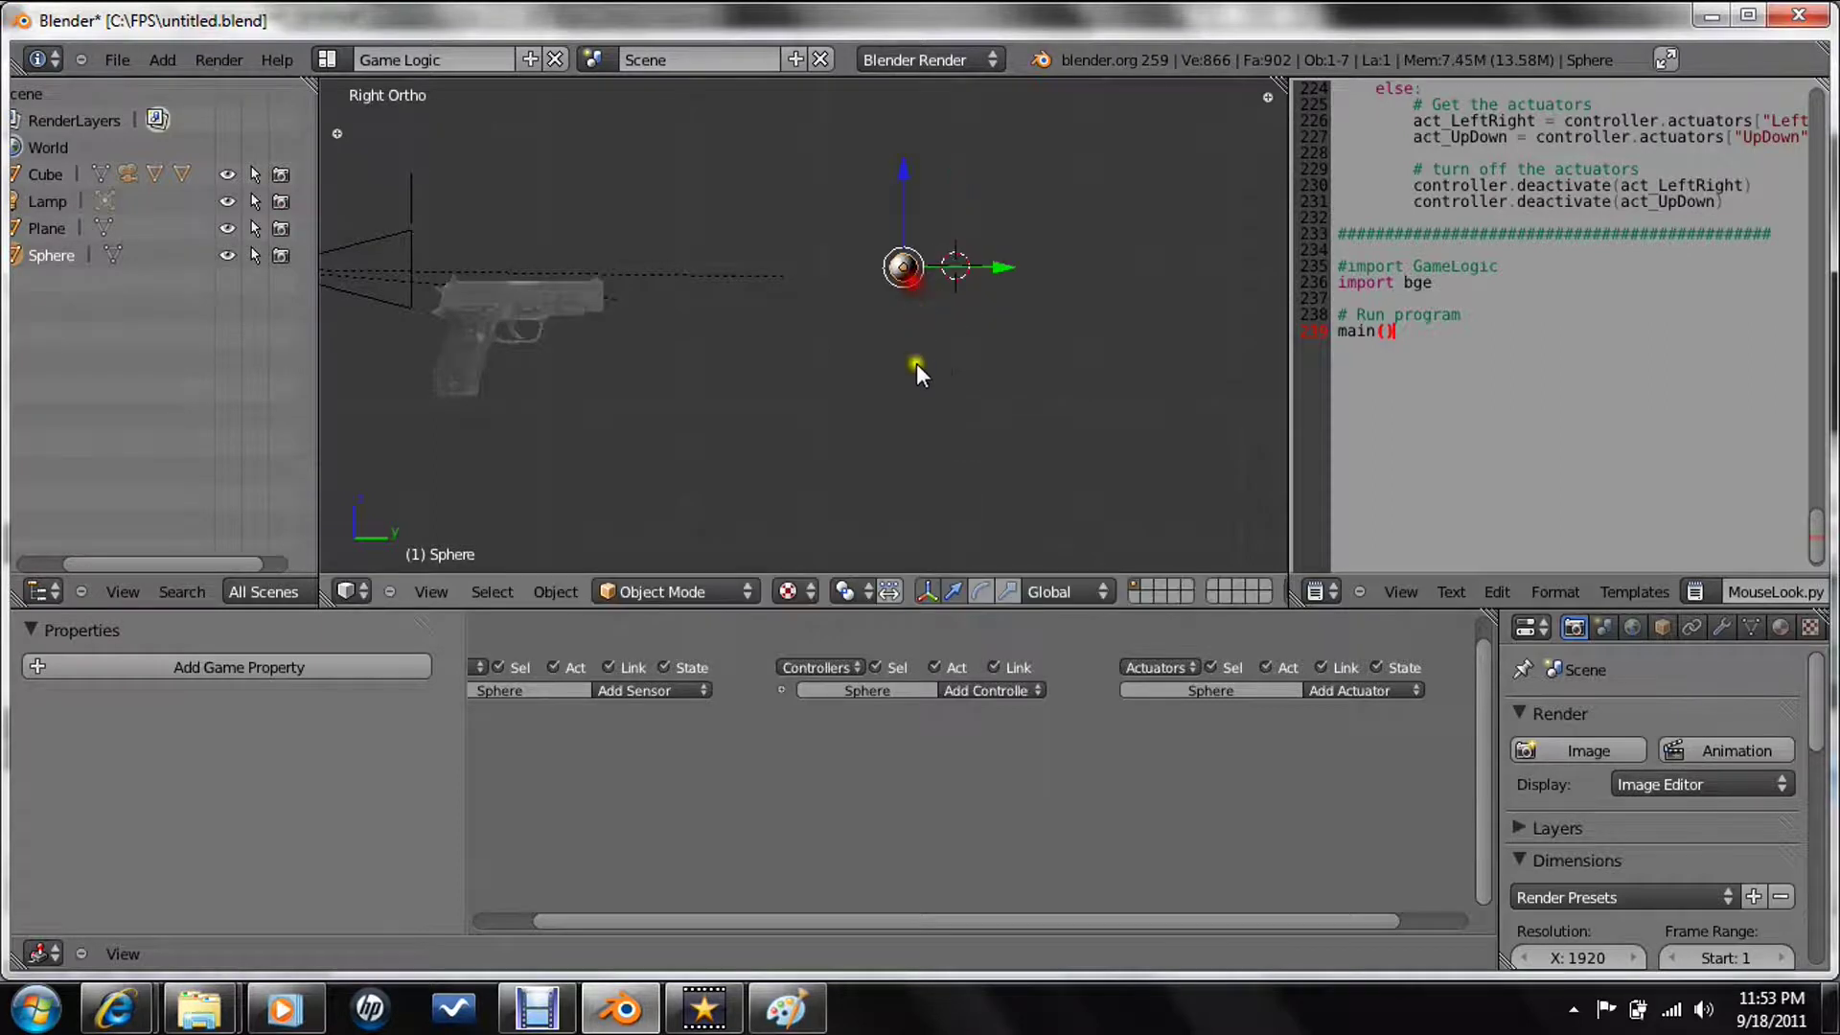
- Give the sphere an Always sensor and a Motion actuator
click(653, 691)
click(667, 651)
click(994, 689)
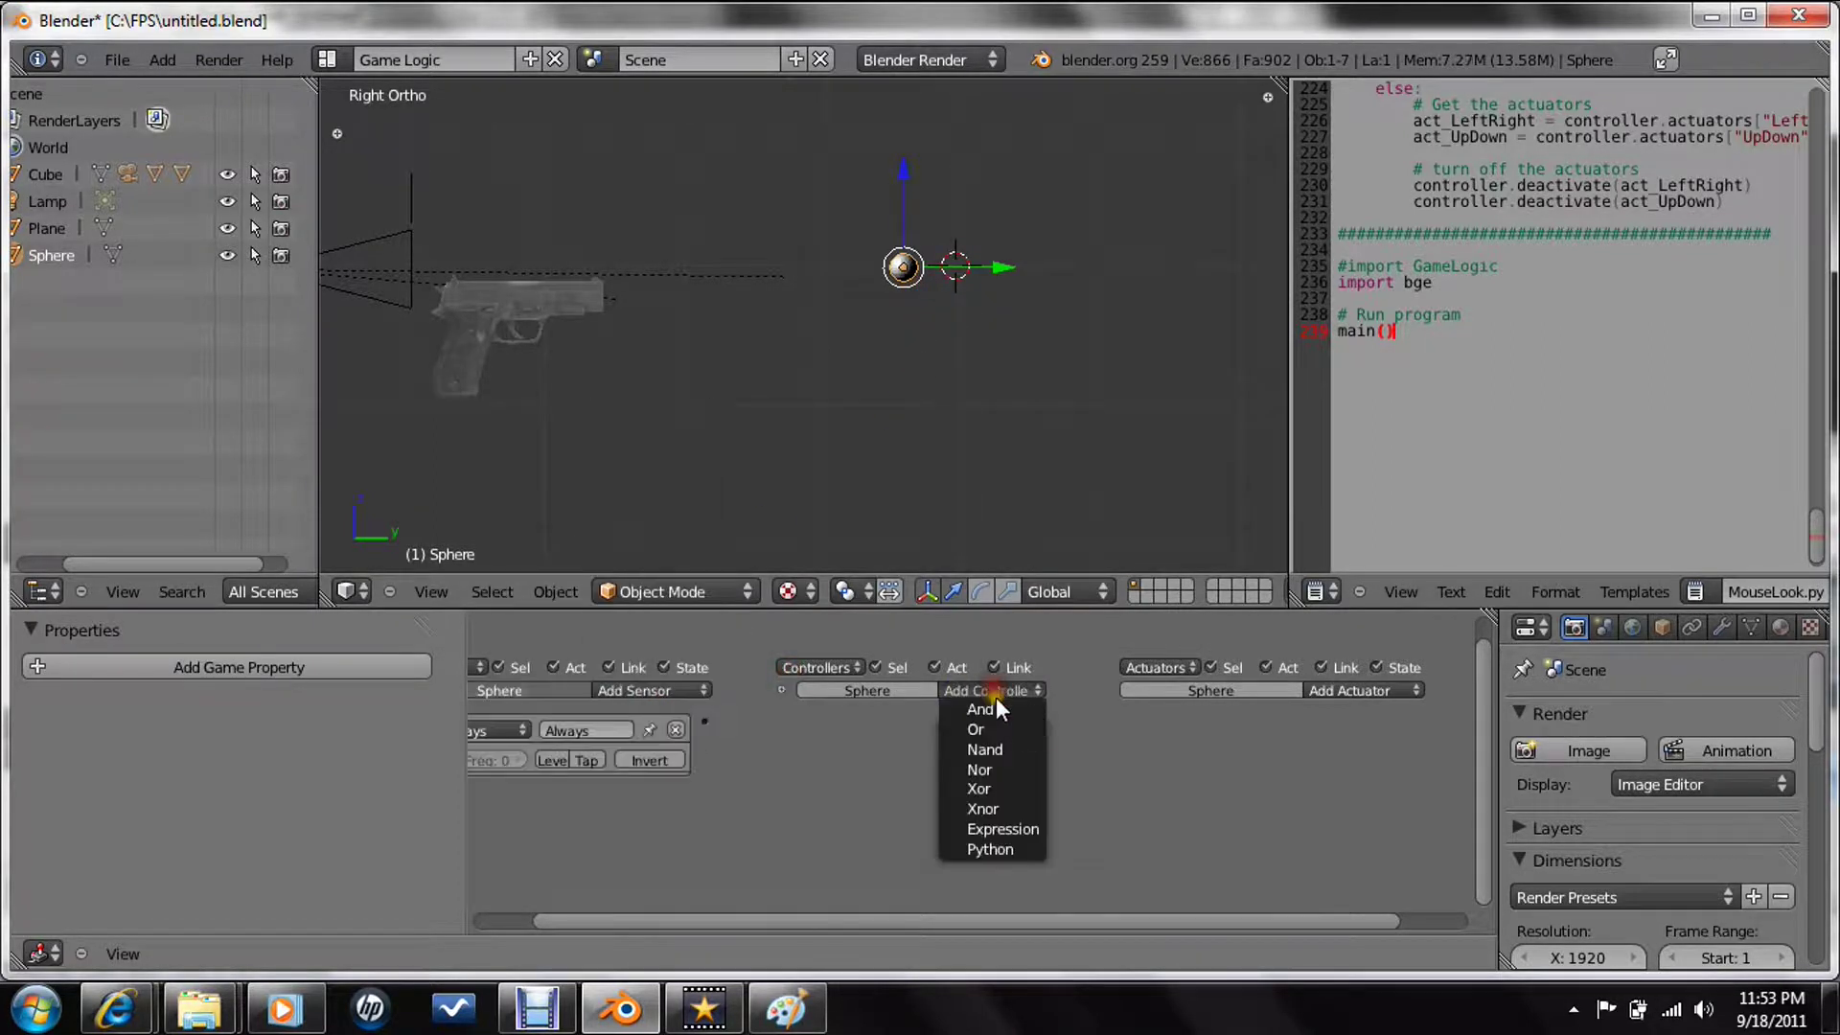
click(1344, 700)
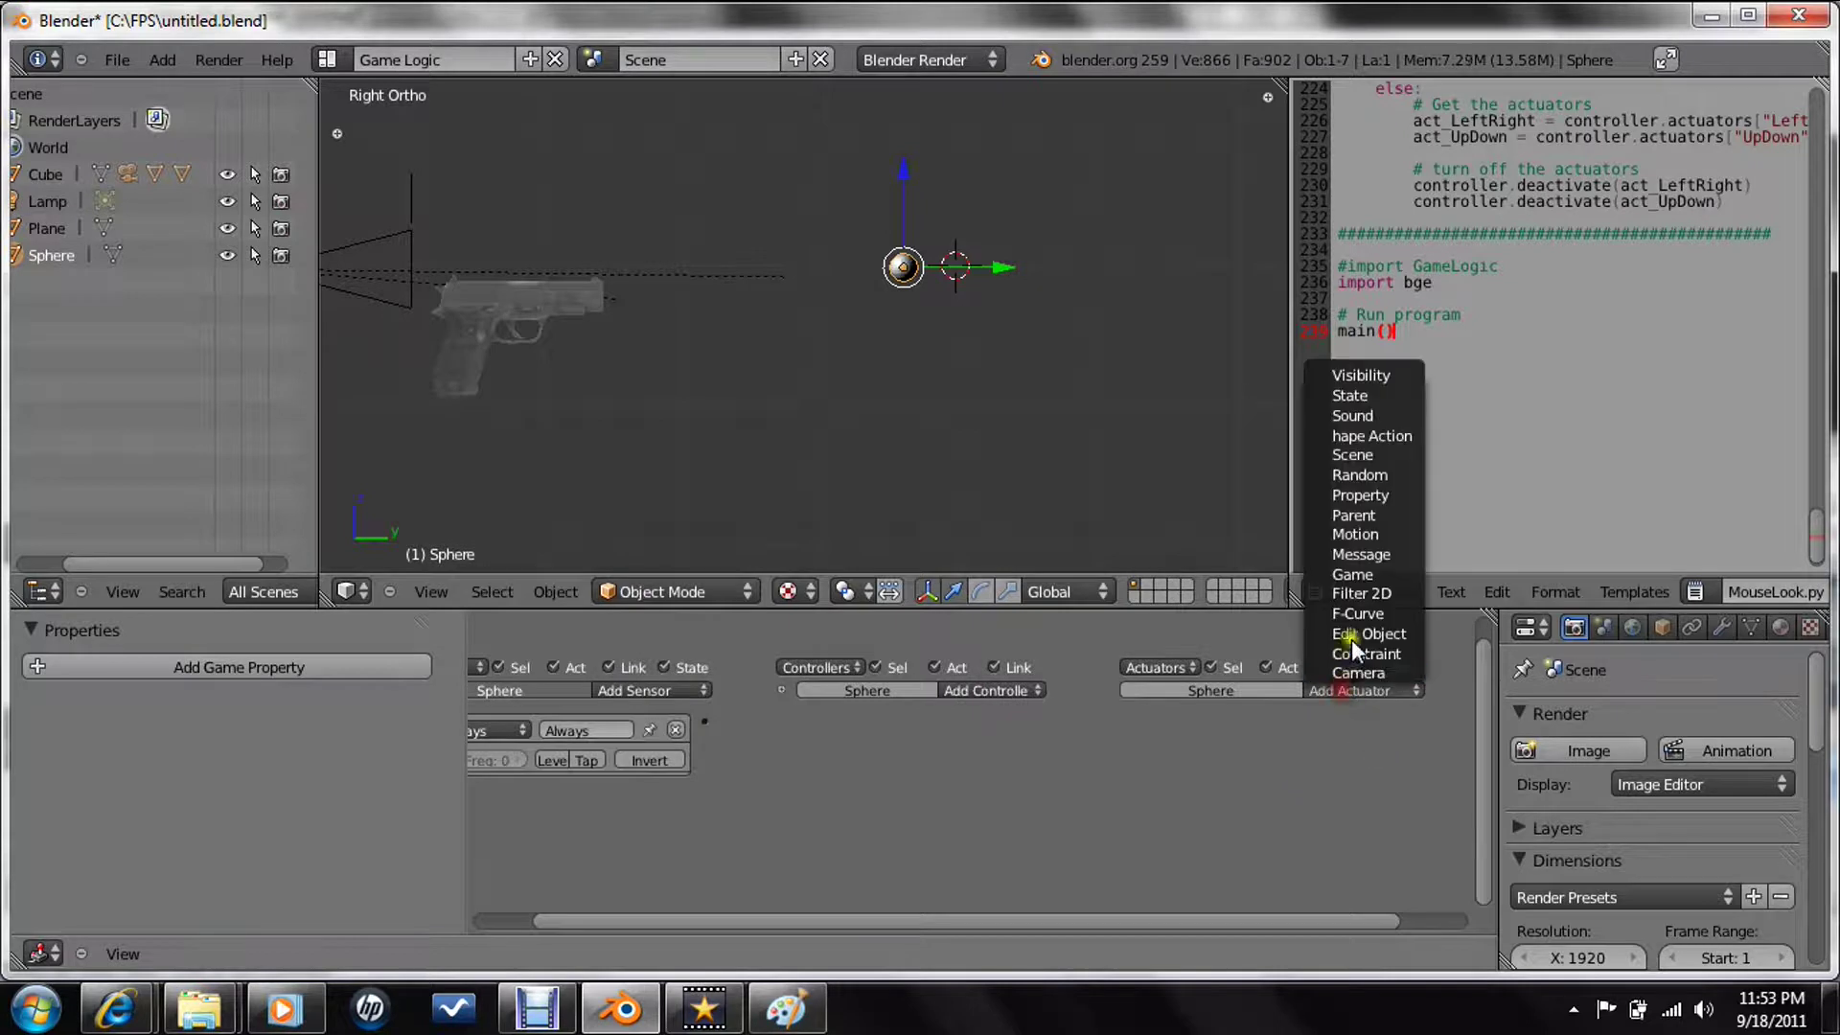
click(1362, 552)
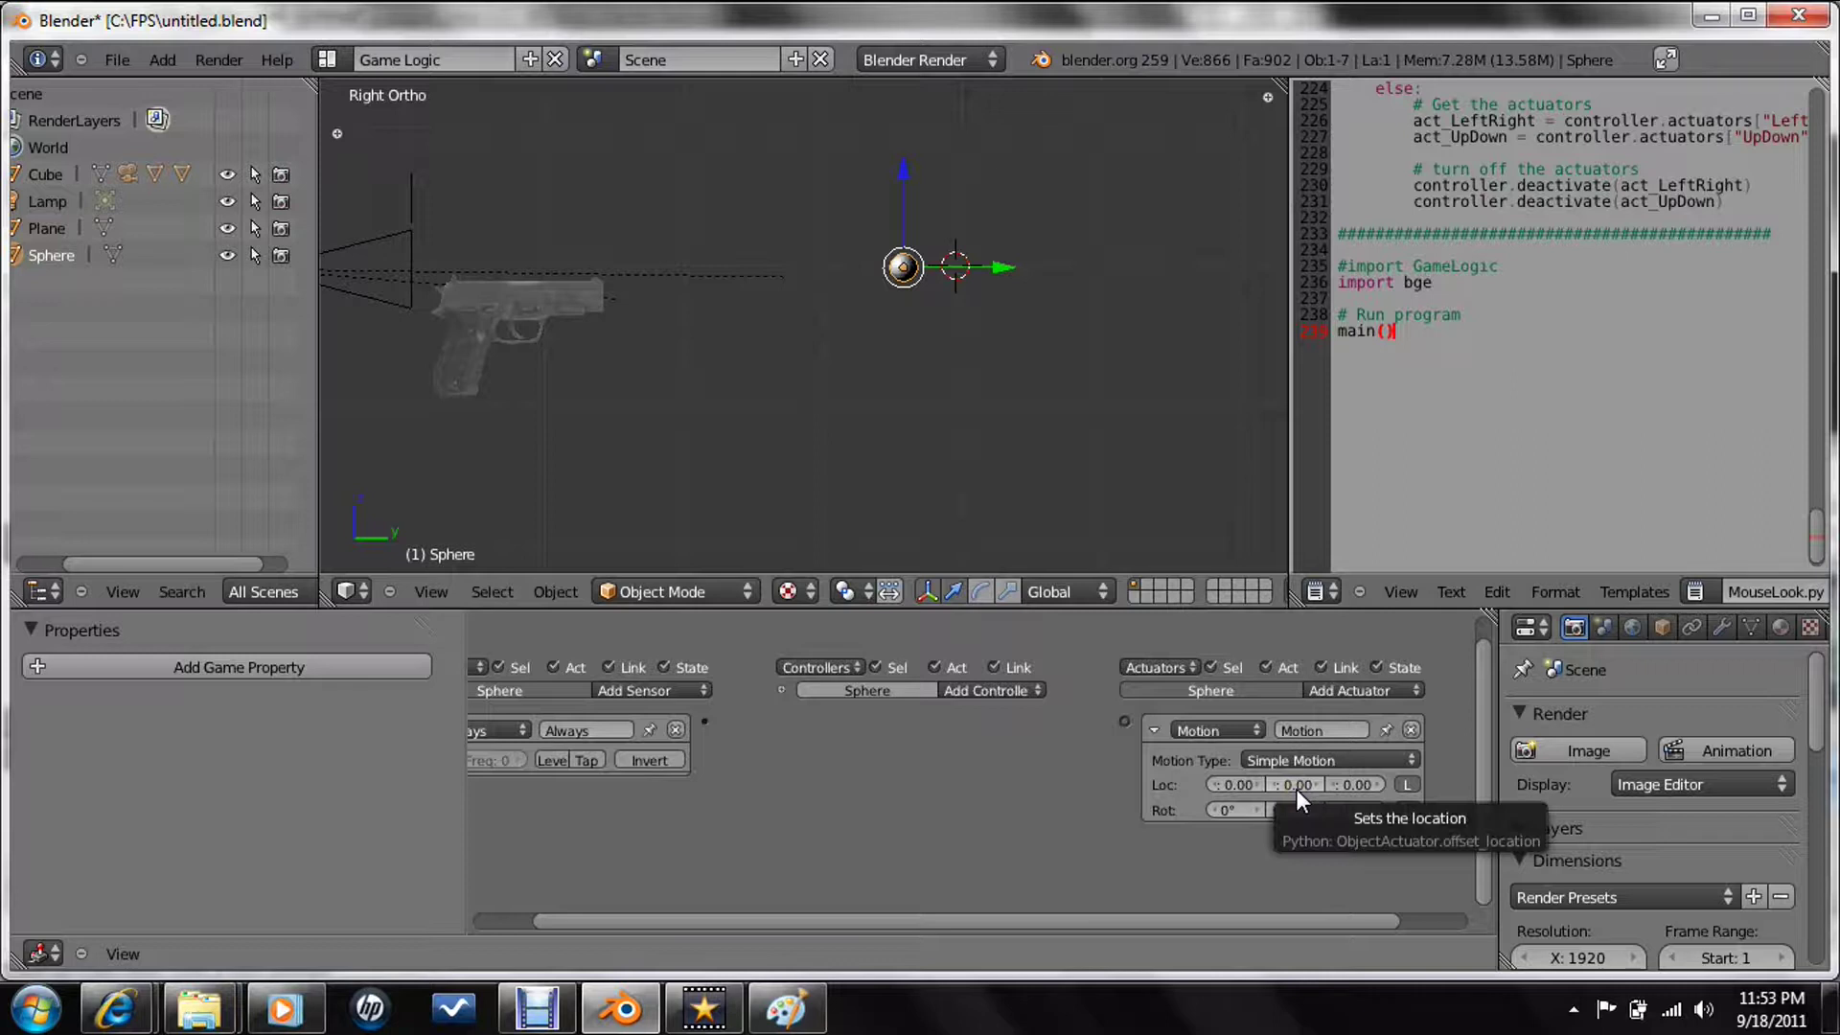
- Set the sphere's Motion actuator to a Z location of 8 and run the game to test it
click(1353, 786)
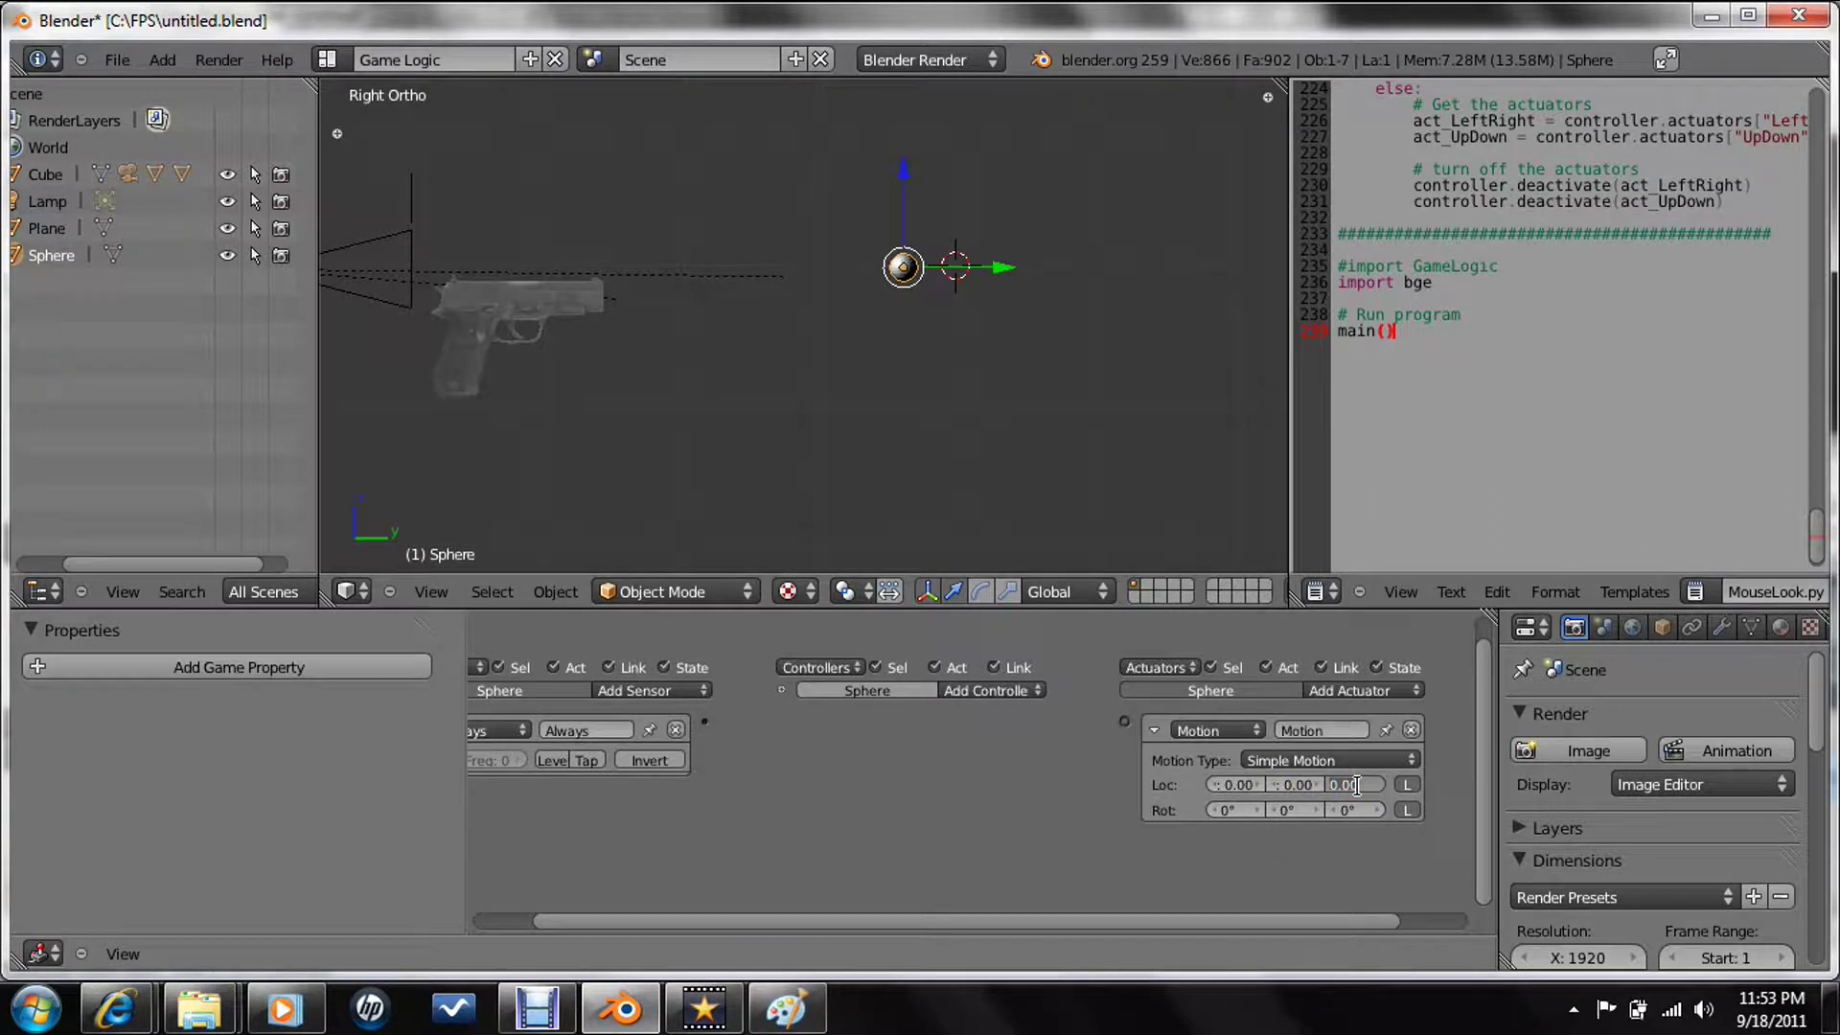
text(8)
key(Return)
key(p)
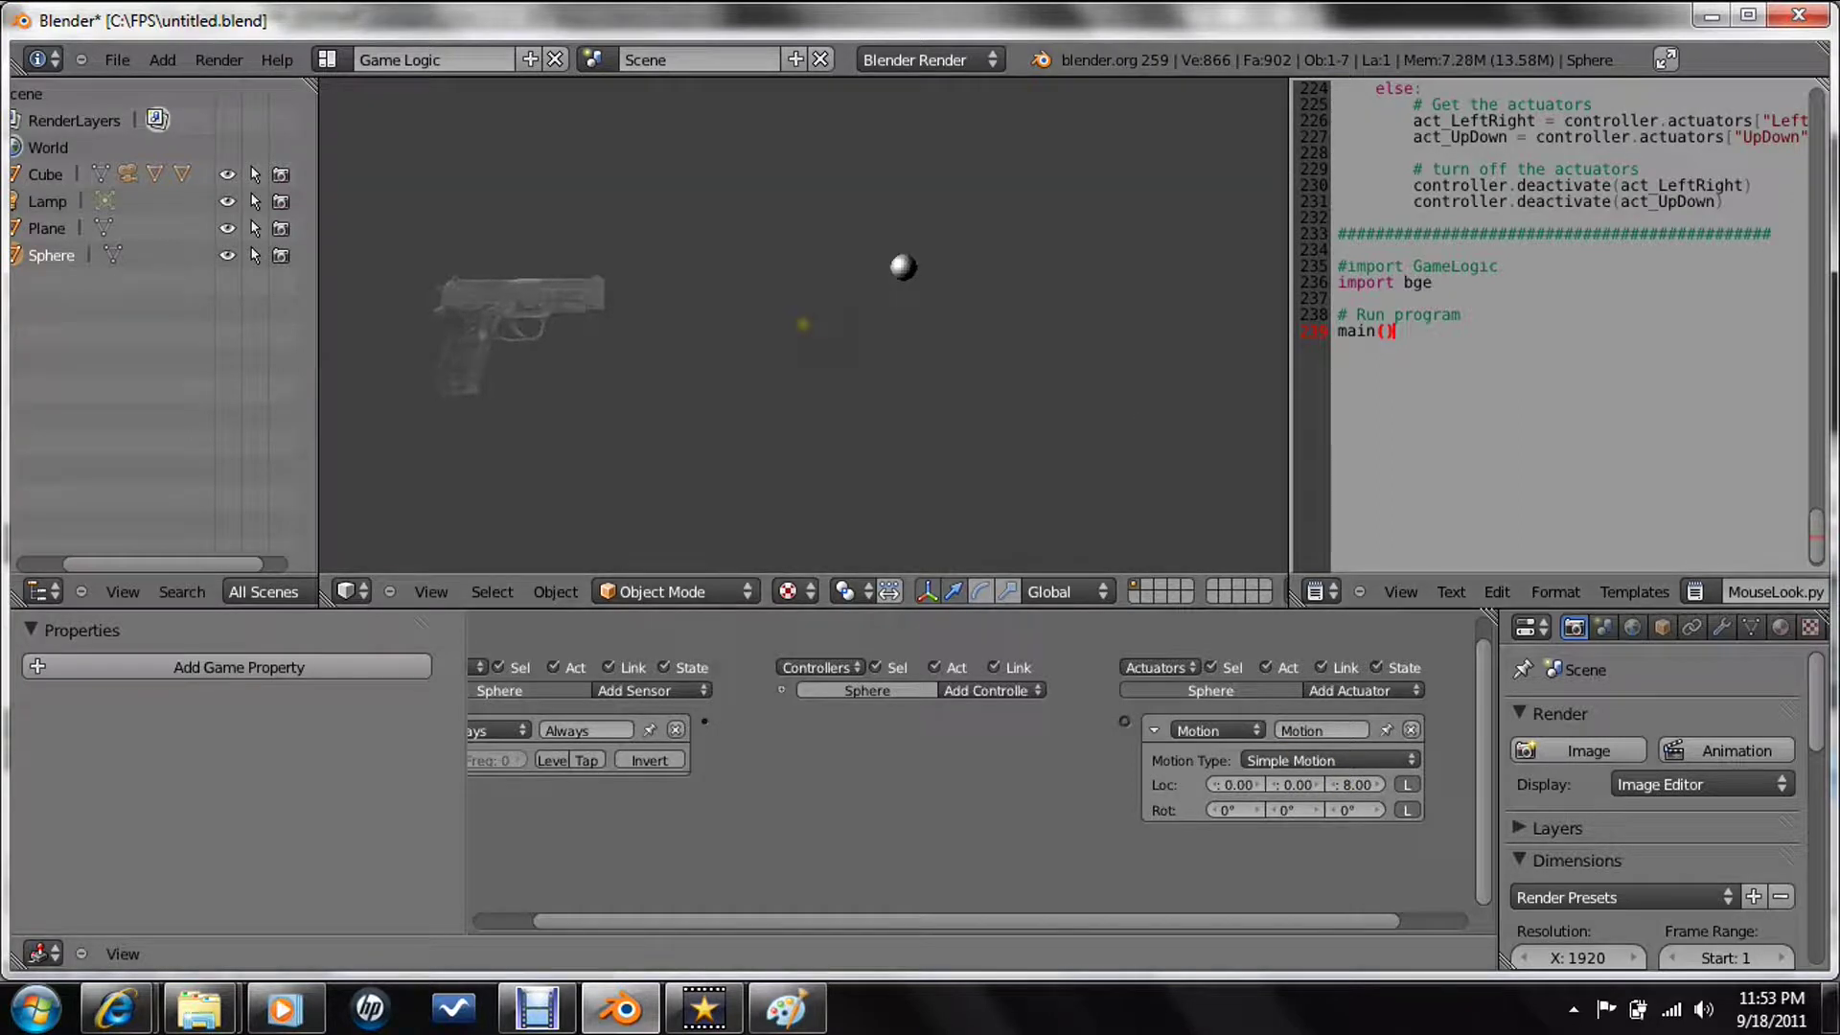
key(Escape)
- Link the sphere's Always sensor to its Motion actuator through an And controller and test the movement in the game
drag(704, 721, 1129, 720)
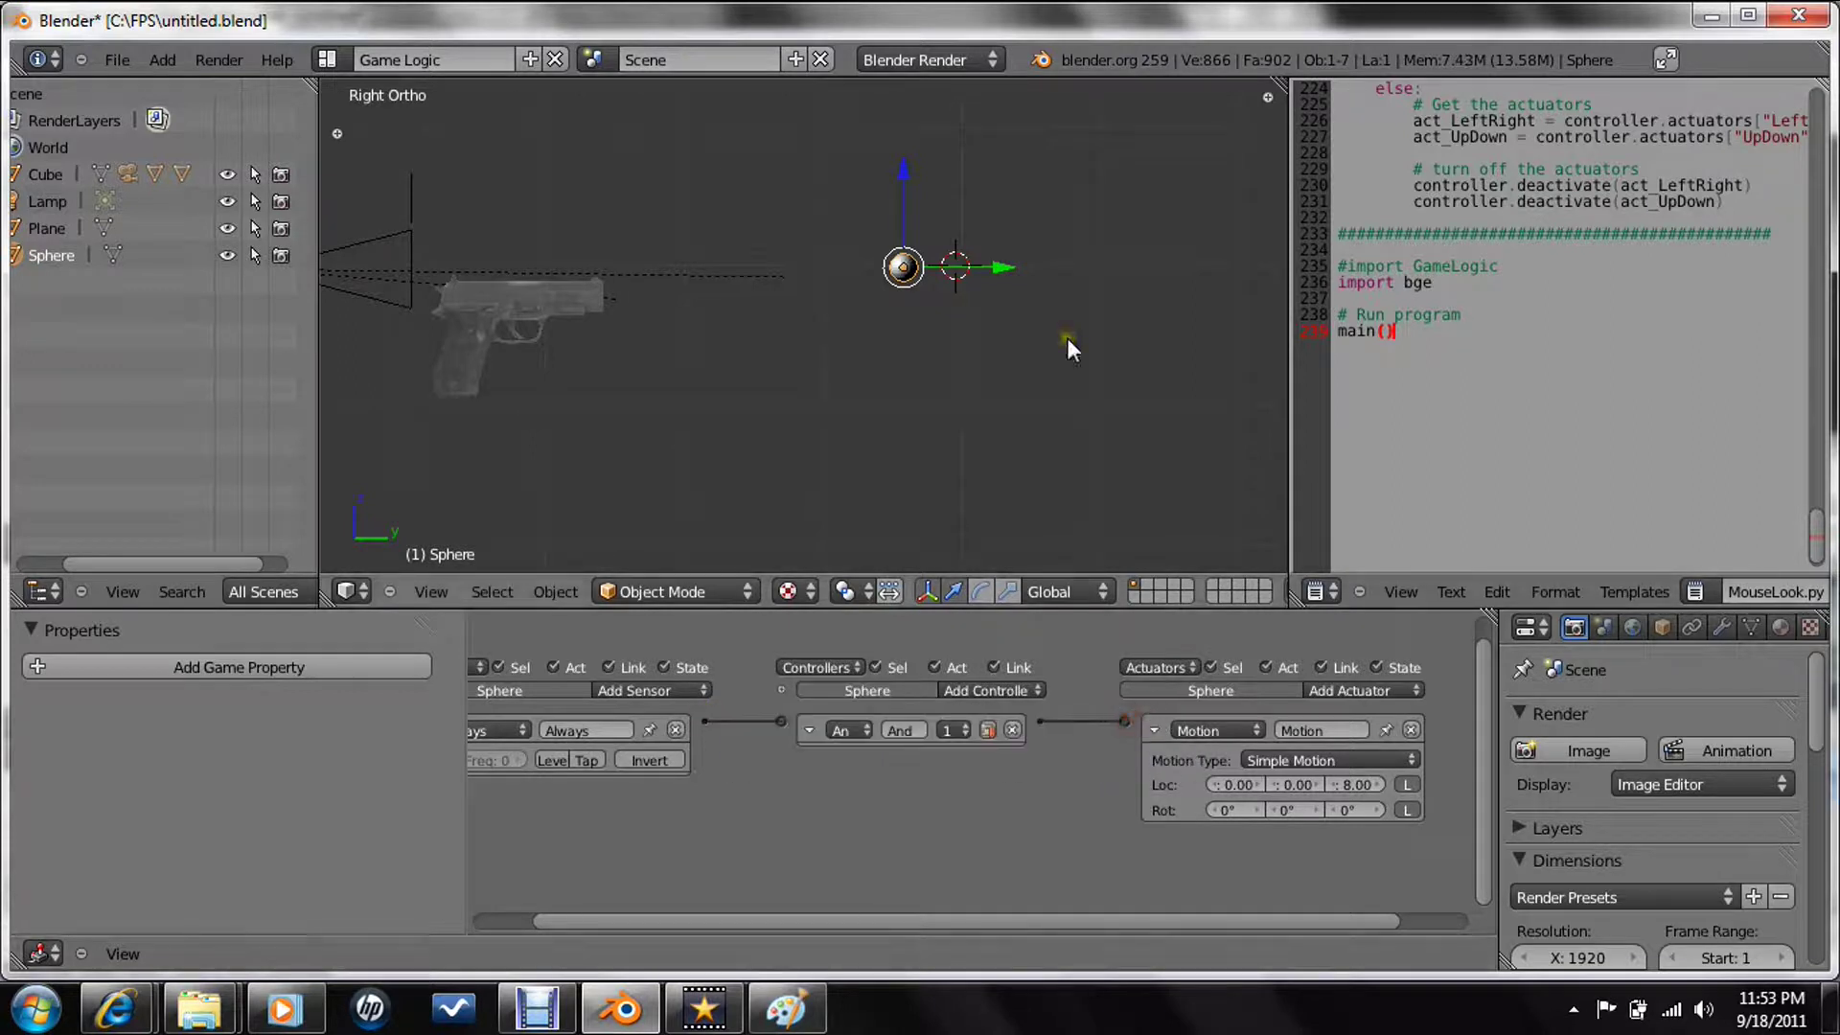
key(p)
key(Escape)
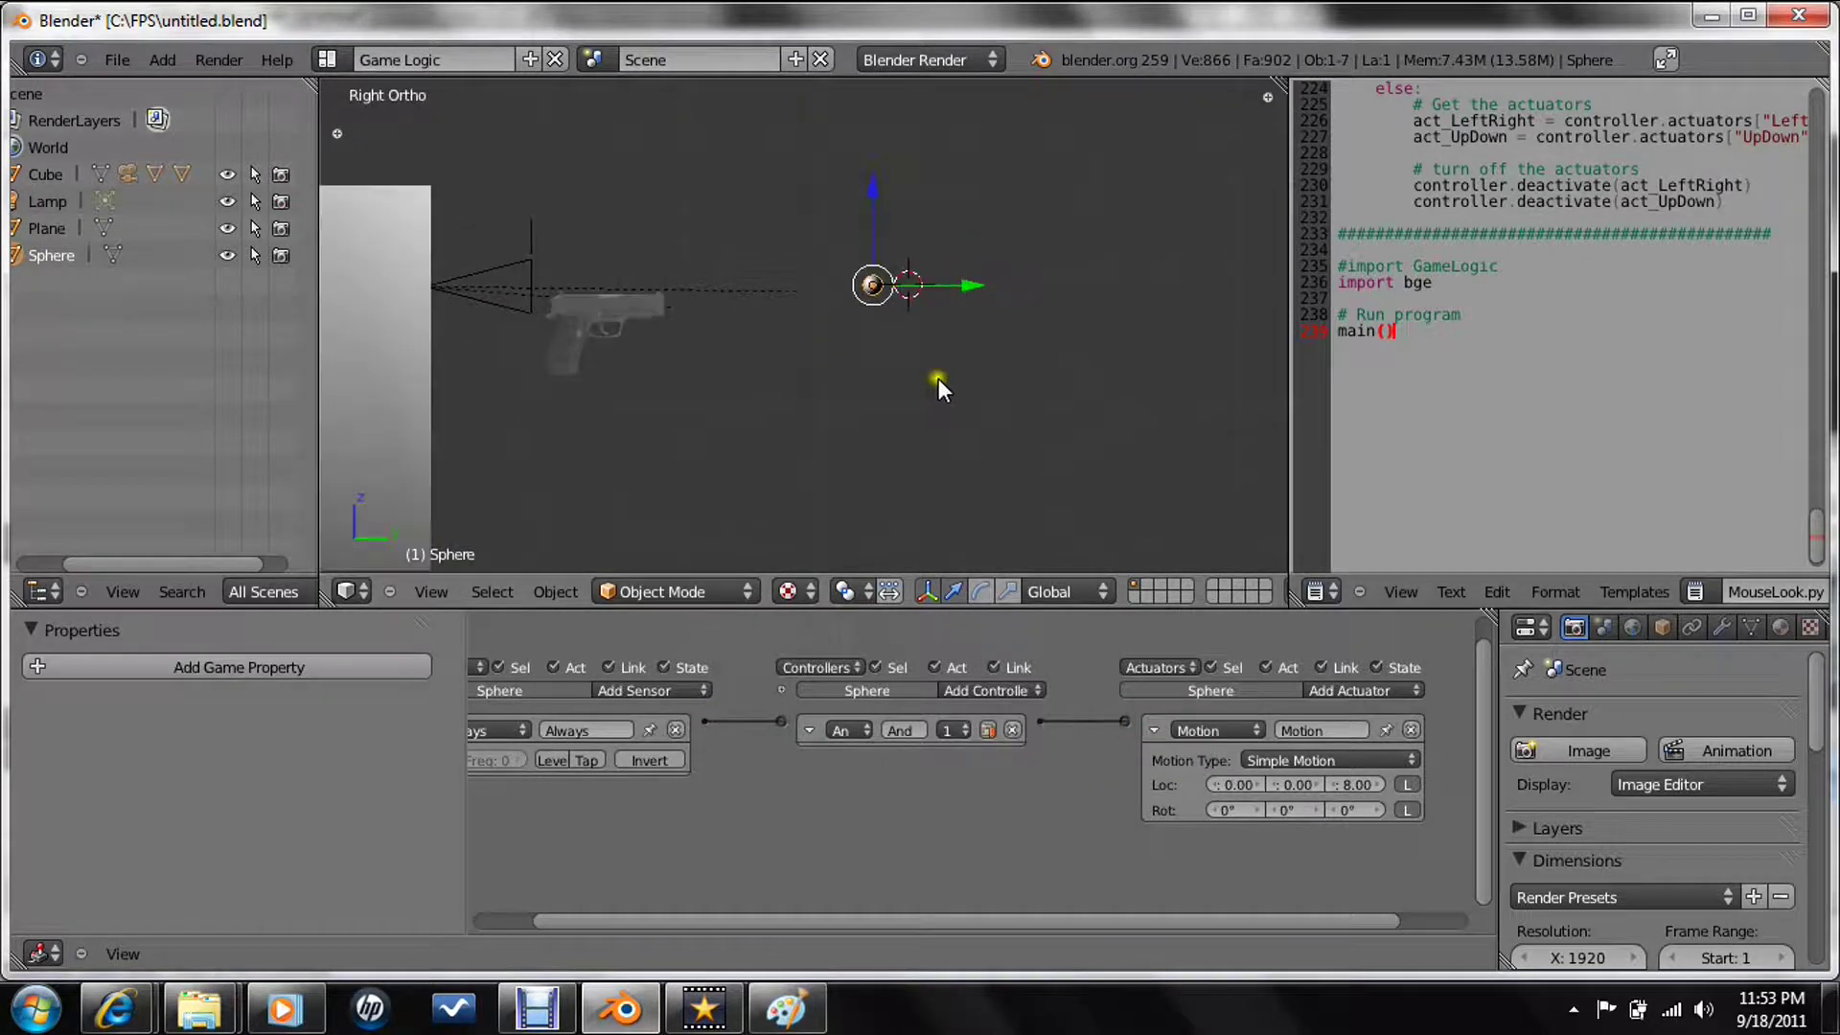
key(p)
key(Escape)
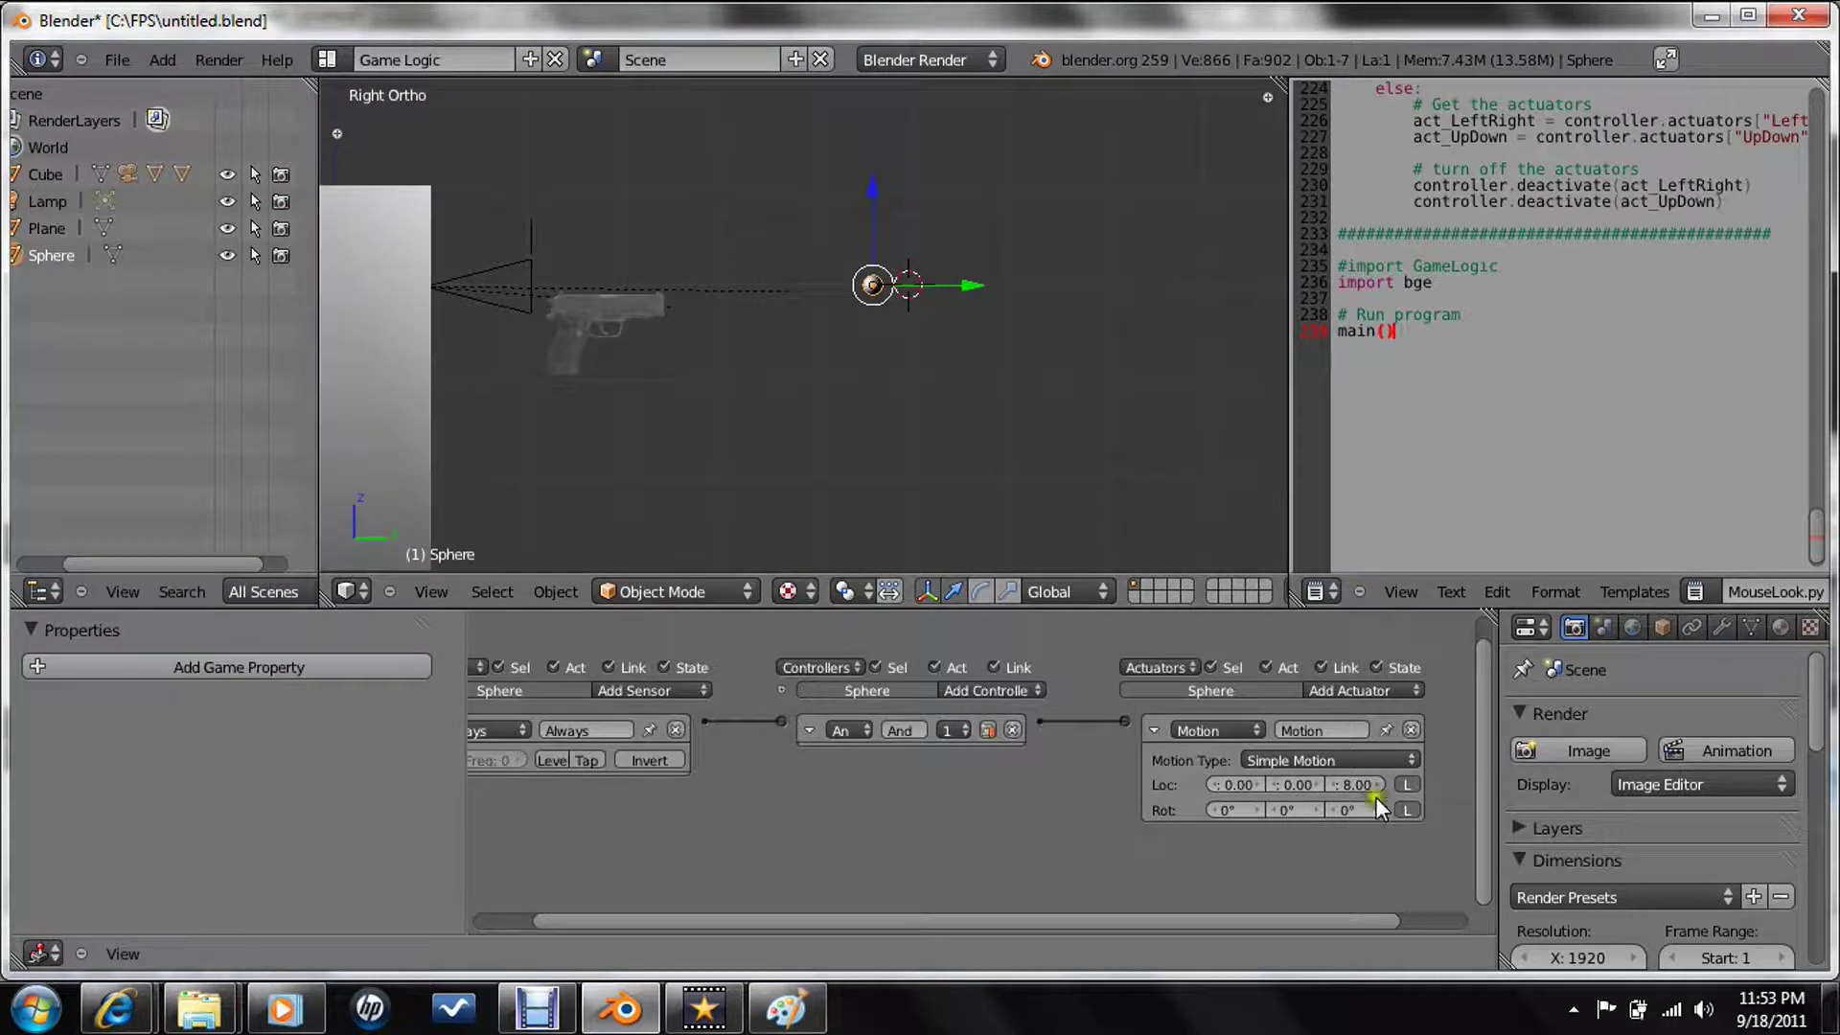
- Set the sphere's Motion actuator to a Z location of 1 and test the speed in the game
text(1)
key(Return)
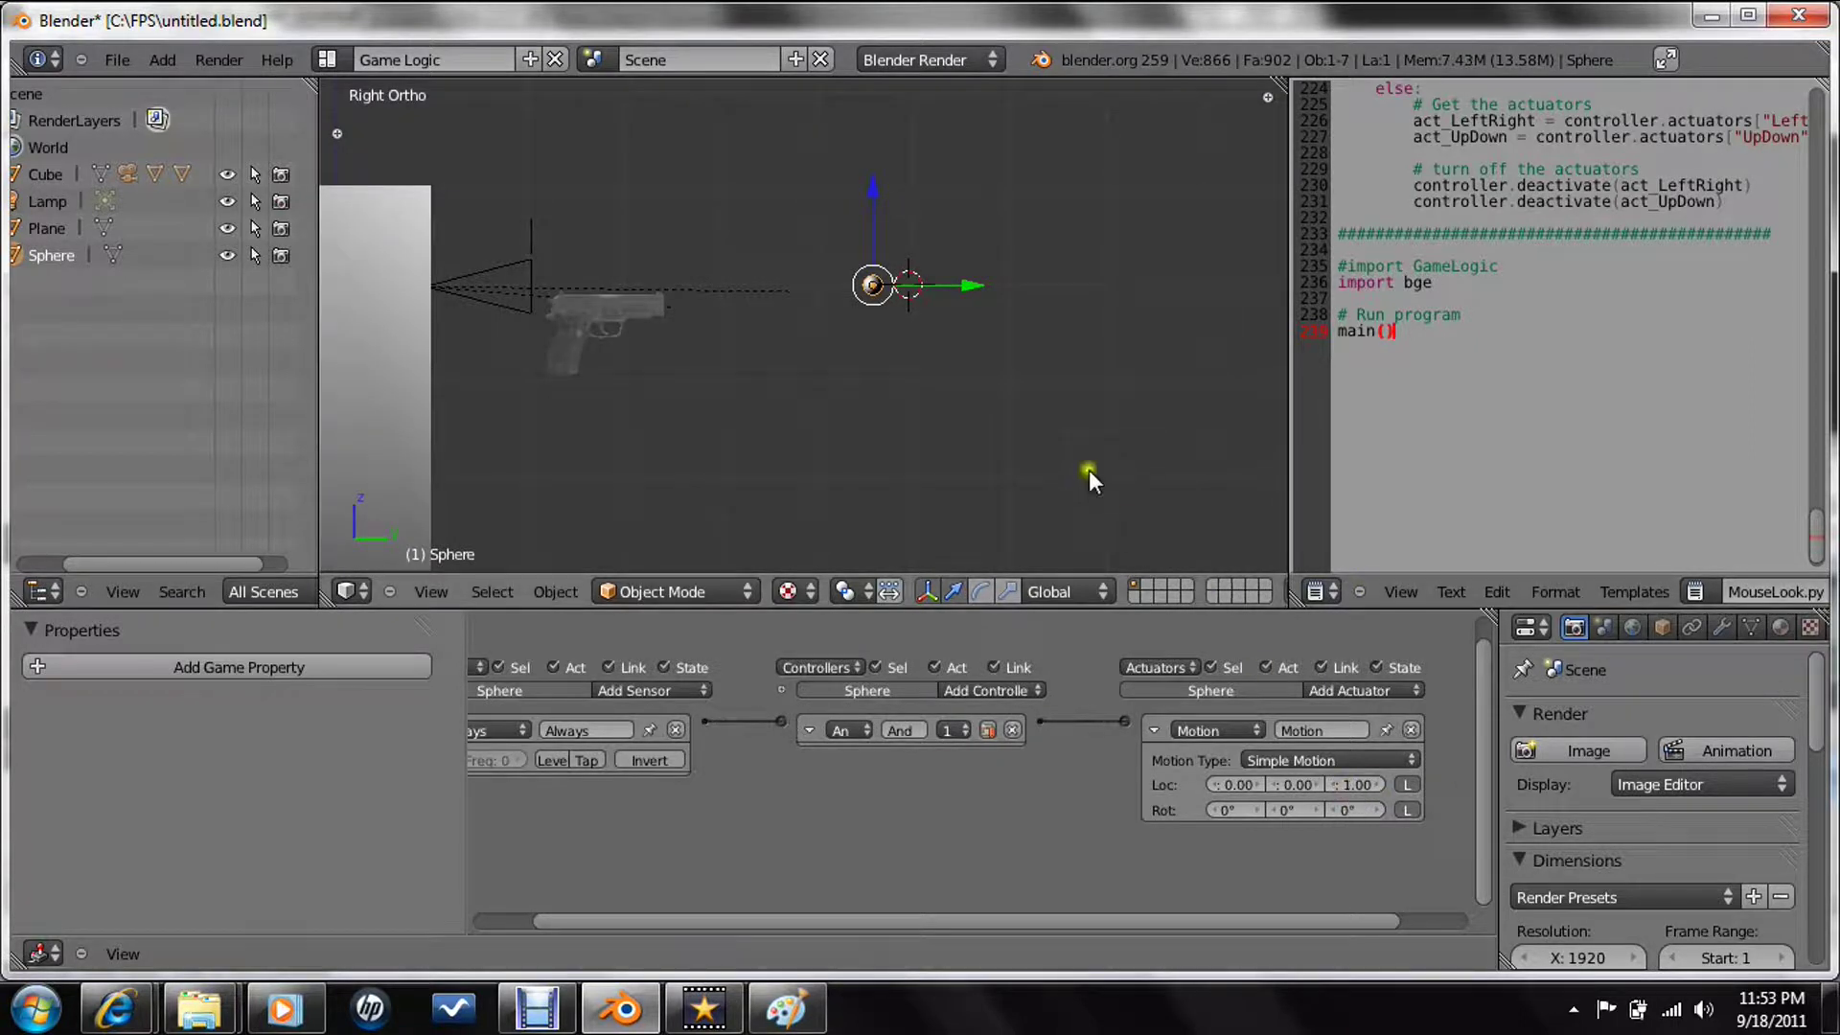
key(p)
key(Escape)
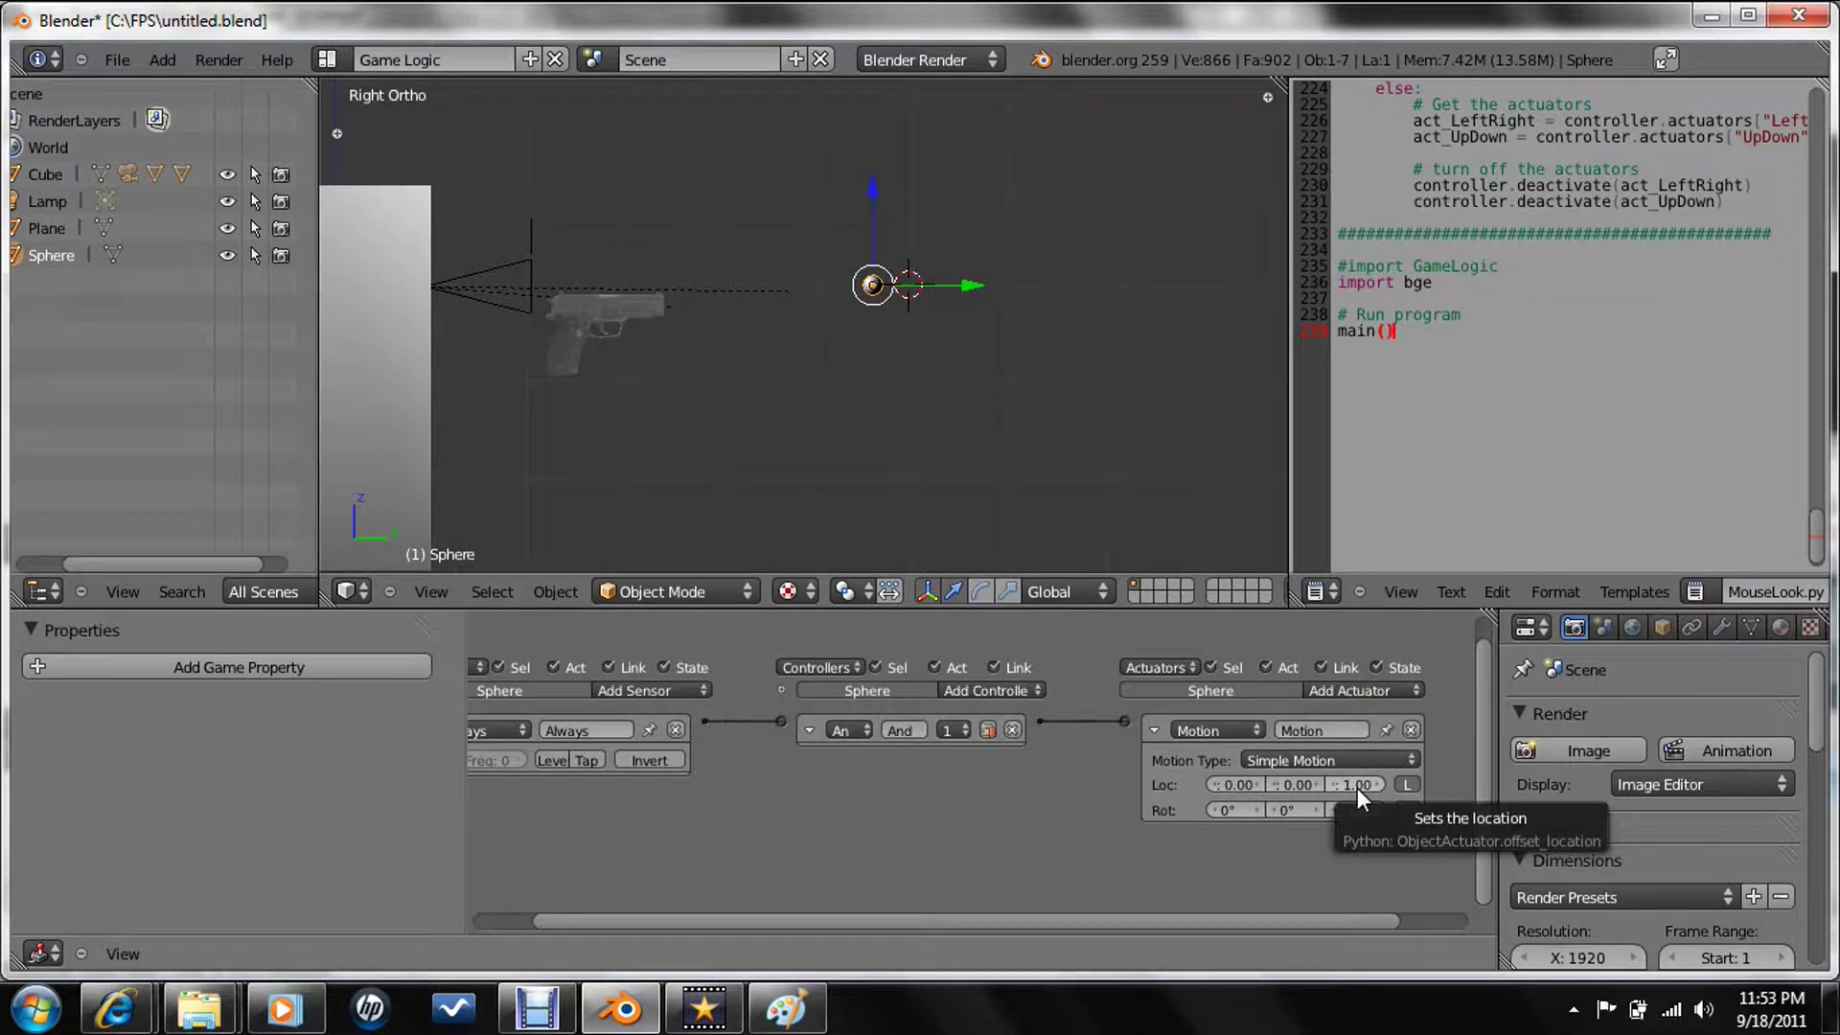
- Move the sphere to layer 2
key(m)
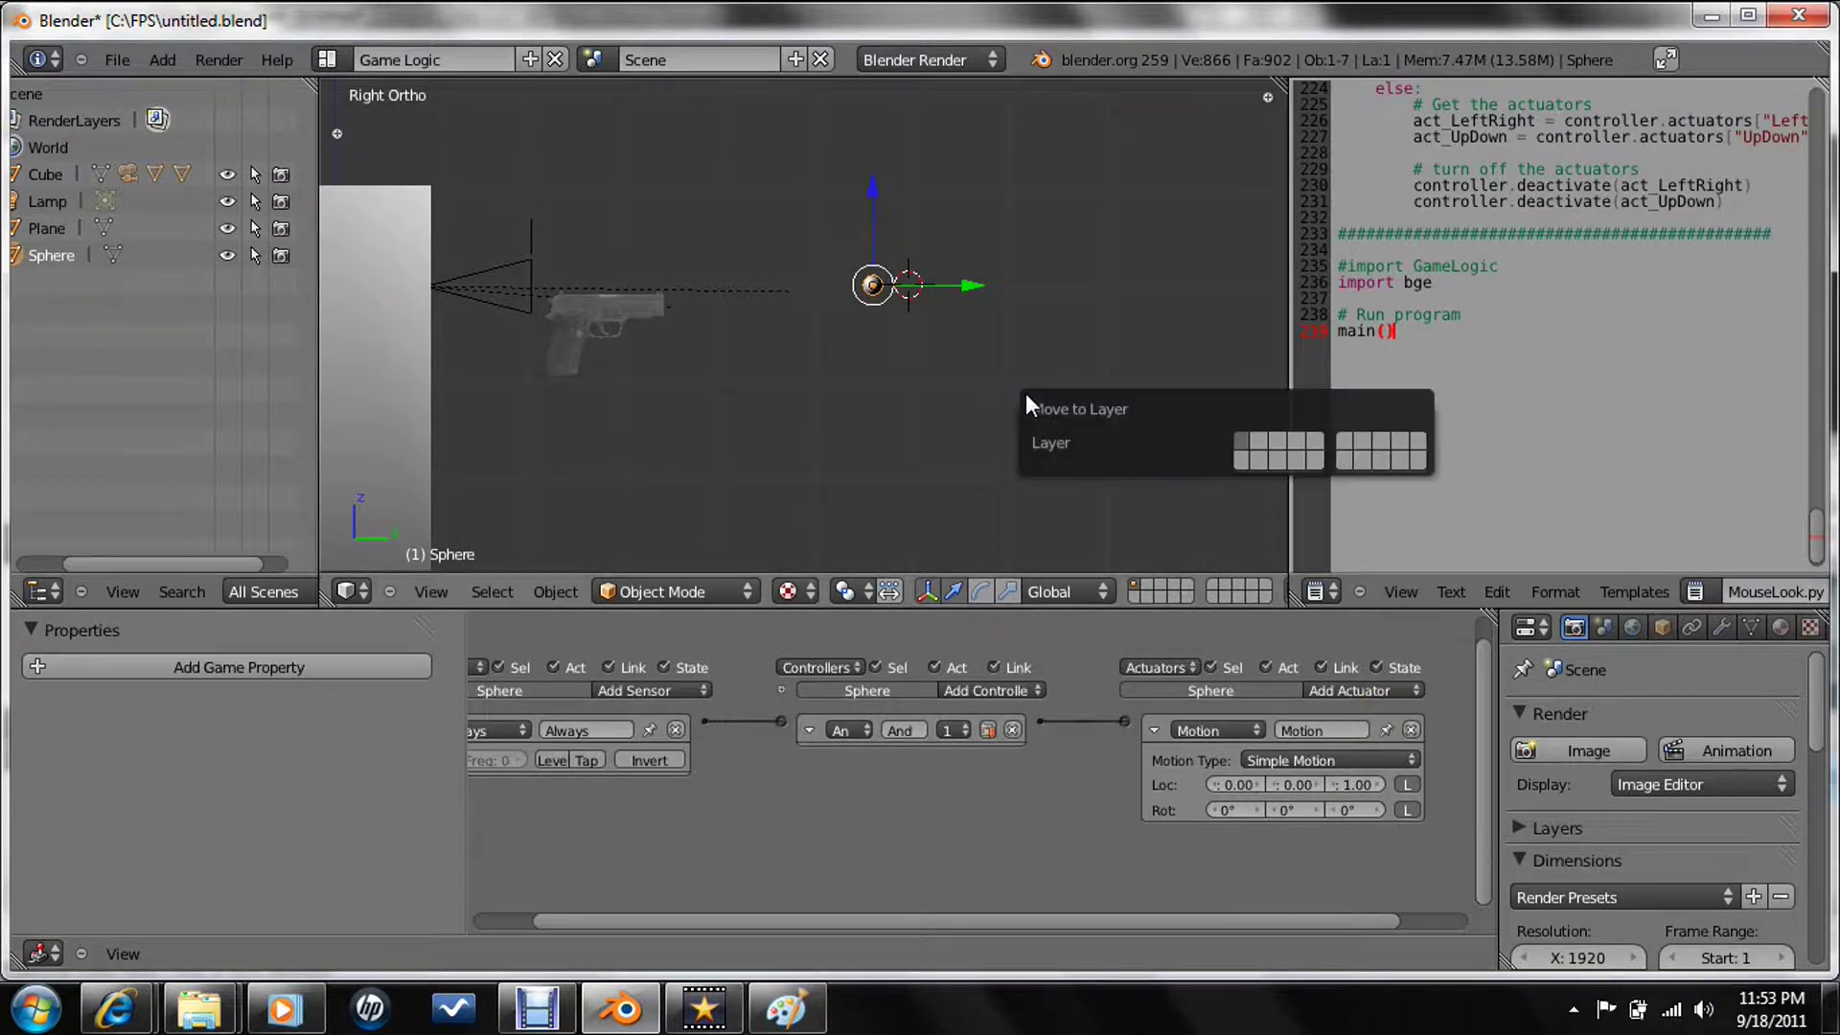
key(2)
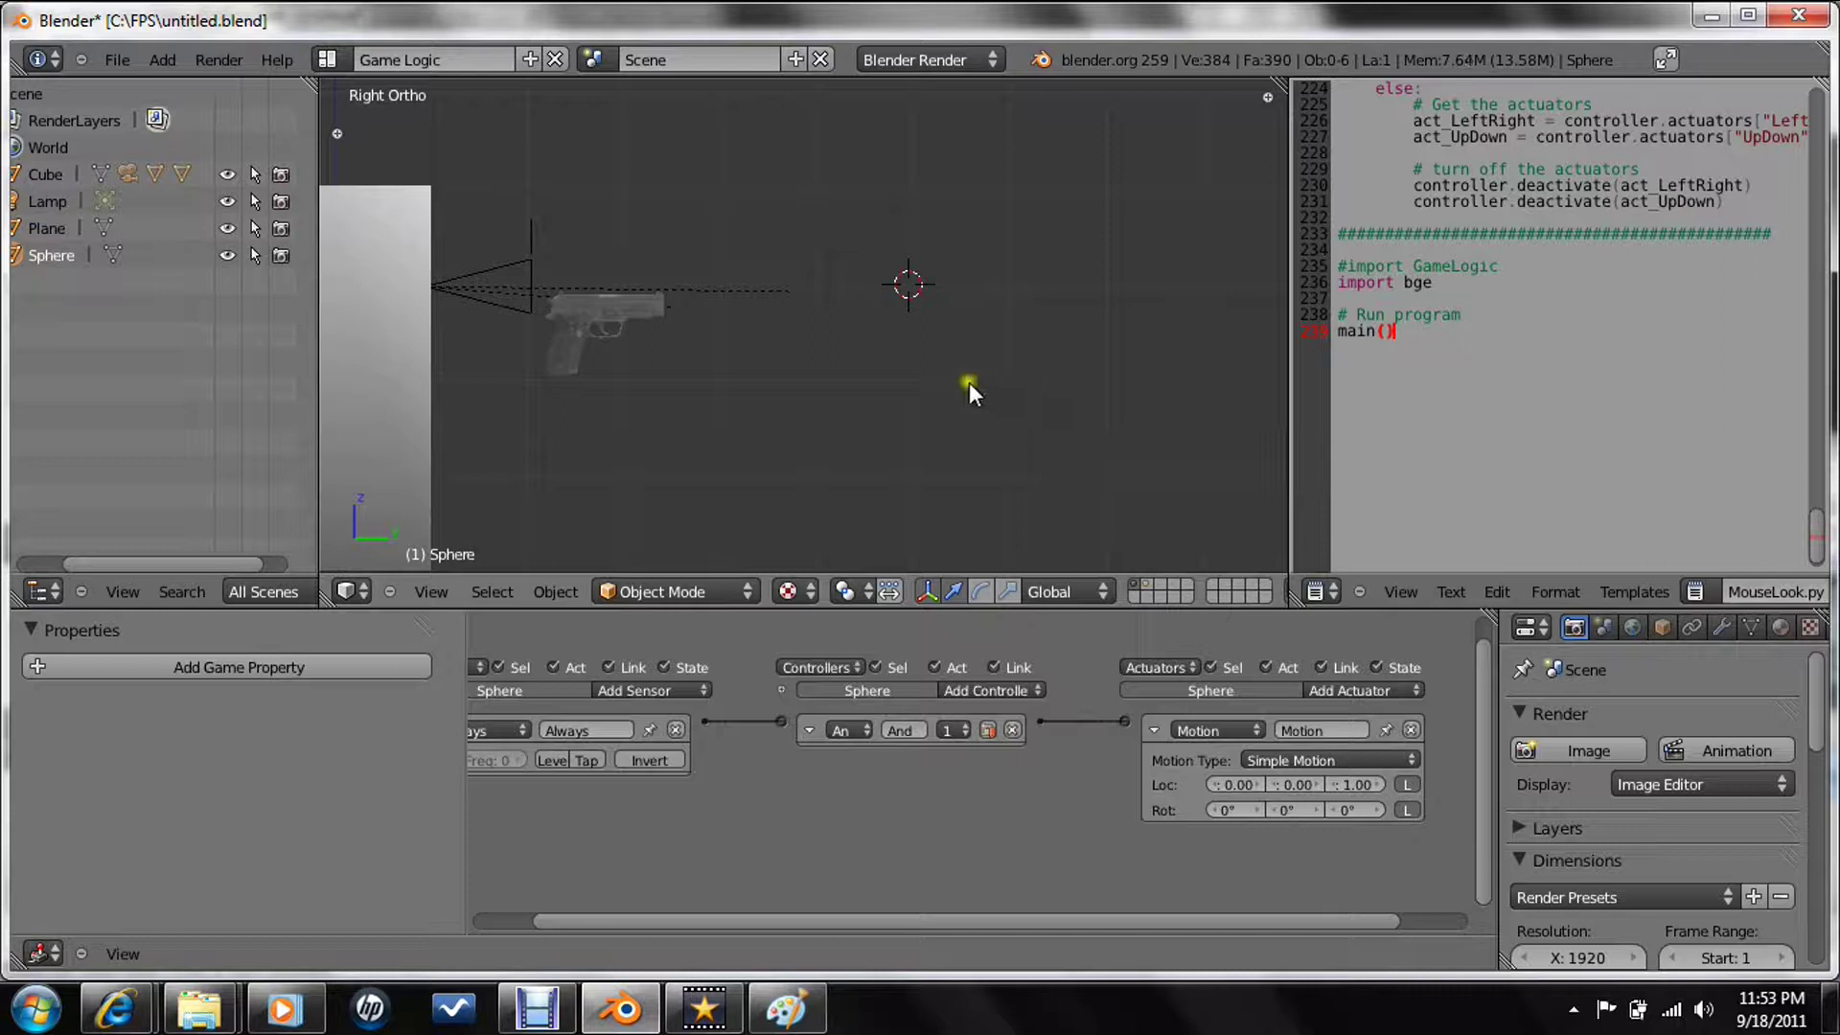
- Give the reticle a Mouse sensor for the Left Button event and an And controller
middle_drag(872, 339, 846, 320)
right_click(830, 311)
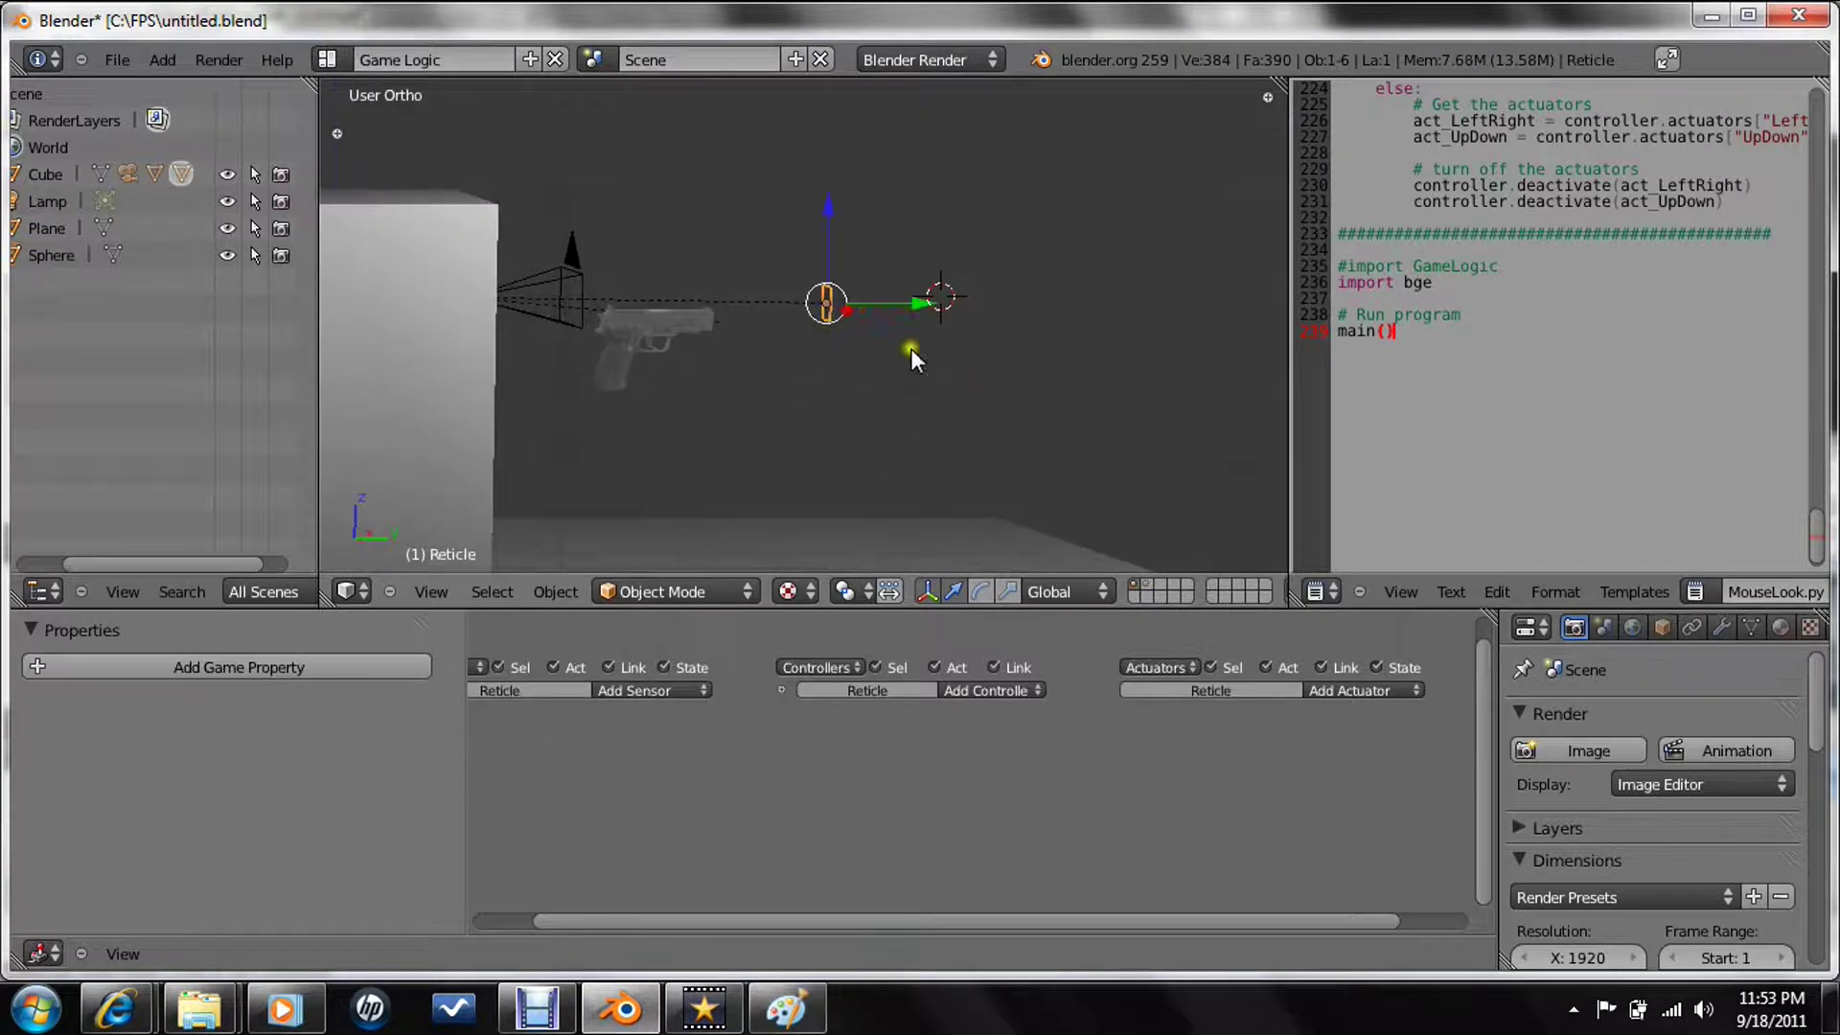
click(641, 692)
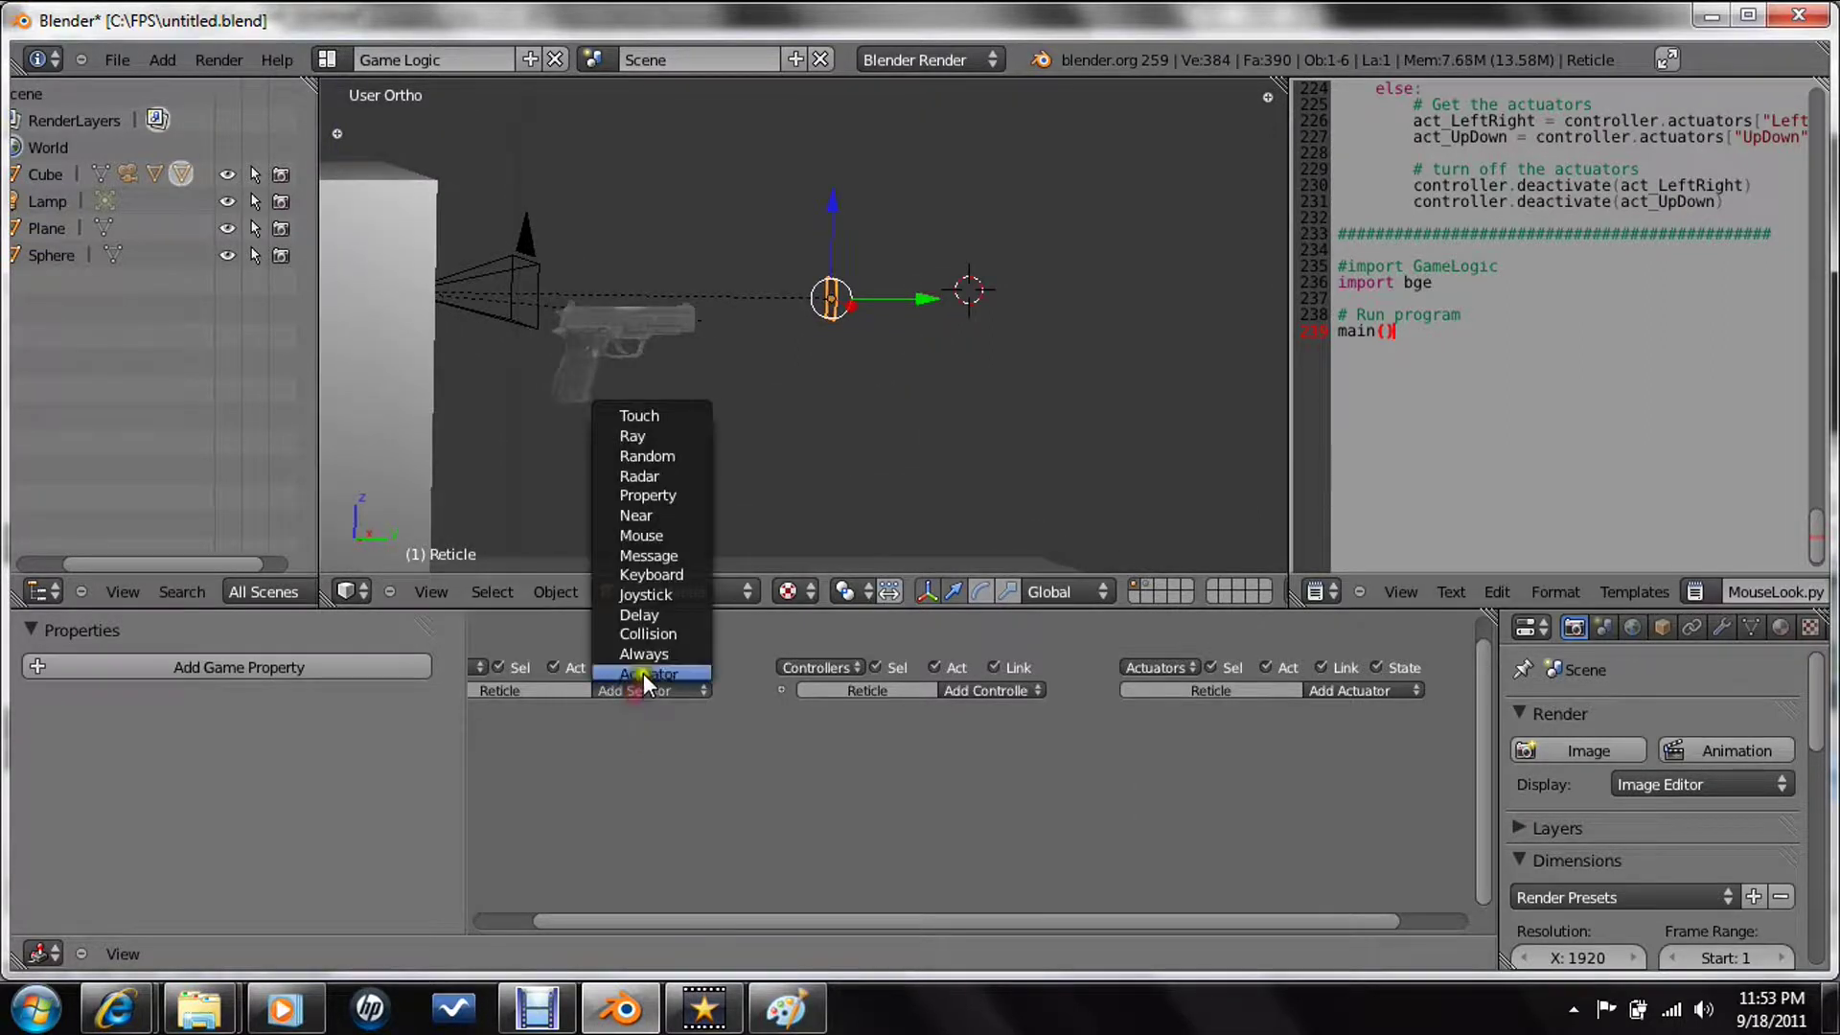
click(670, 534)
click(600, 788)
click(1026, 690)
click(1016, 709)
- Add an Edit Object actuator to the reticle that adds the Sphere object
click(1349, 692)
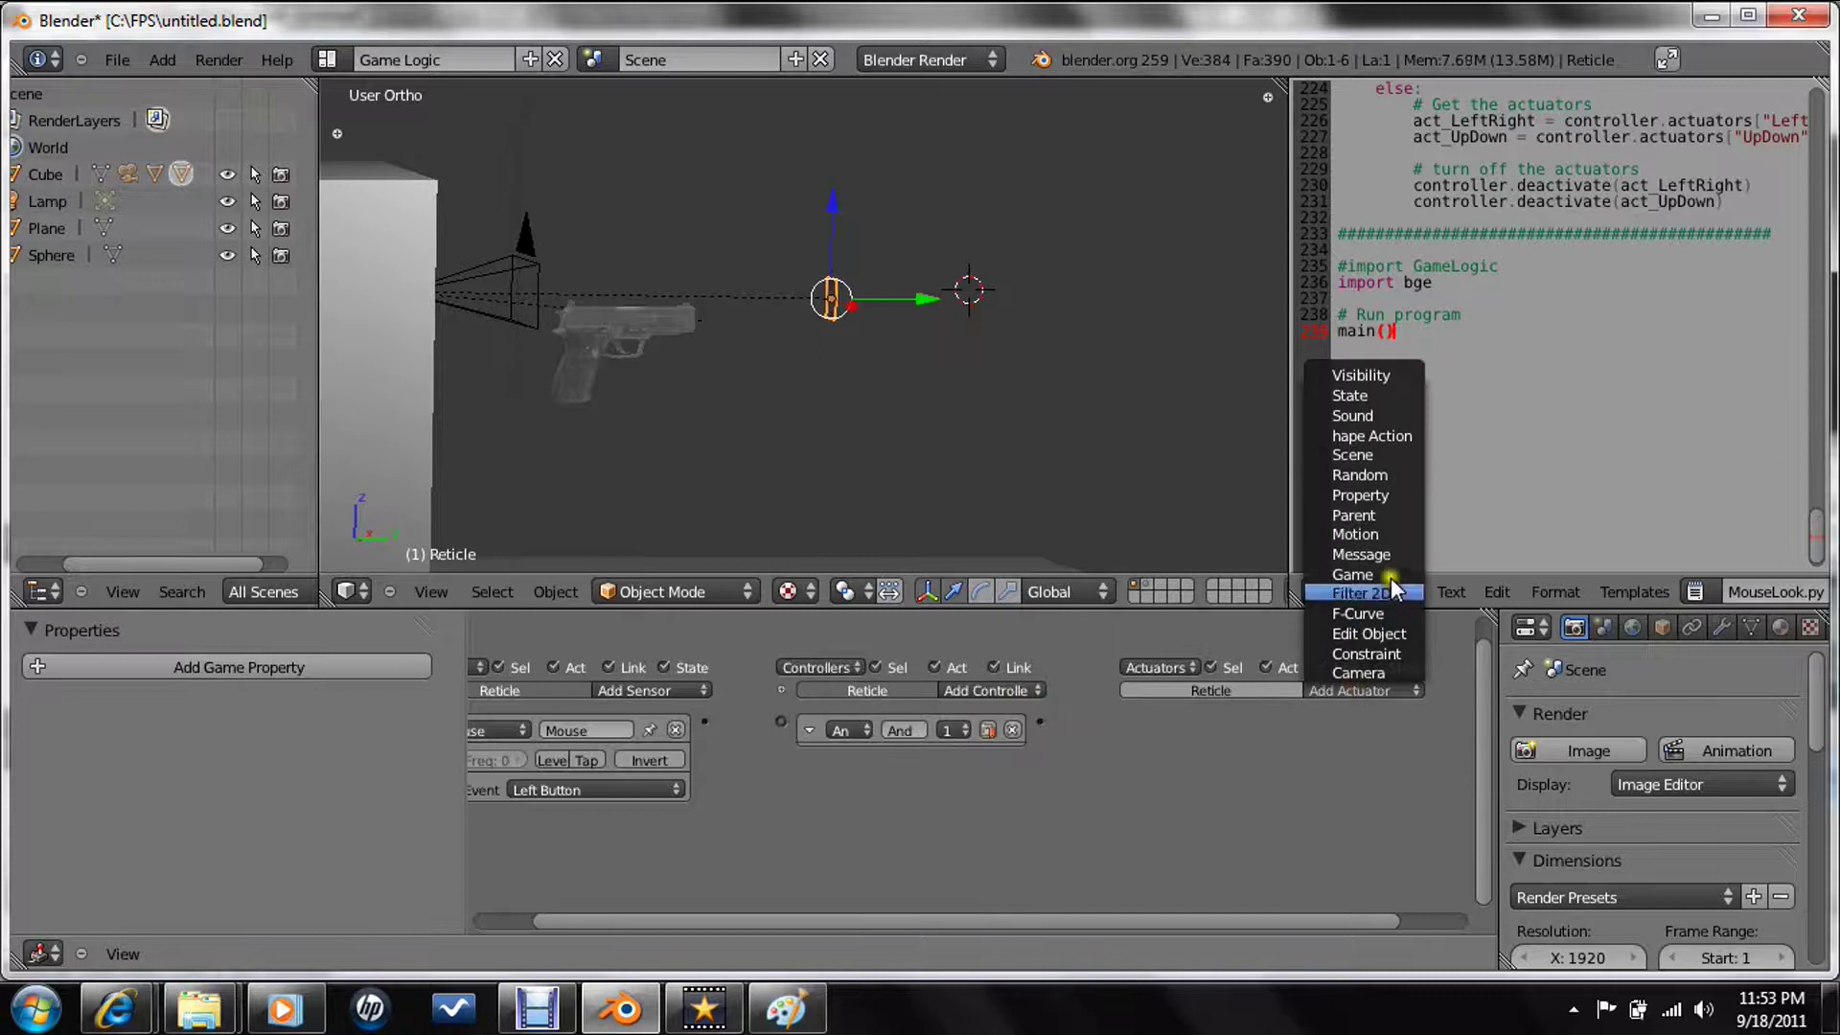
click(1407, 640)
click(1245, 784)
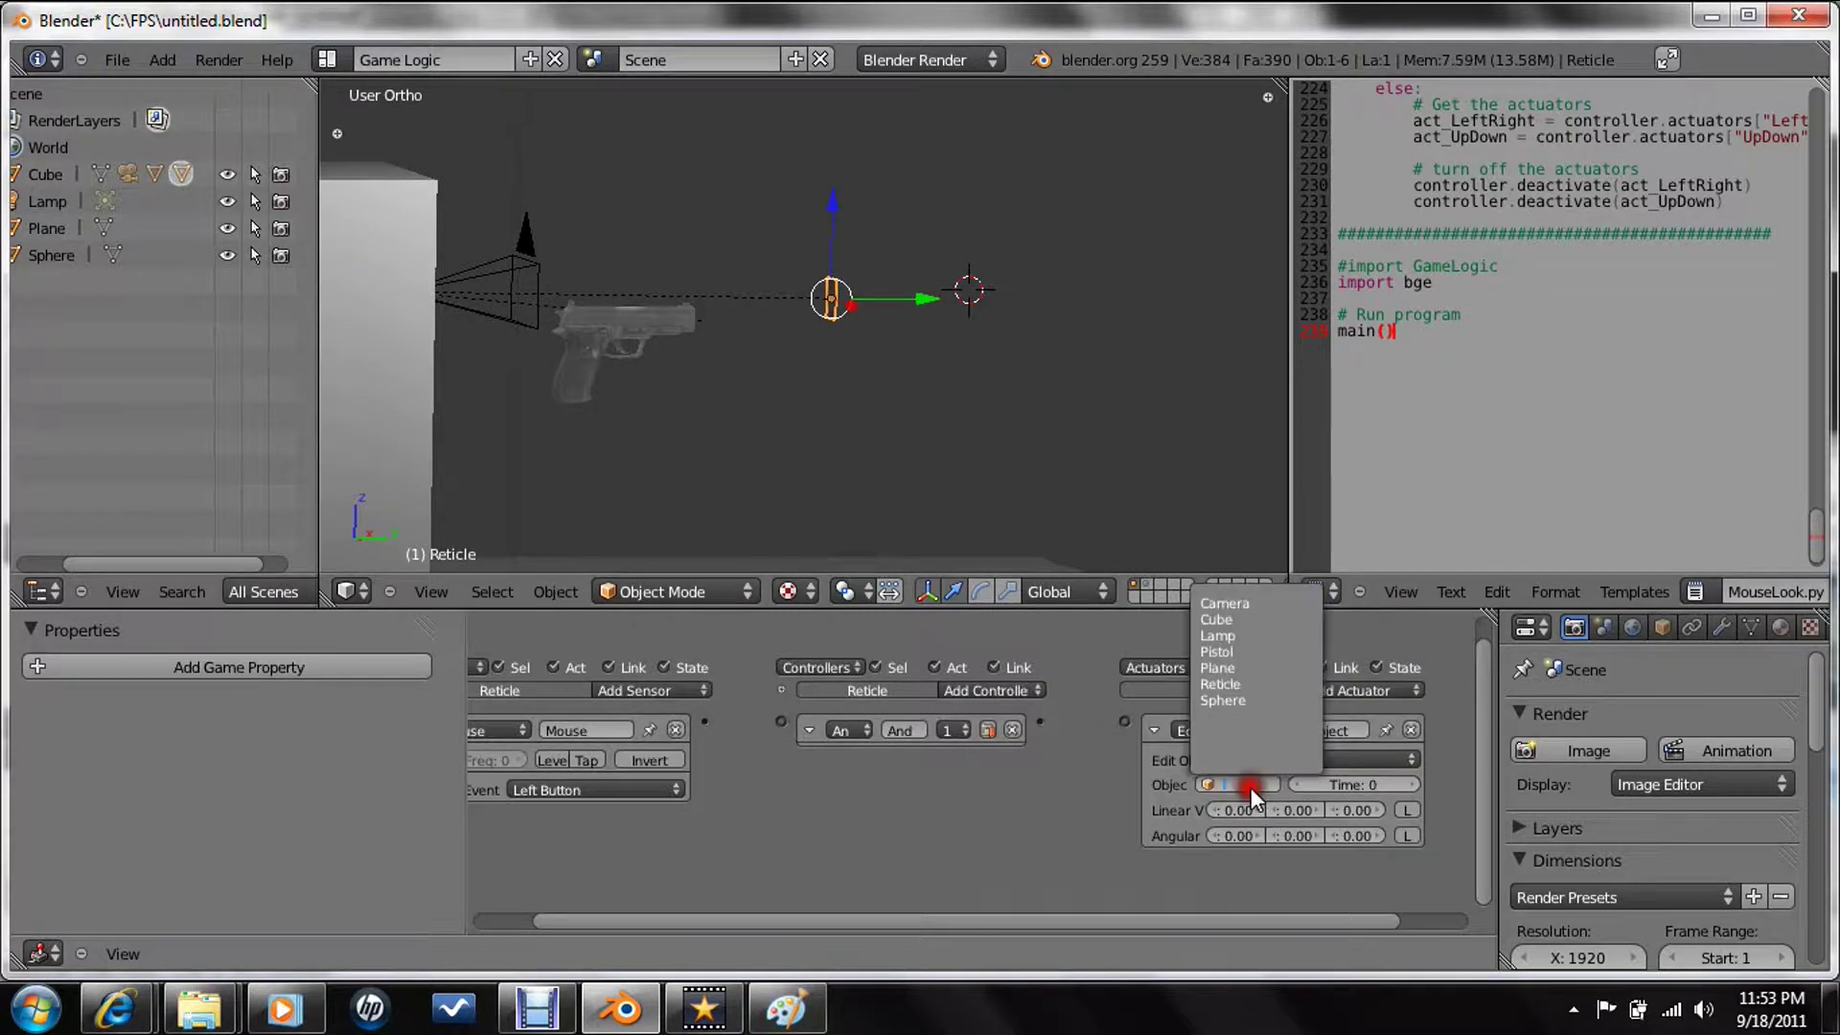
click(1256, 701)
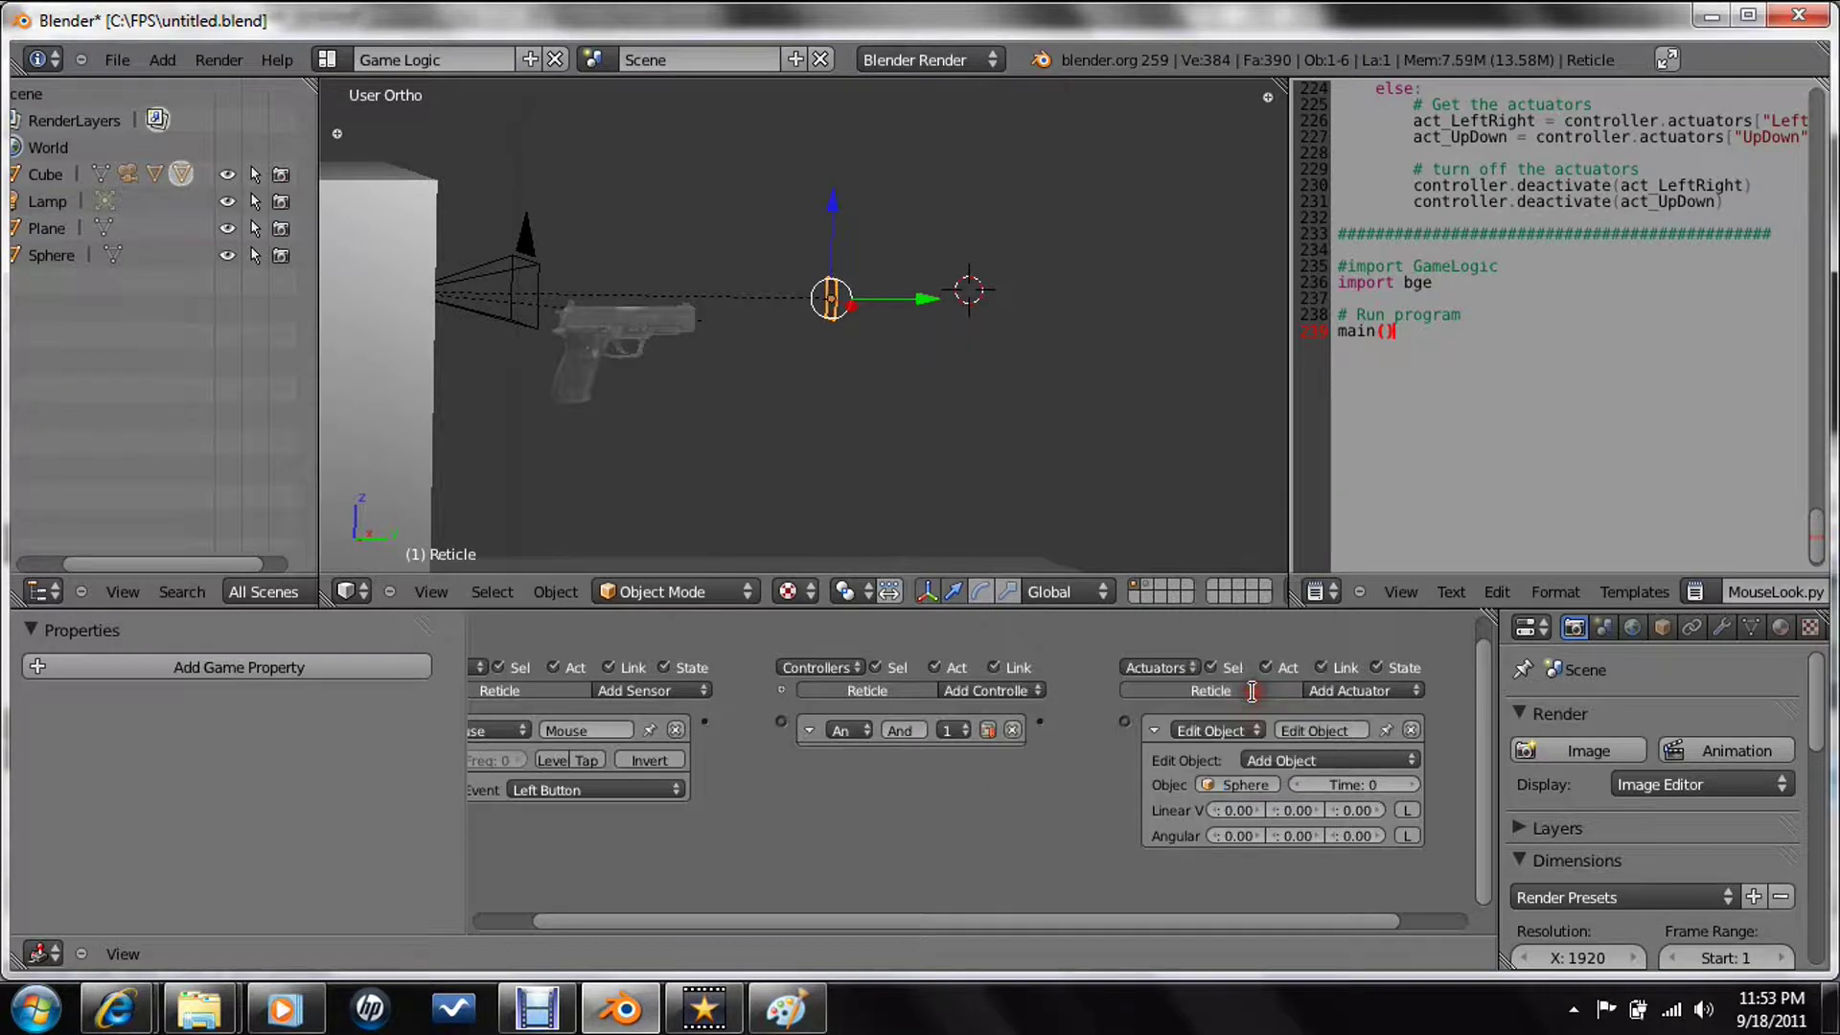
- Show layer 2 and rename the sphere to Bullet, dismissing the pop-up about related programs
click(1154, 585)
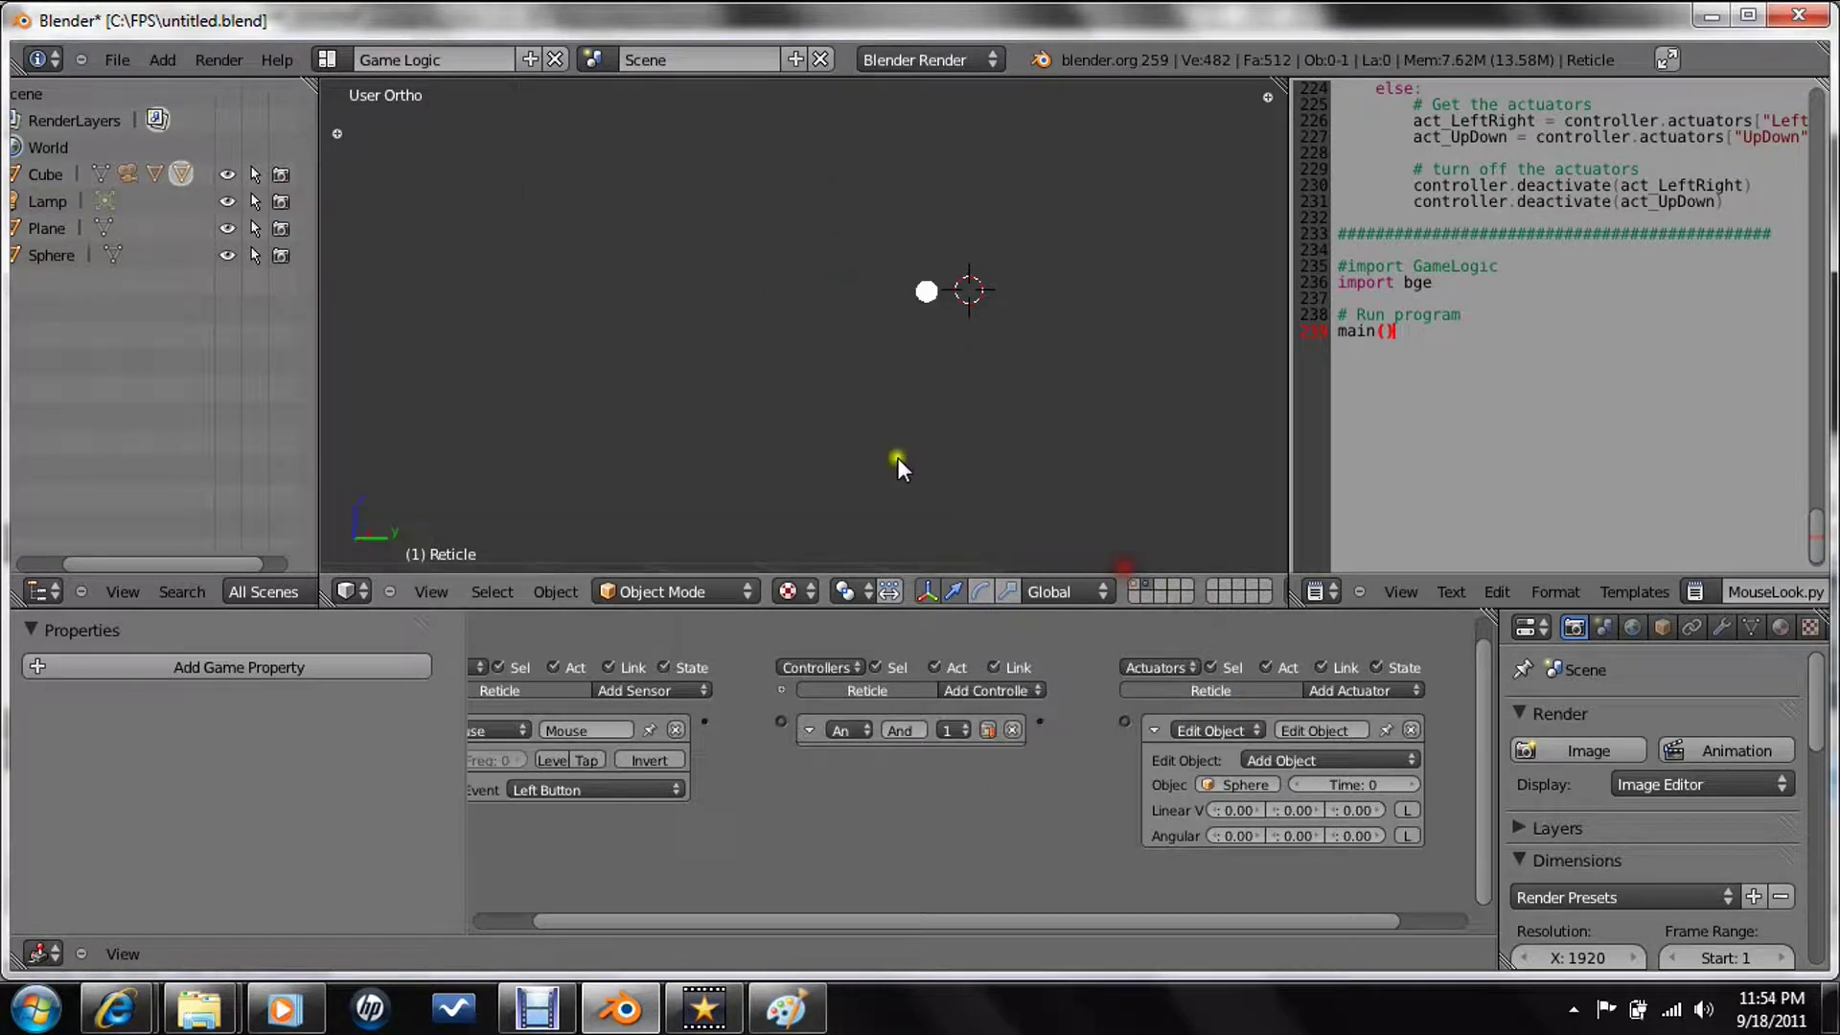
click(922, 297)
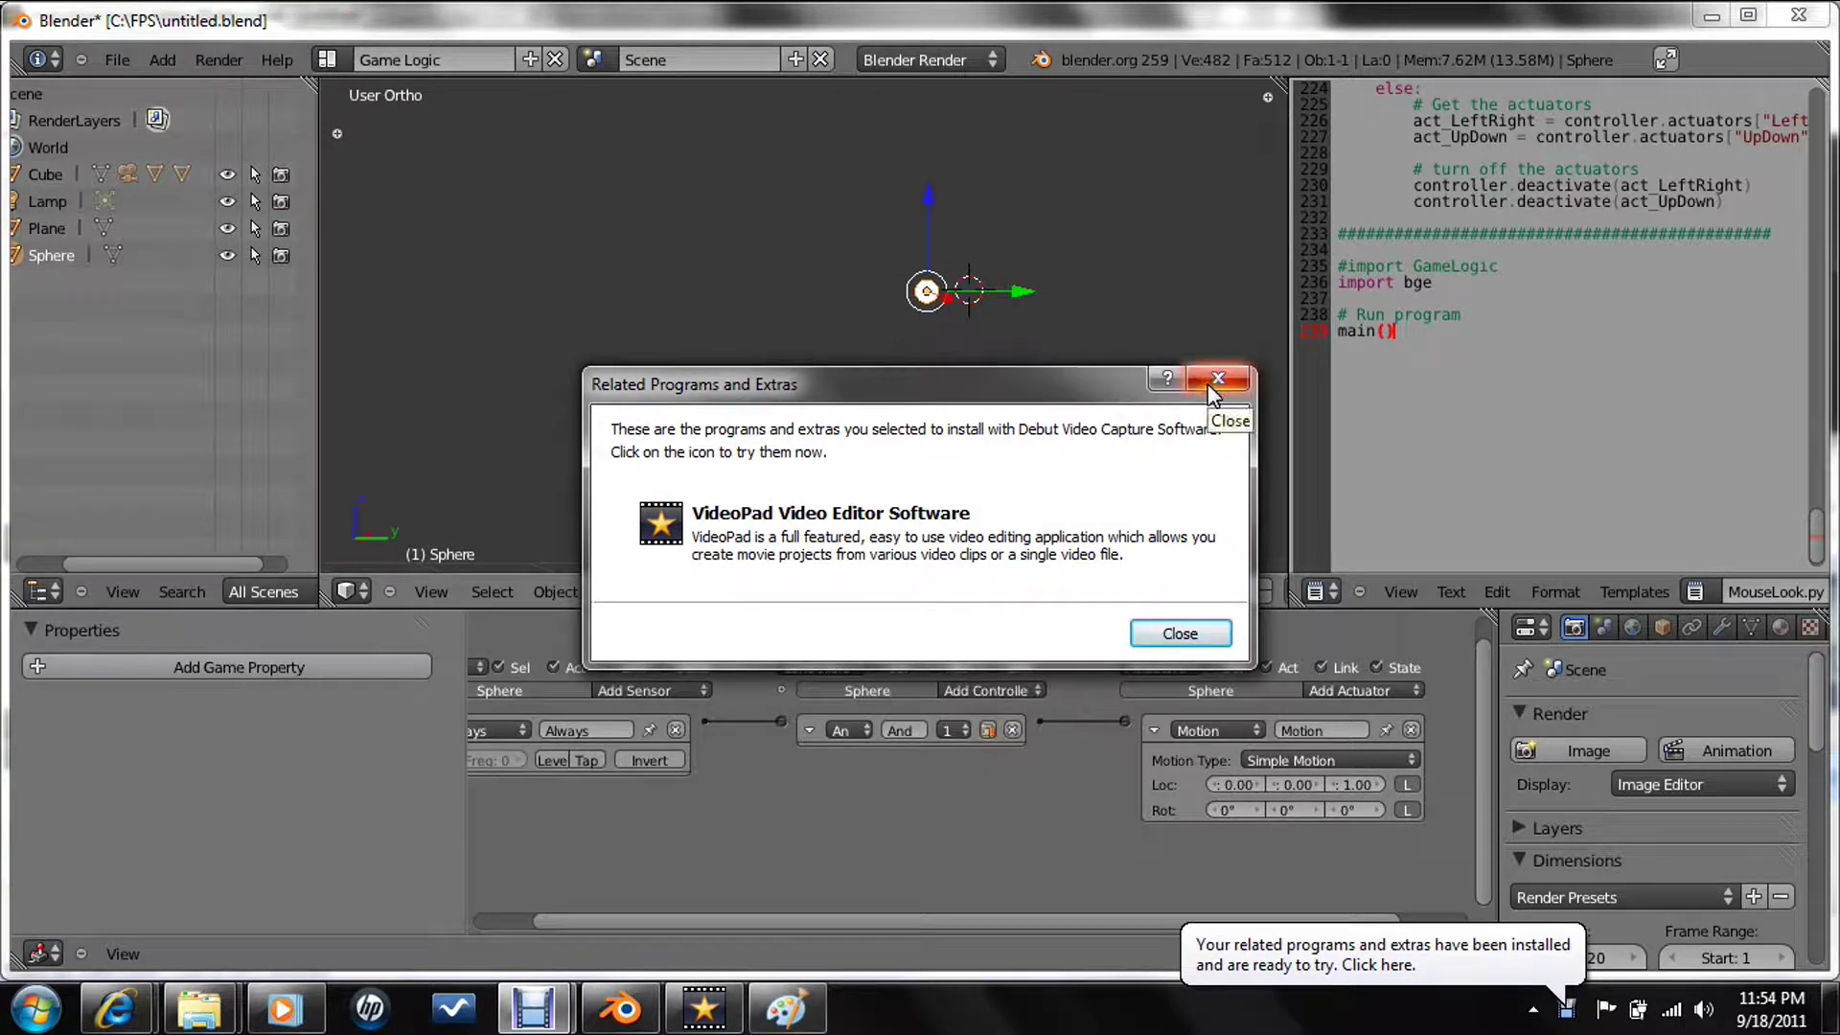
click(1210, 381)
key(n)
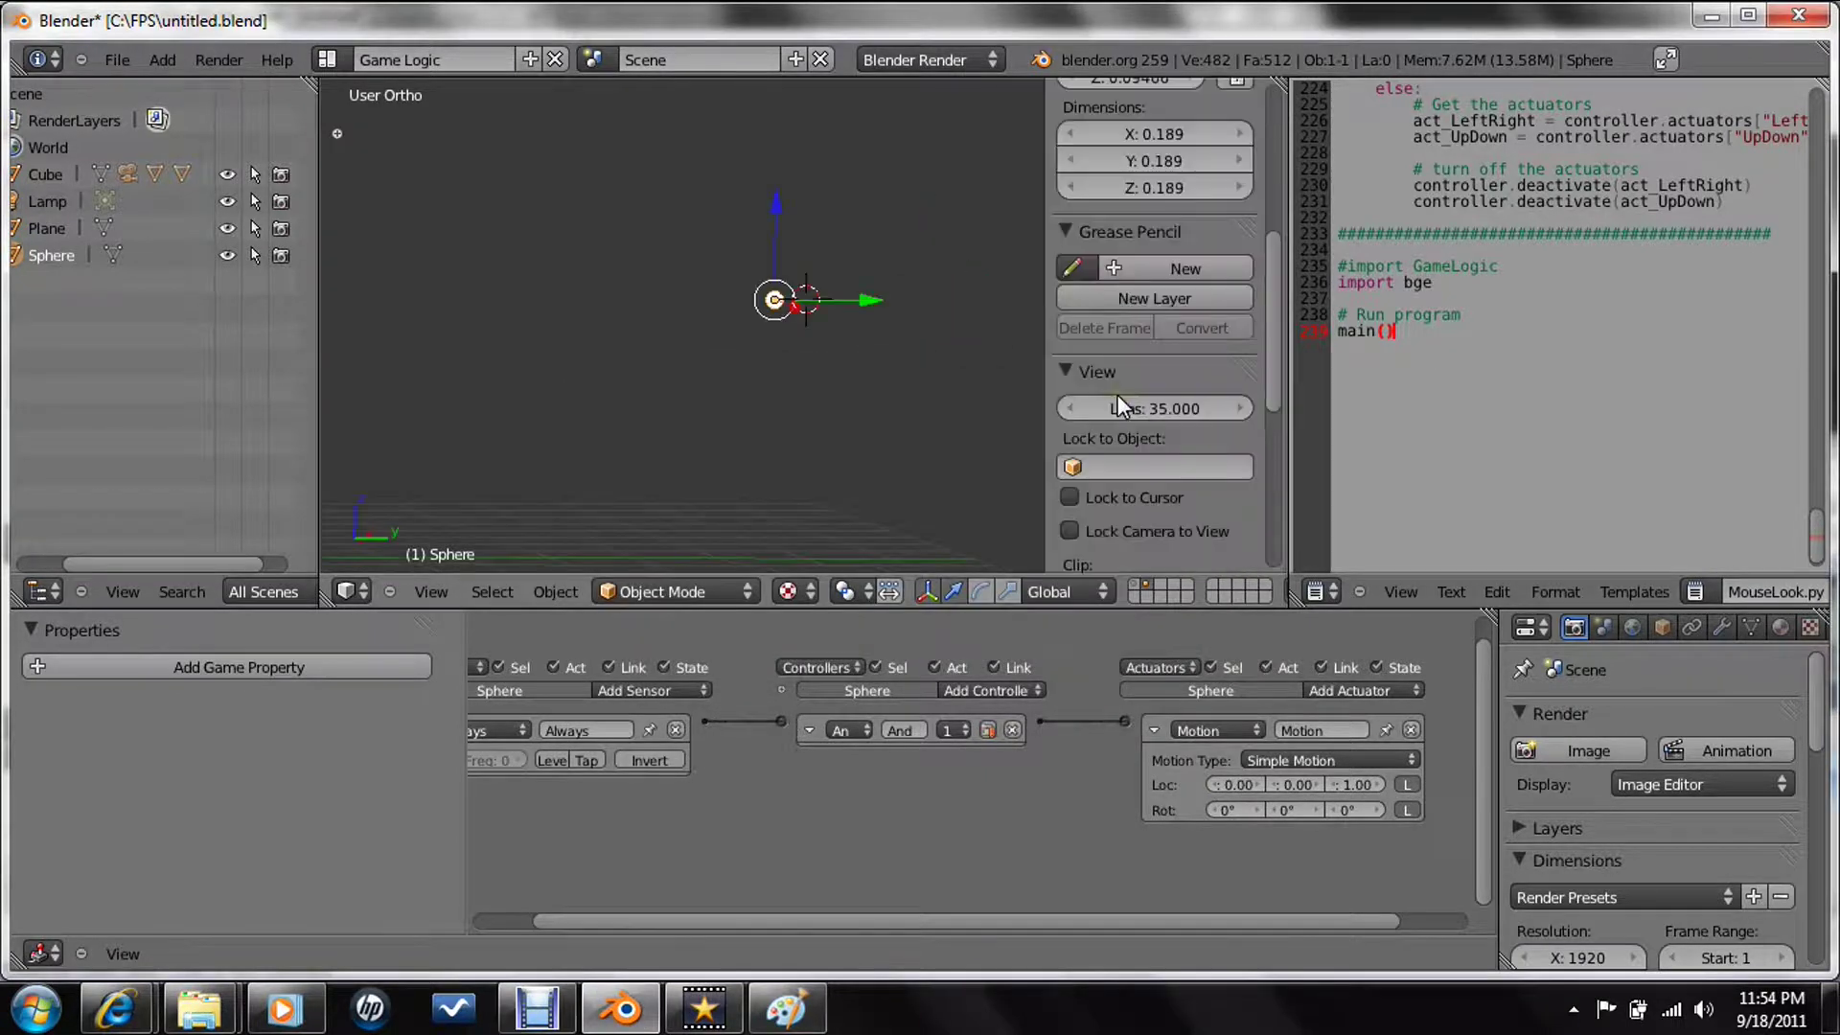
scroll(1125, 467, down, 9)
click(1142, 446)
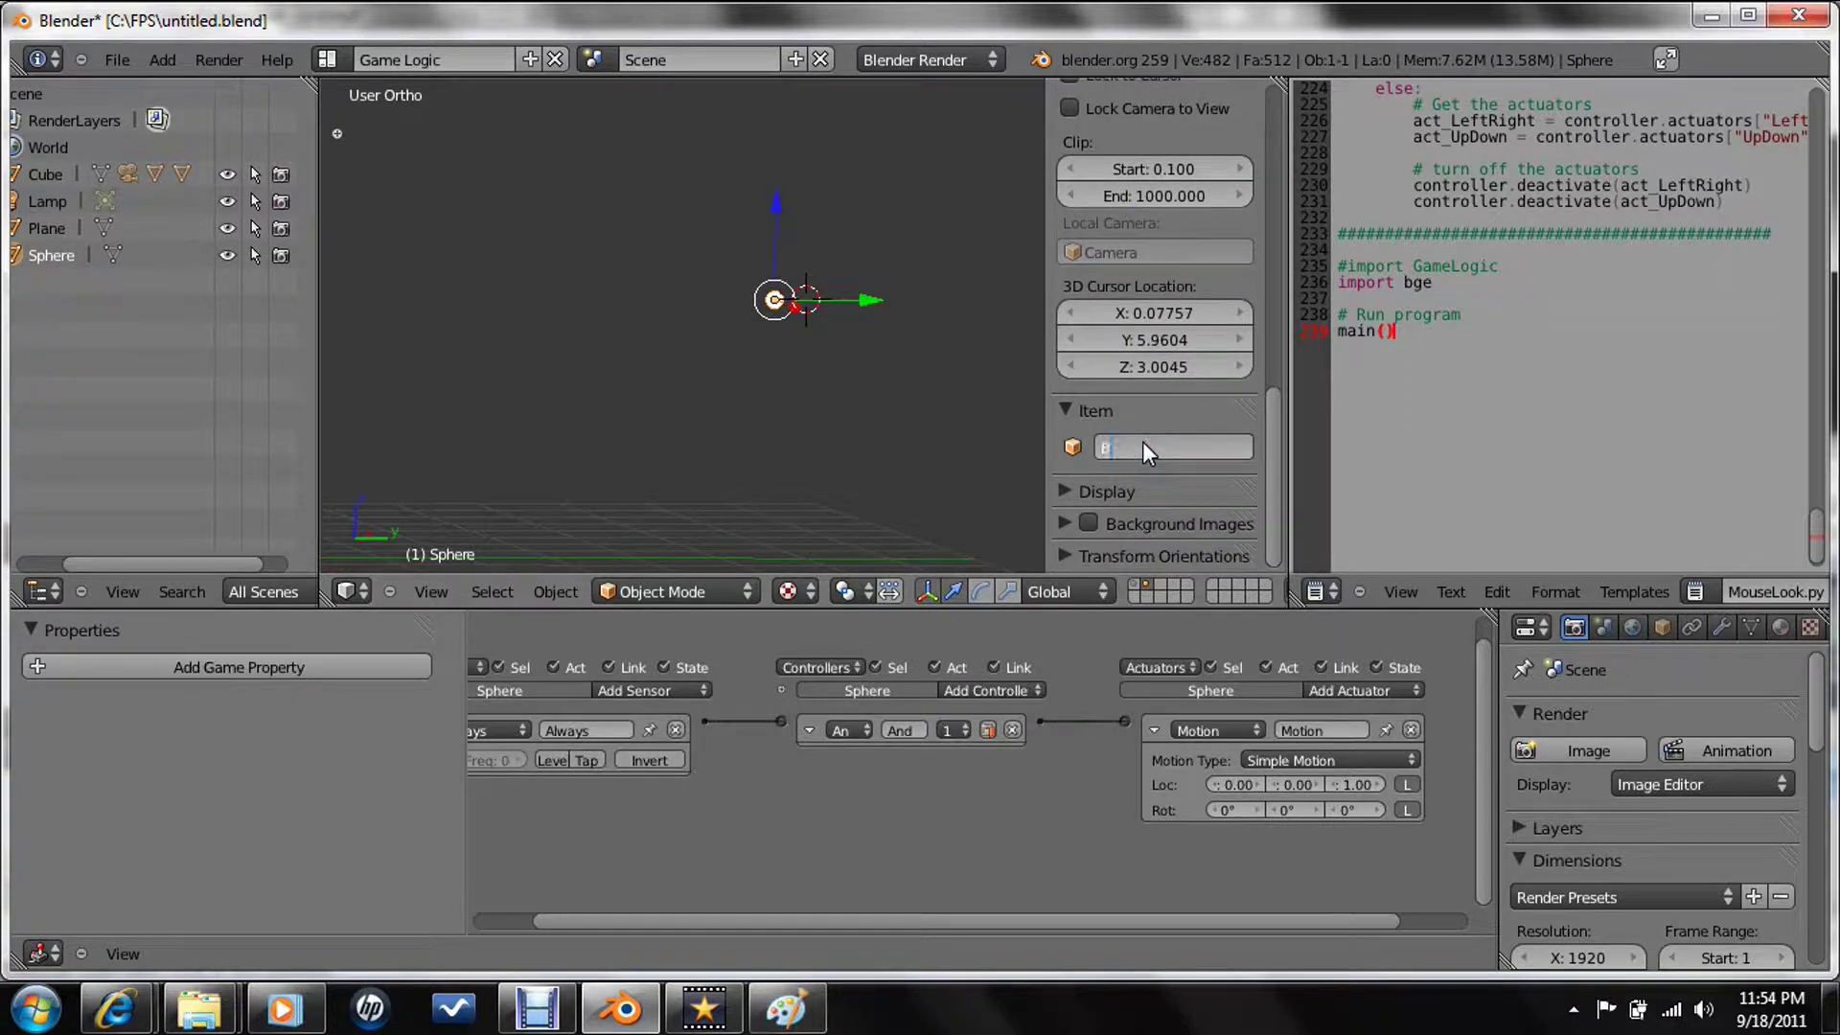
text(Bullet)
key(Return)
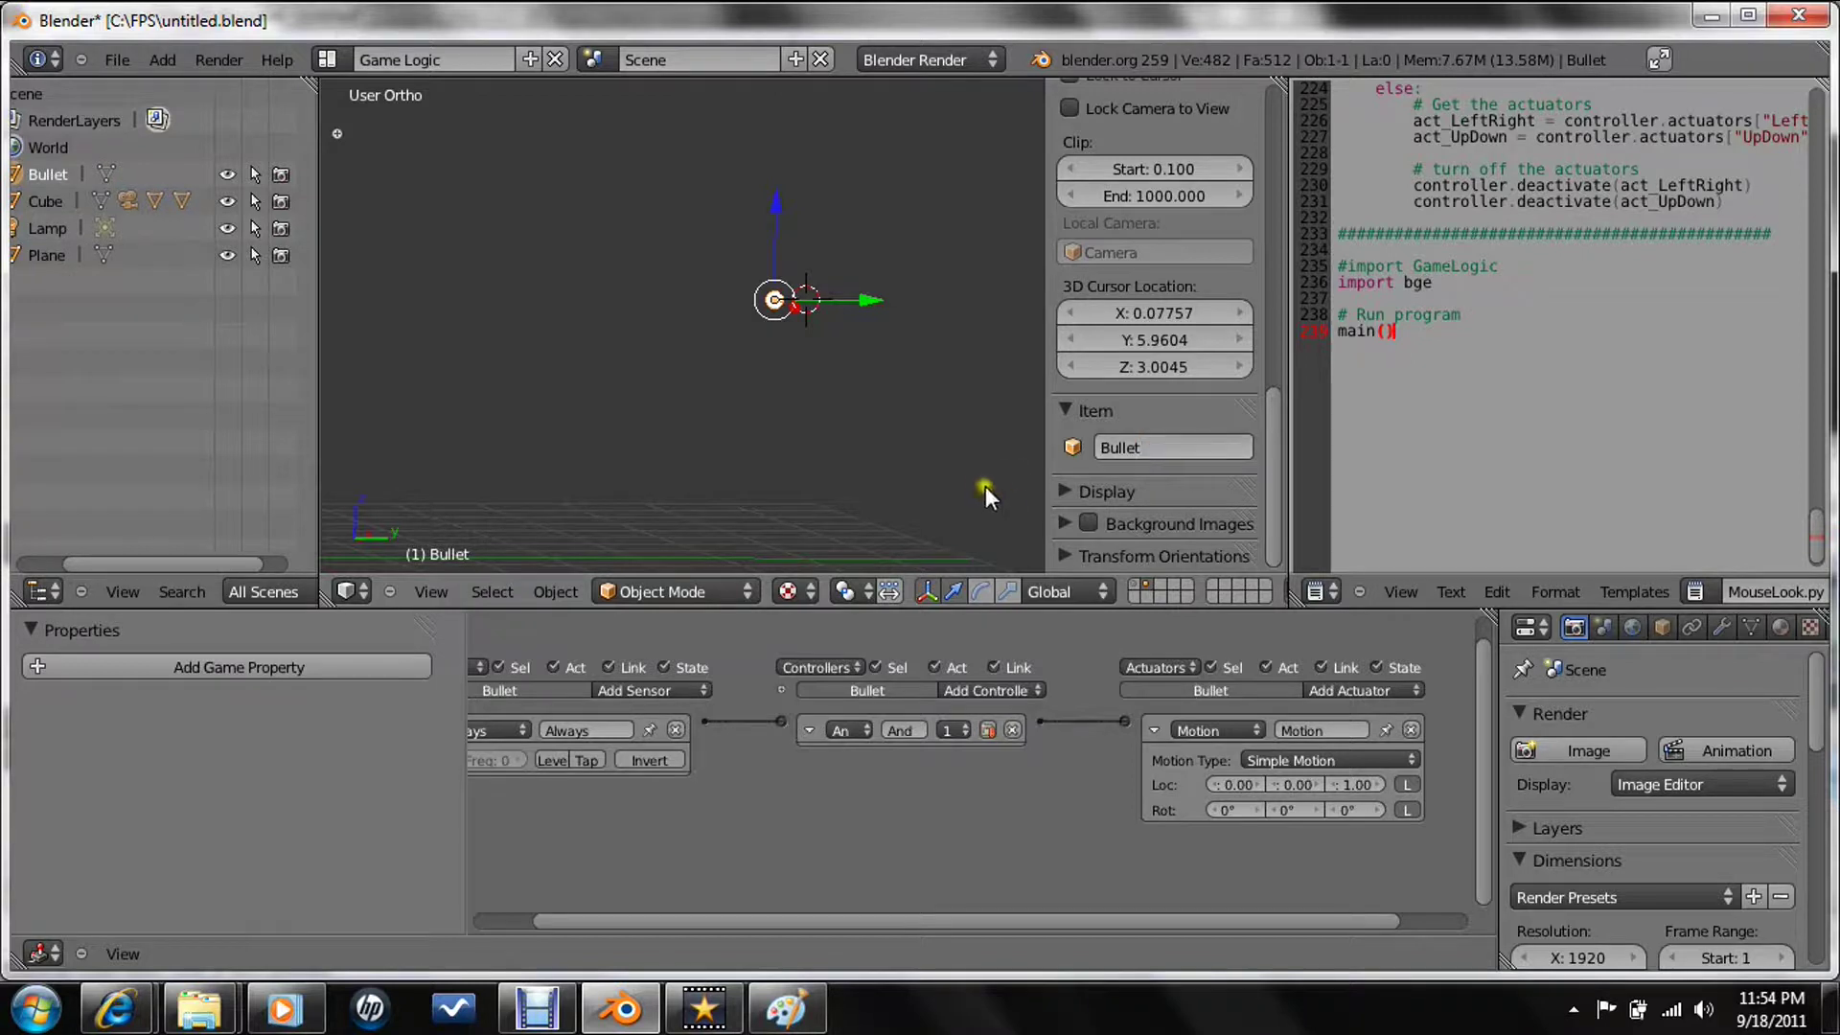
- On layer 1, link the reticle's Mouse sensor through the And controller to its Edit Object actuator and test the game
click(1132, 584)
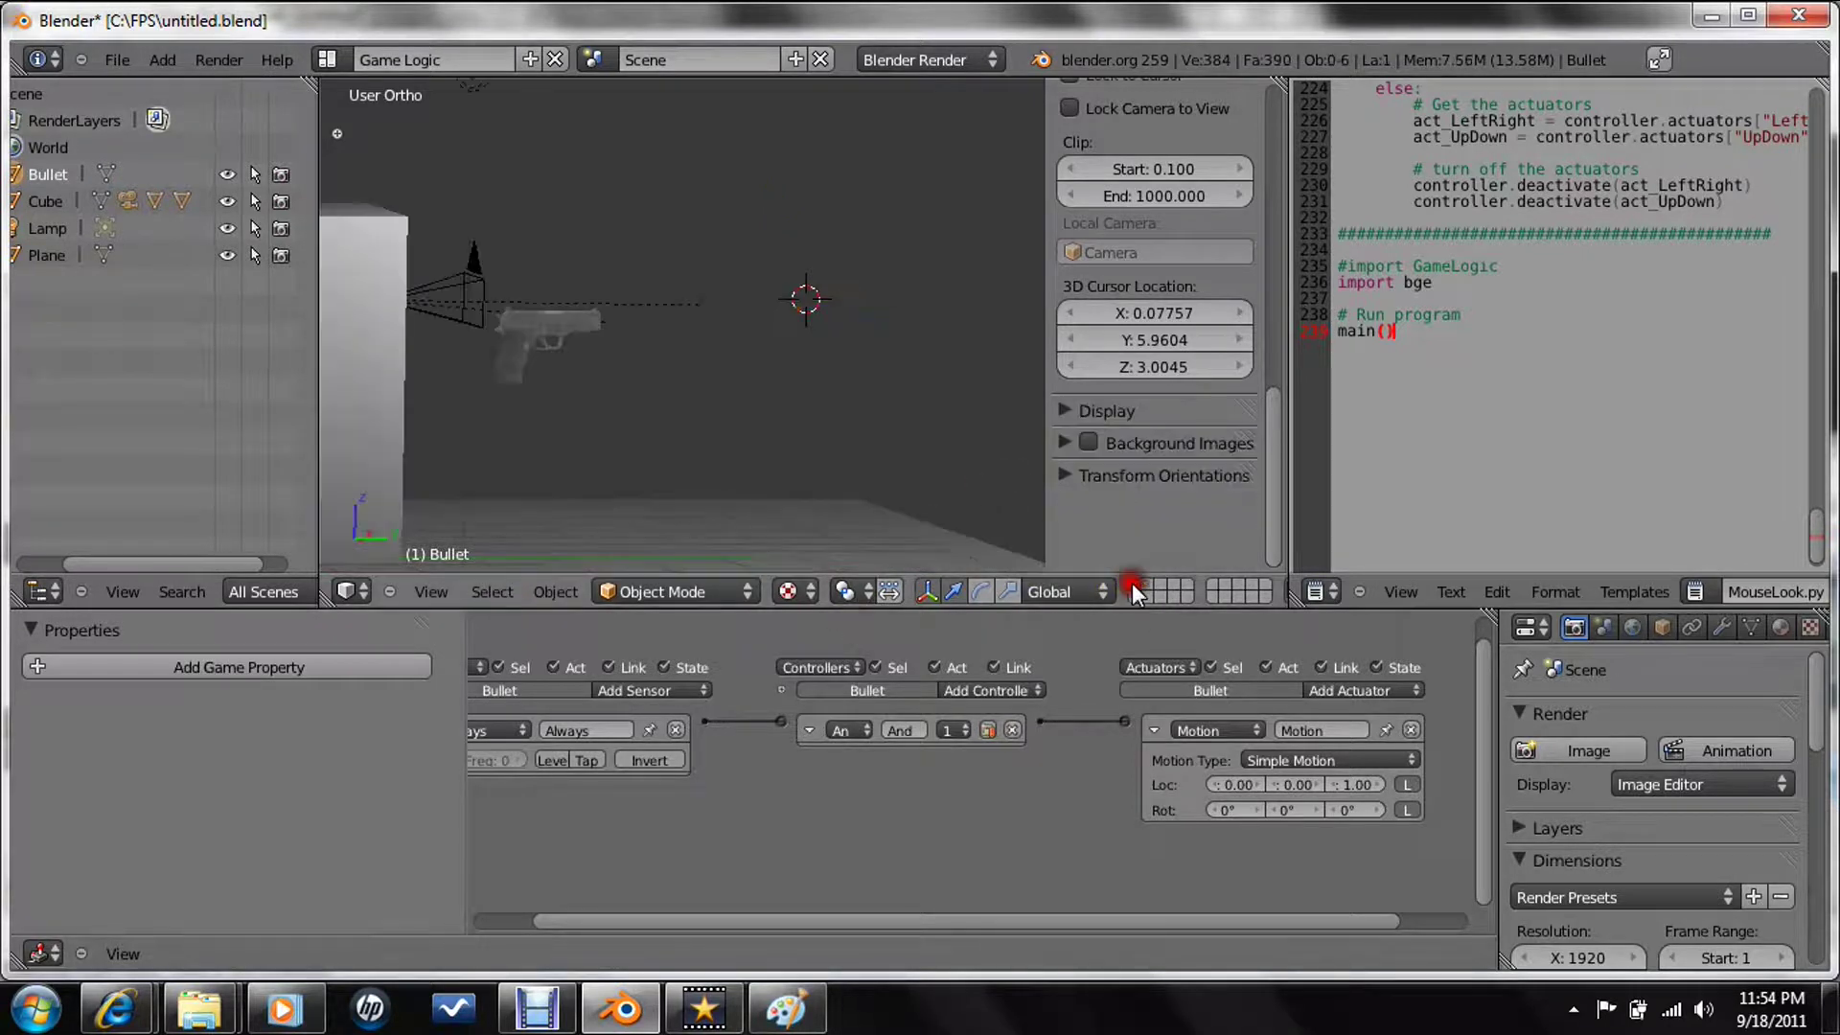
right_click(703, 317)
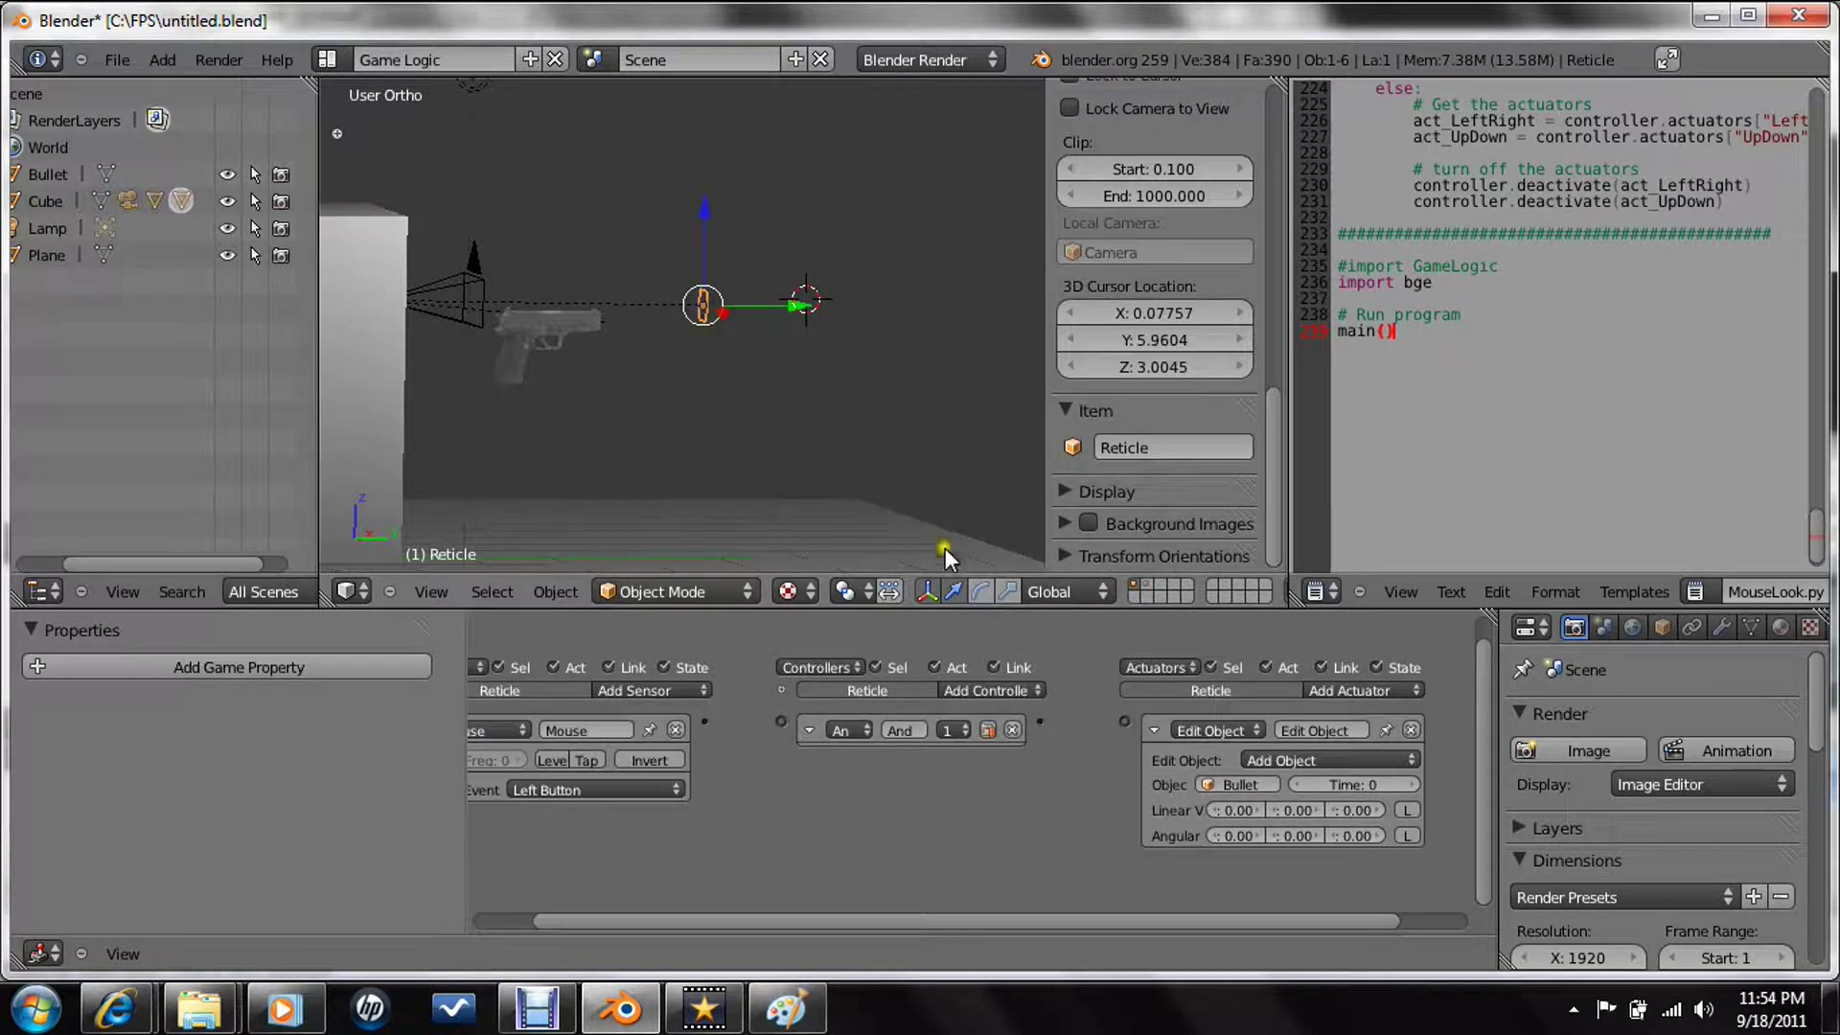
drag(706, 721, 781, 721)
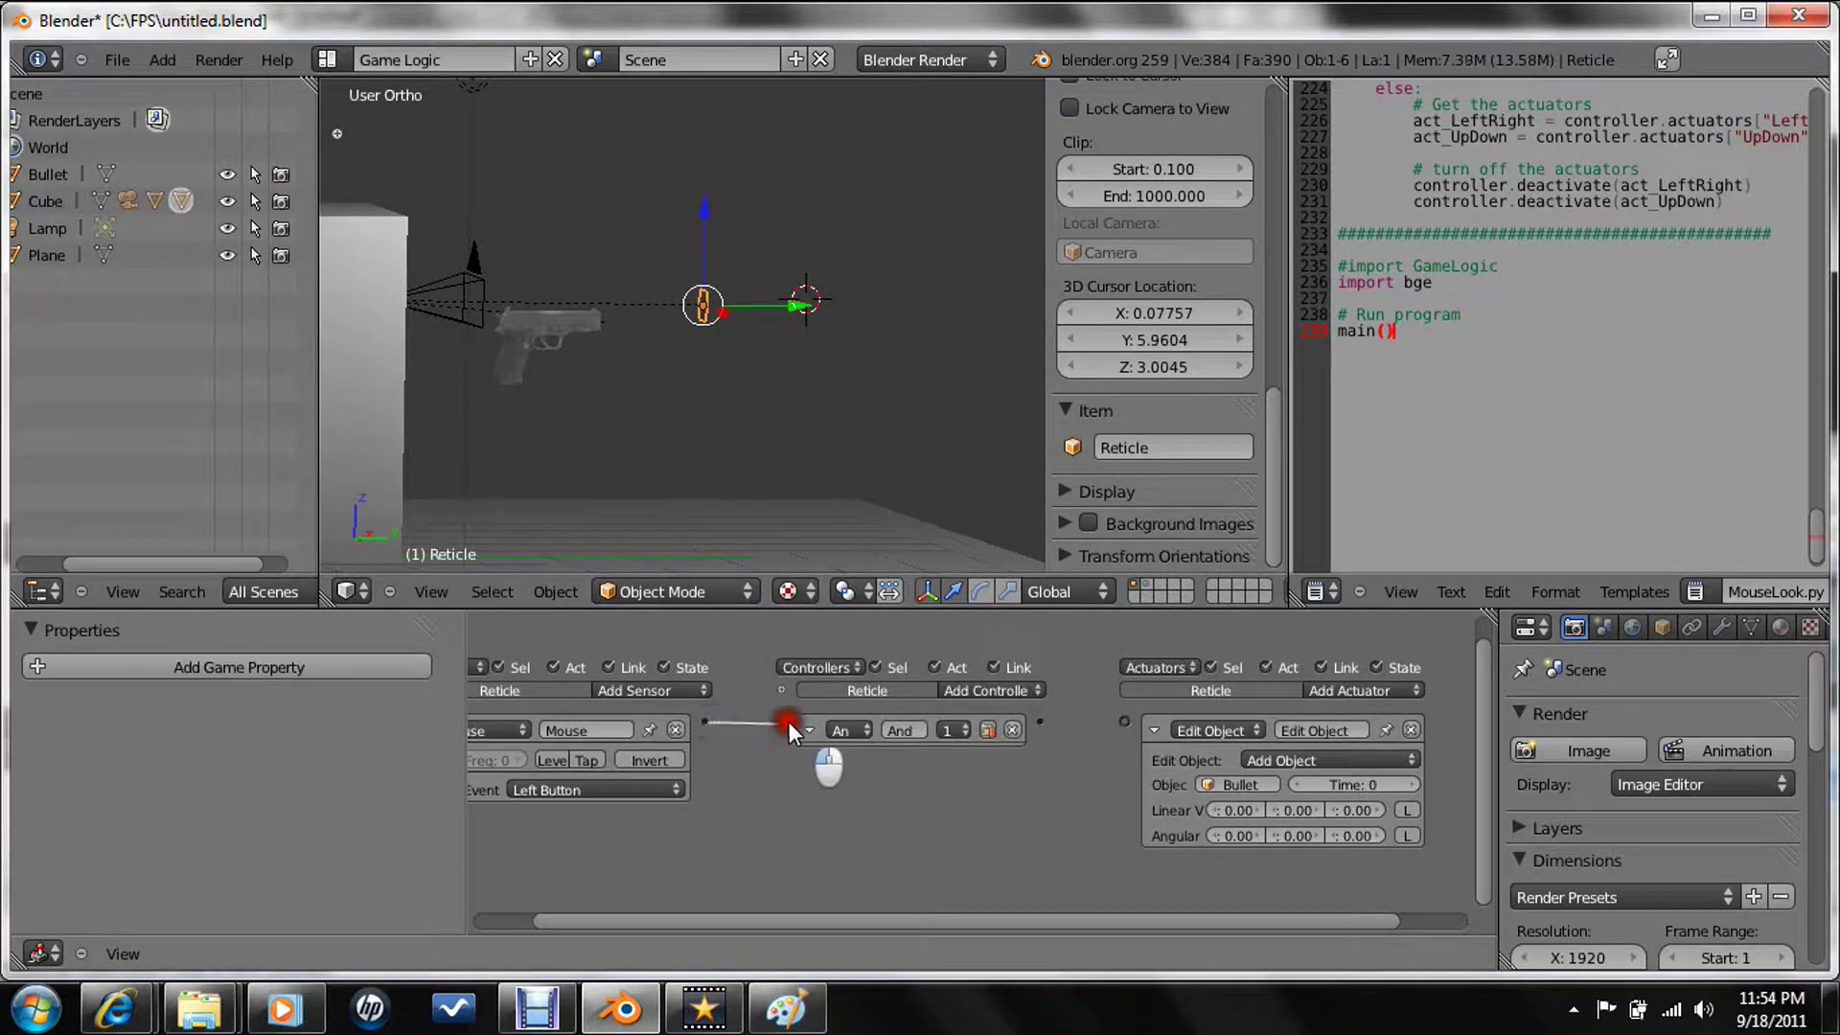
drag(1057, 721, 1129, 722)
key(p)
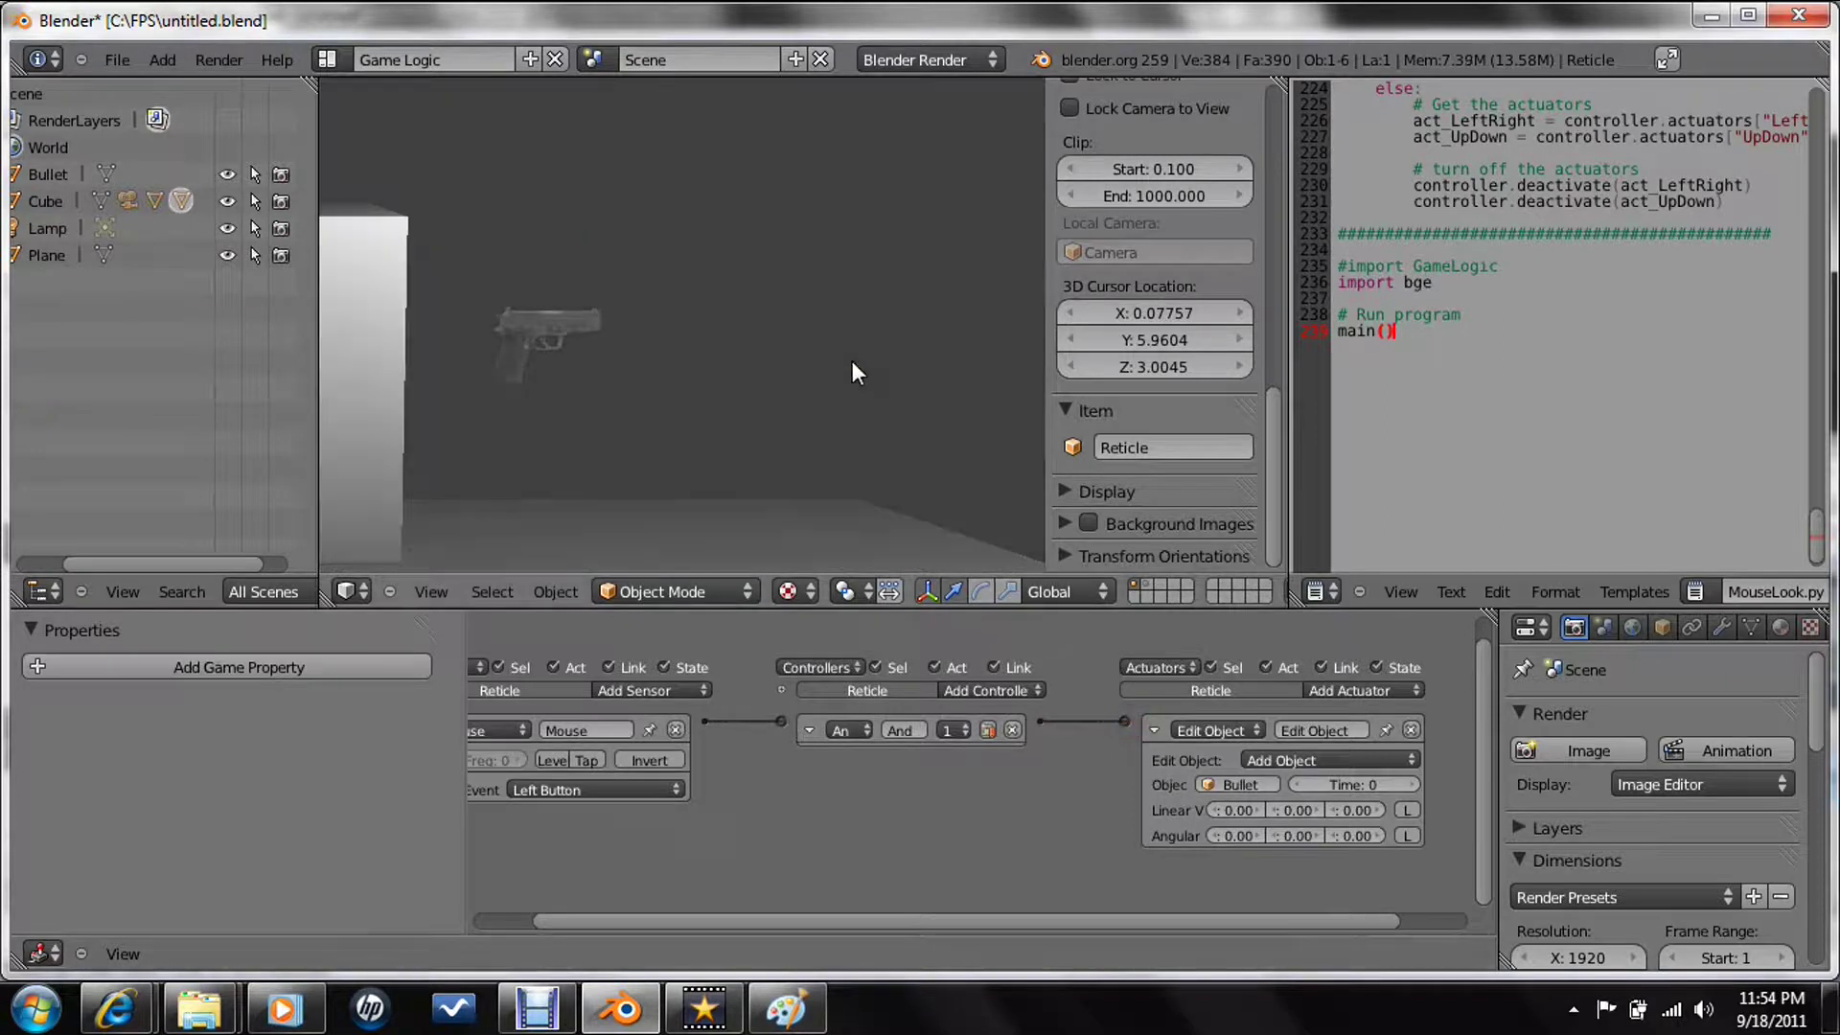
key(Escape)
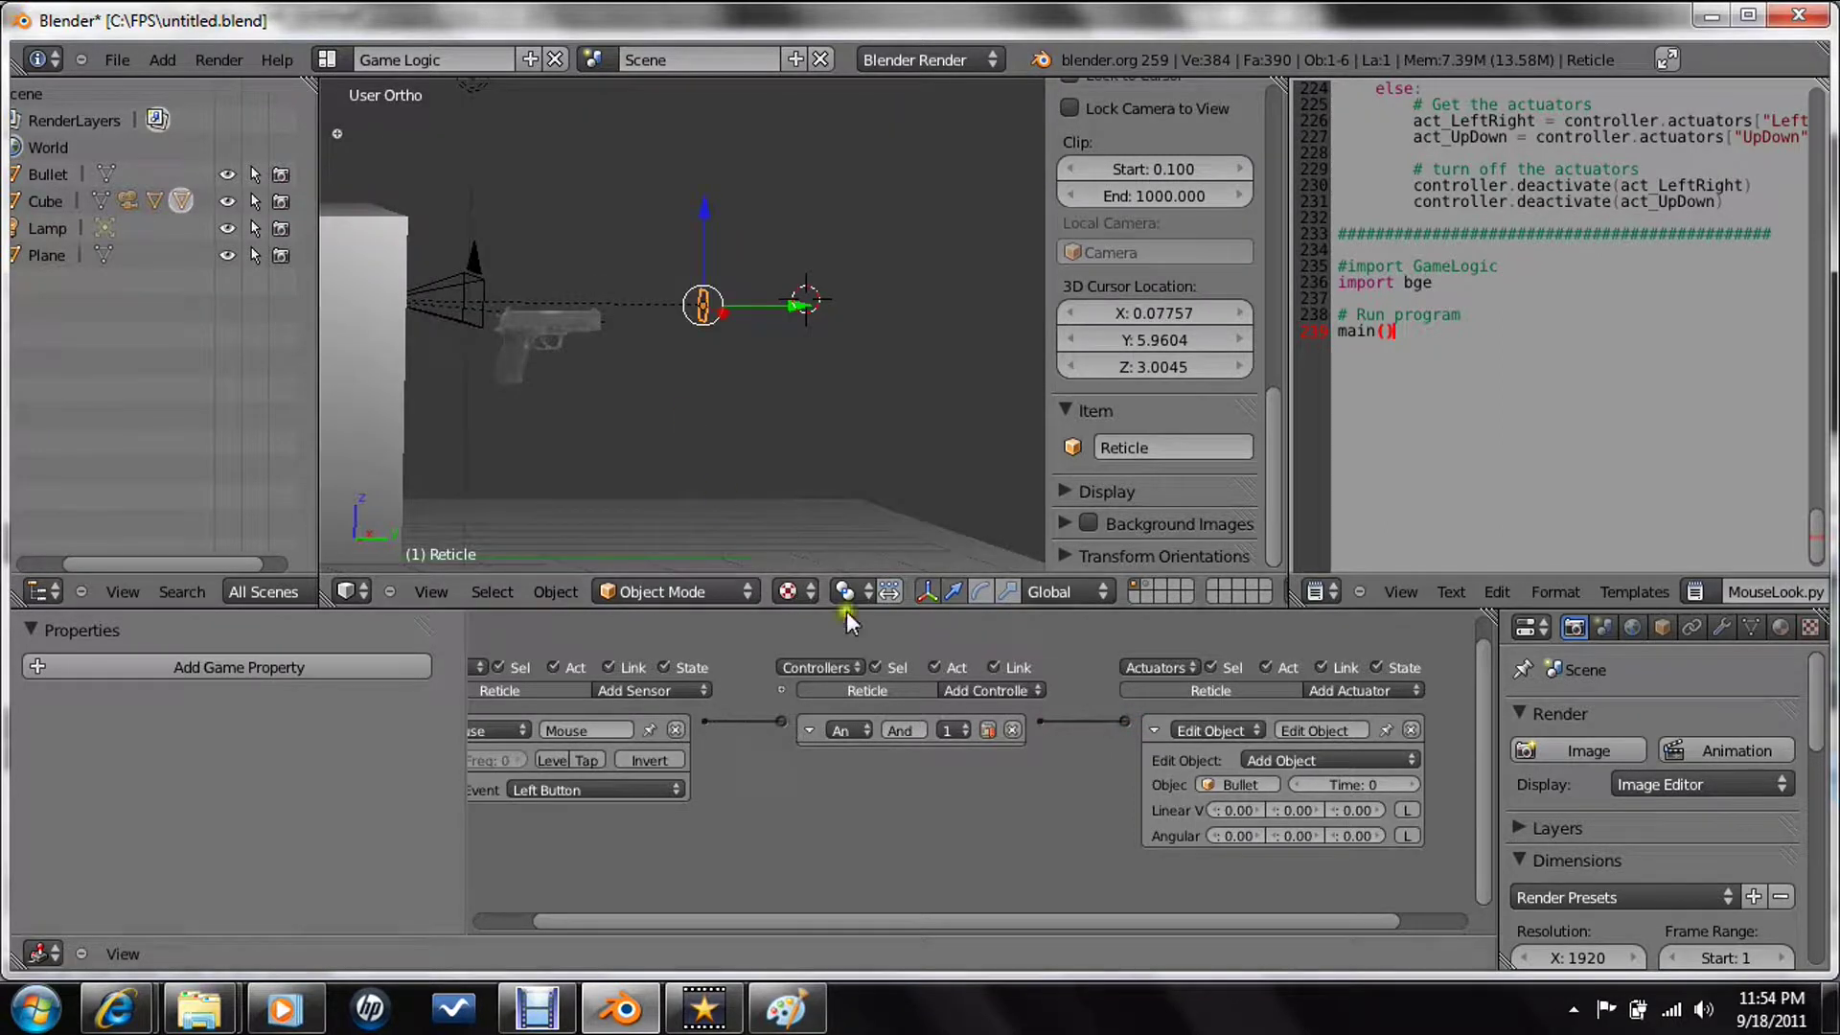
- On layer 2, set the Z location of the Bullet's Motion actuator to -8.00
click(1146, 585)
right_click(774, 300)
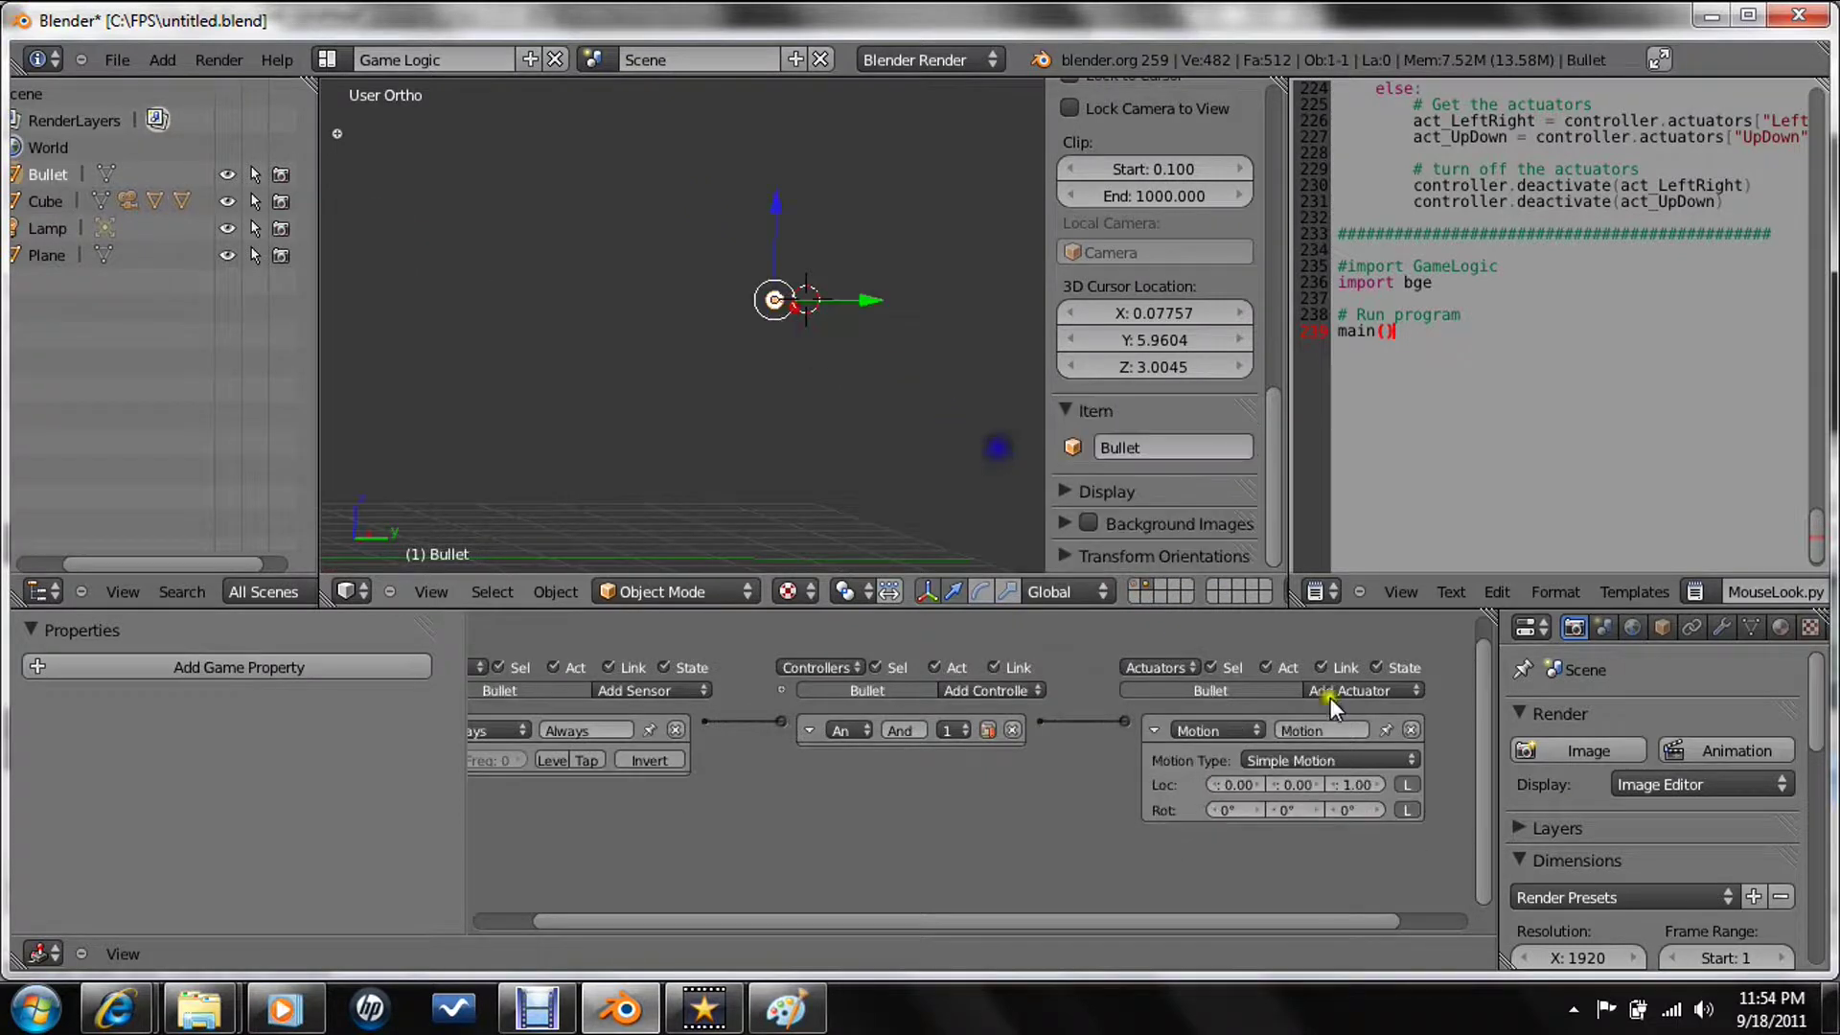
click(1351, 784)
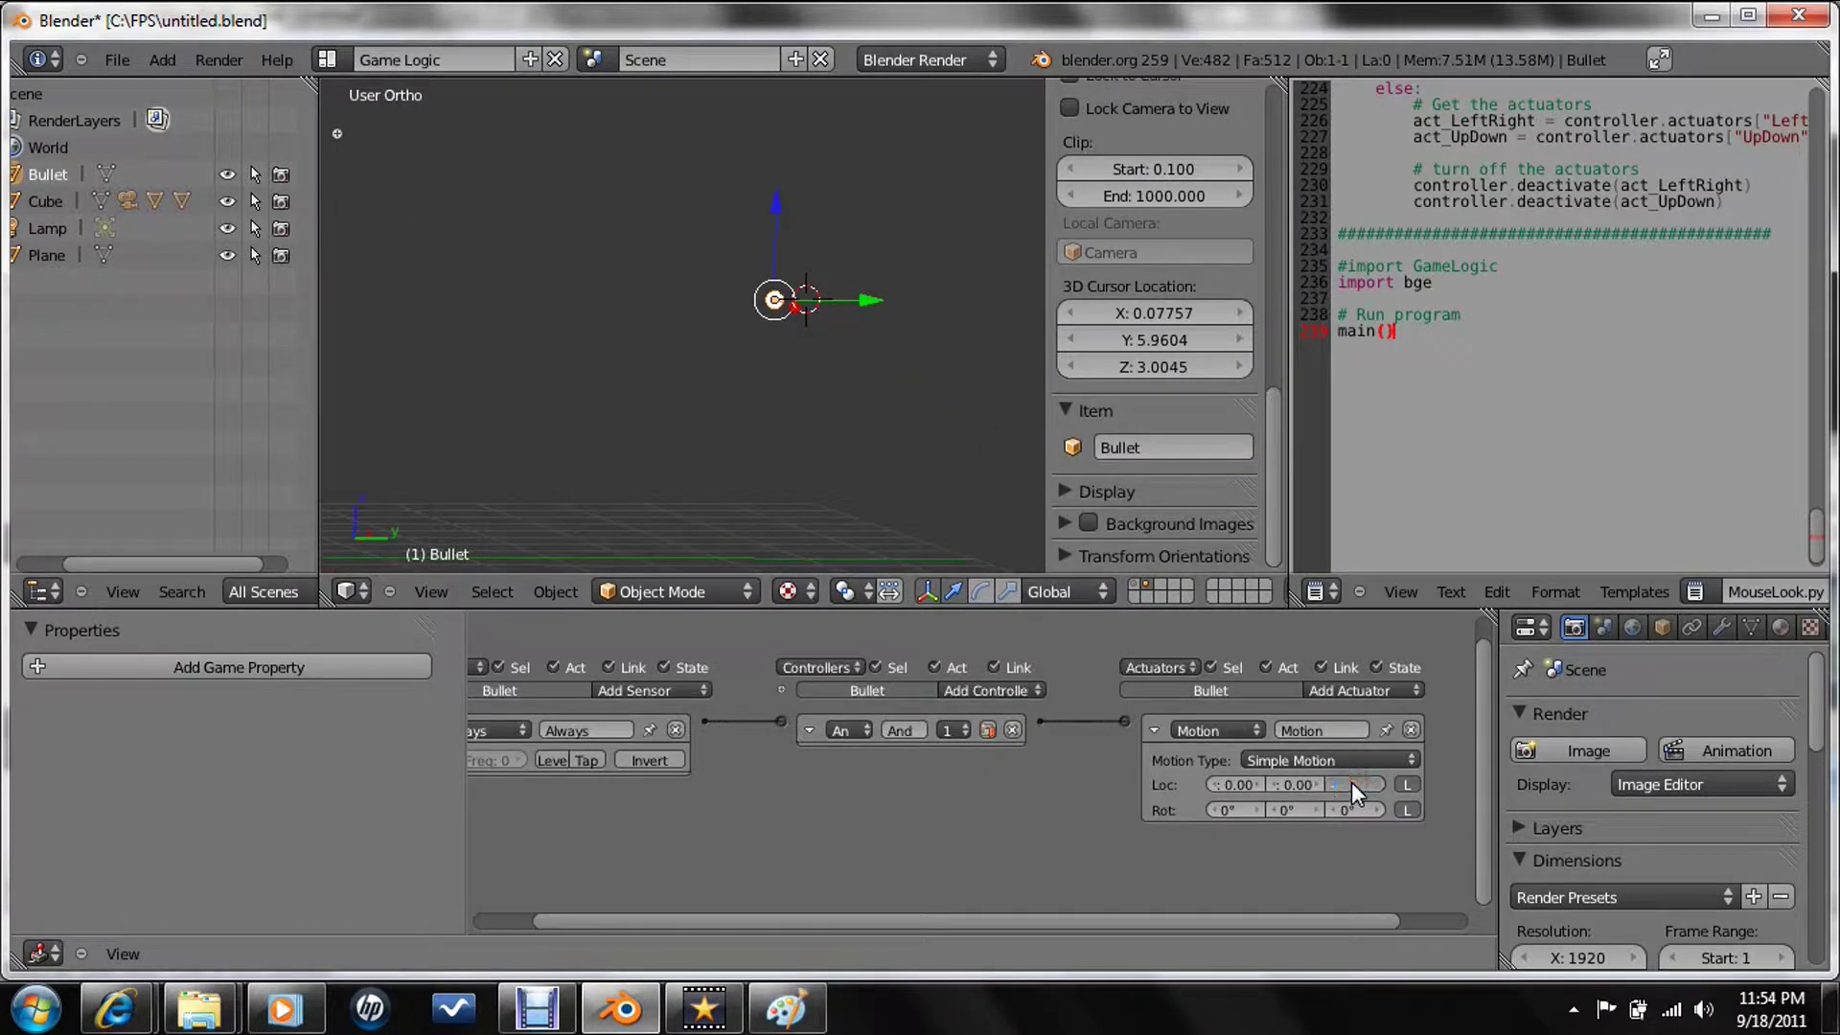
text(-8)
key(Return)
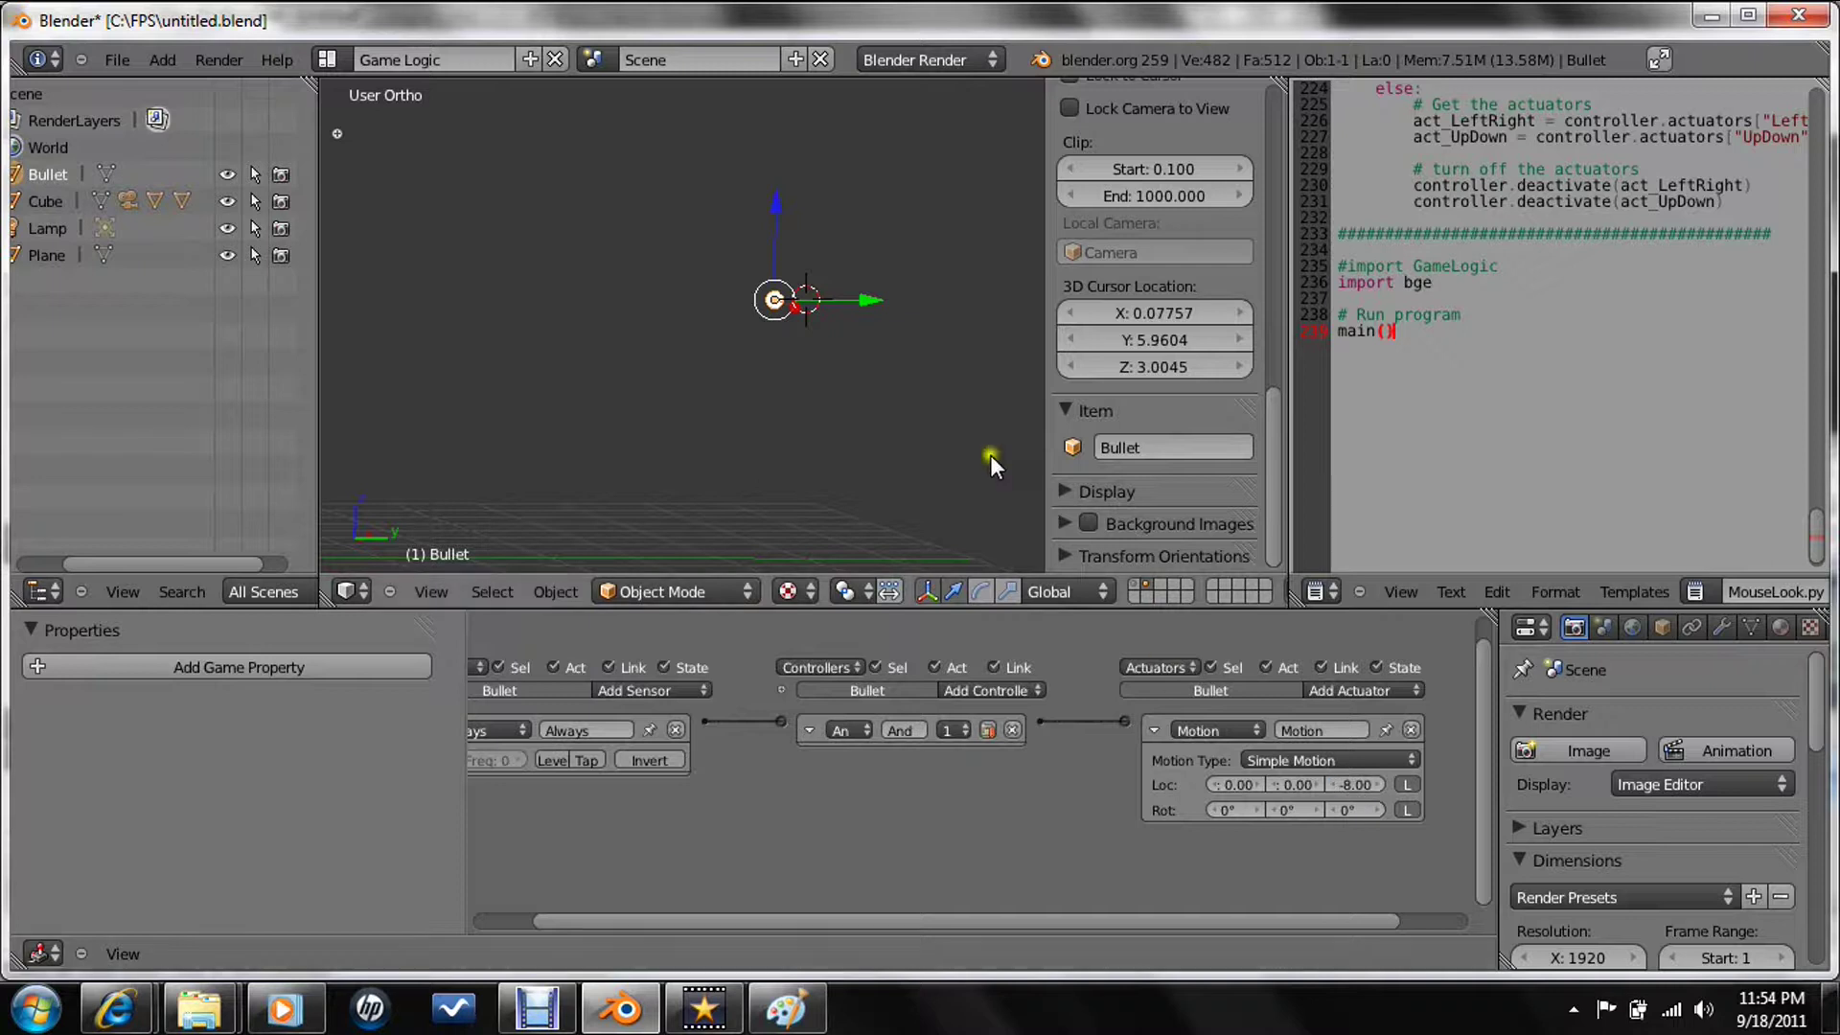
- Switch to the camera view with layer 1 shown and run the game to test firing the faster bullet
click(451, 590)
click(462, 503)
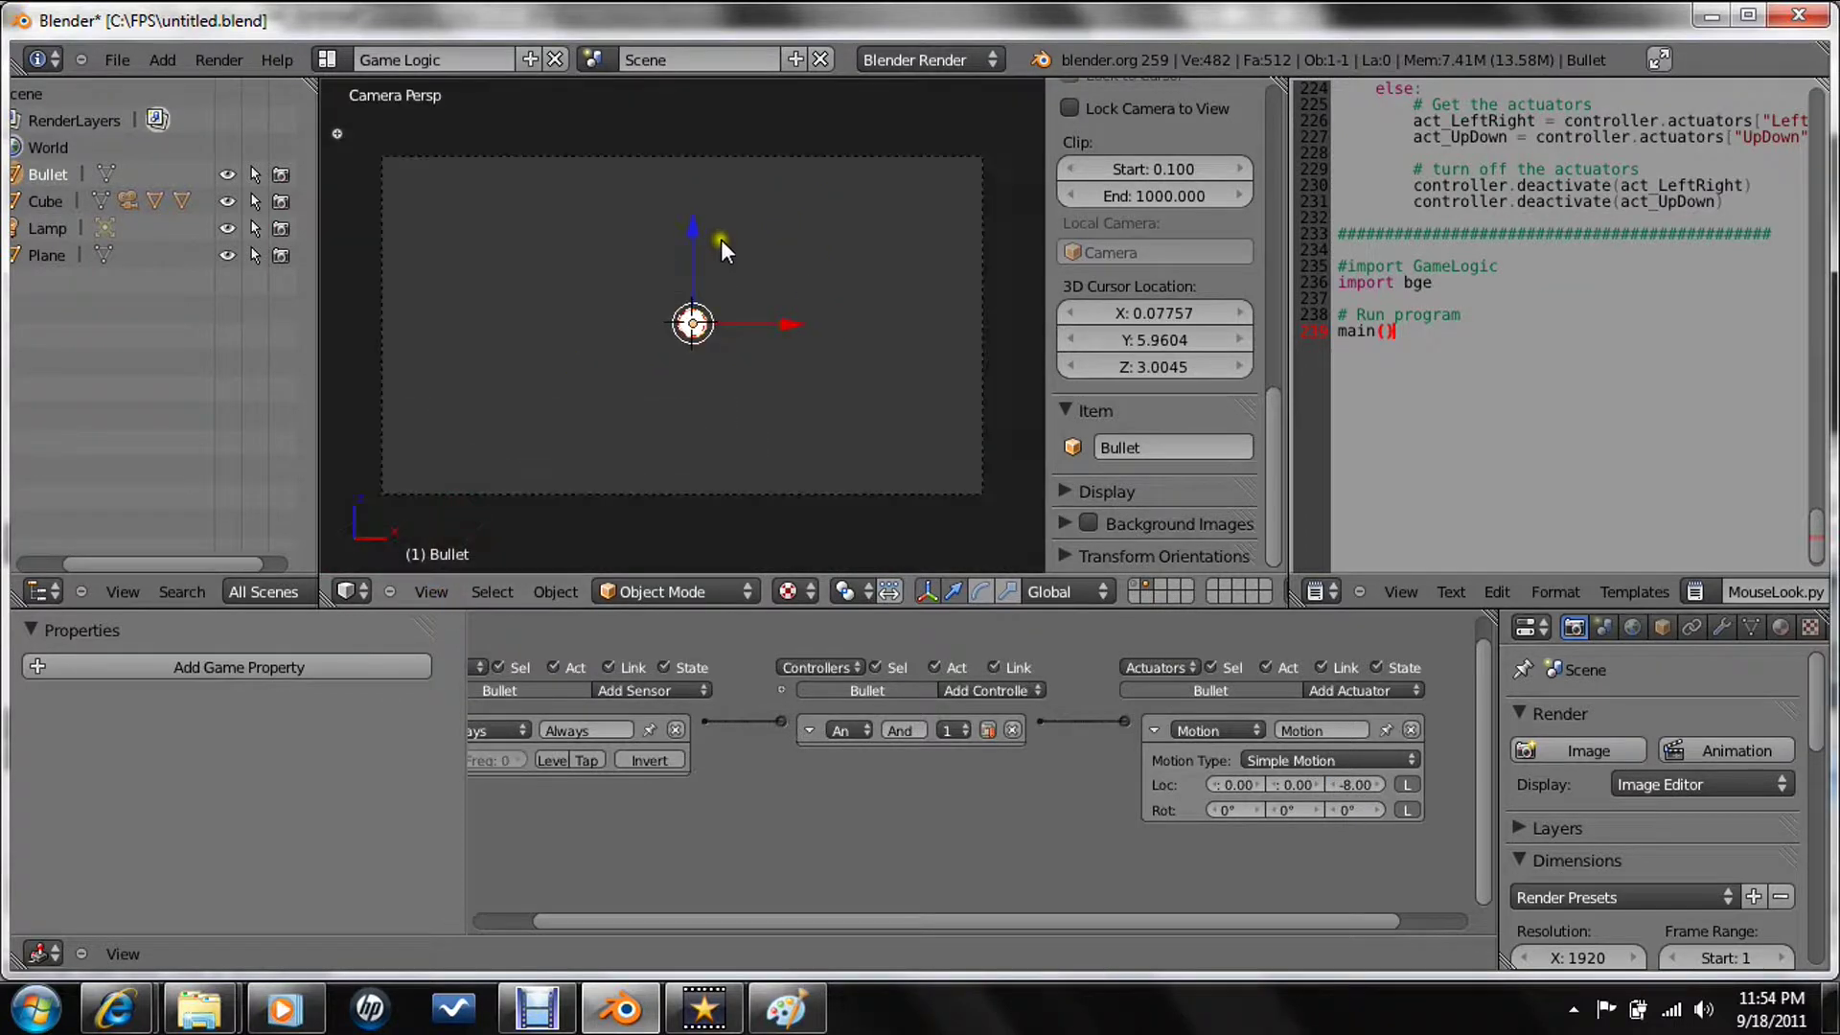
key(p)
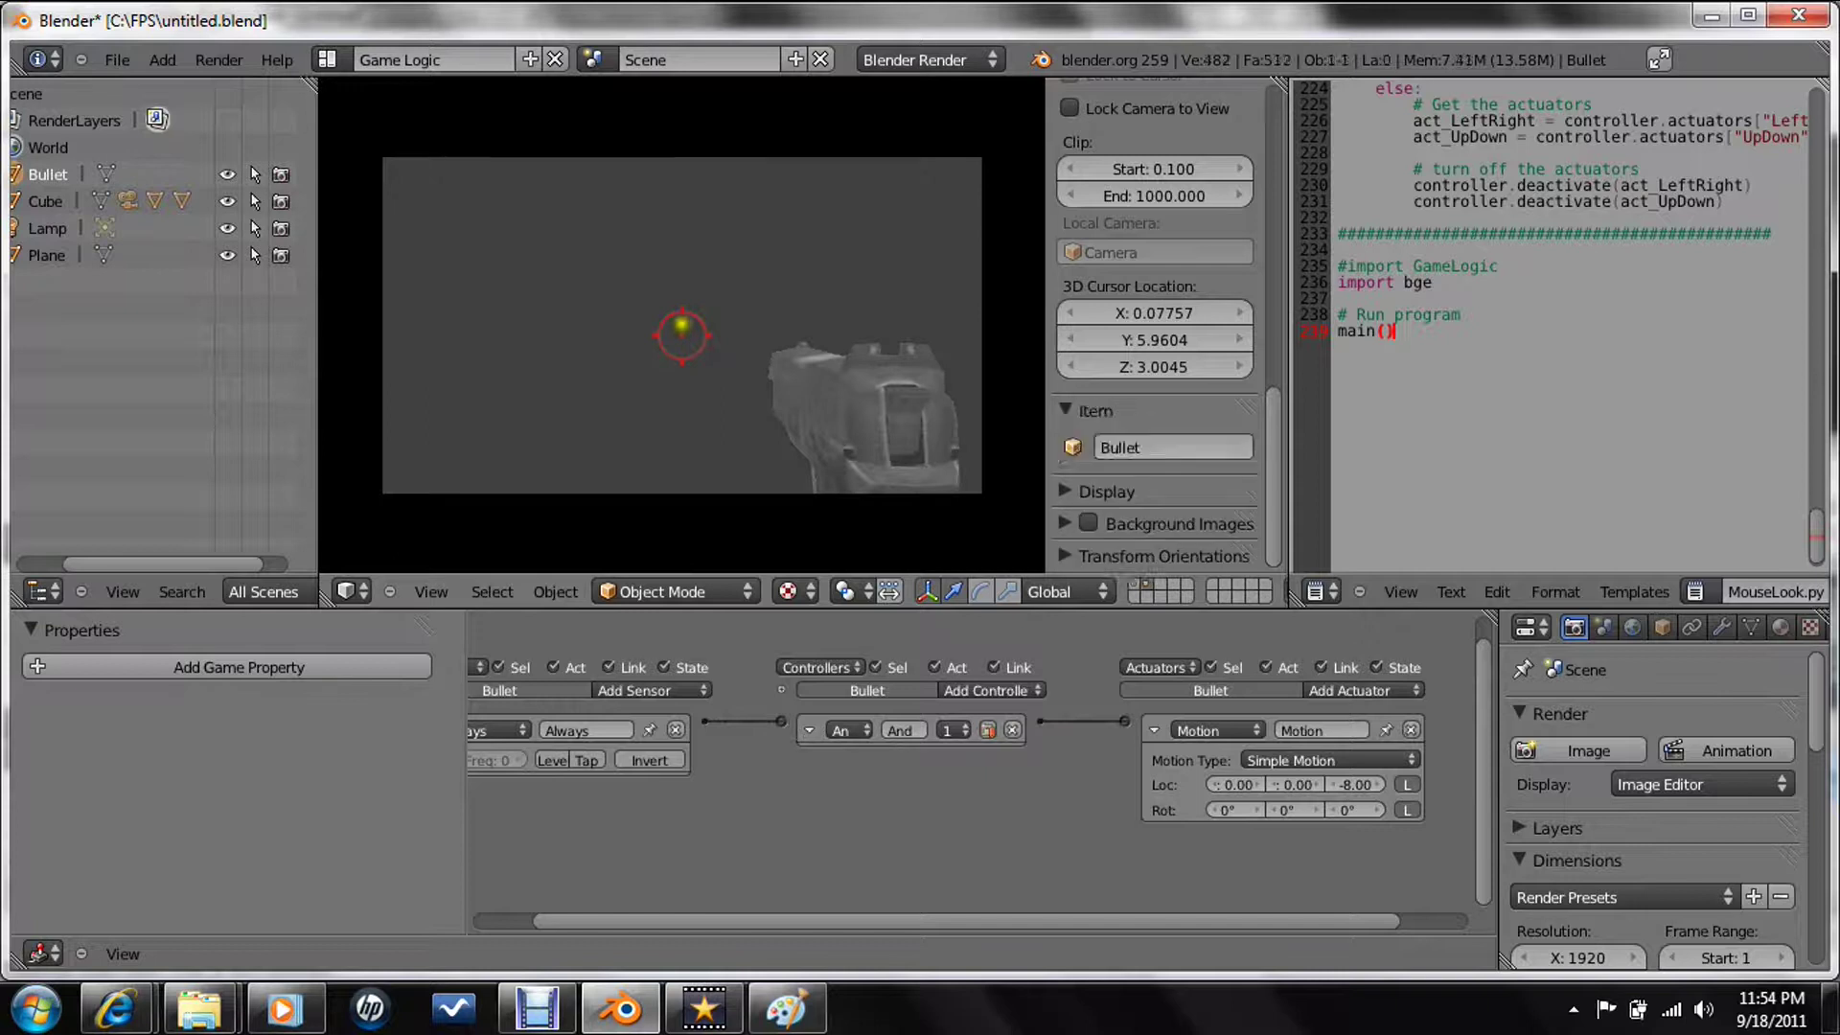
key(Escape)
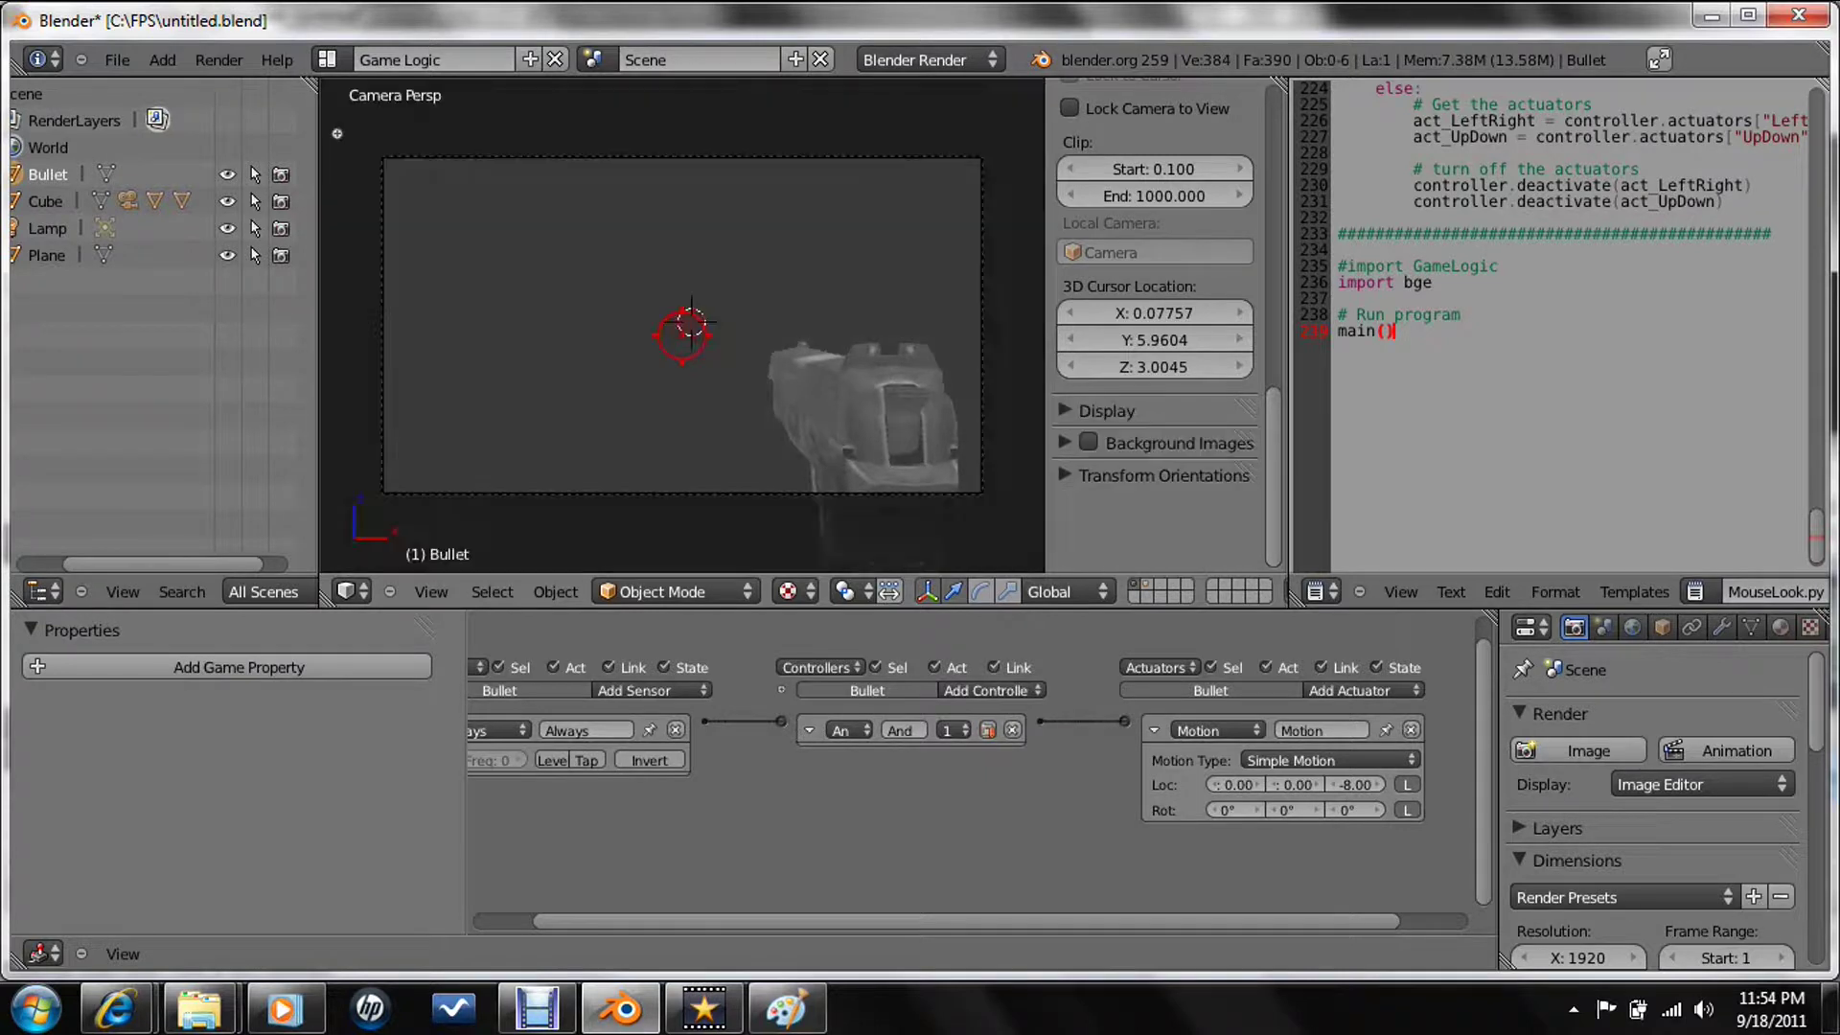
- Save the project over the existing untitled.blend
key(ctrl+s)
key(Return)
key(ctrl+s)
click(689, 327)
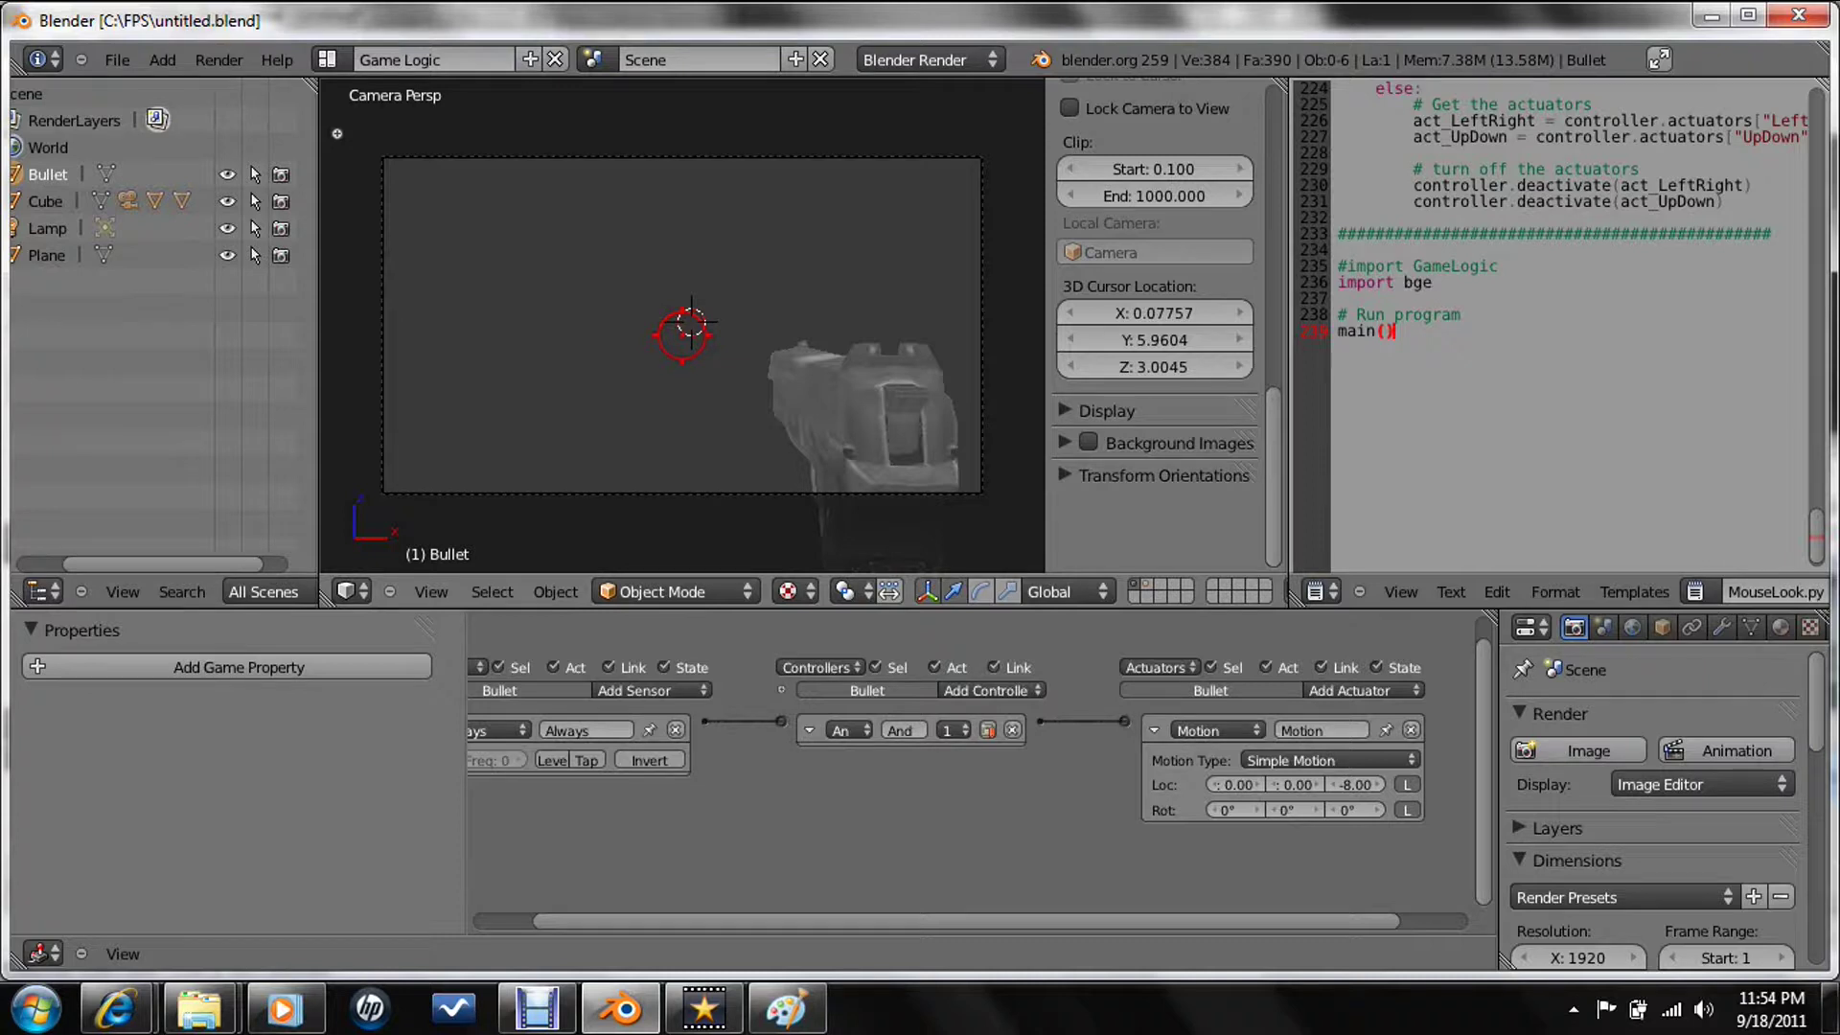
key(ctrl+s)
click(691, 322)
key(ctrl+s)
click(887, 389)
mouse_move(537, 1006)
click(565, 939)
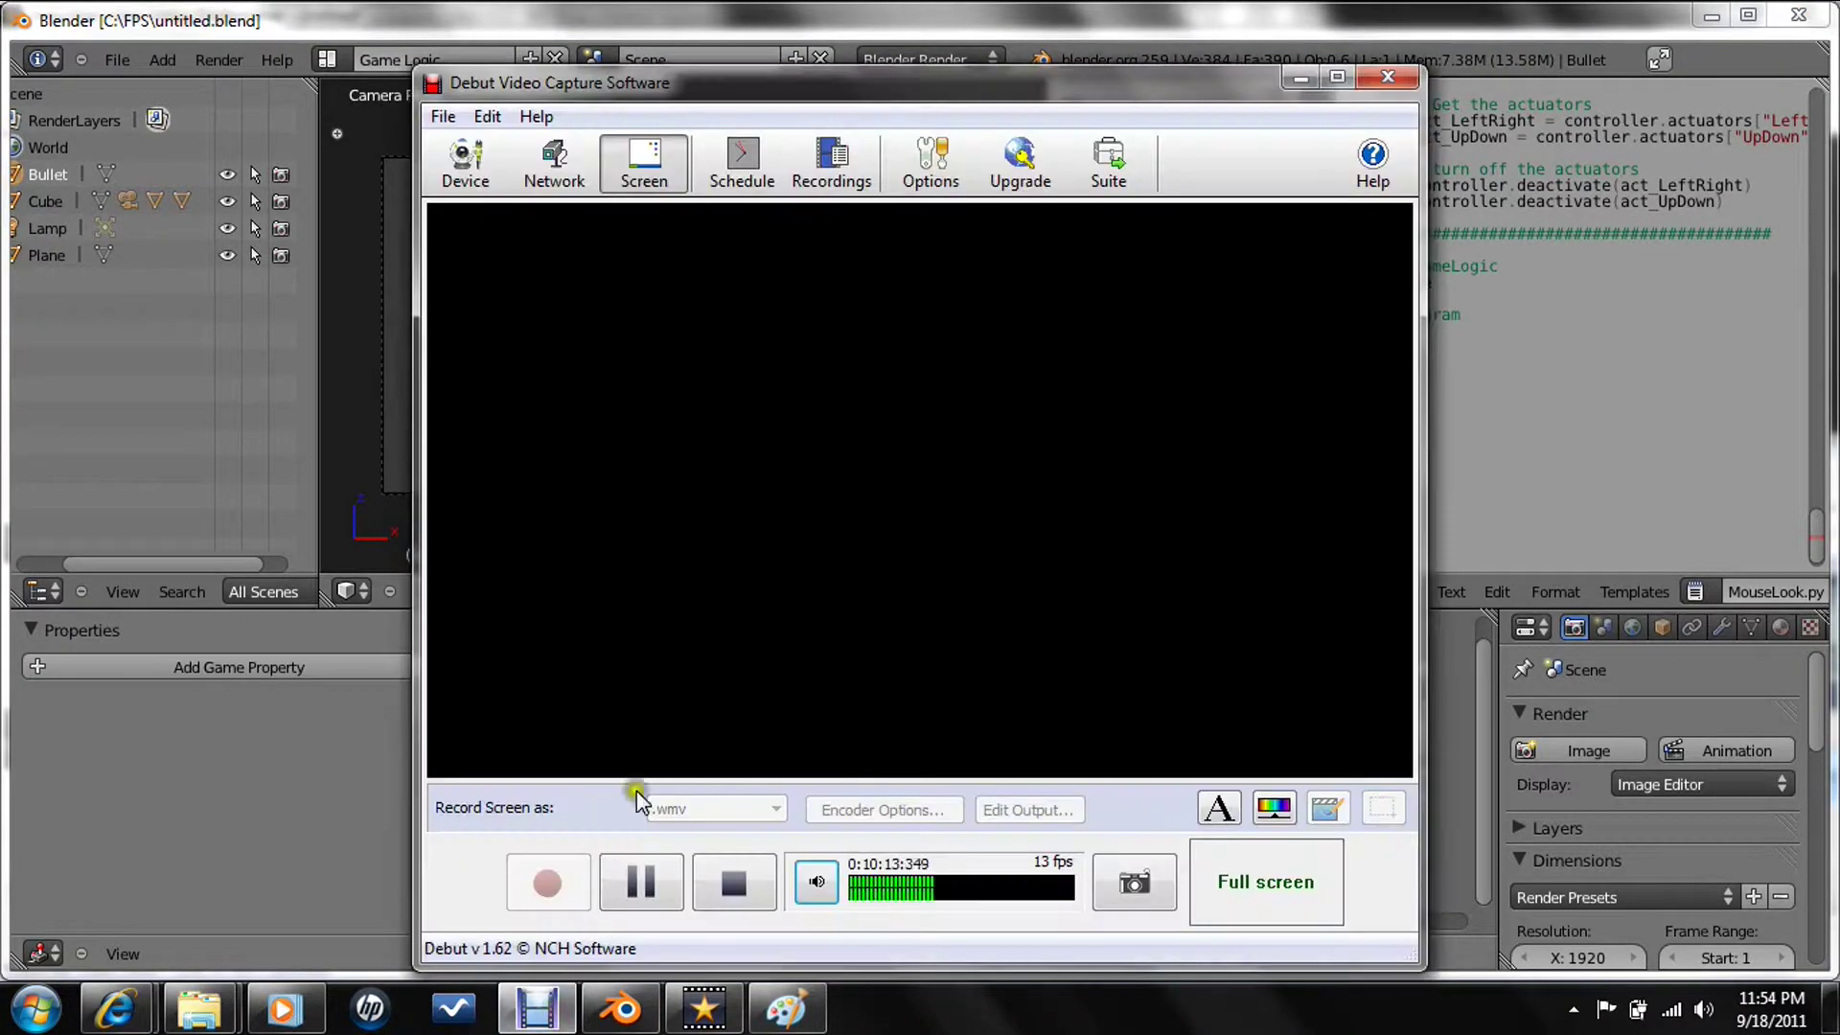
click(663, 883)
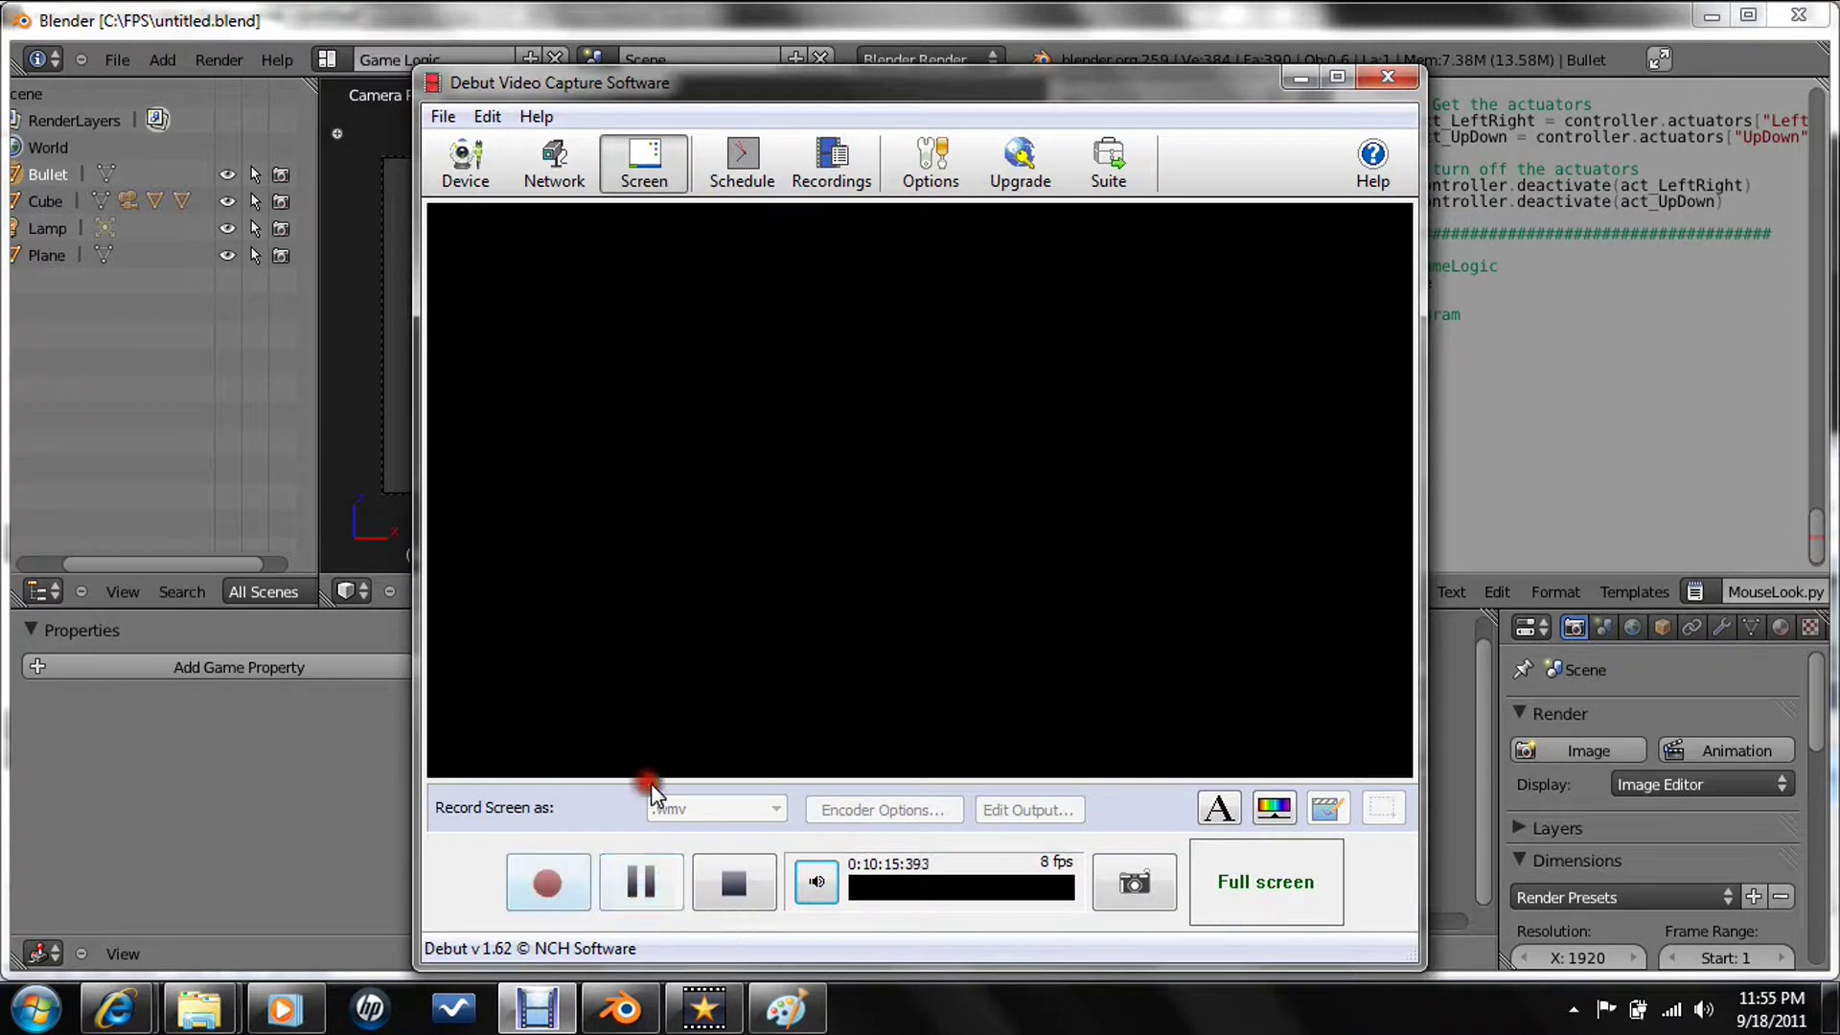
click(621, 1008)
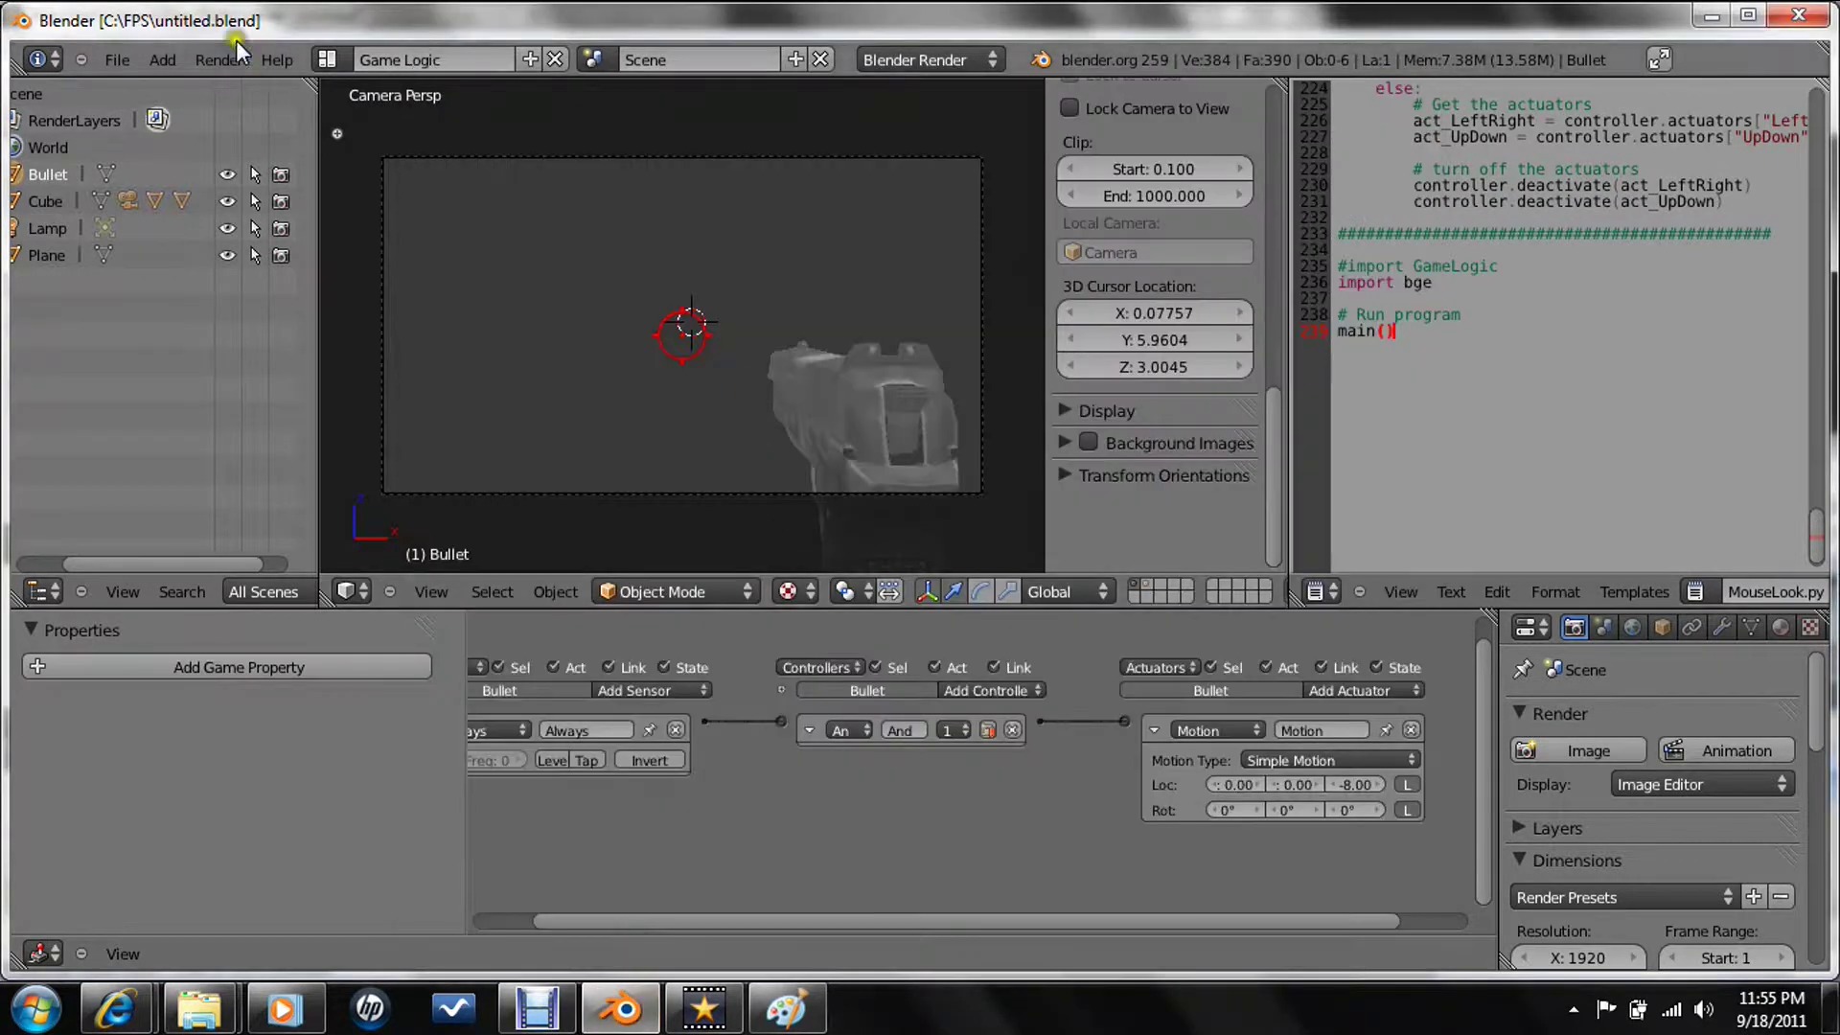
click(113, 58)
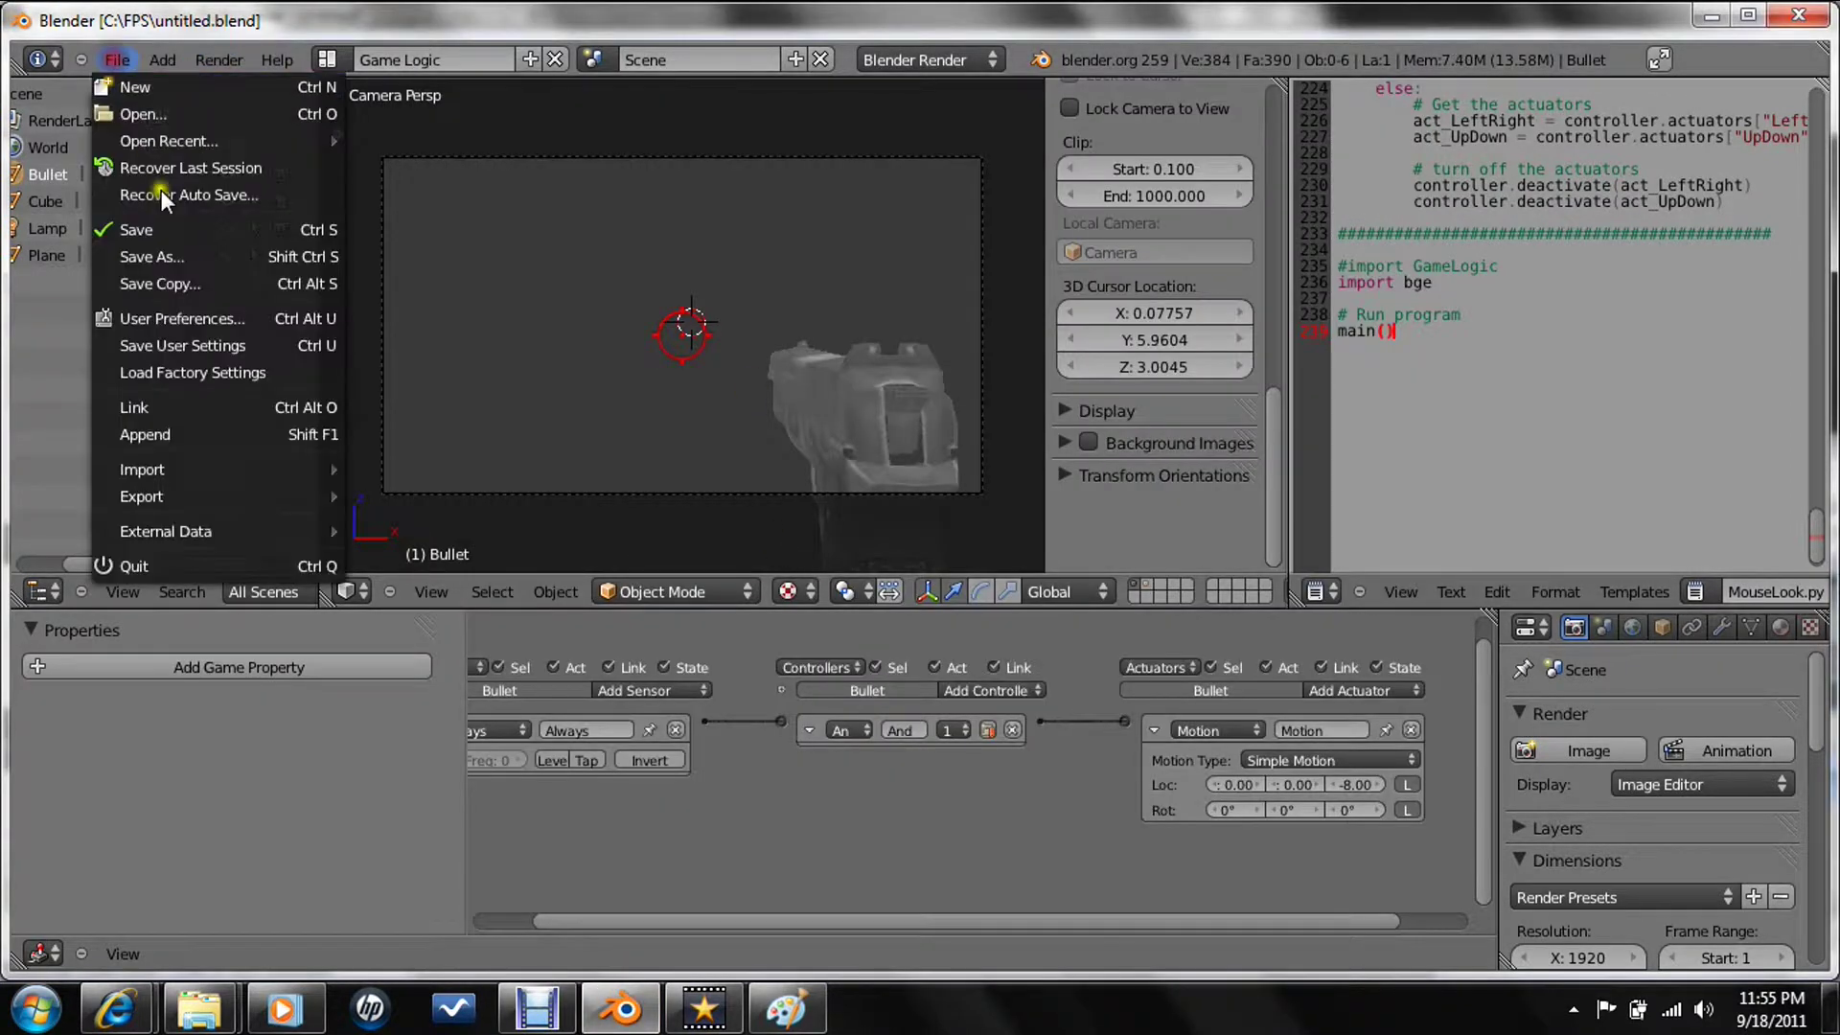
click(187, 433)
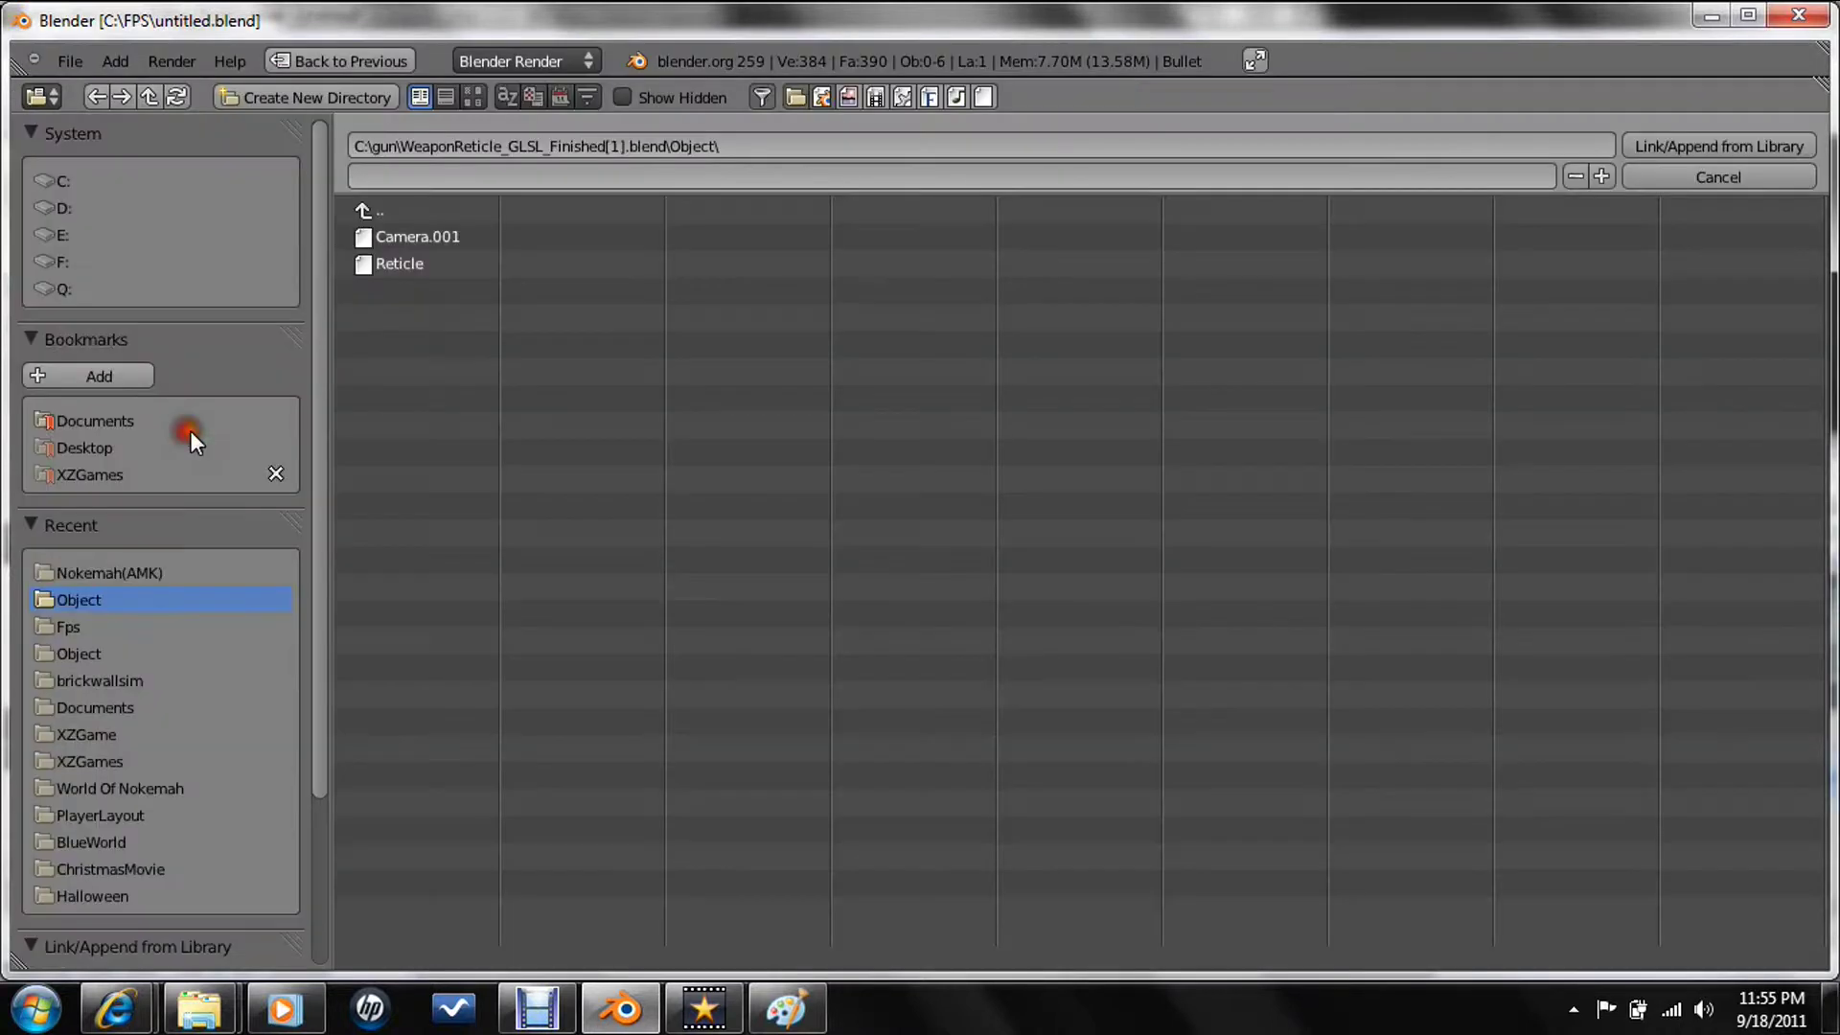
click(78, 190)
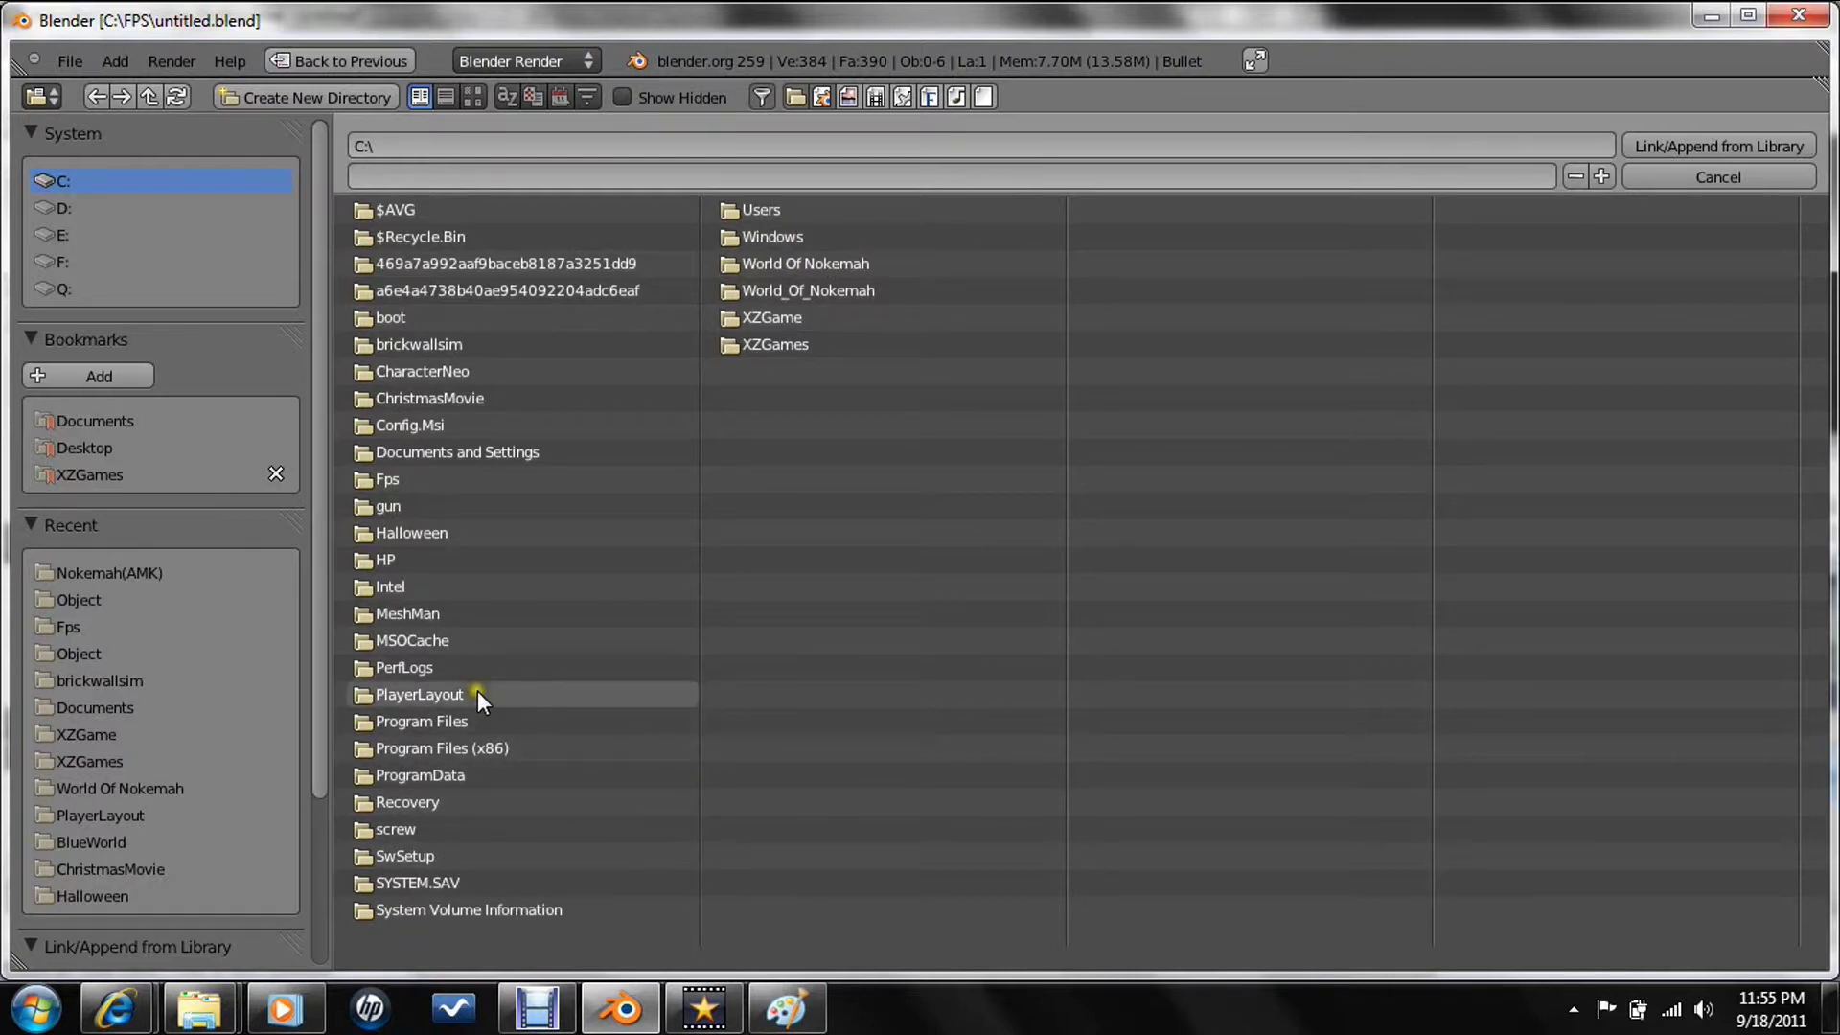
click(449, 479)
click(422, 241)
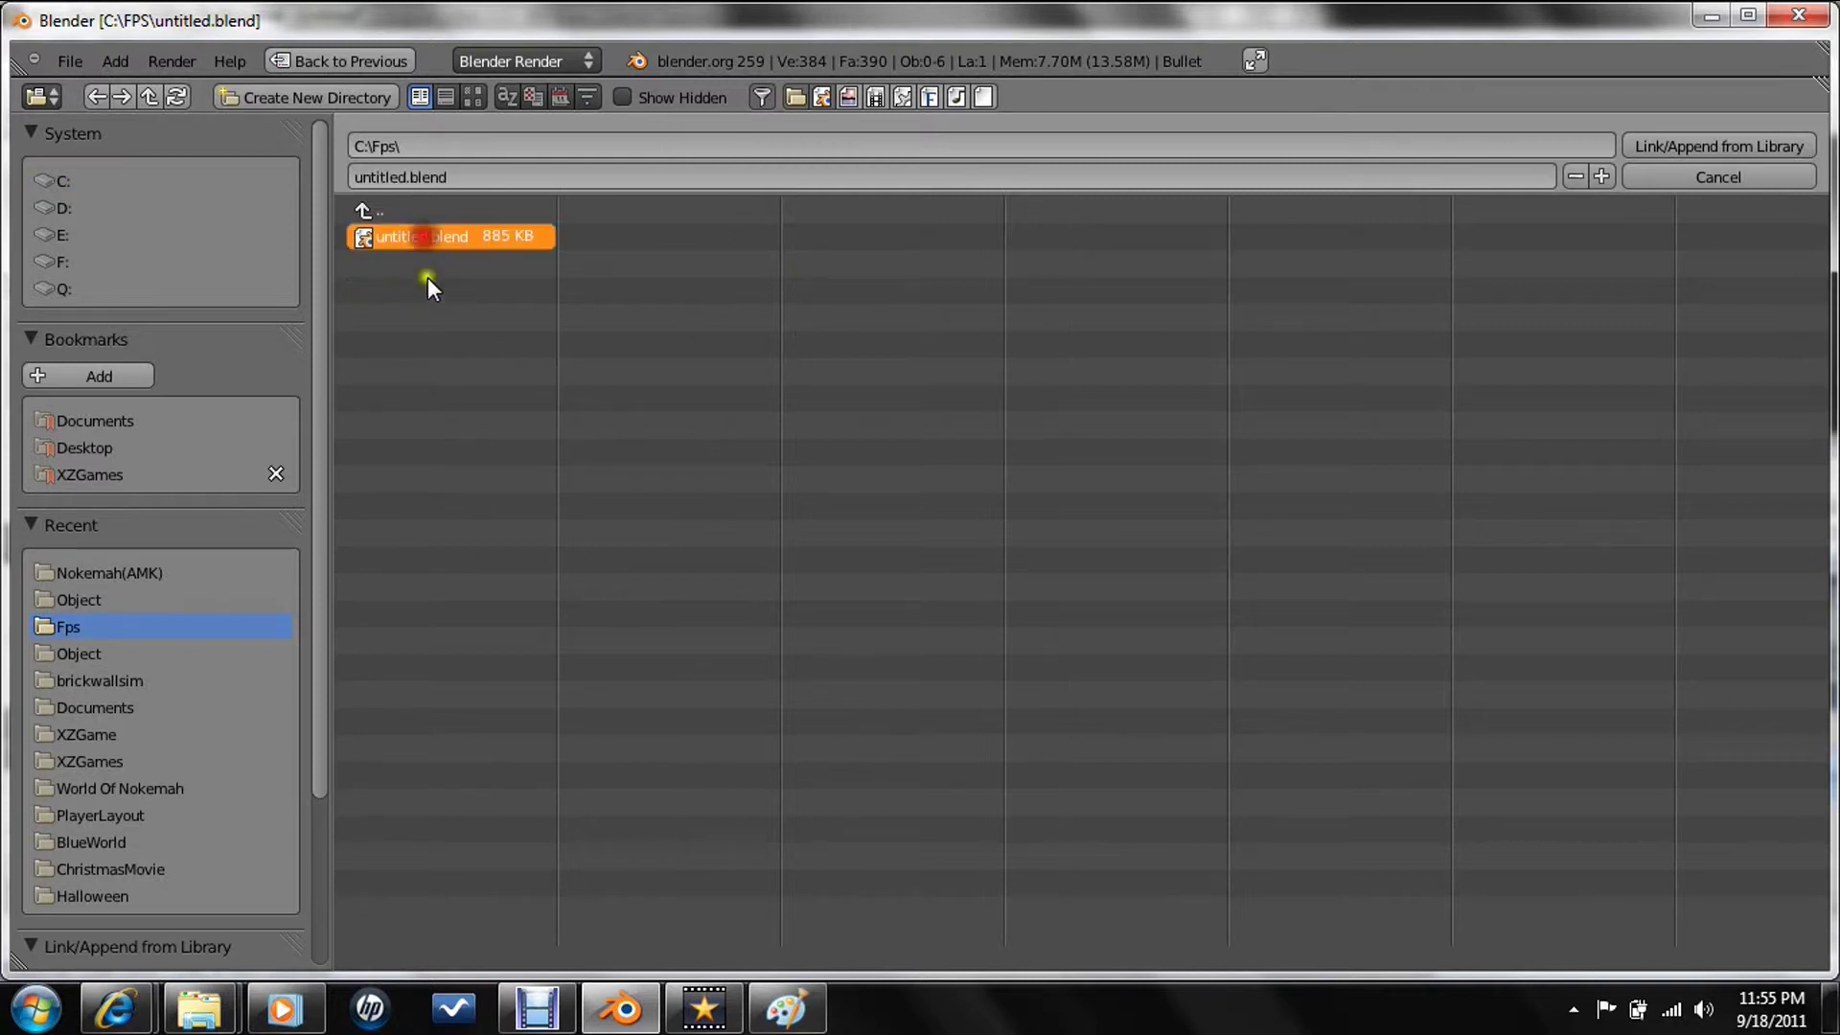
click(418, 239)
click(1730, 179)
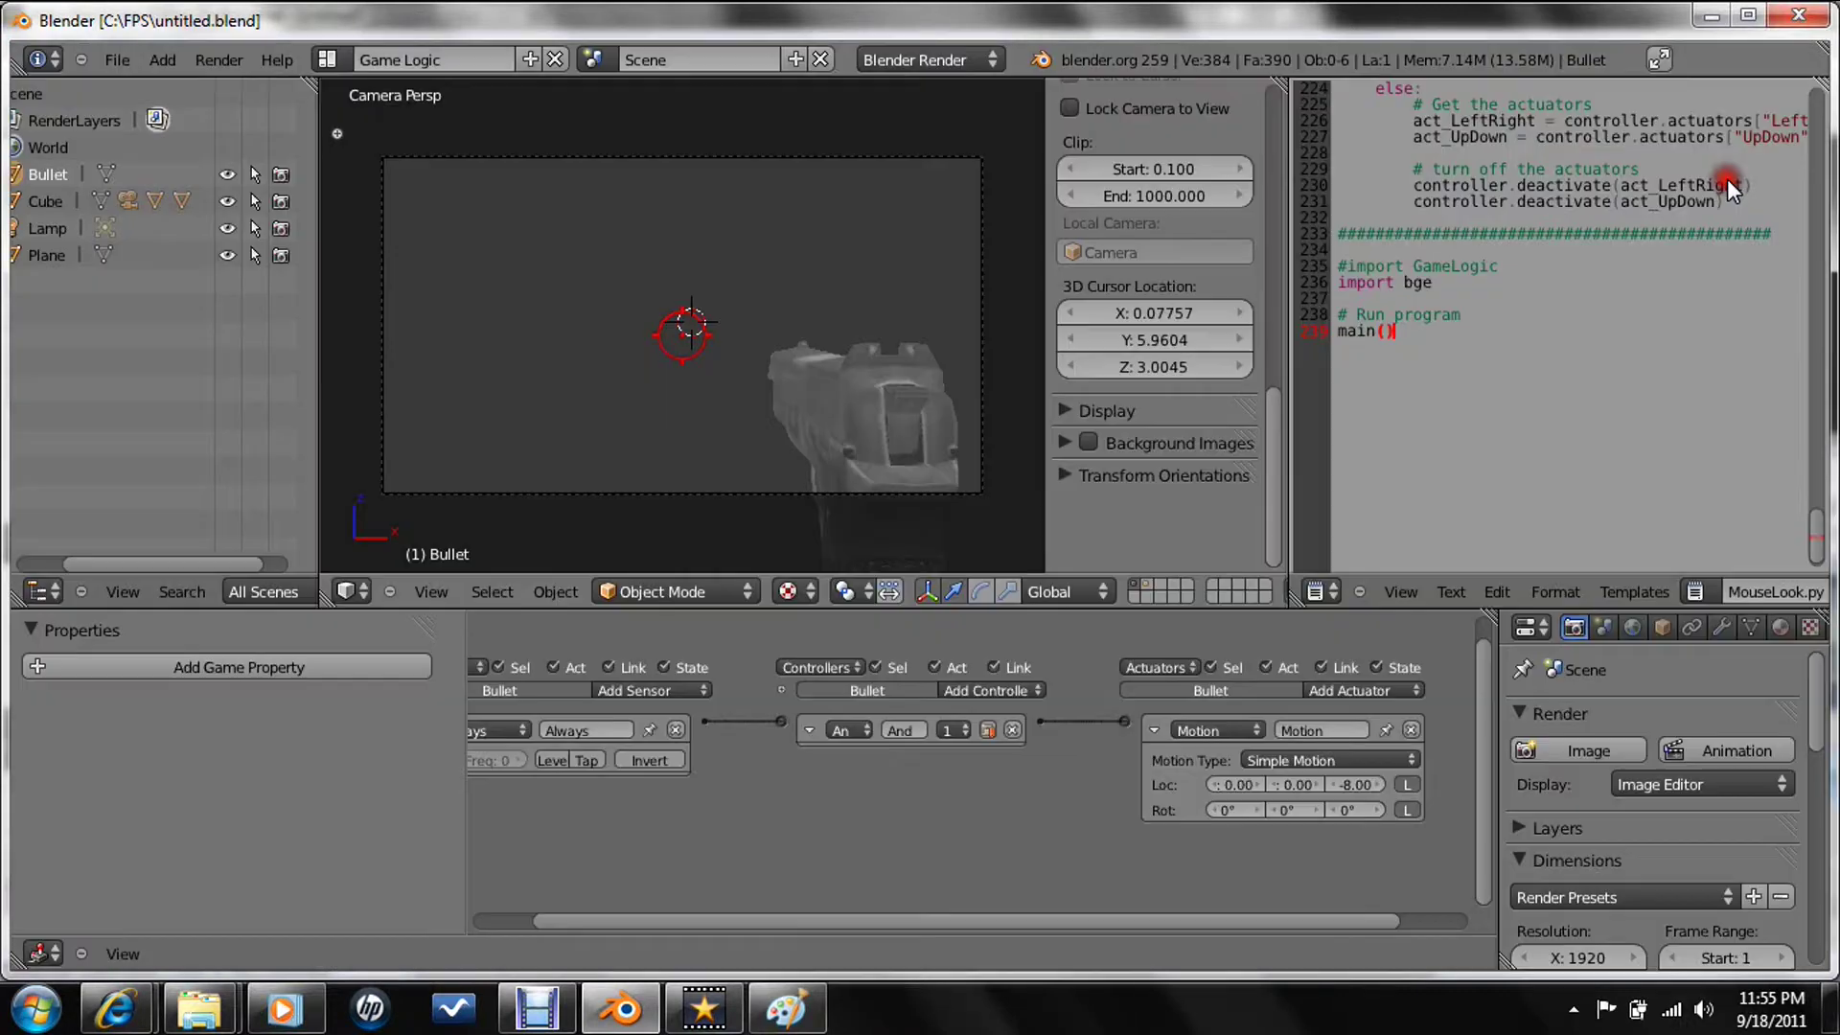
click(553, 1021)
click(663, 889)
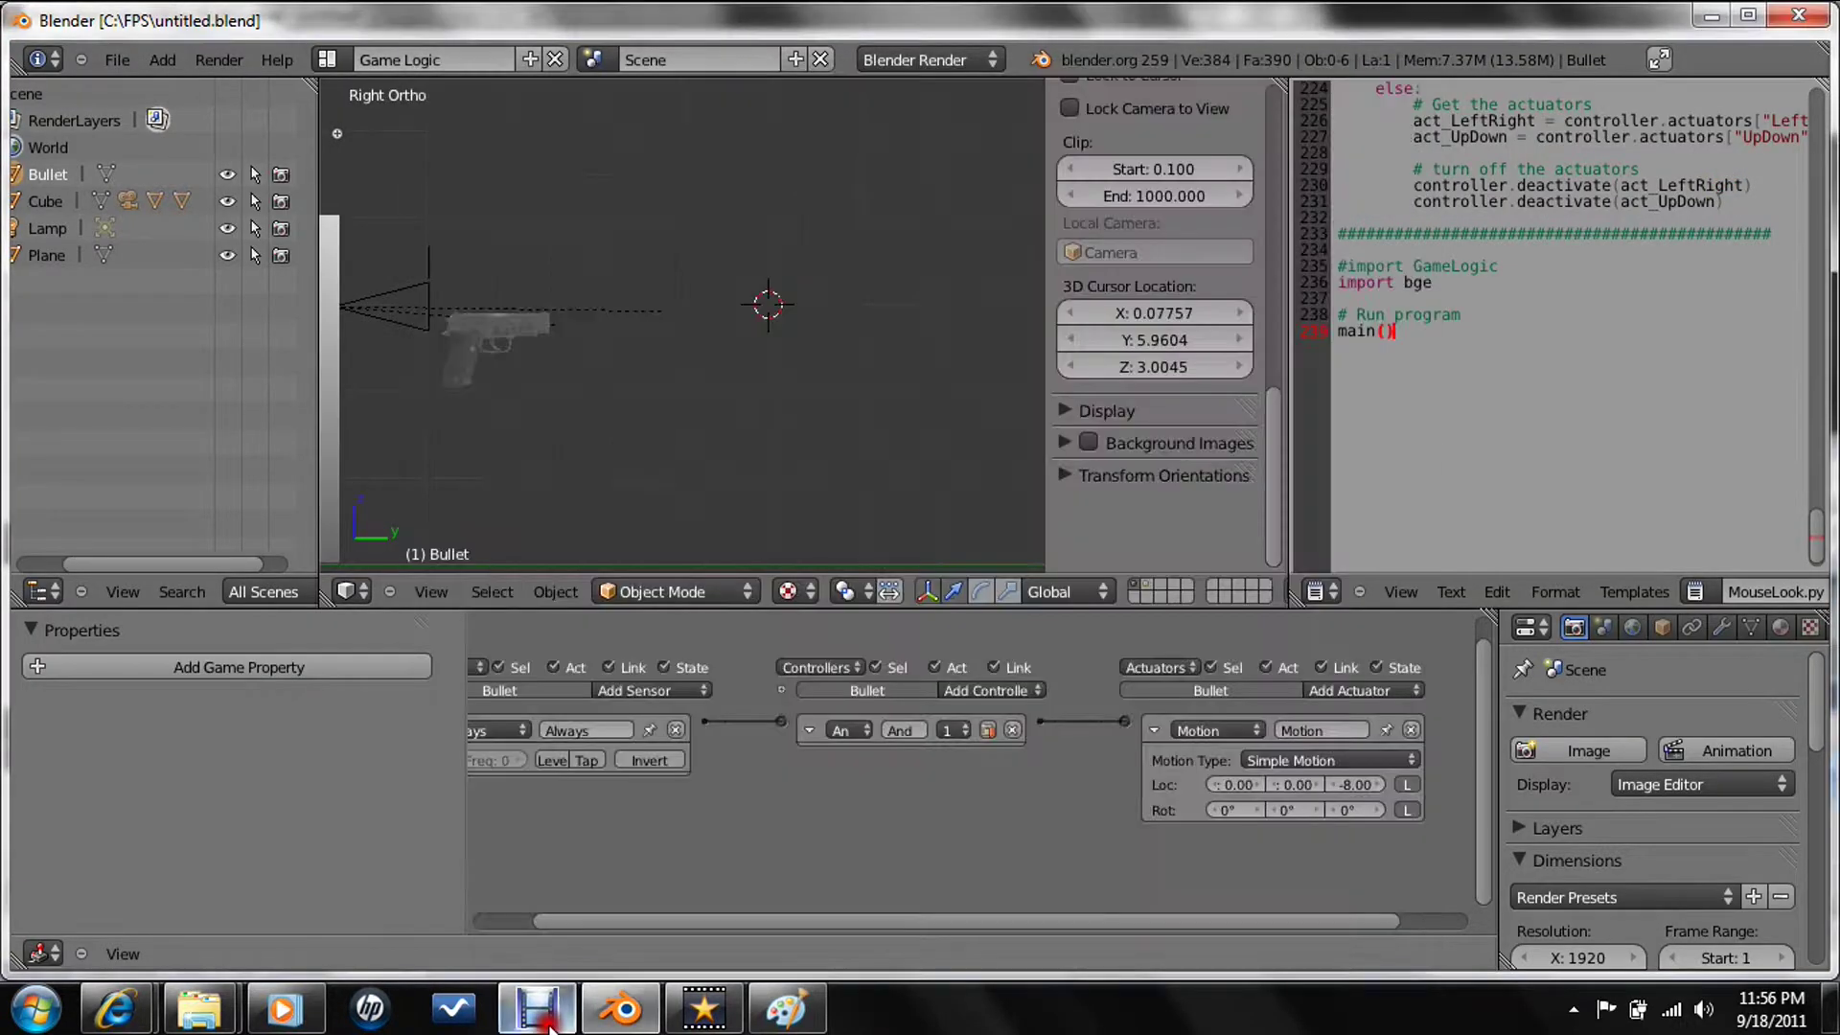
- Return to the camera view and run the game again to test shooting
middle_drag(587, 400, 697, 463)
click(437, 588)
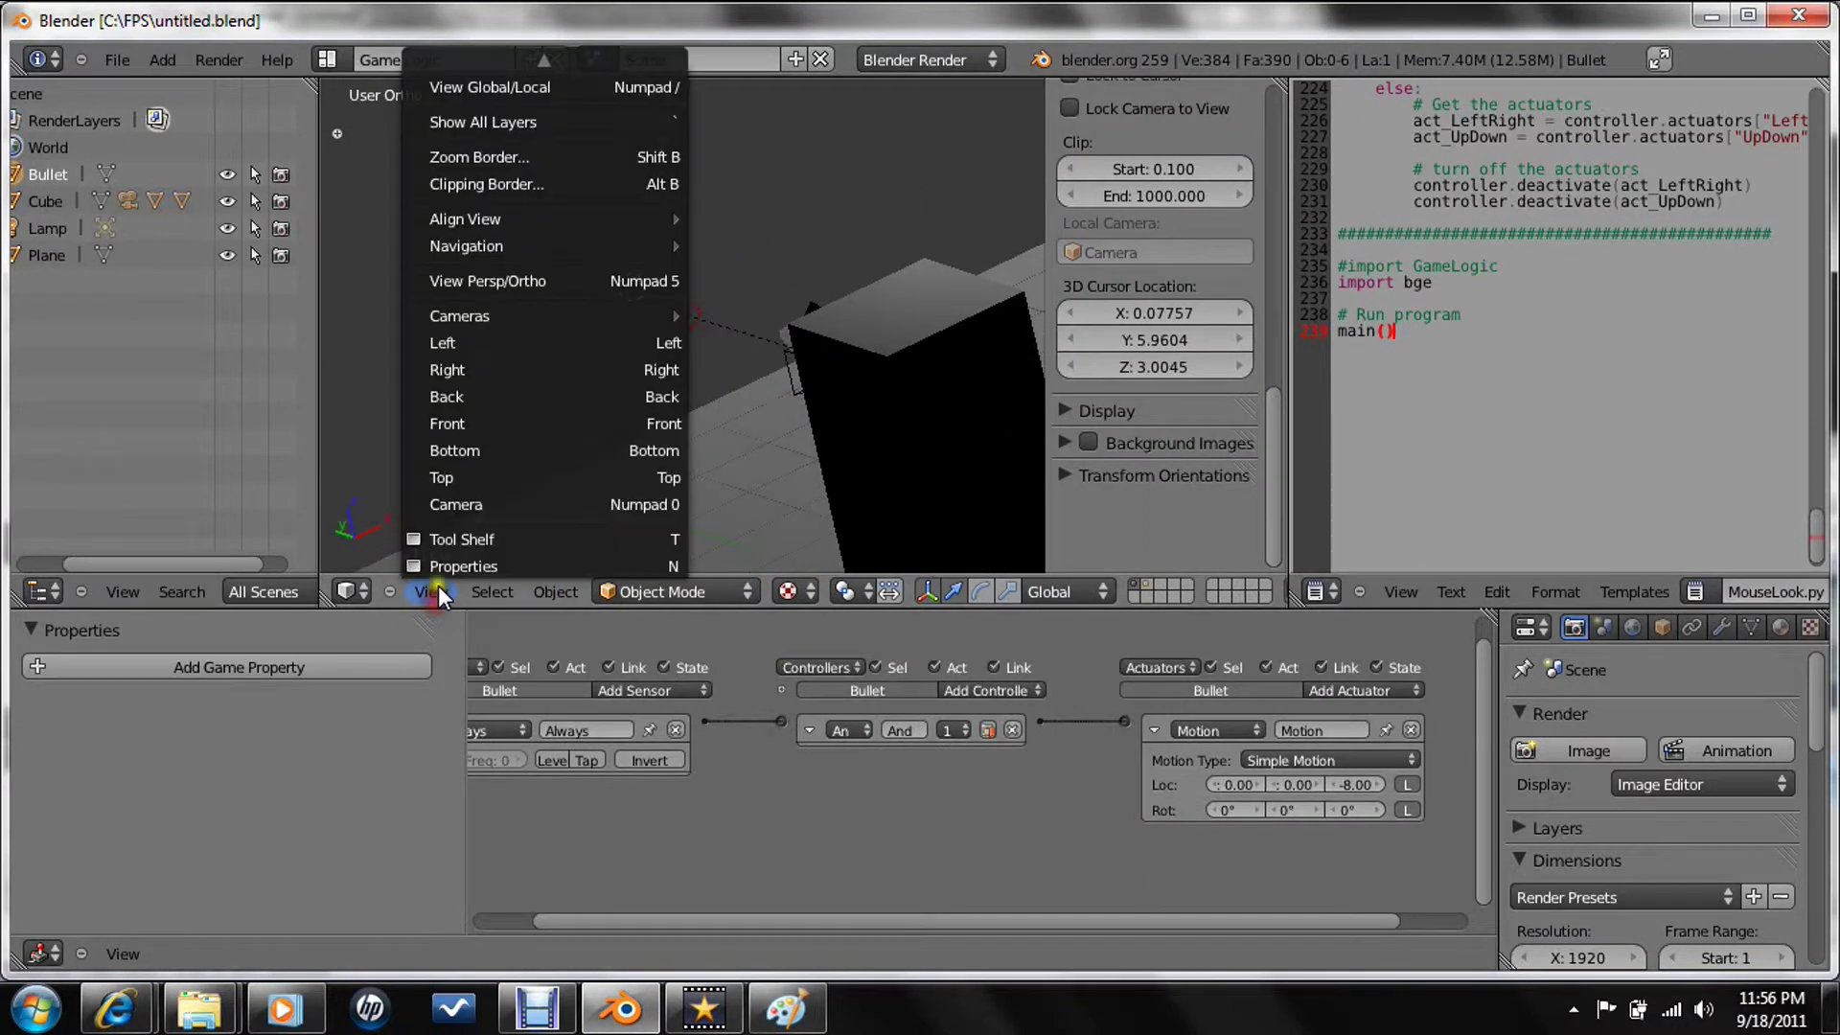
click(475, 503)
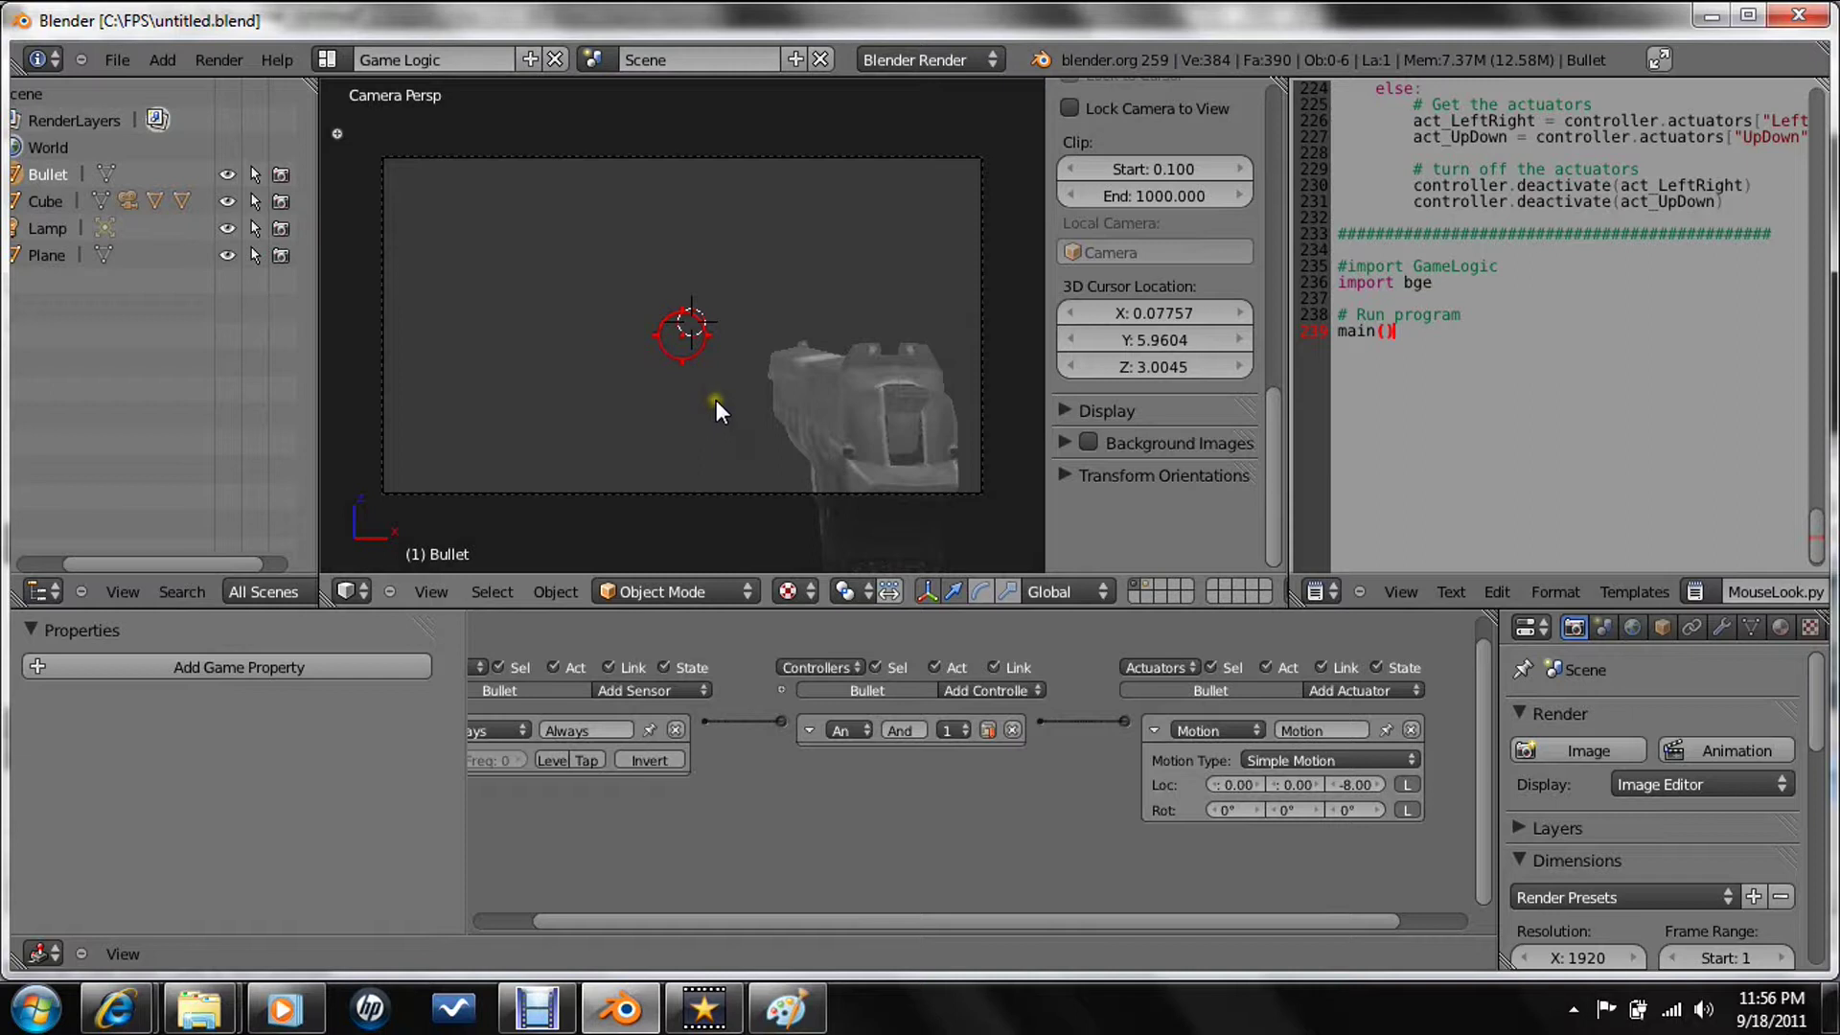
key(p)
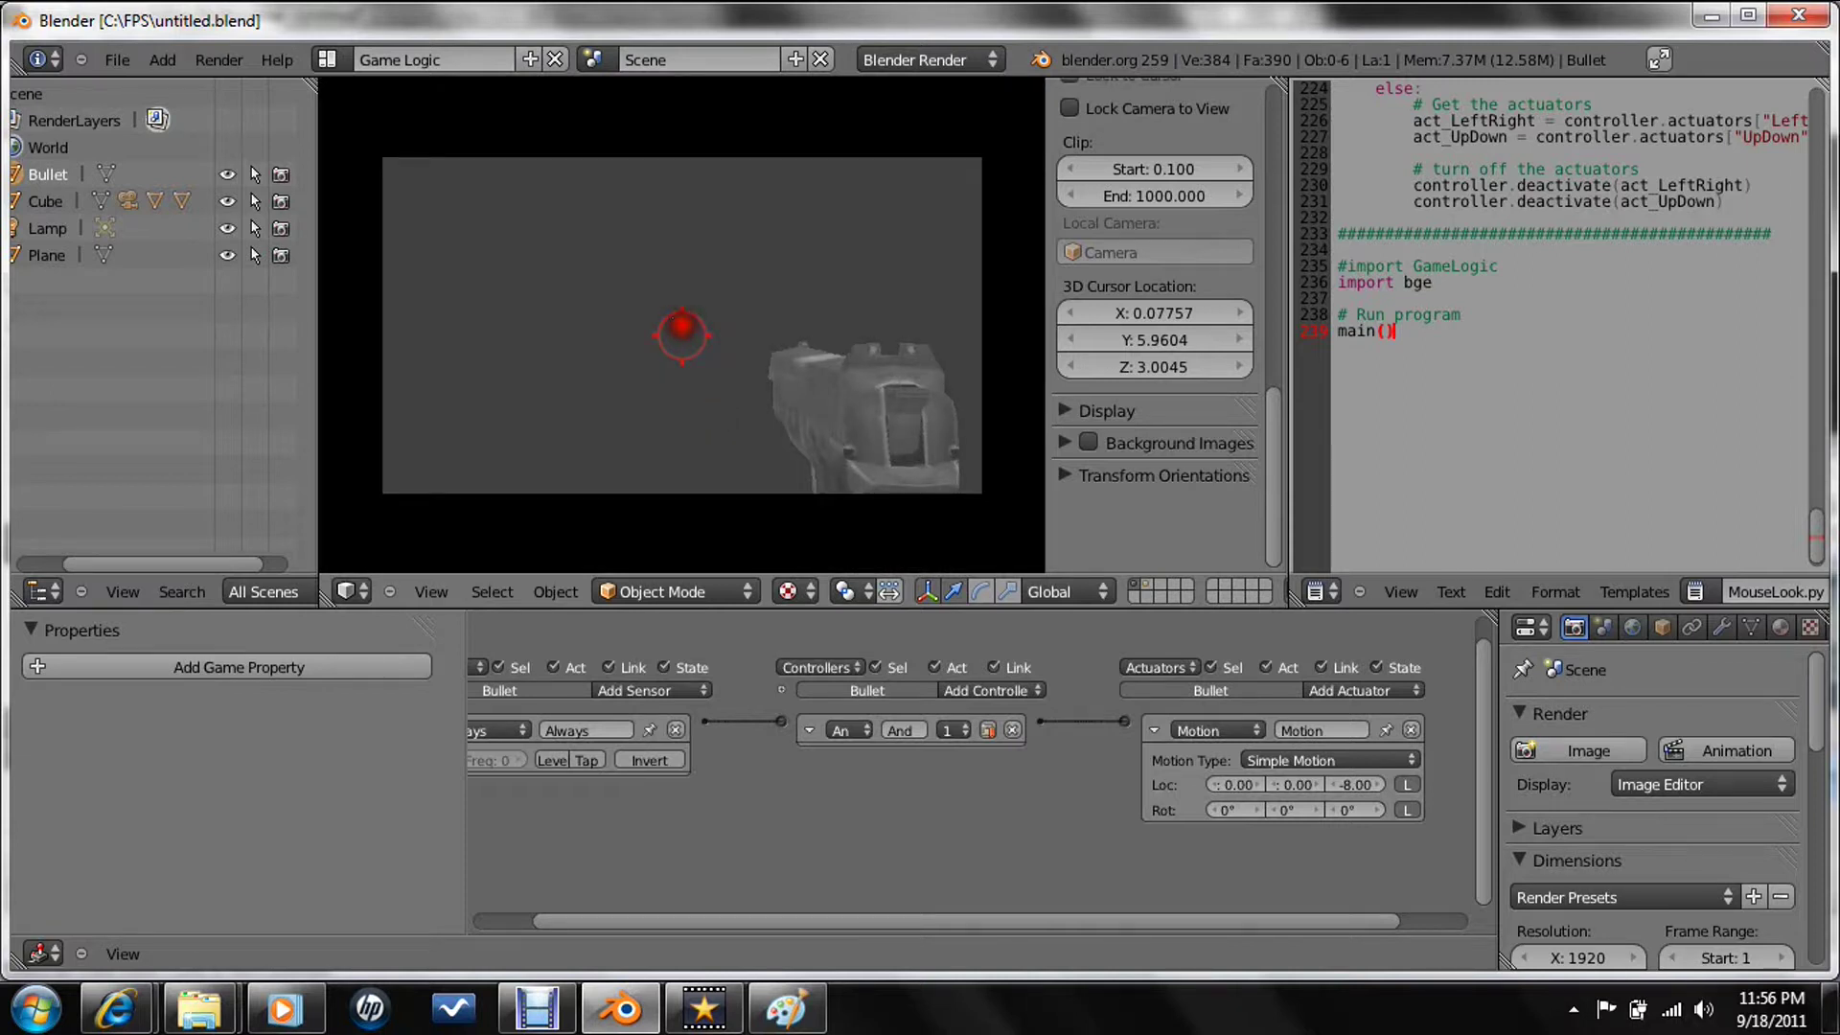
key(Escape)
- Save untitled.blend again, overwriting the existing file
key(ctrl+s)
key(Return)
key(ctrl+s)
key(Return)
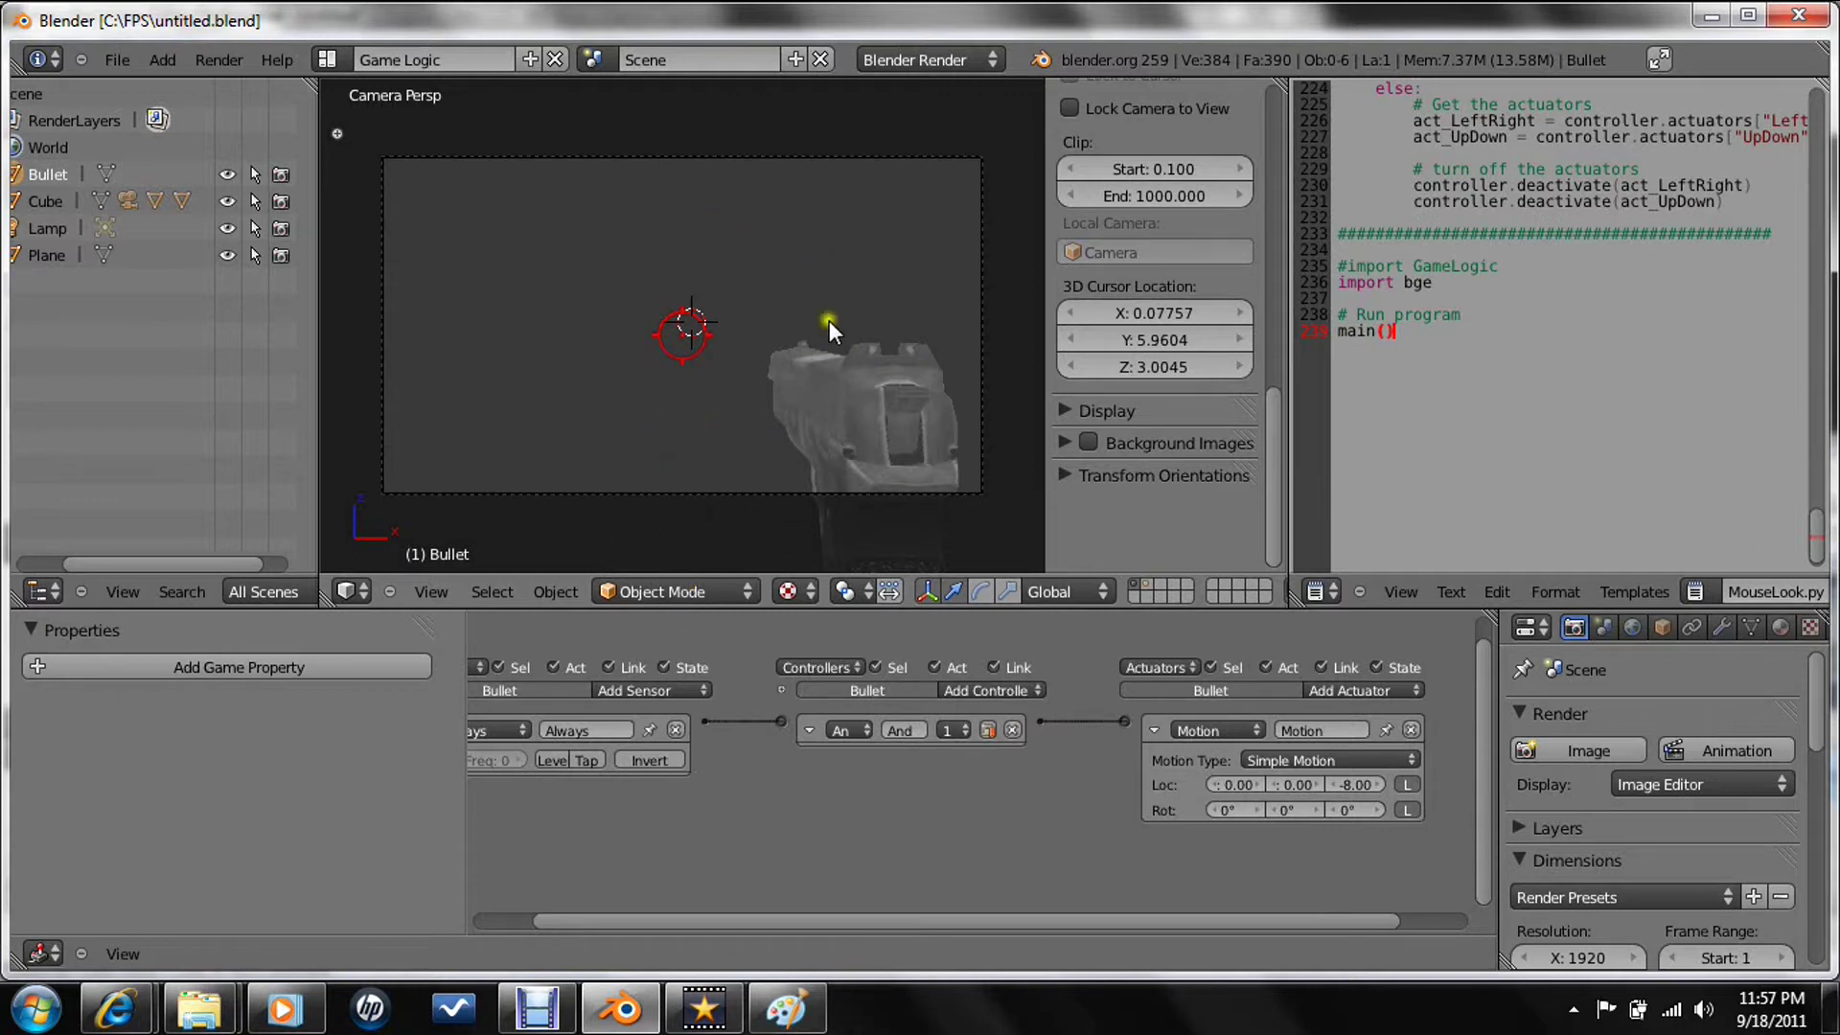
- Change the screen layout from Game Logic to Default and save the file over the existing one
click(327, 60)
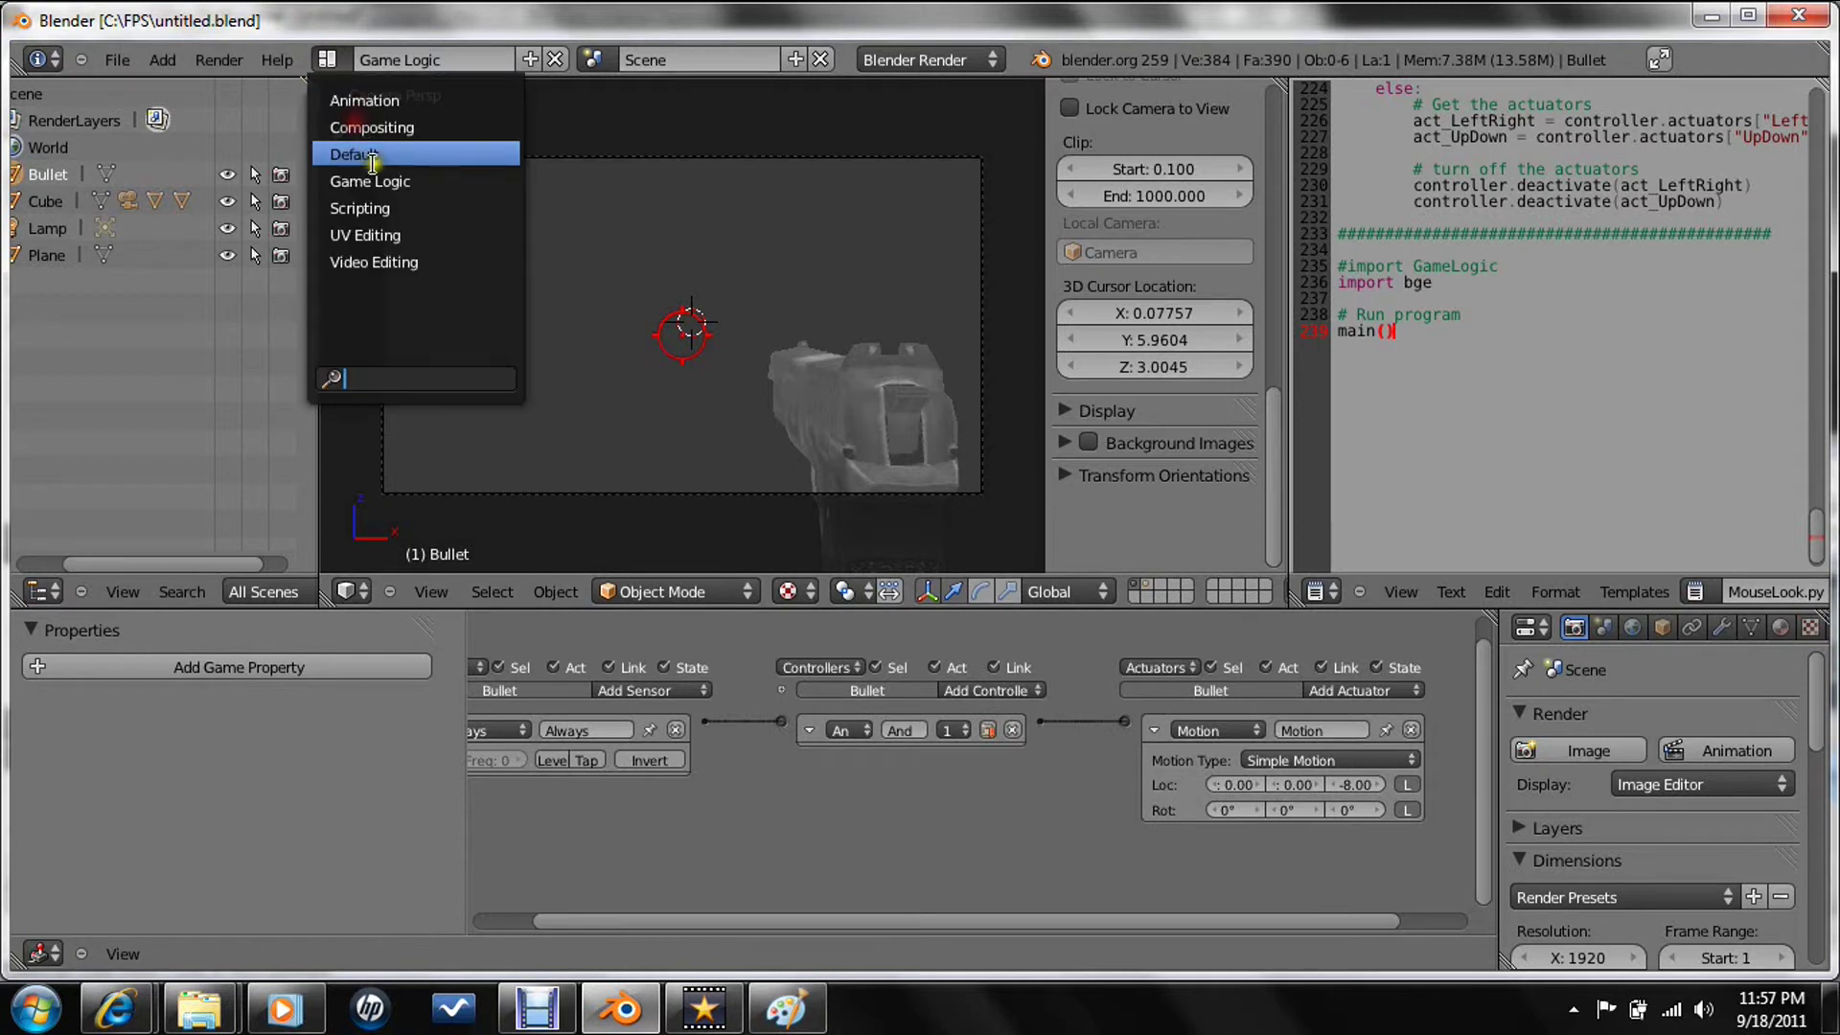
click(372, 163)
scroll(801, 430, down, 3)
scroll(952, 470, up, 3)
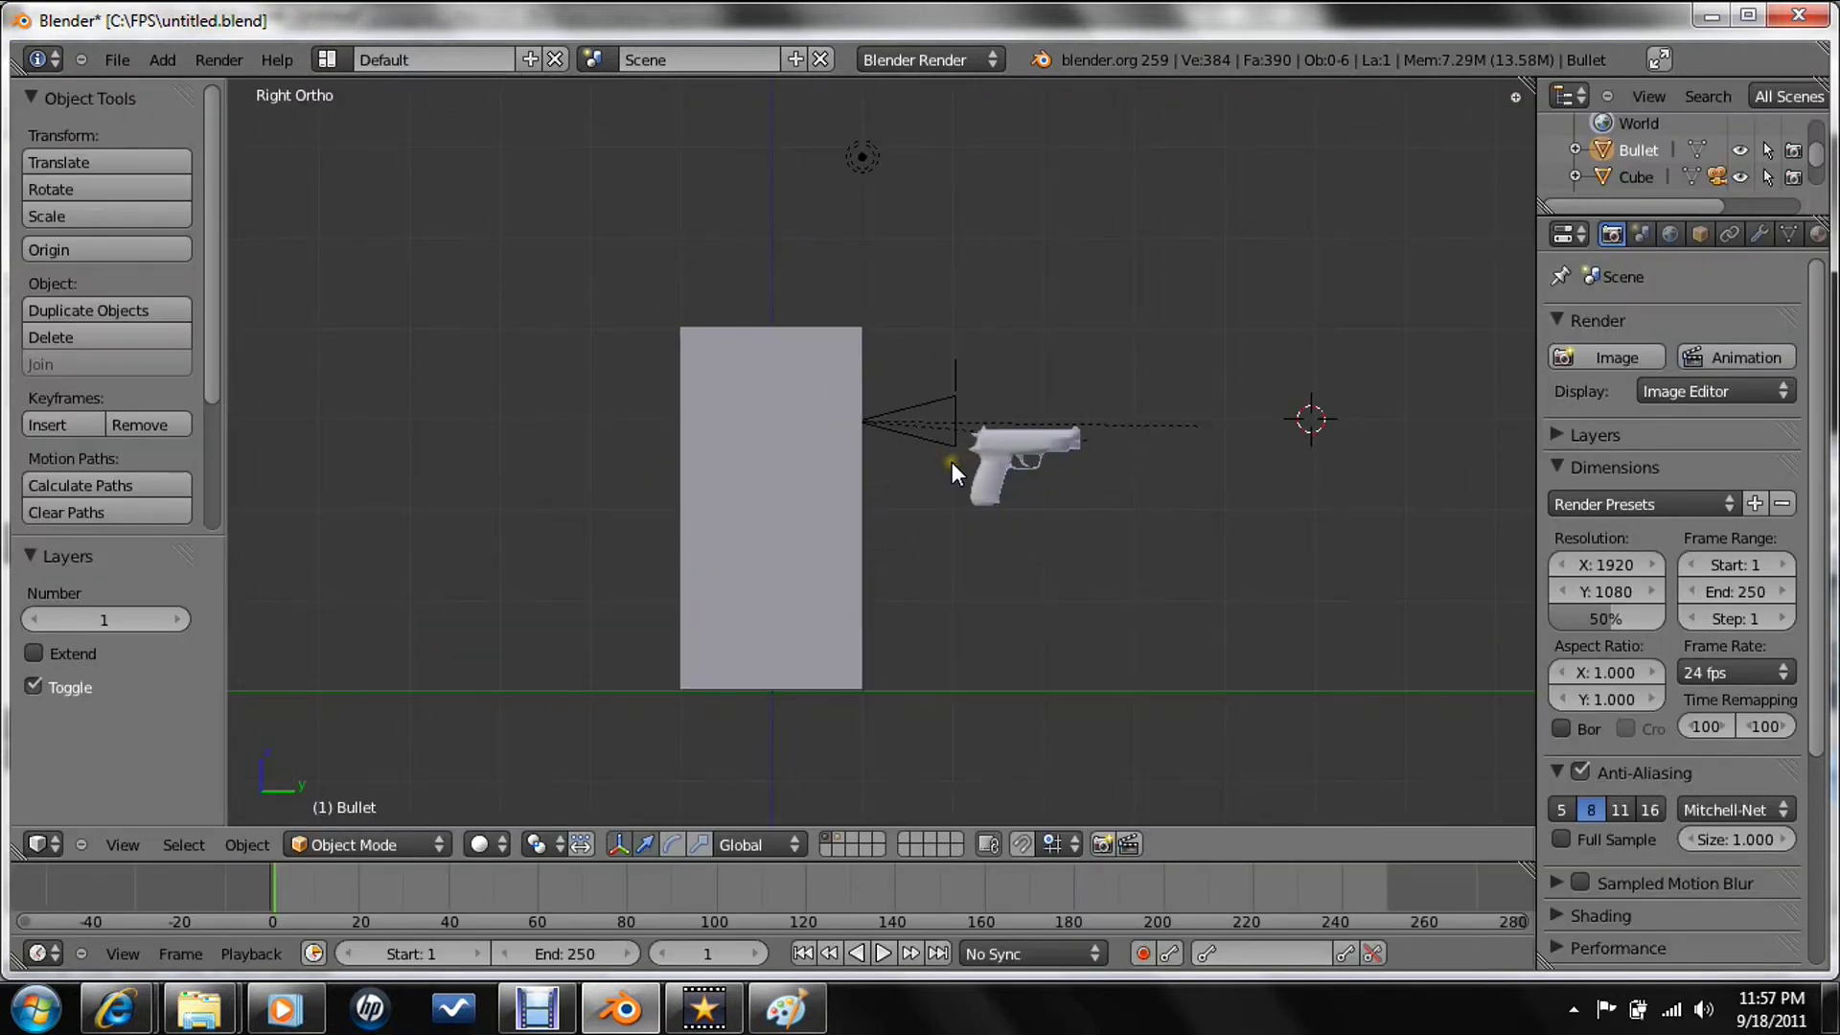
key(ctrl+s)
click(951, 462)
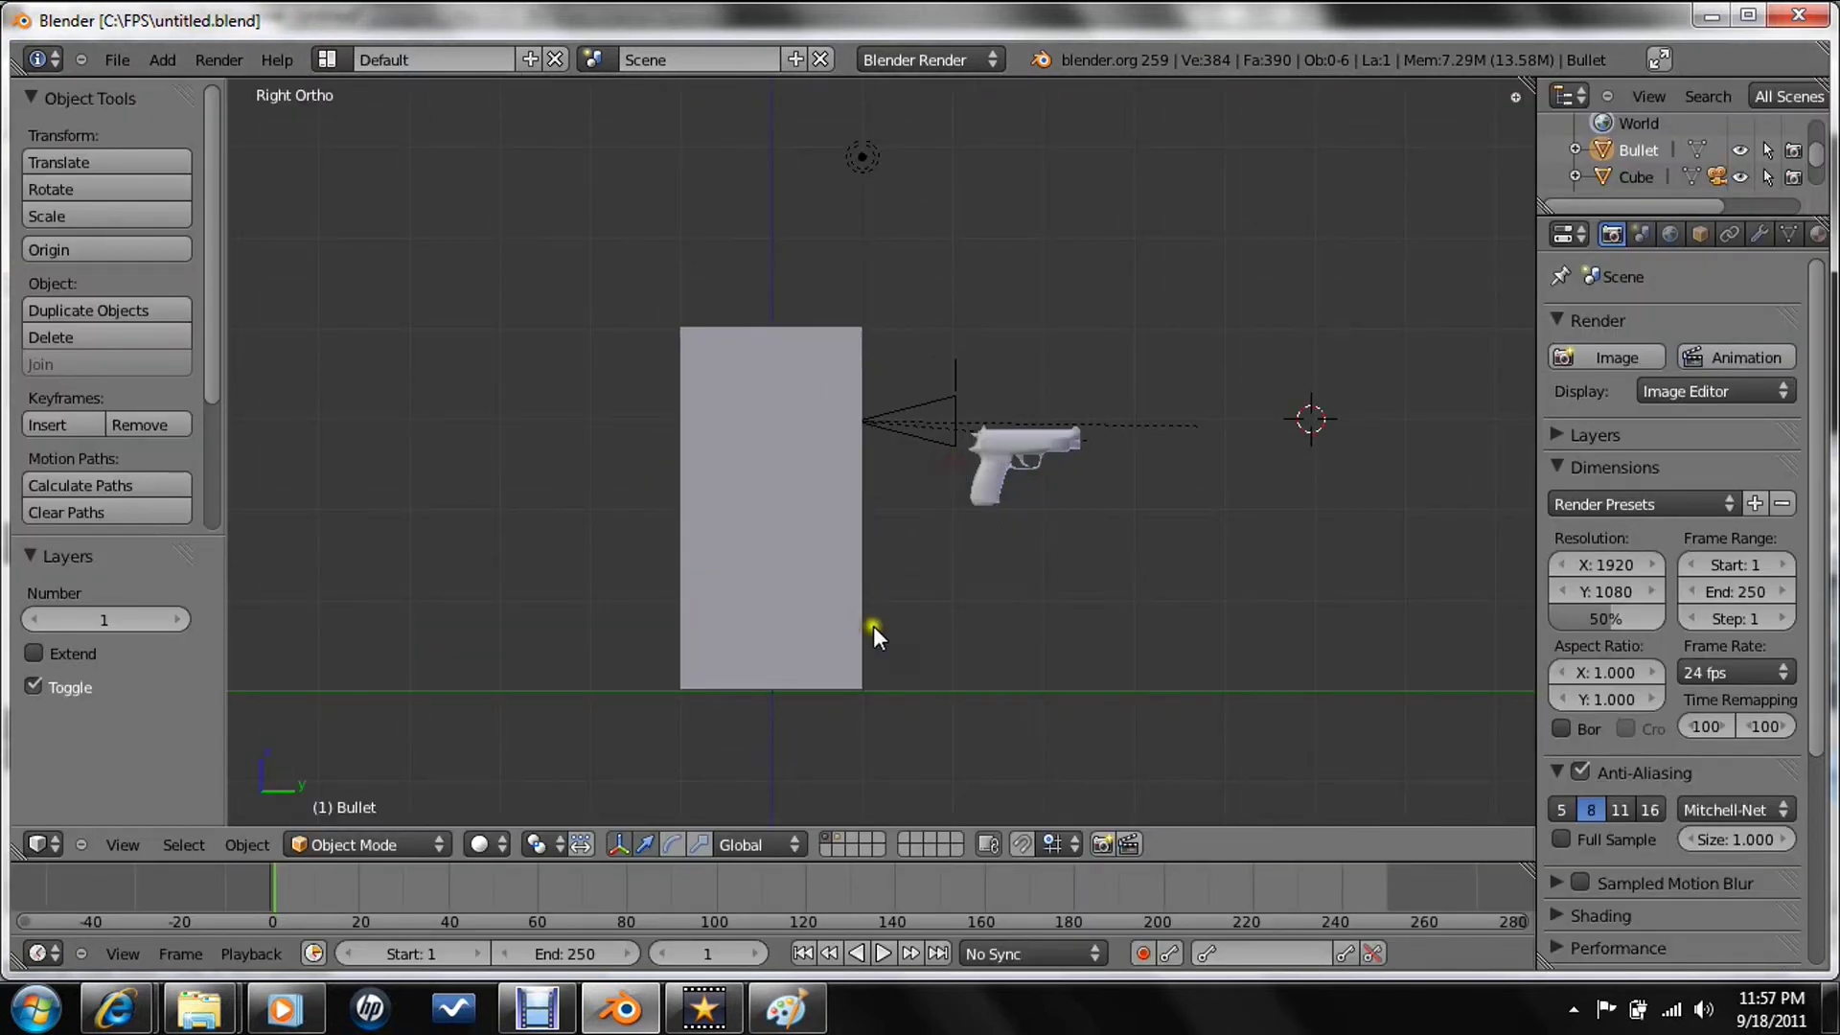
click(536, 1008)
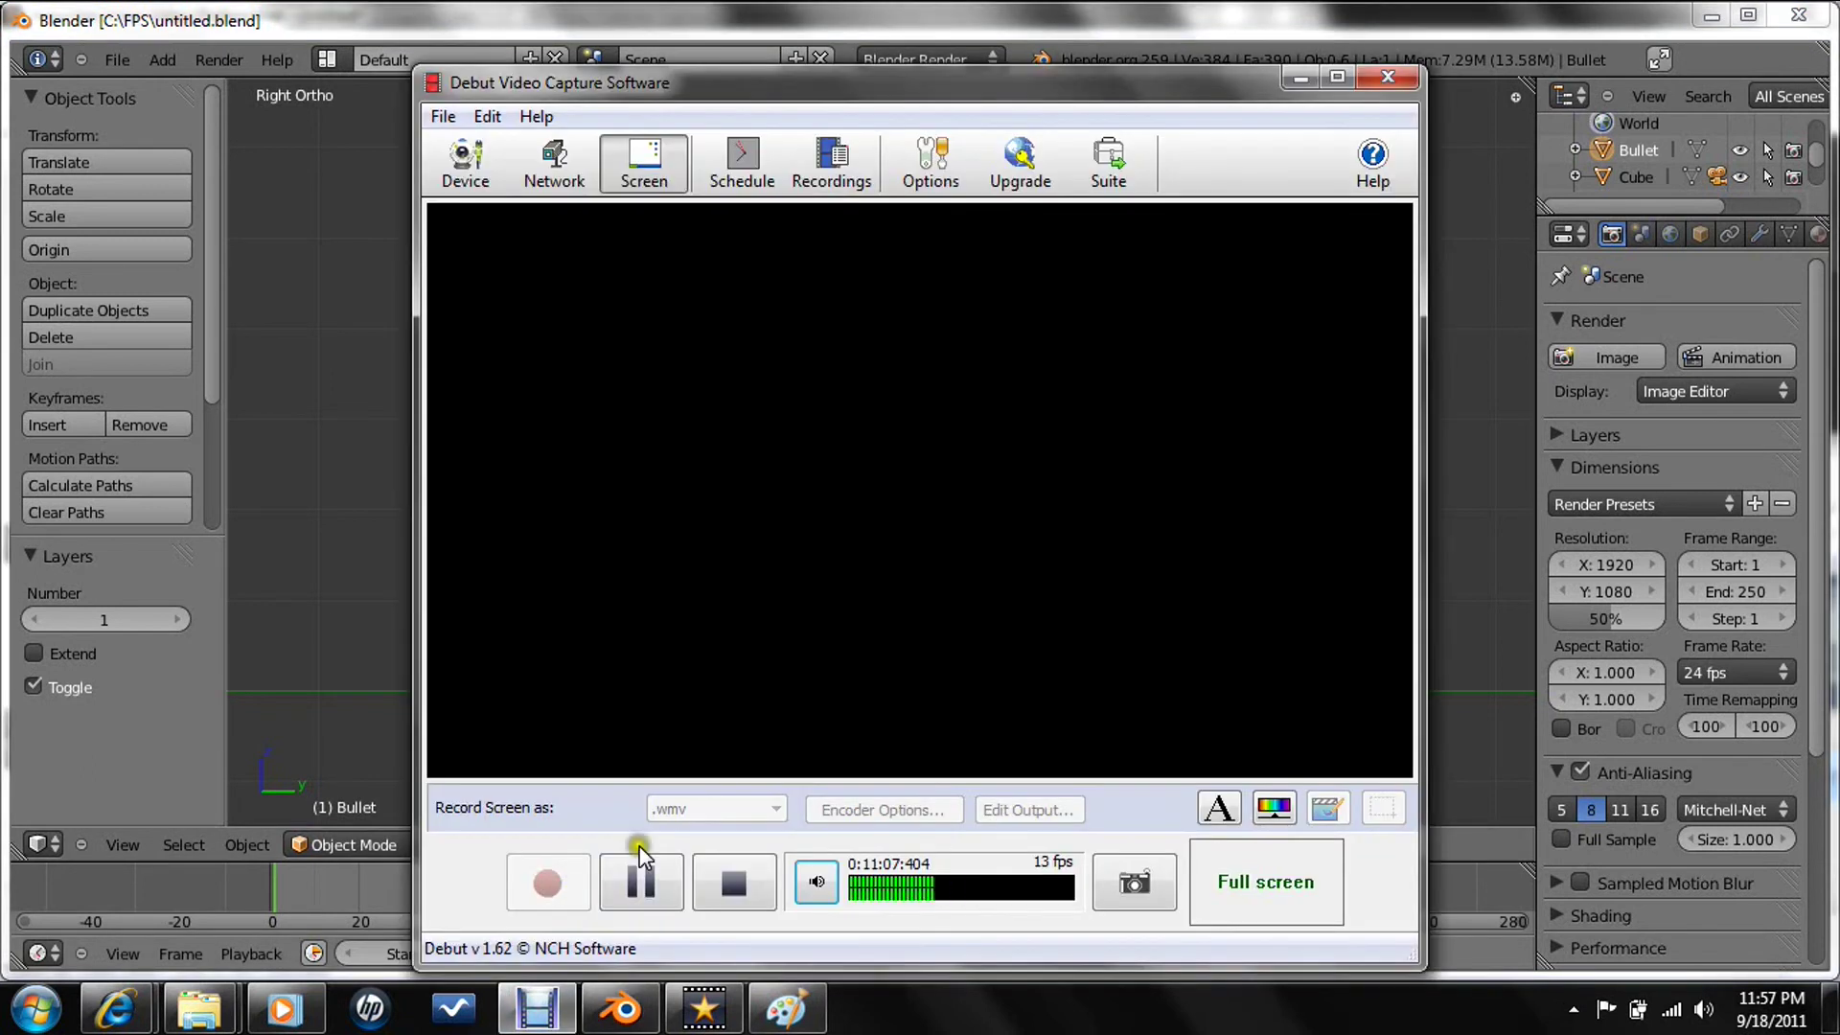